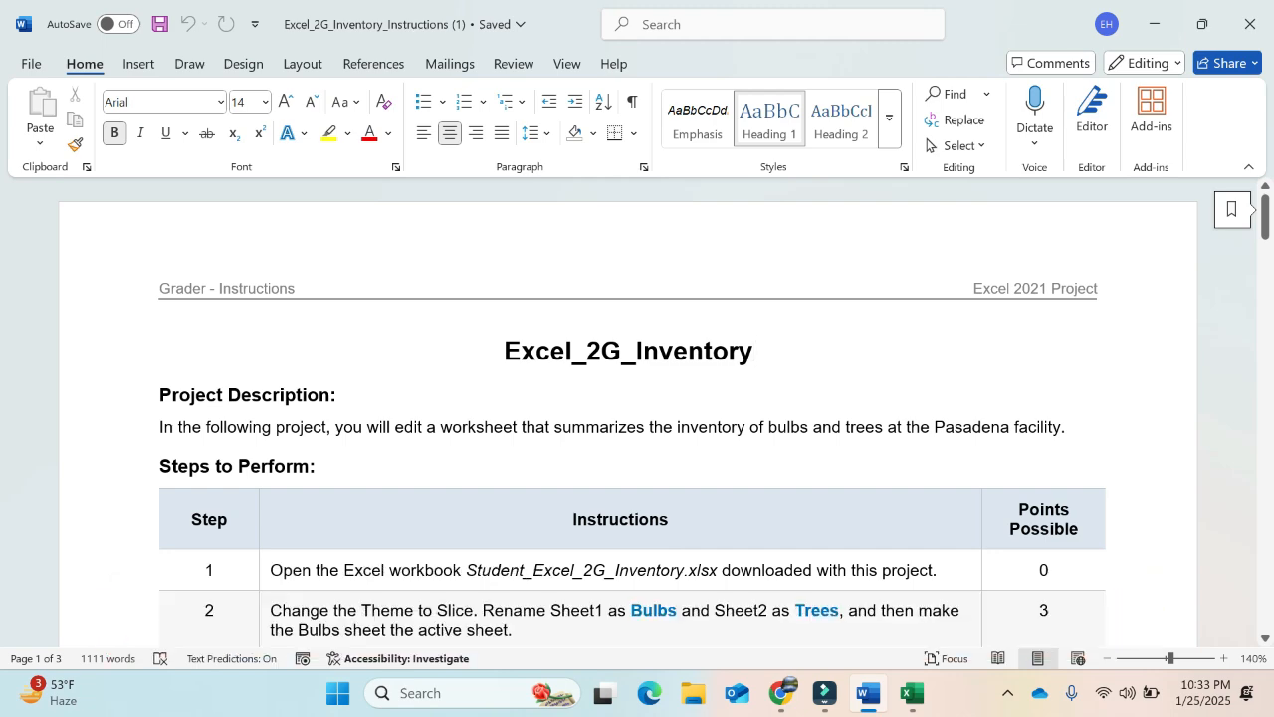
# Switch to the Office Grader page in Chrome, review the list of downloadable starting materials and close it.
pyautogui.moveTo(784, 694)
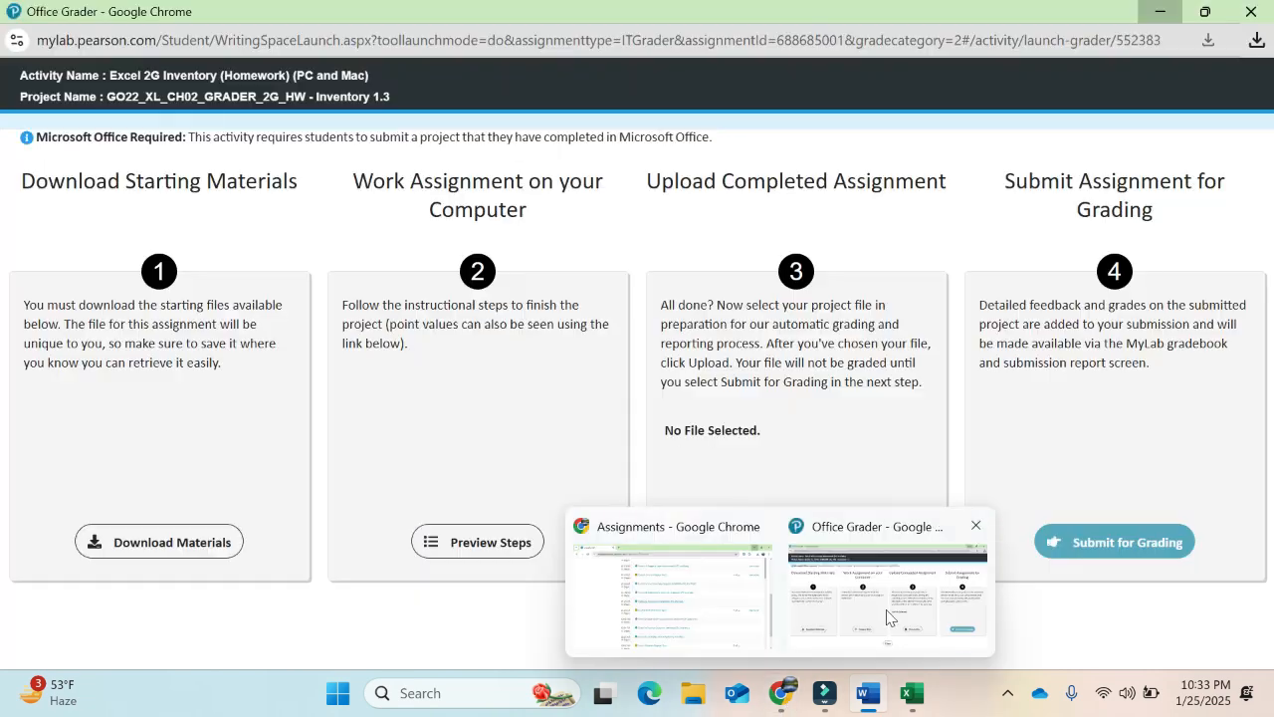
pyautogui.click(888, 614)
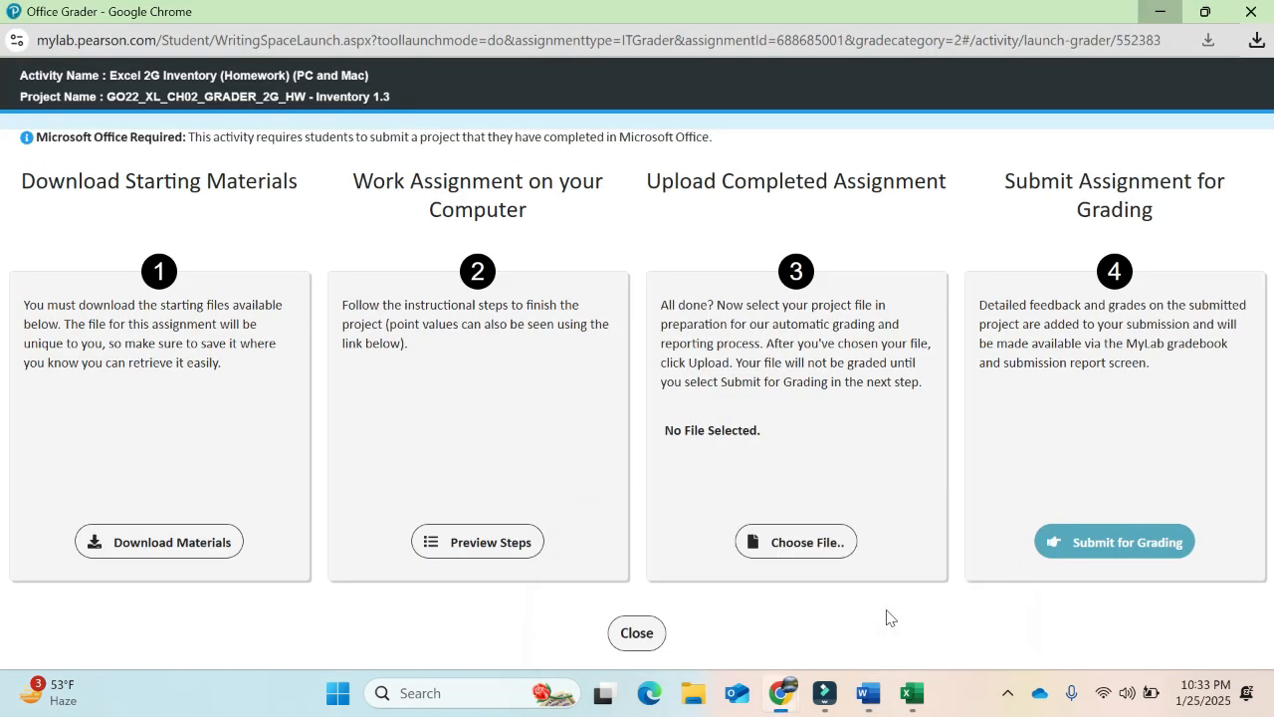
pyautogui.click(195, 549)
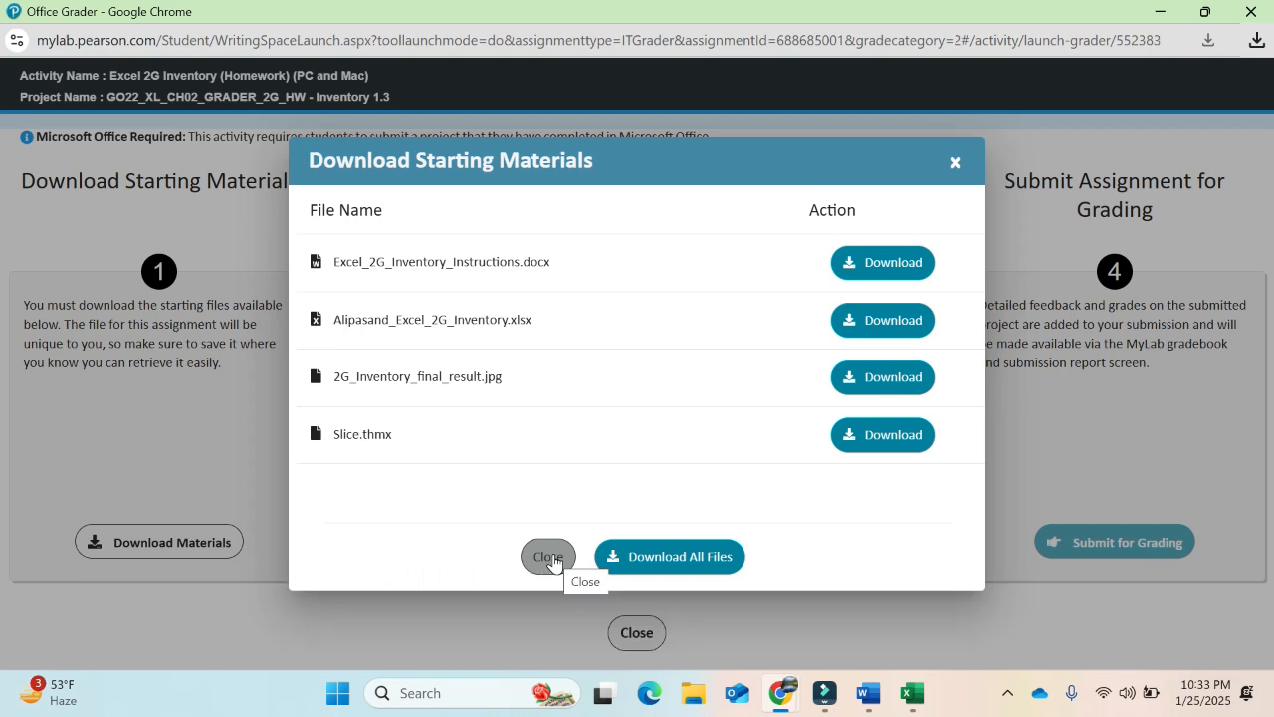
pyautogui.click(554, 561)
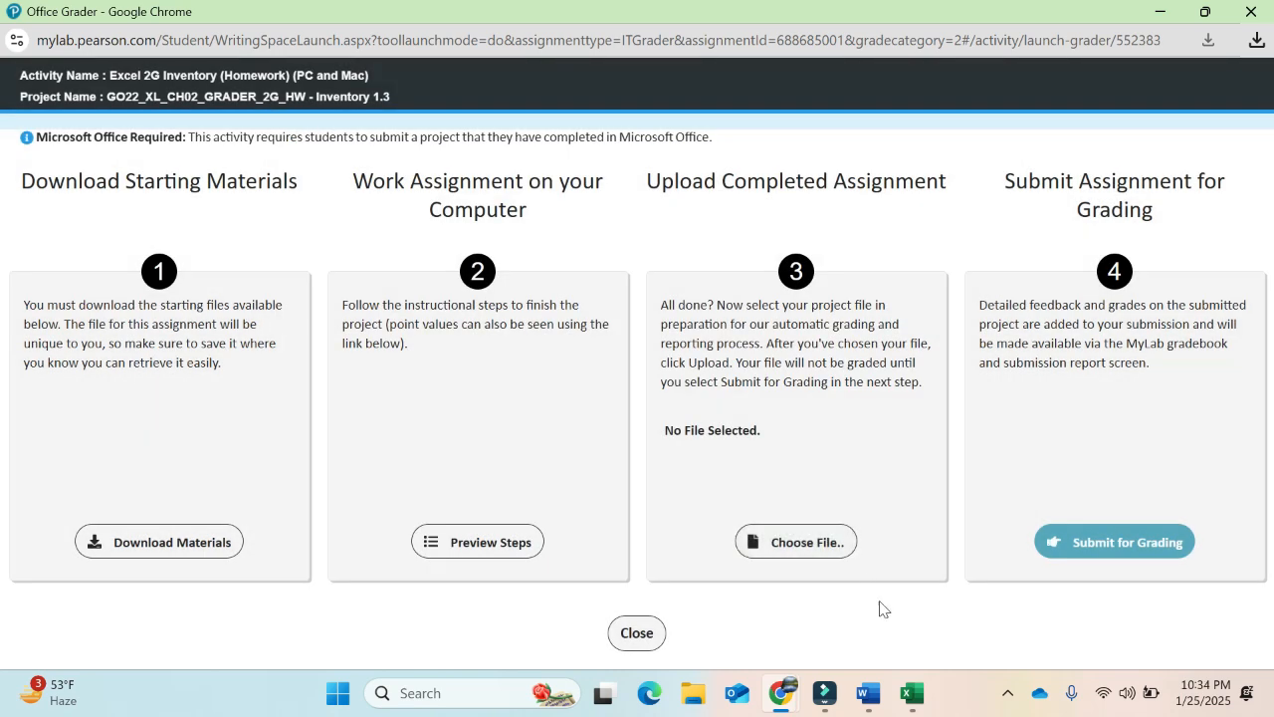
# Review the assignment instructions in Word and the inventory workbook in Excel, returning to read step 2 of the instructions.
pyautogui.click(875, 694)
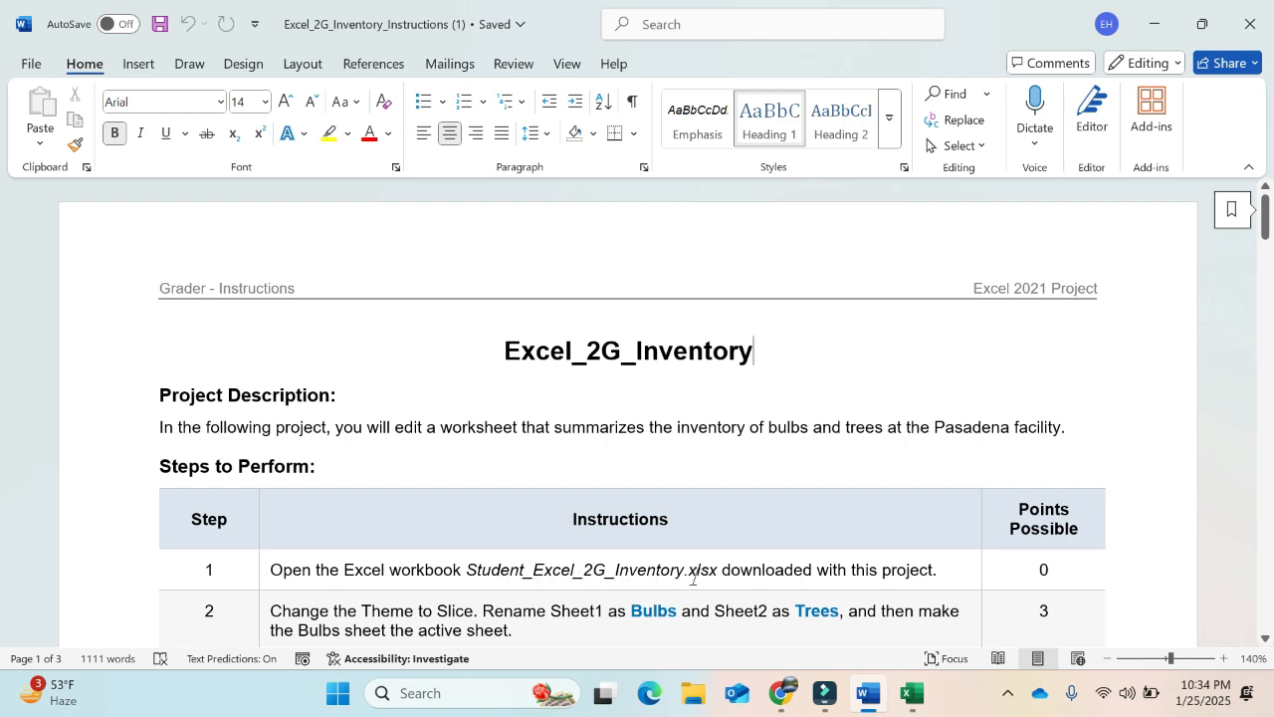
pyautogui.click(913, 693)
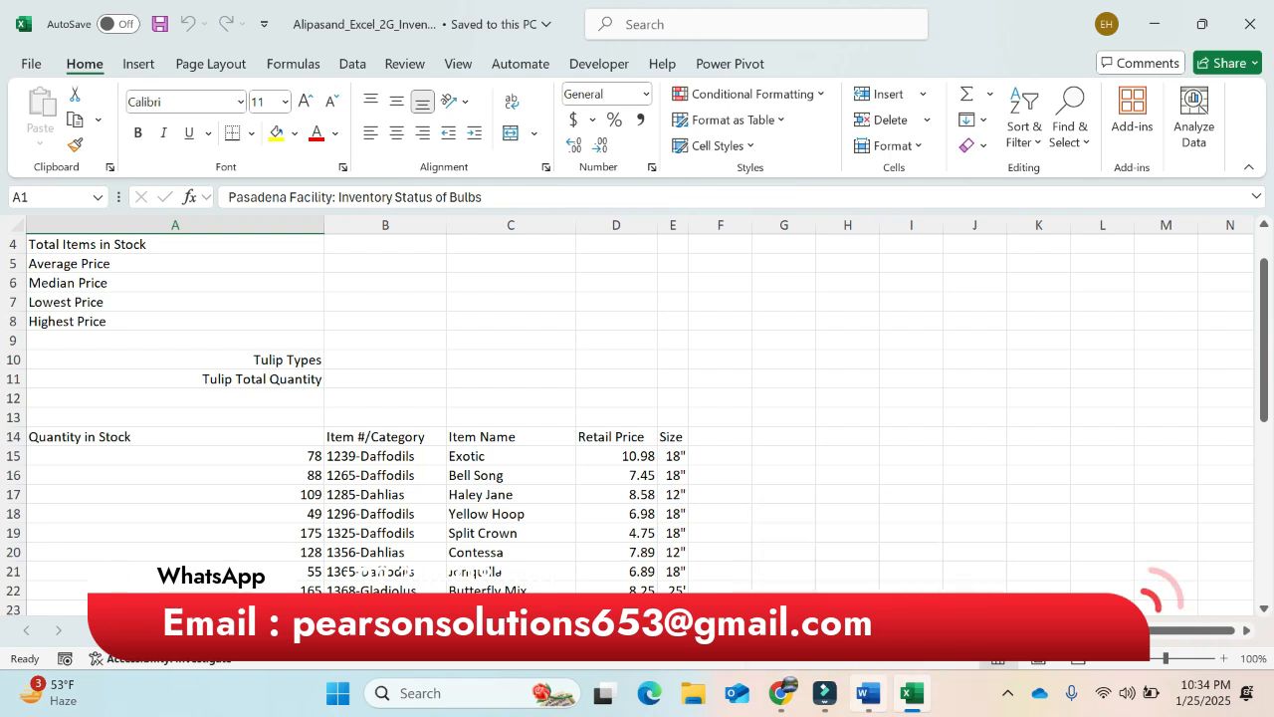
pyautogui.click(867, 694)
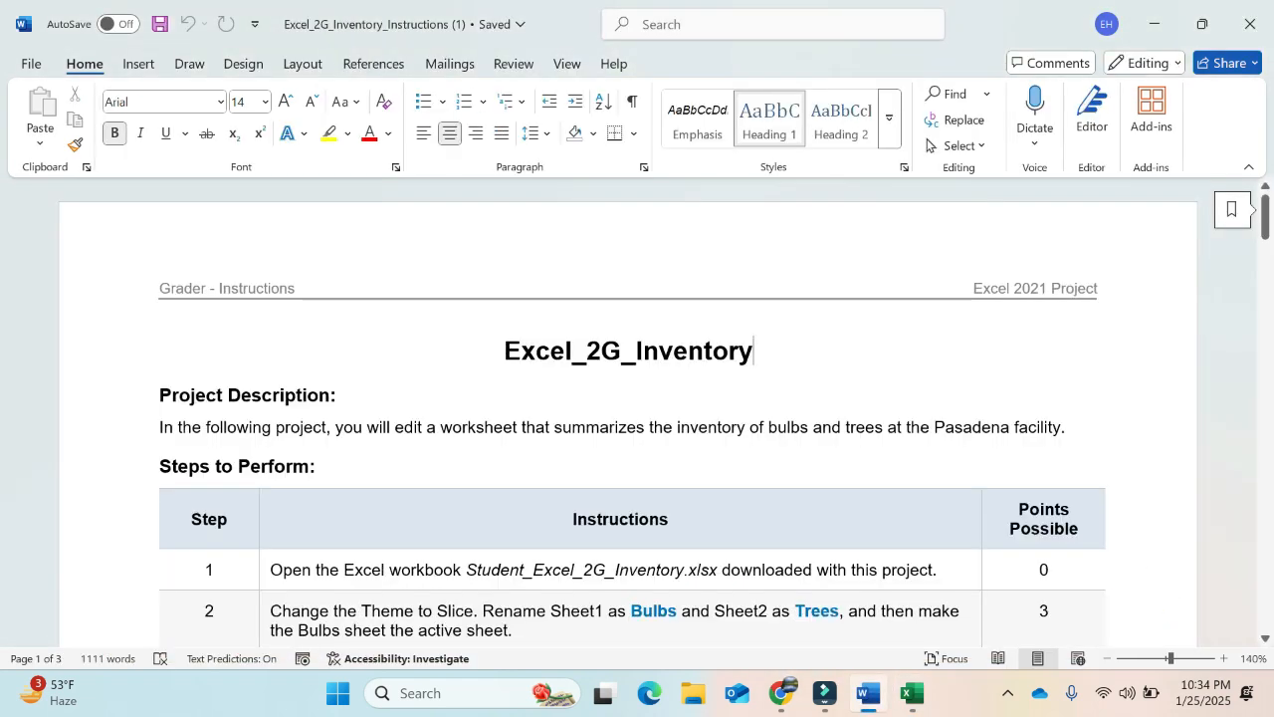
pyautogui.click(278, 607)
pyautogui.scroll(-2, 278, 607)
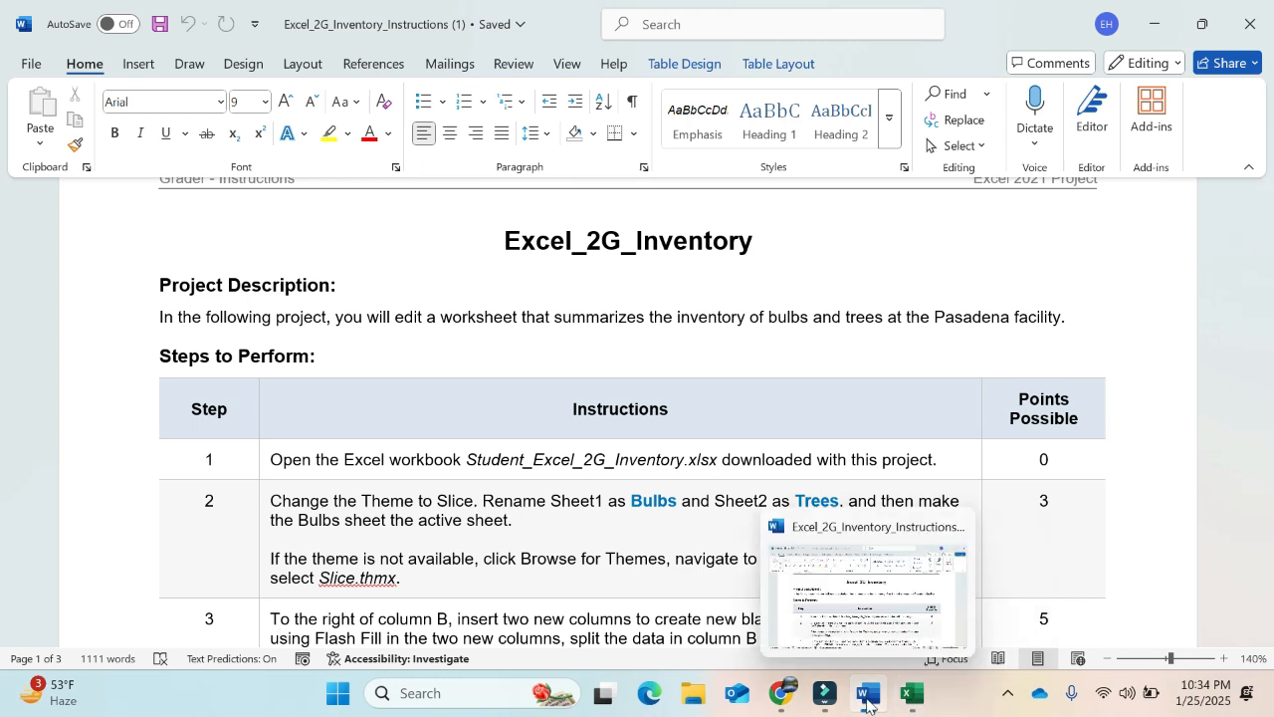
# Rearrange the taskbar apps so Word comes directly before Excel, both ahead of Edge.
pyautogui.moveTo(876, 707); pyautogui.dragTo(649, 697)
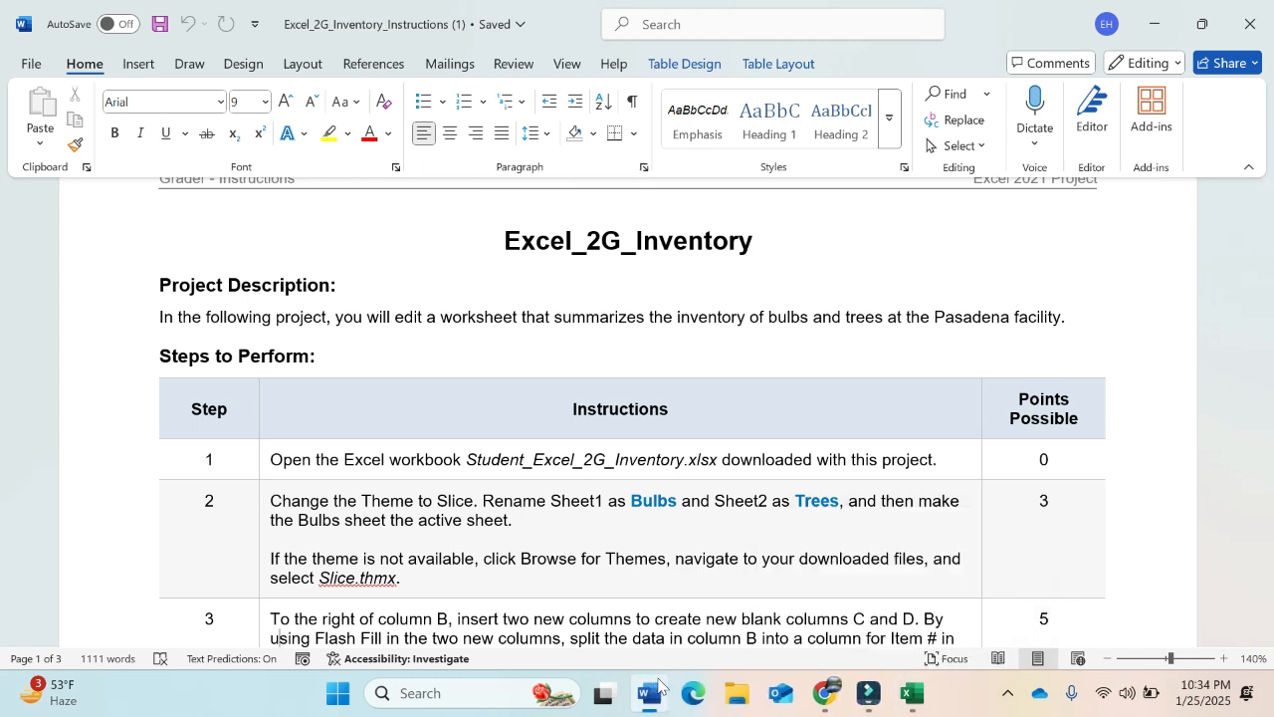
pyautogui.moveTo(917, 694)
pyautogui.moveTo(917, 694); pyautogui.dragTo(687, 697)
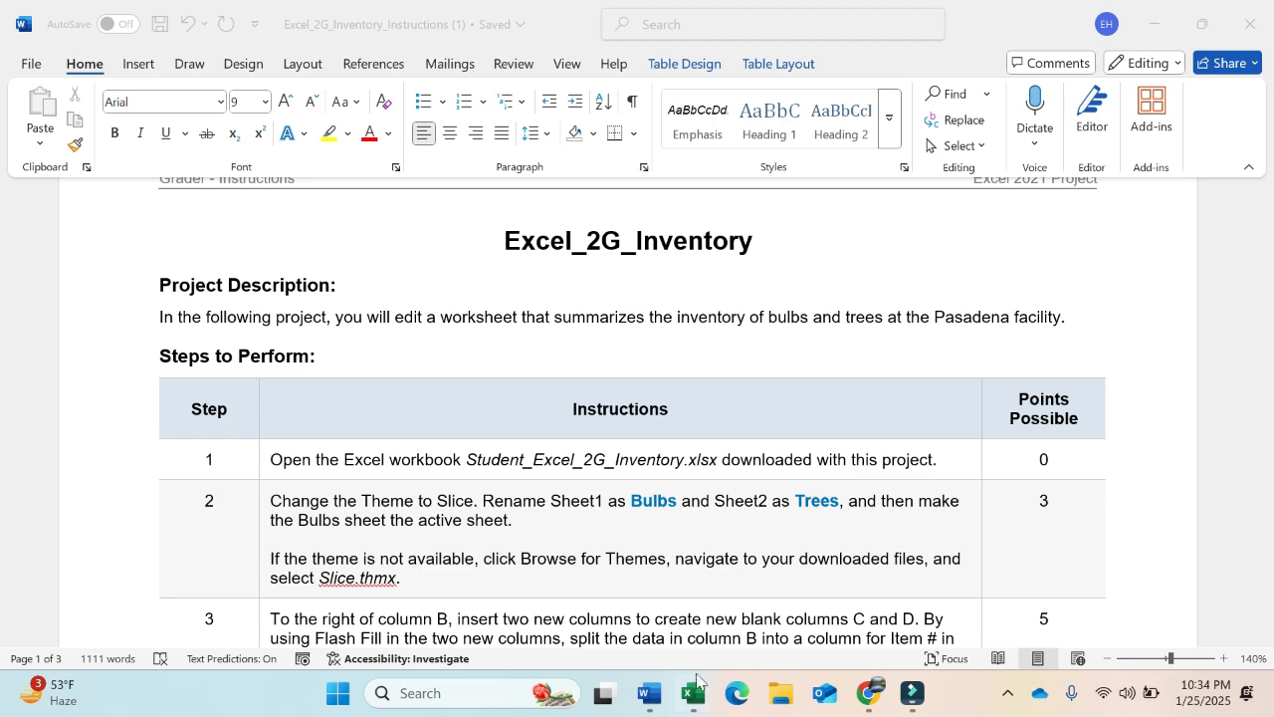
# Switch to the Excel inventory workbook and apply the Slice theme.
pyautogui.click(694, 694)
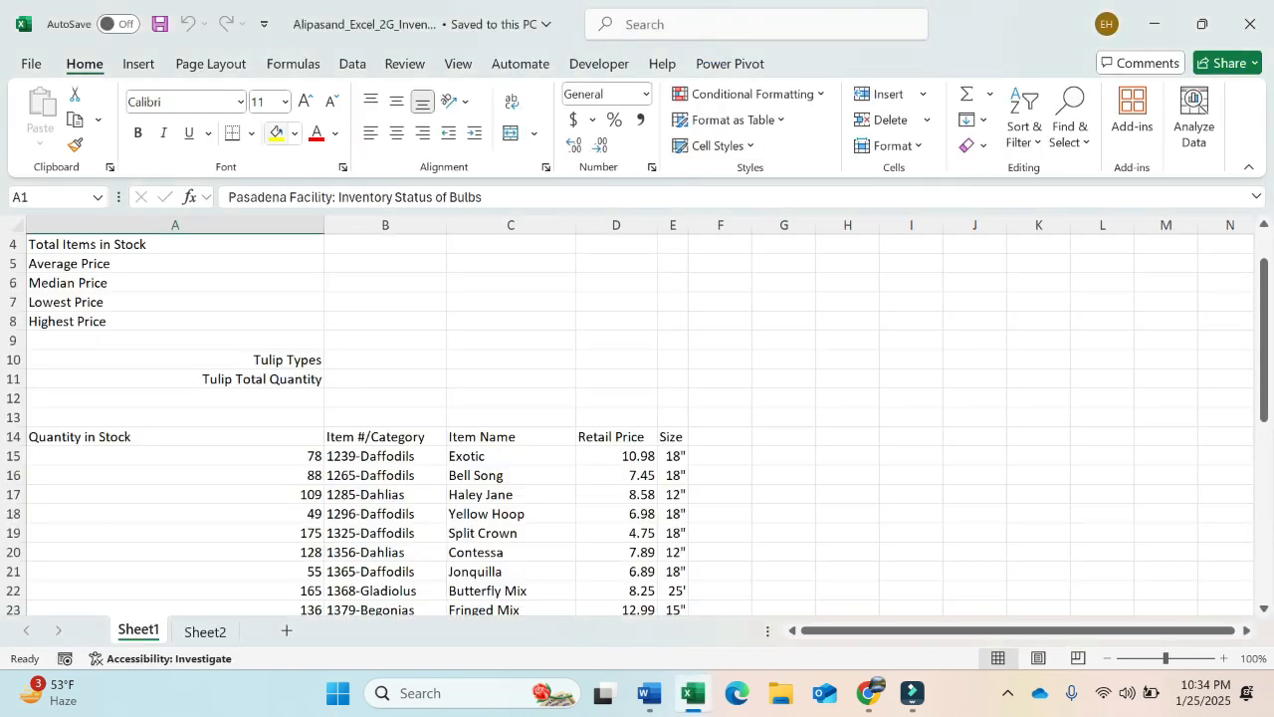
pyautogui.click(228, 67)
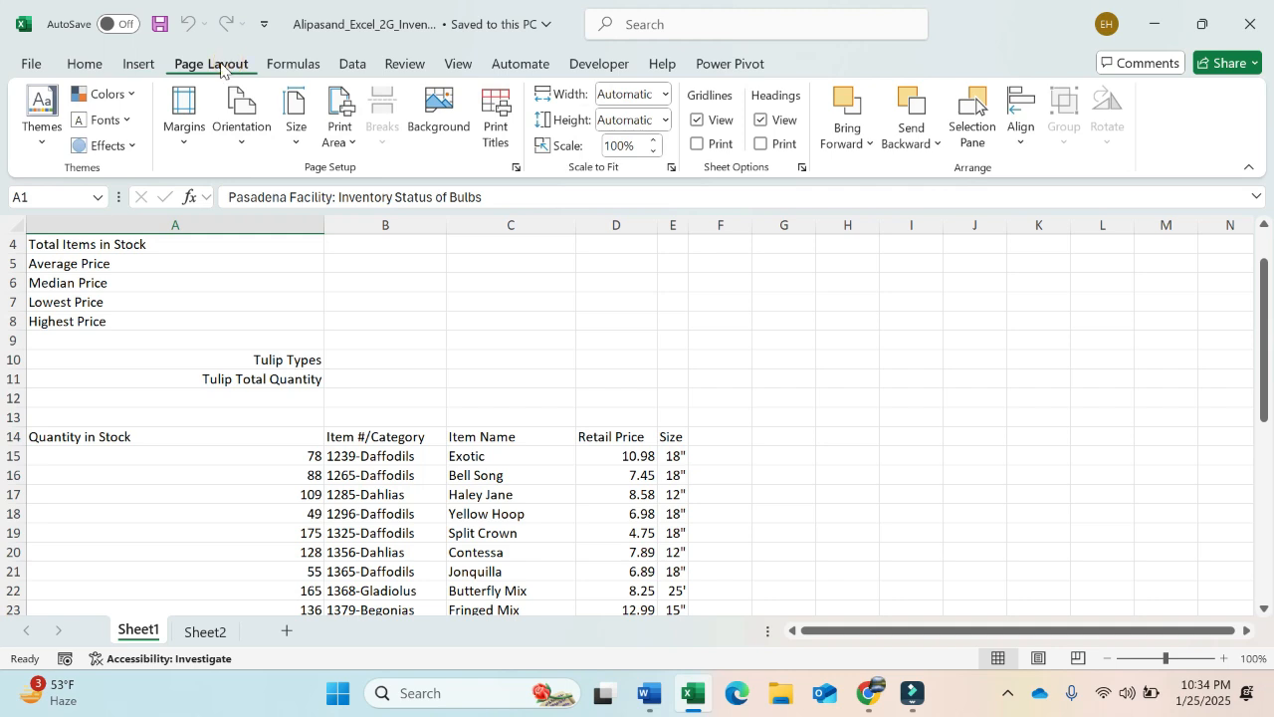
pyautogui.click(40, 149)
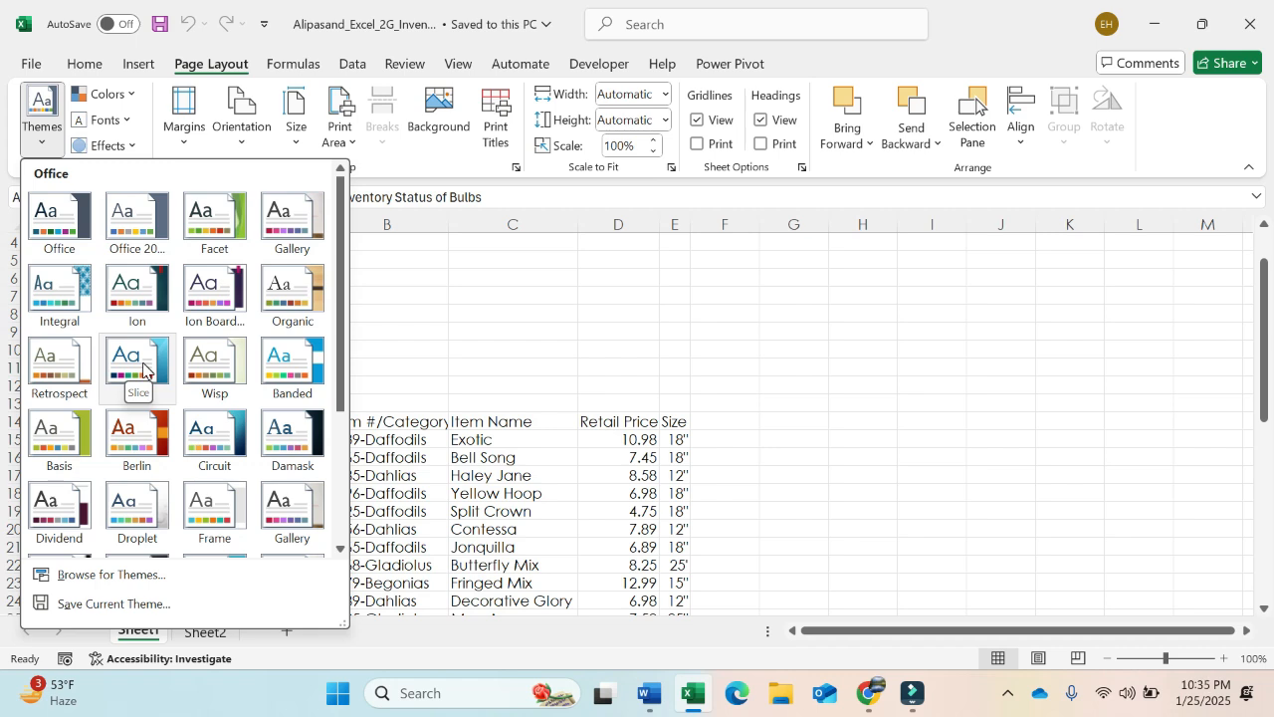
pyautogui.click(143, 365)
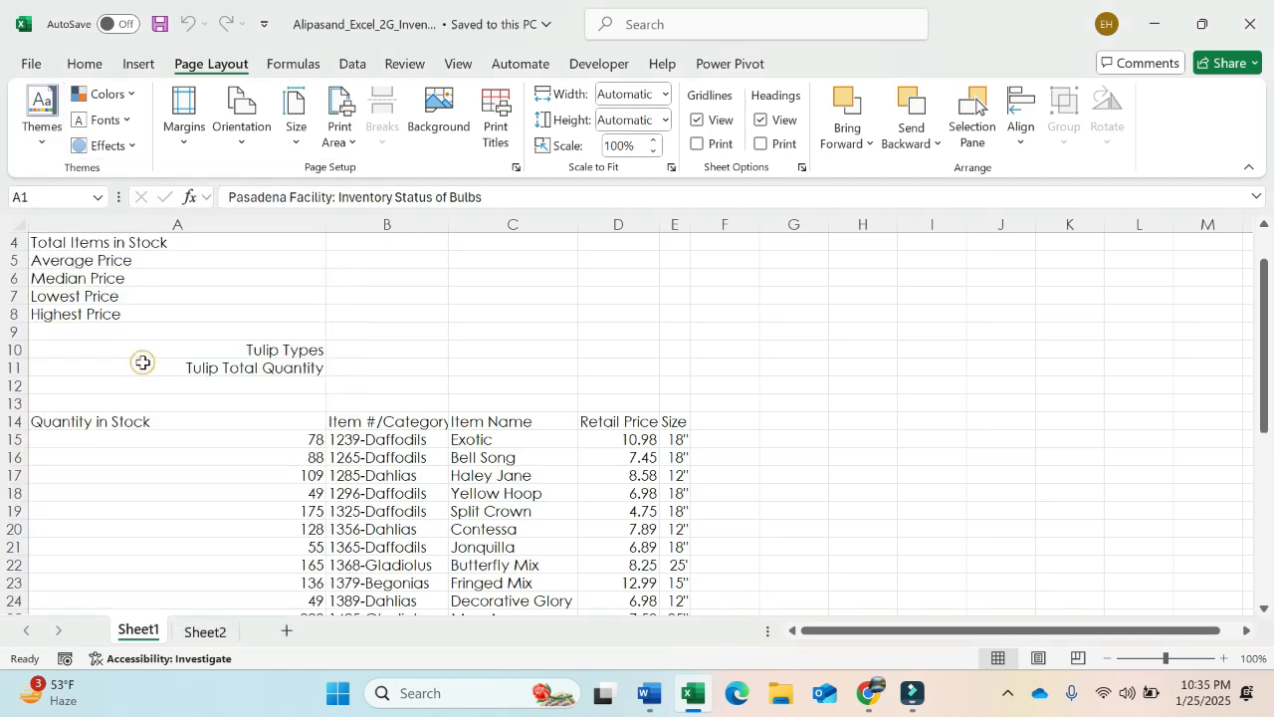
# Copy the name Bulbs from step 2 of the Word instructions and rename Sheet1 as Bulbs in the Excel workbook.
pyautogui.click(650, 693)
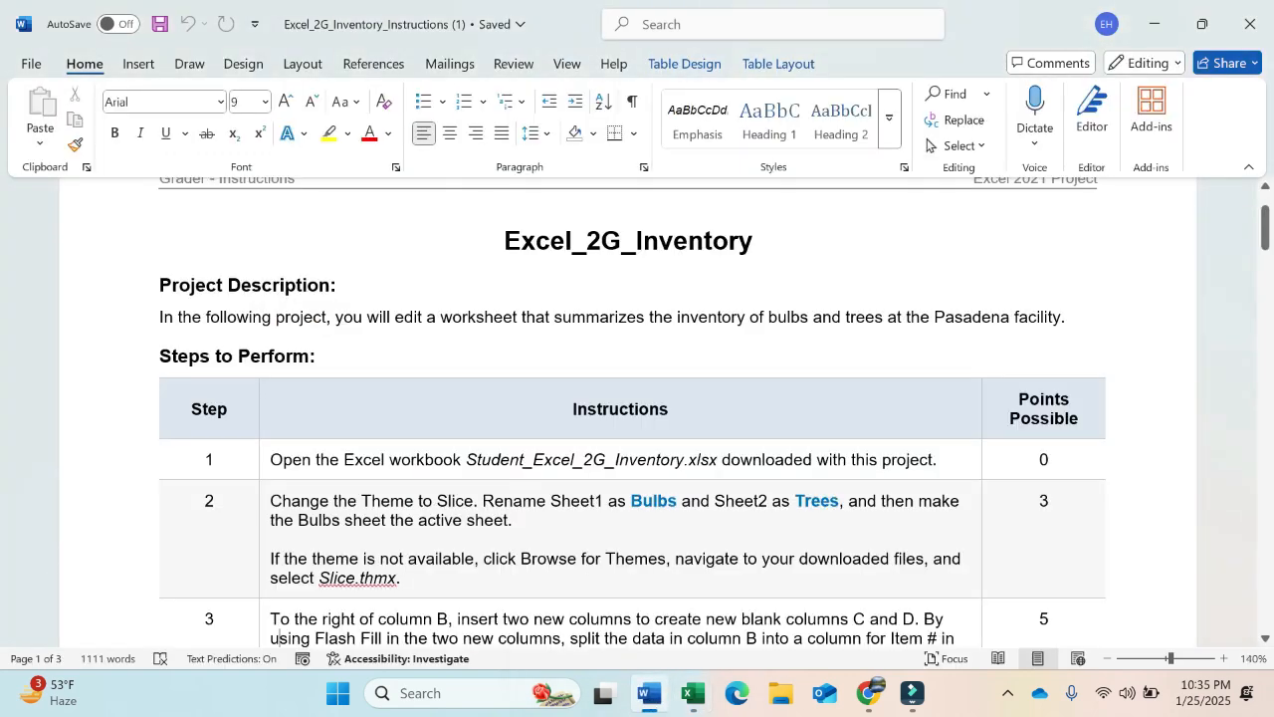
pyautogui.moveTo(631, 501); pyautogui.dragTo(678, 508)
pyautogui.hotkey('ctrl', 'c')
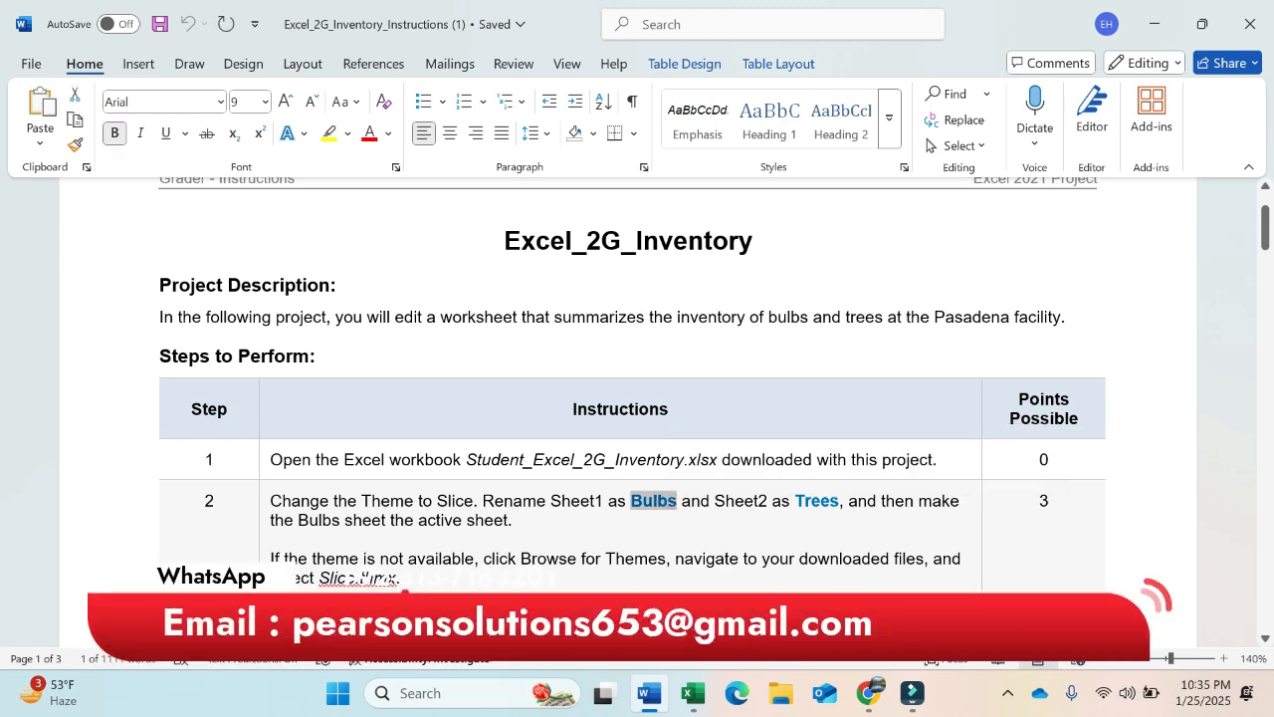
pyautogui.click(694, 693)
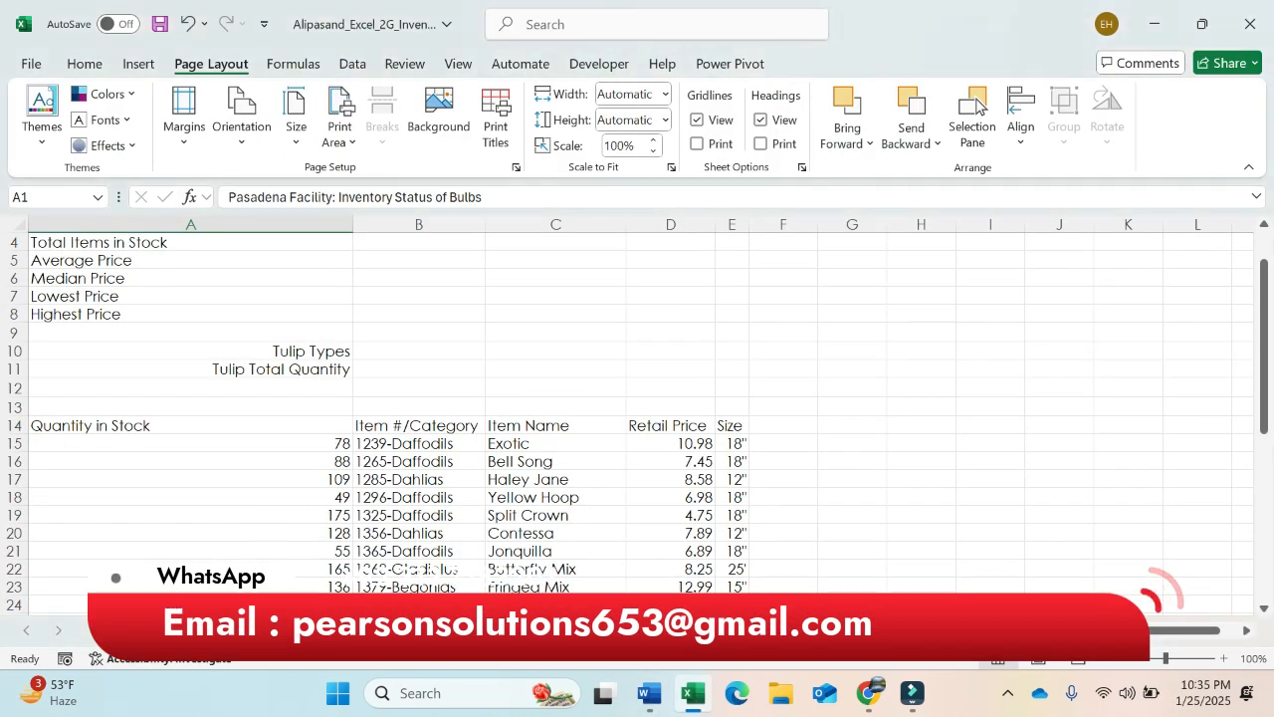
pyautogui.doubleClick(137, 630)
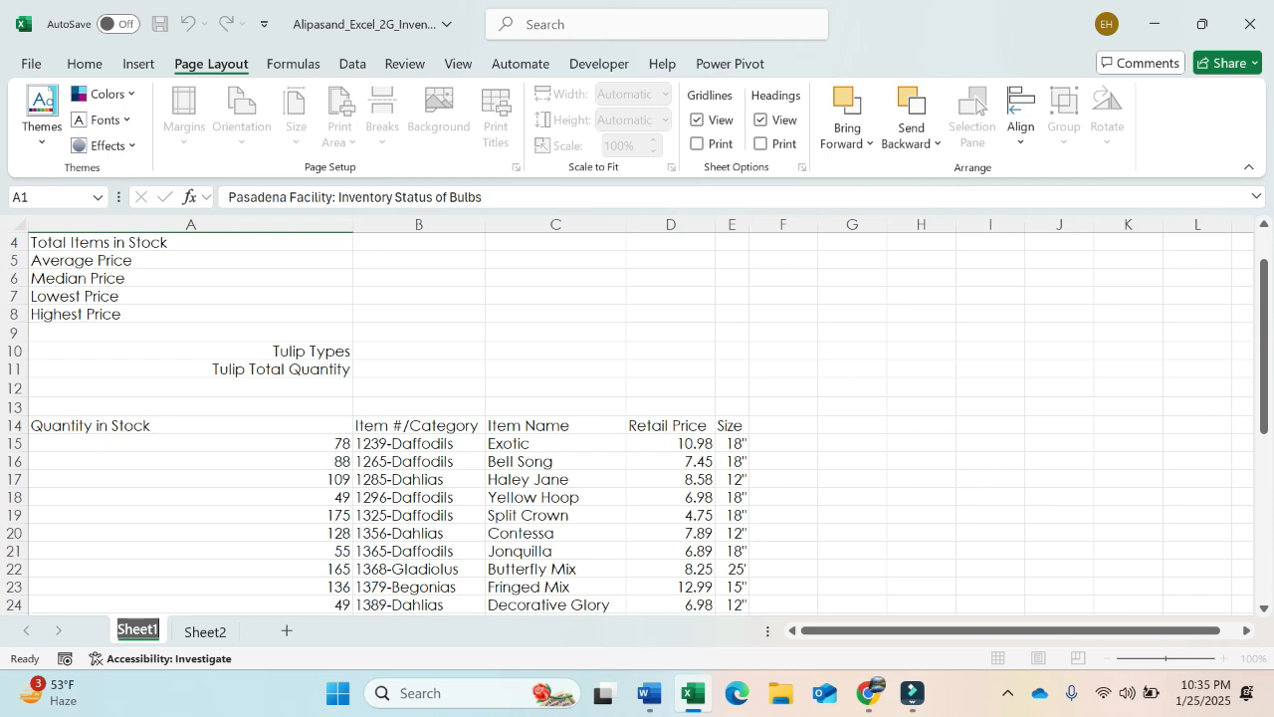
pyautogui.hotkey('ctrl', 'v')
pyautogui.press('Return')
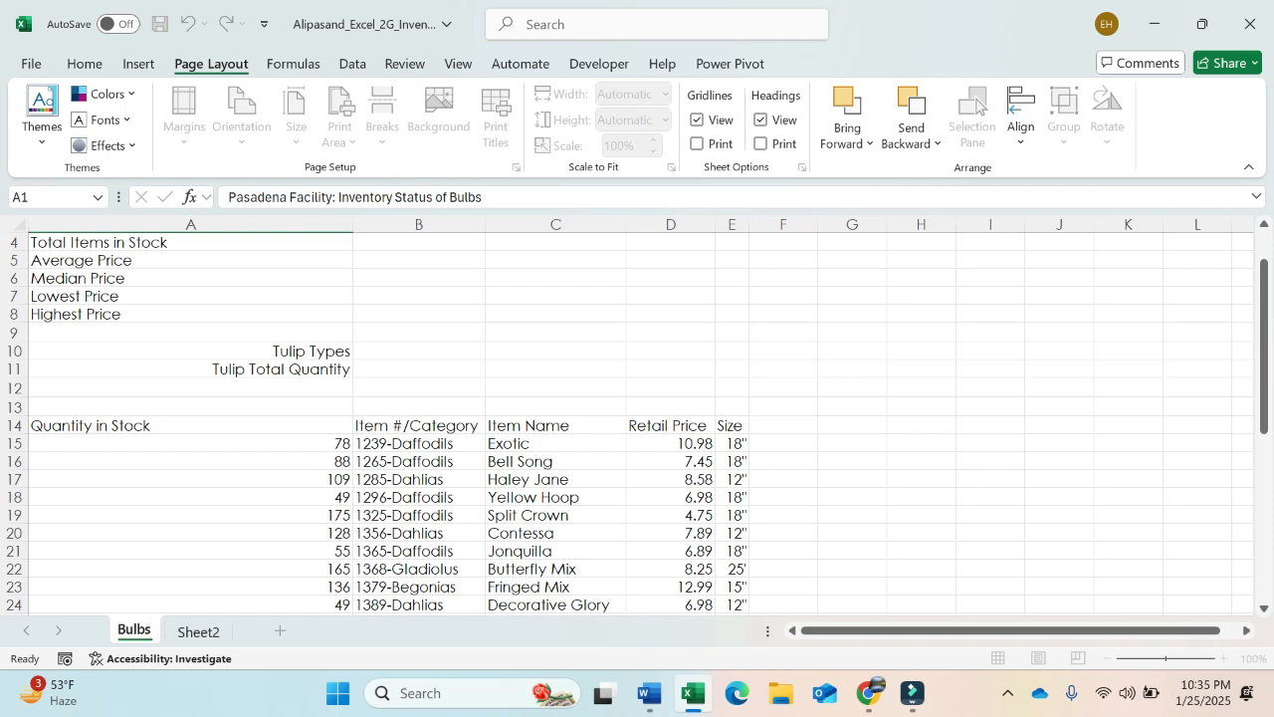
pyautogui.press('Return')
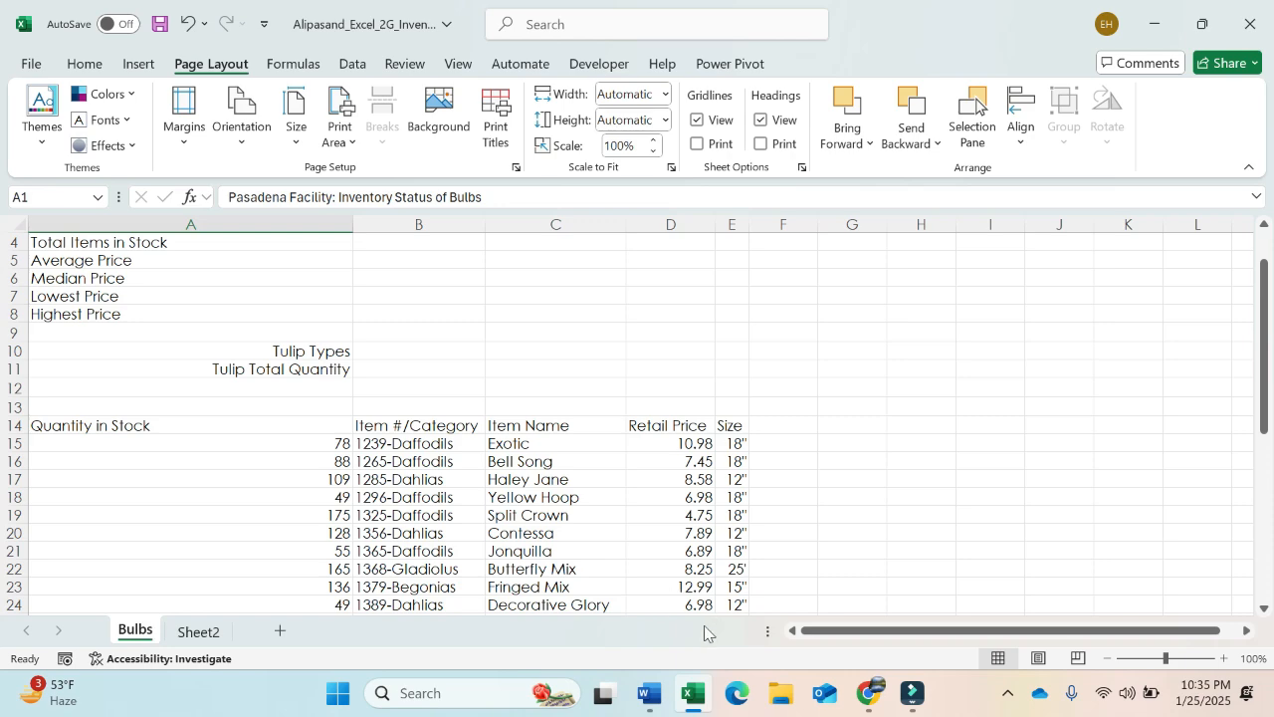
# Look up the second sheet name in the Word instructions and rename Sheet2 as Trees in the Excel workbook.
pyautogui.click(660, 709)
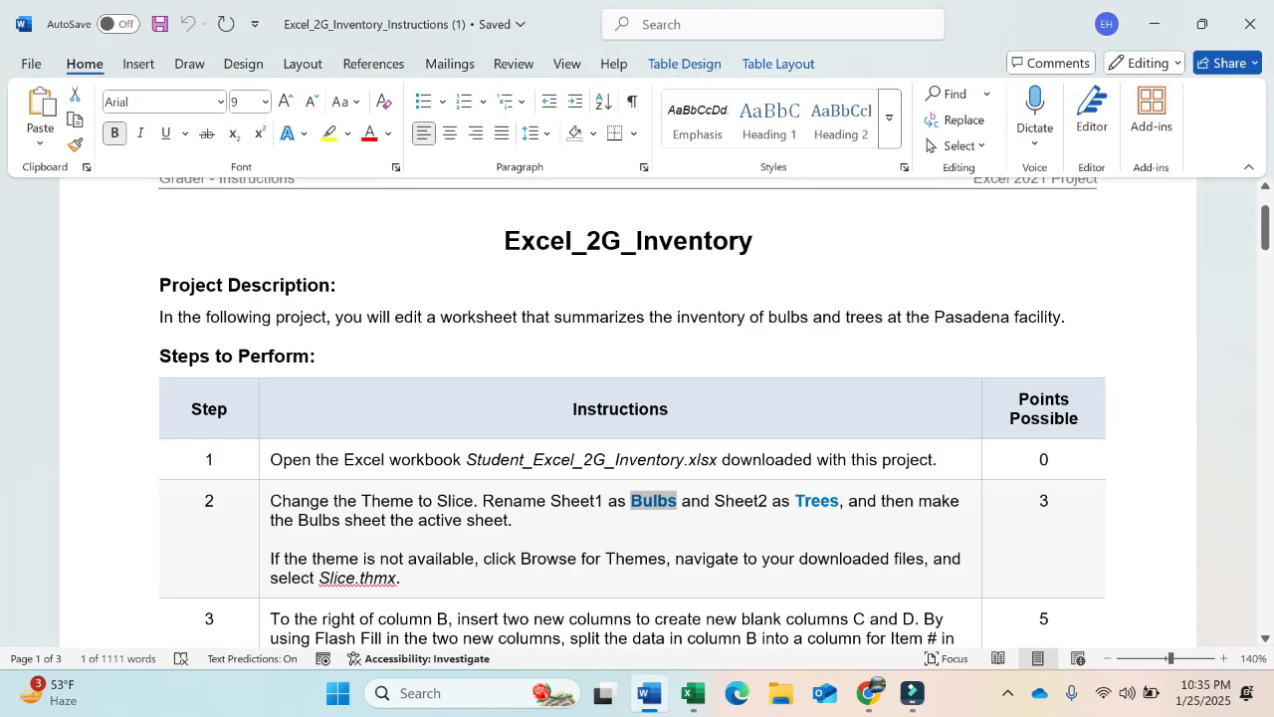
pyautogui.moveTo(795, 501); pyautogui.dragTo(839, 502)
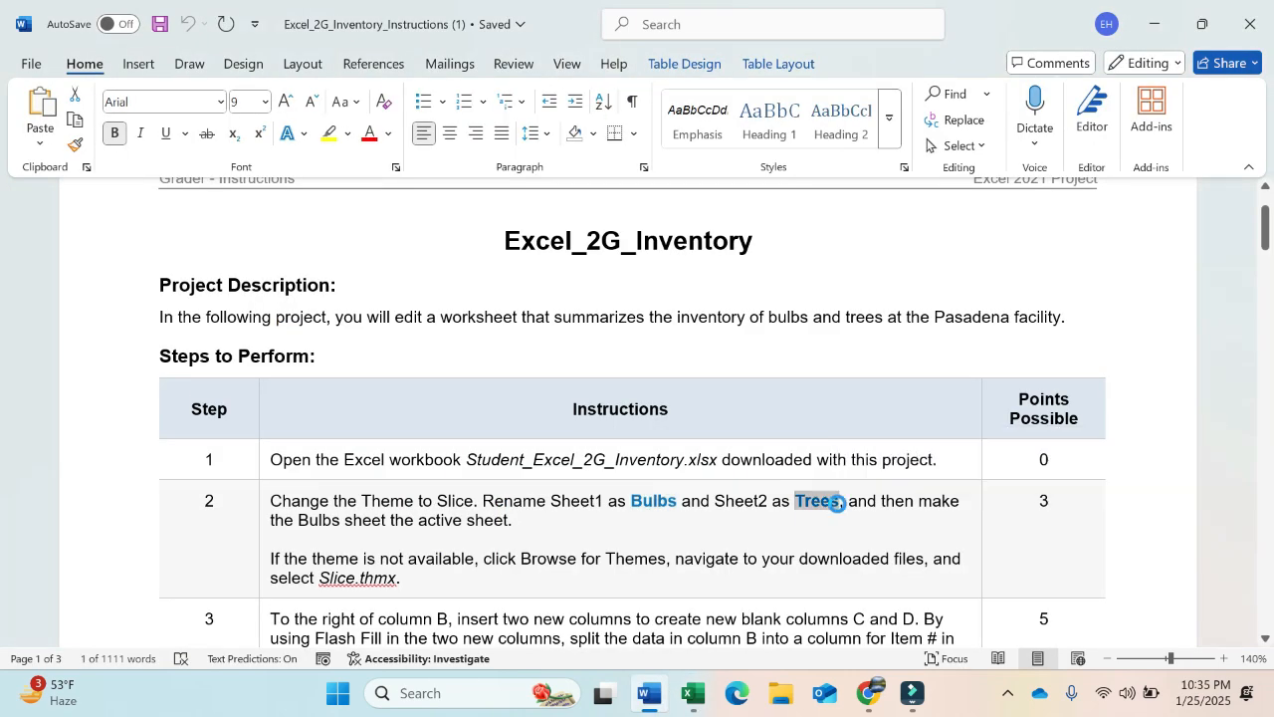
pyautogui.click(663, 680)
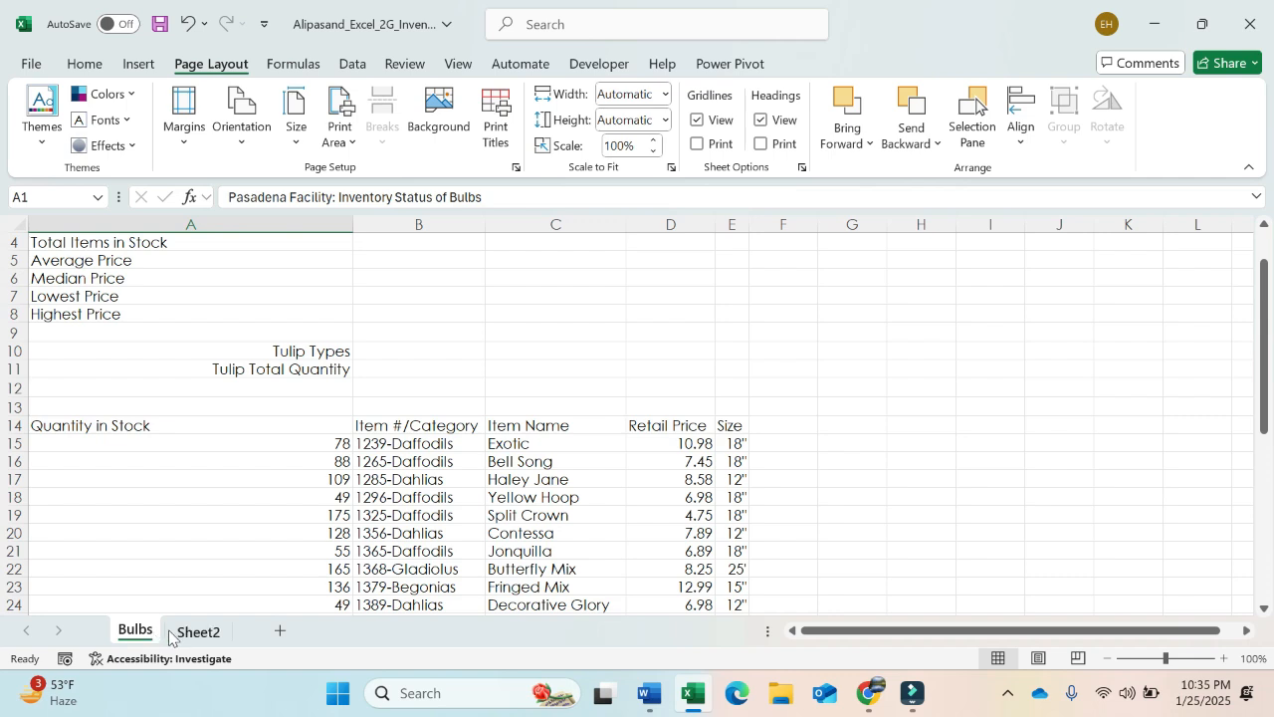
pyautogui.click(196, 633)
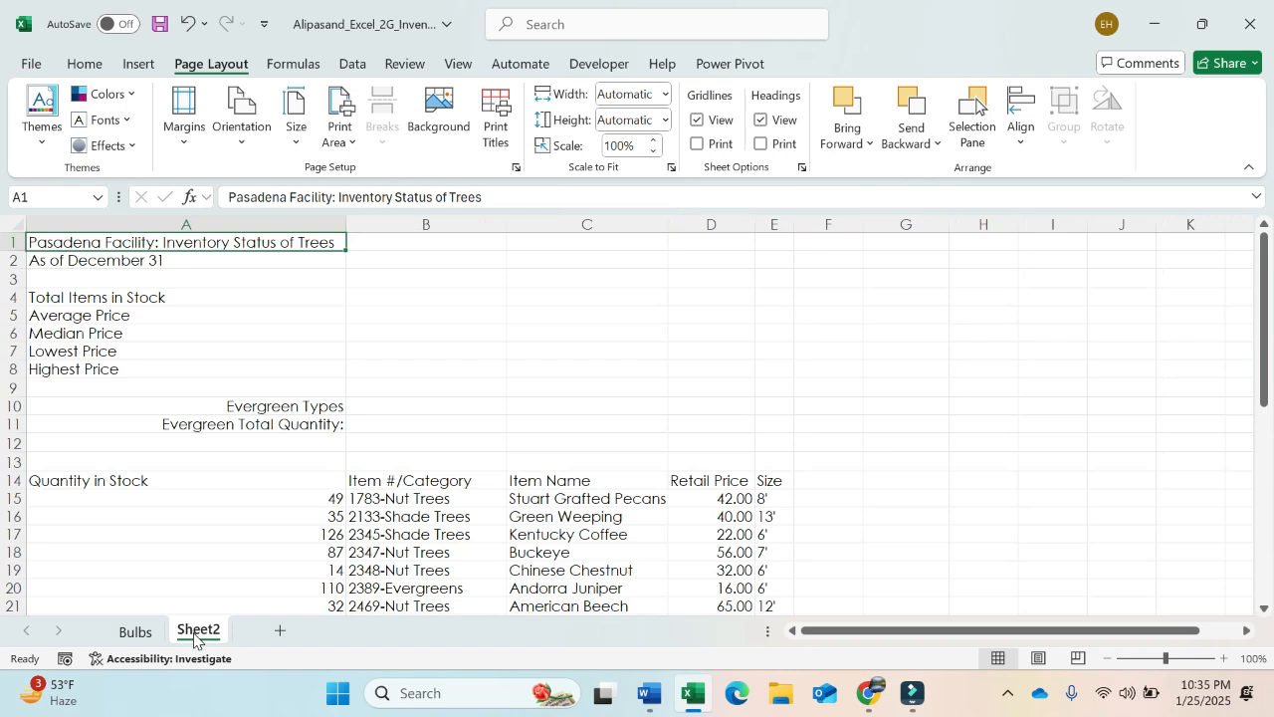
pyautogui.rightClick(196, 633)
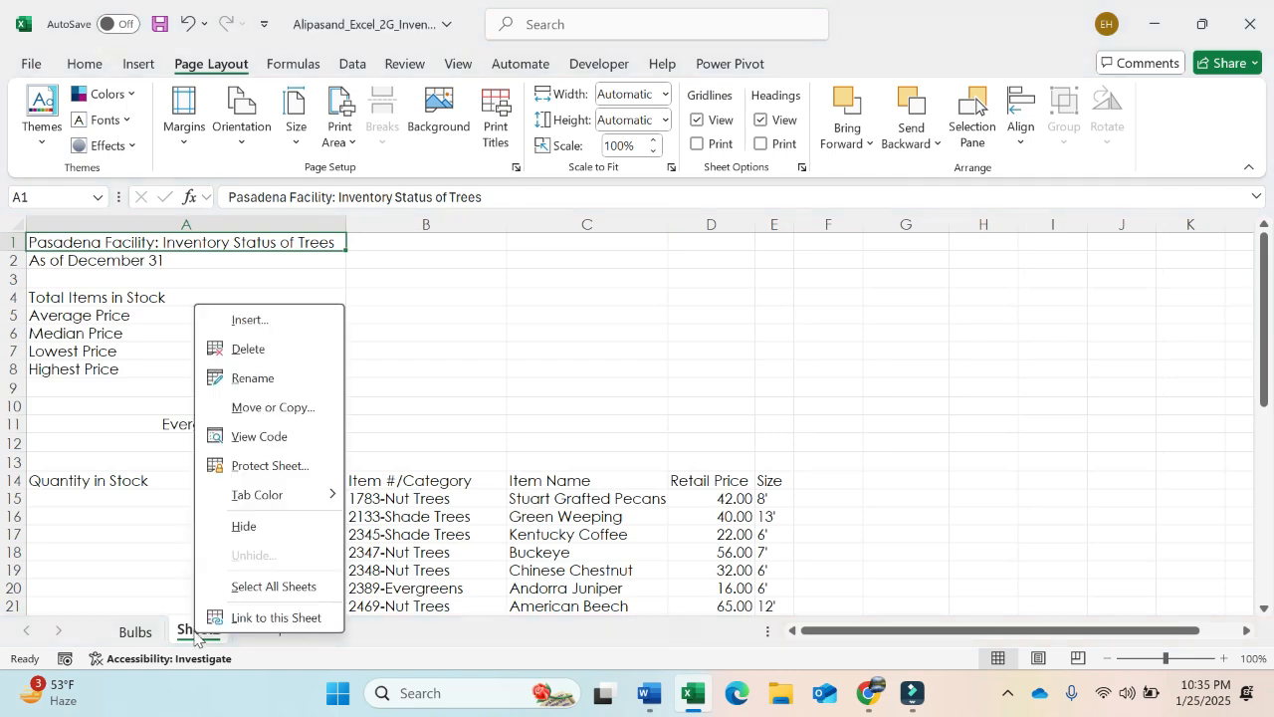
pyautogui.click(234, 383)
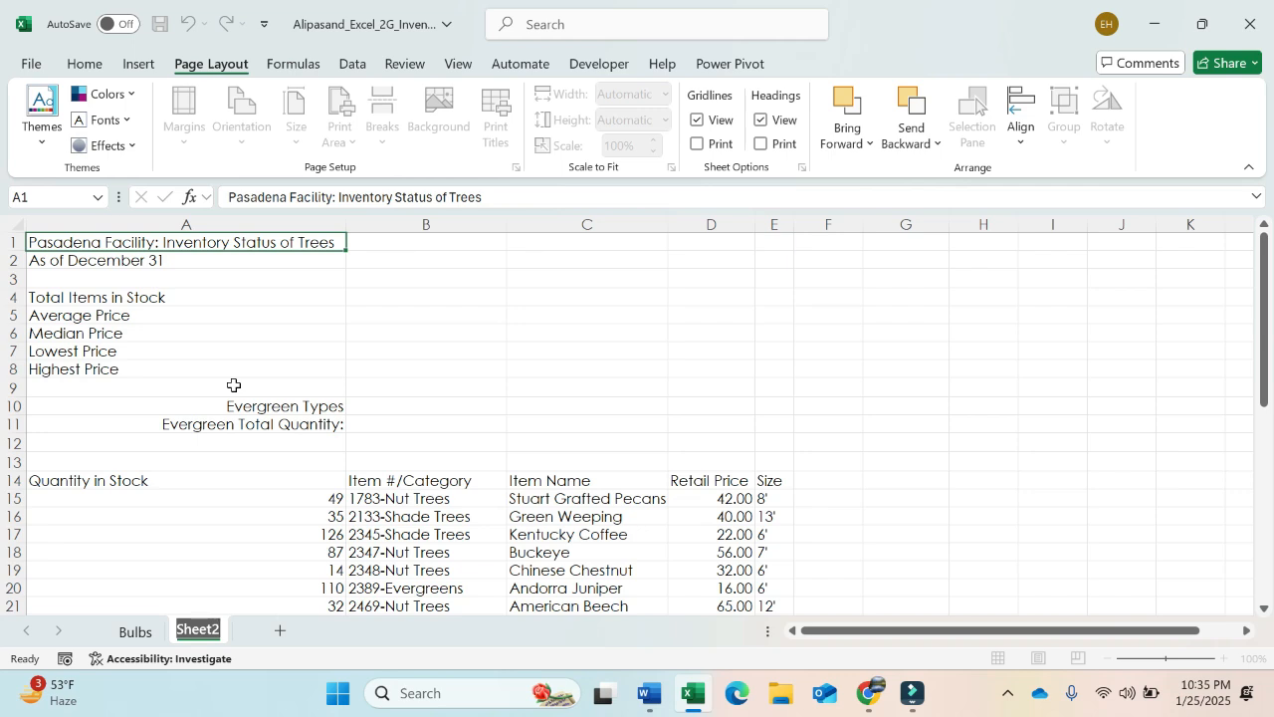
pyautogui.write('Trees')
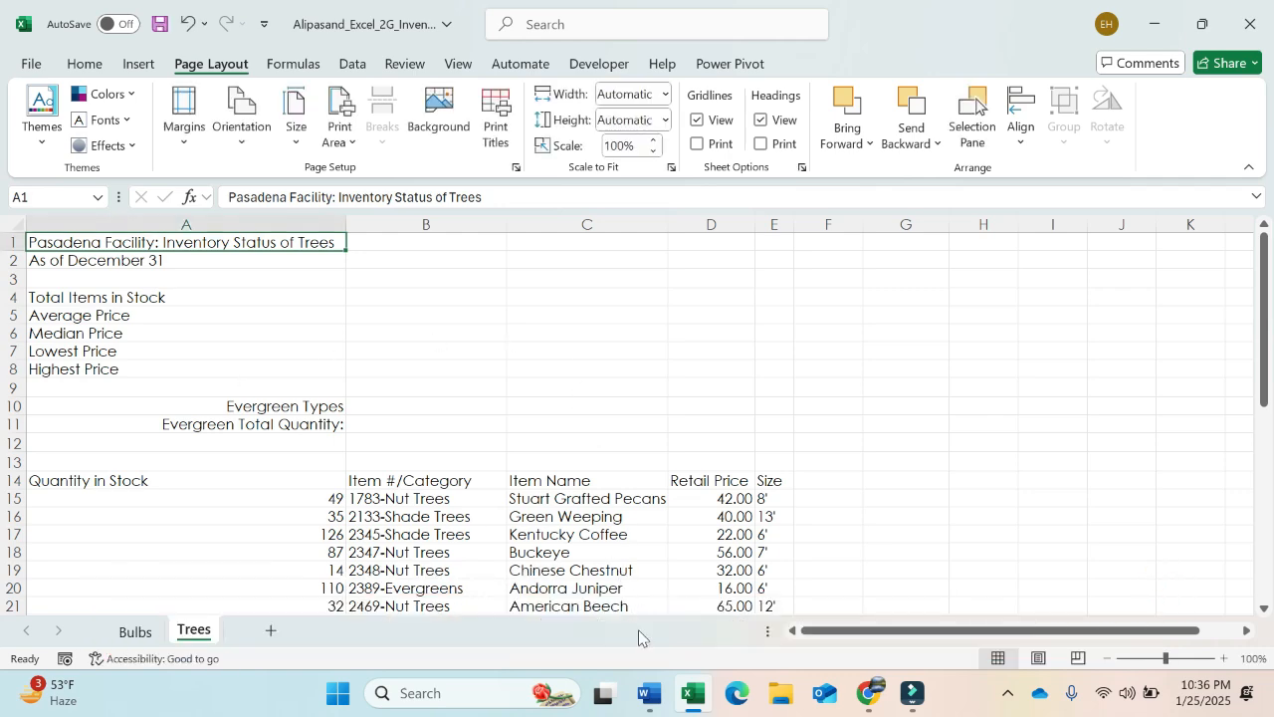
# In the Word instructions, highlight "then make the Bulbs sheet the active sheet." in yellow.
pyautogui.click(649, 694)
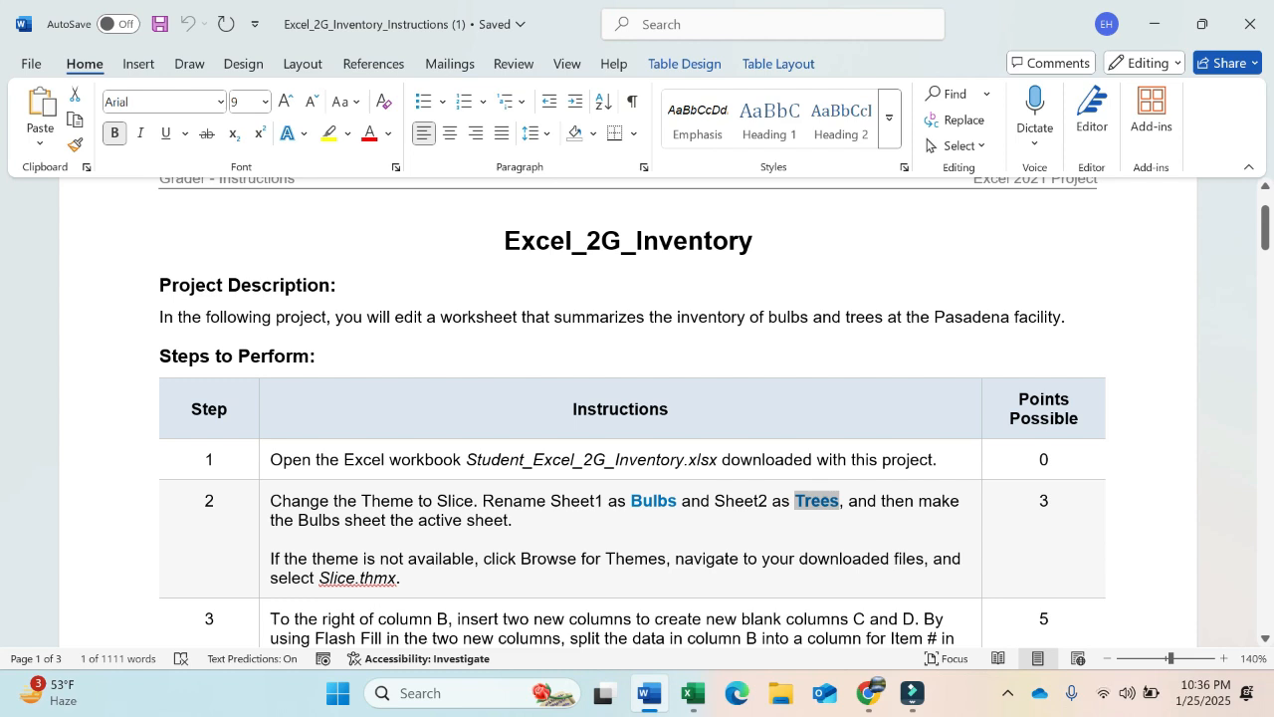
pyautogui.moveTo(882, 501); pyautogui.dragTo(910, 523)
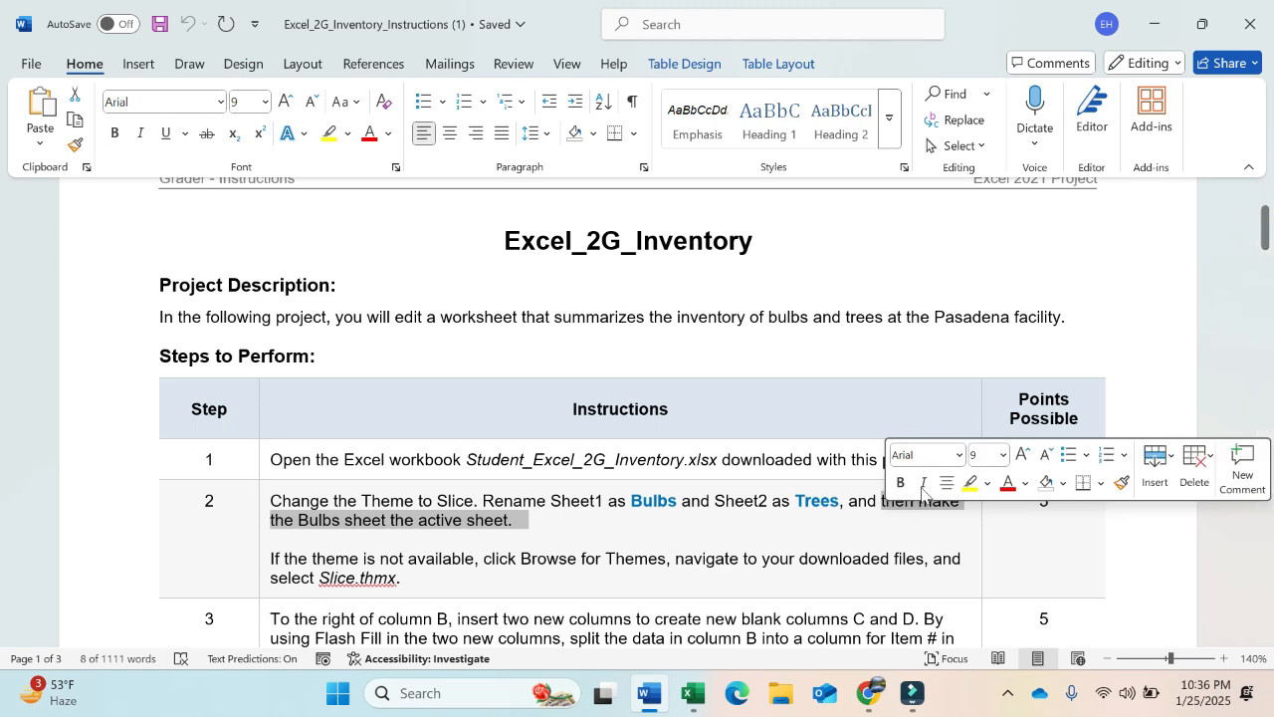
pyautogui.click(970, 483)
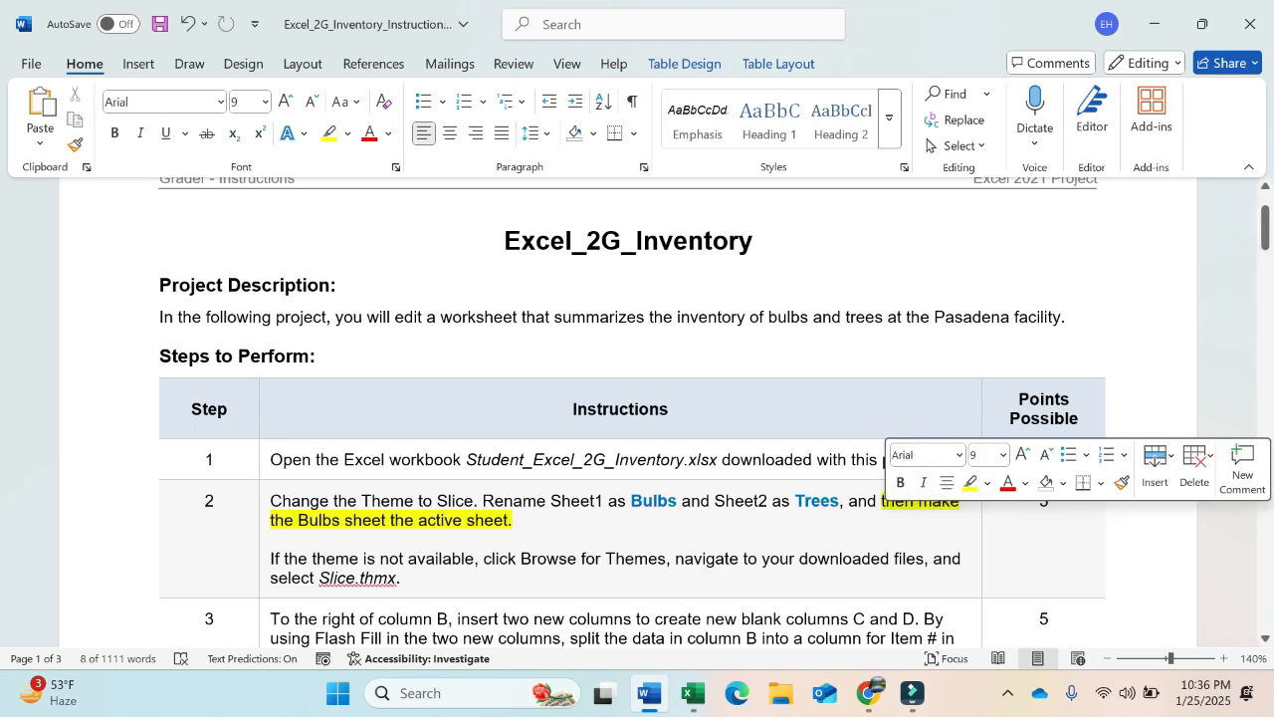
# Make Bulbs the active sheet in the Excel workbook and return to the Word instructions.
pyautogui.click(694, 693)
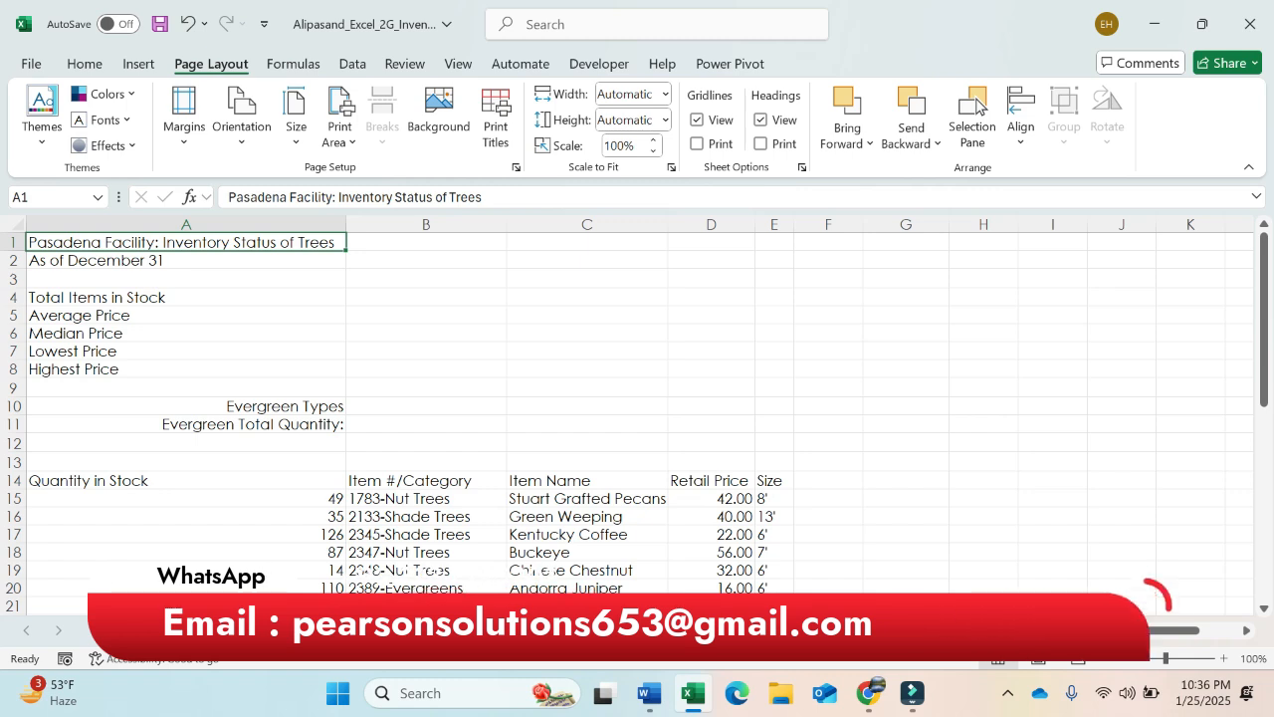
pyautogui.hotkey('ctrl', 'pagedown')
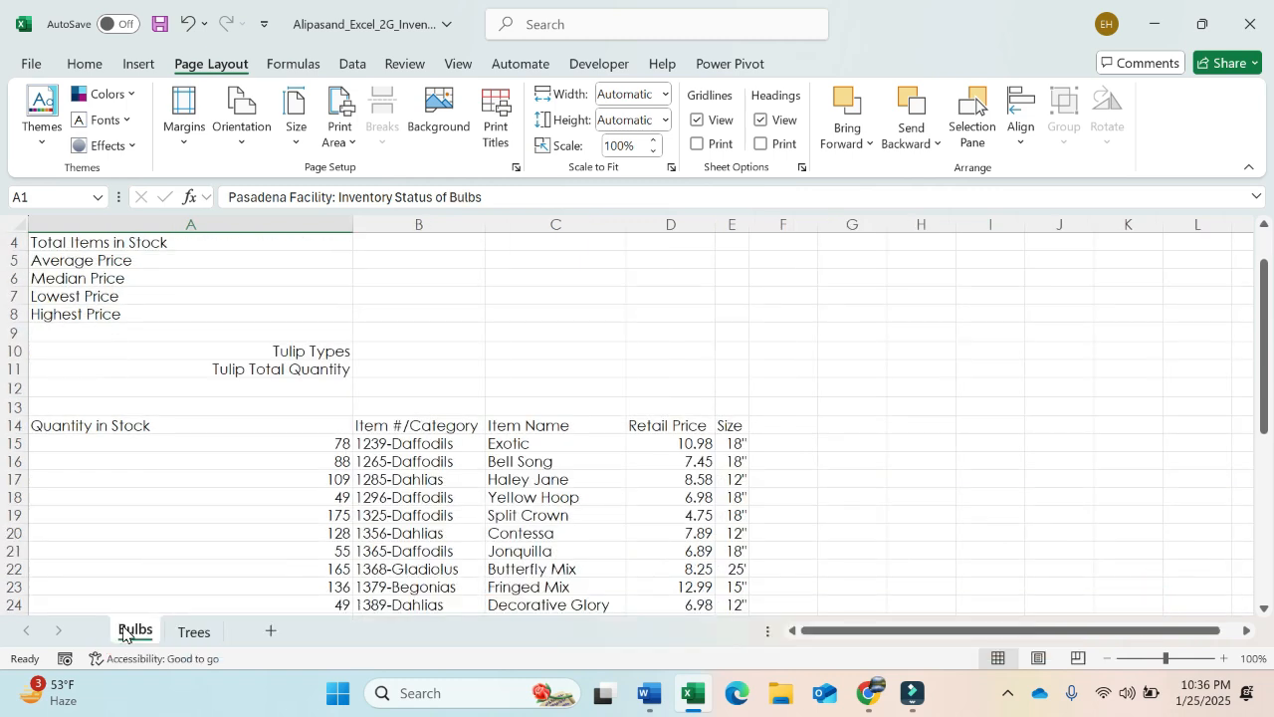
pyautogui.click(196, 632)
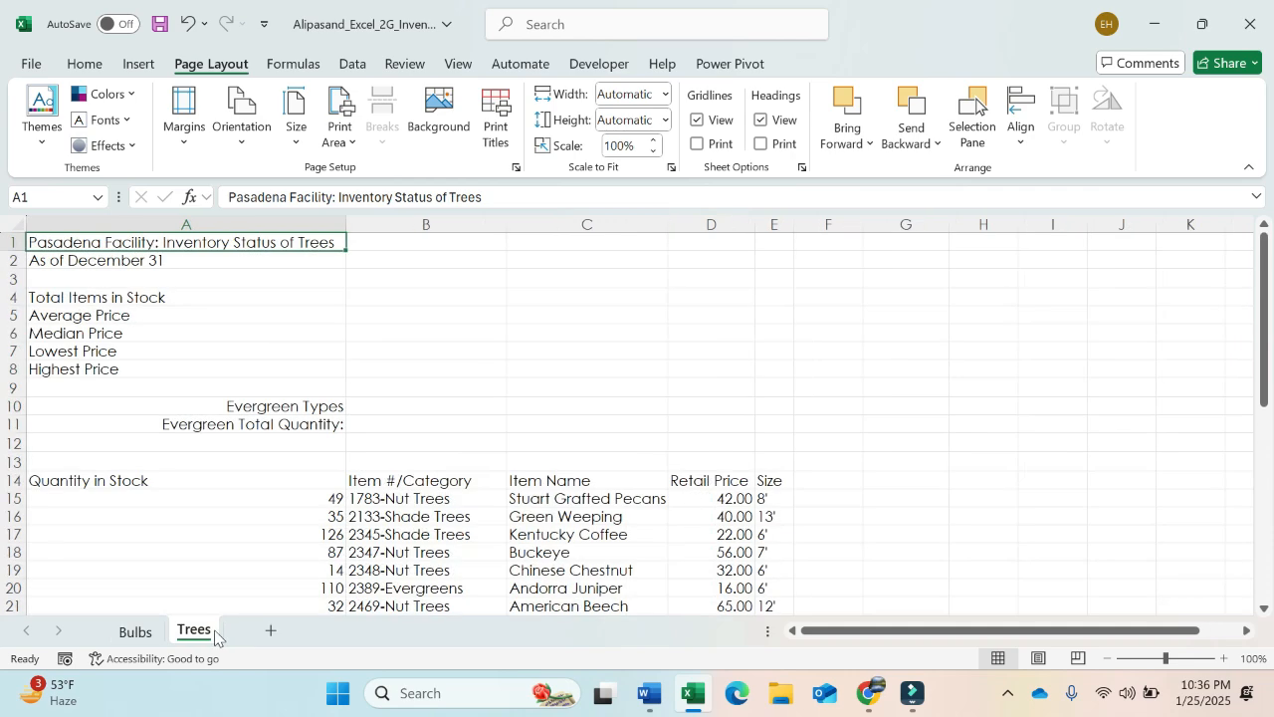
pyautogui.click(136, 631)
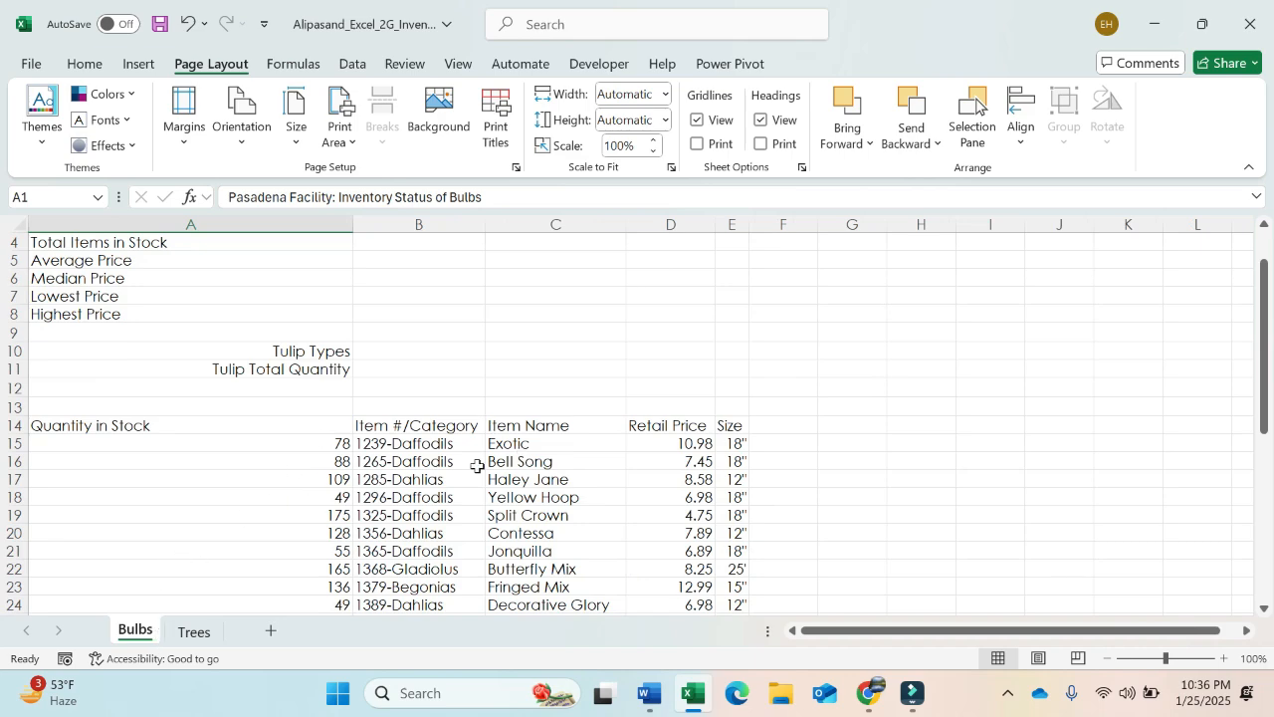
pyautogui.click(650, 695)
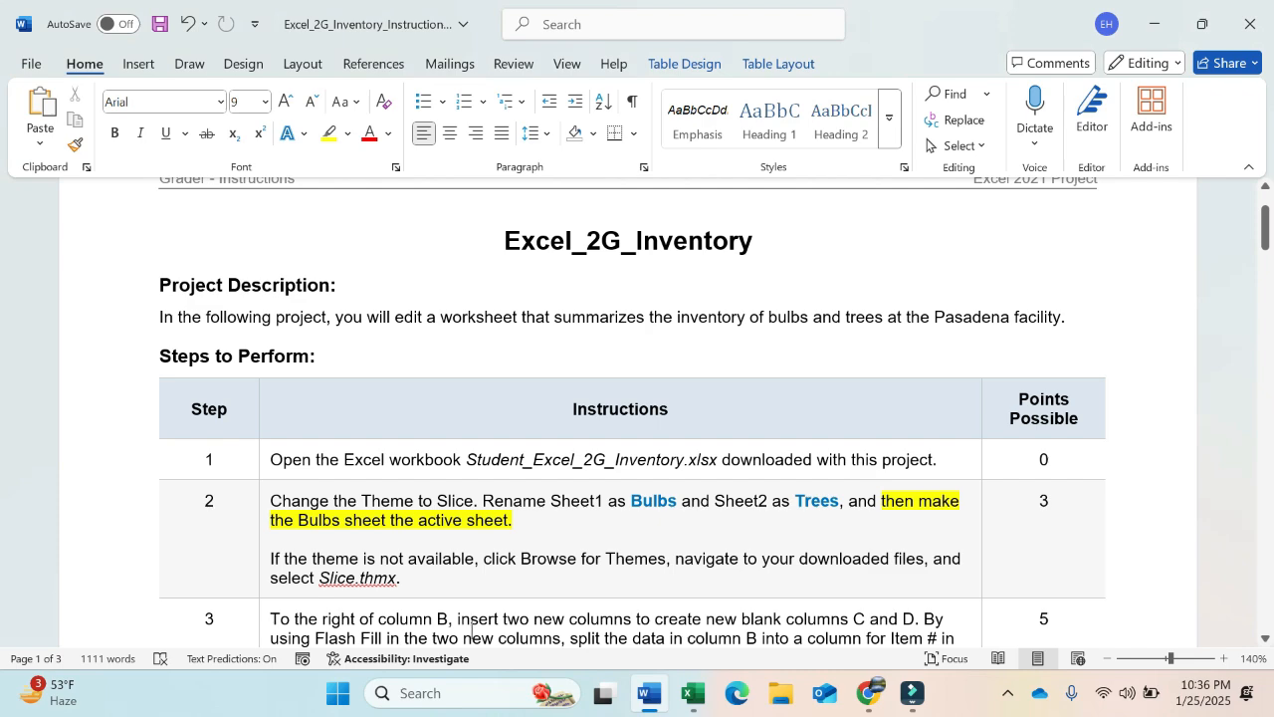
# Read step 3 of the Word instructions about inserting two new columns, and switch to the Excel workbook.
pyautogui.scroll(-1, 472, 631)
pyautogui.scroll(-1, 638, 418)
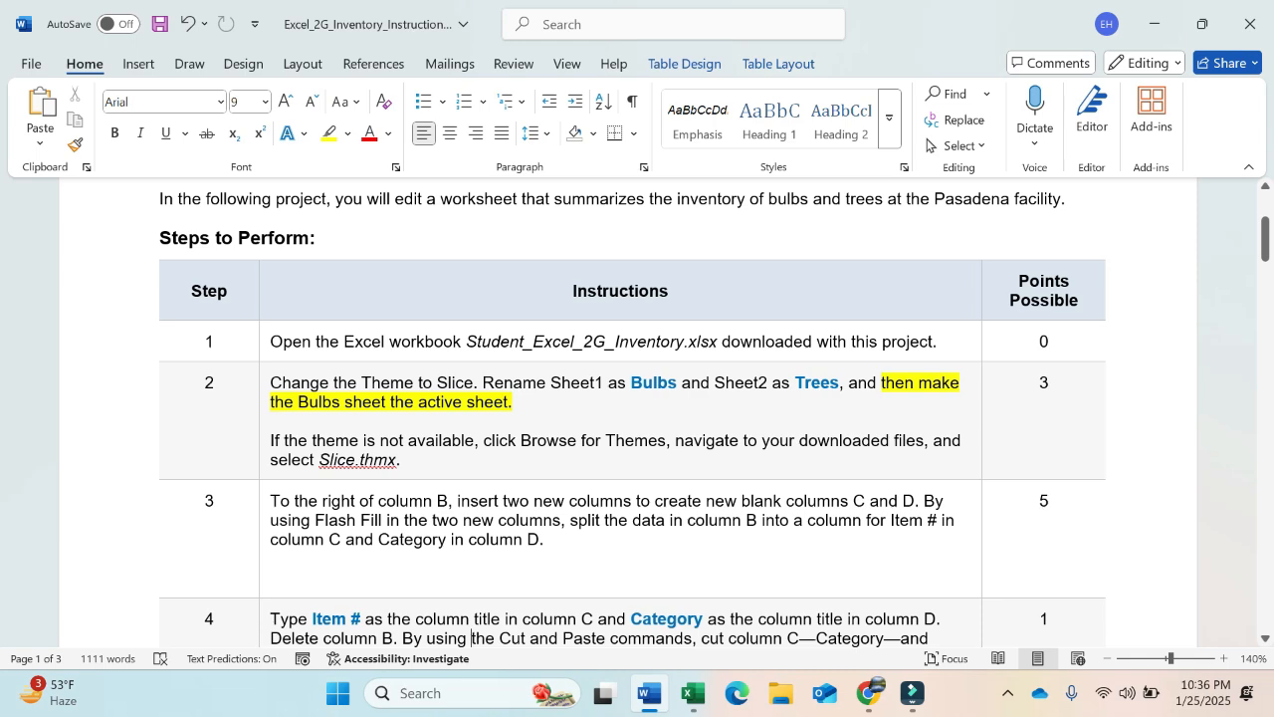
pyautogui.moveTo(694, 694)
pyautogui.click(683, 587)
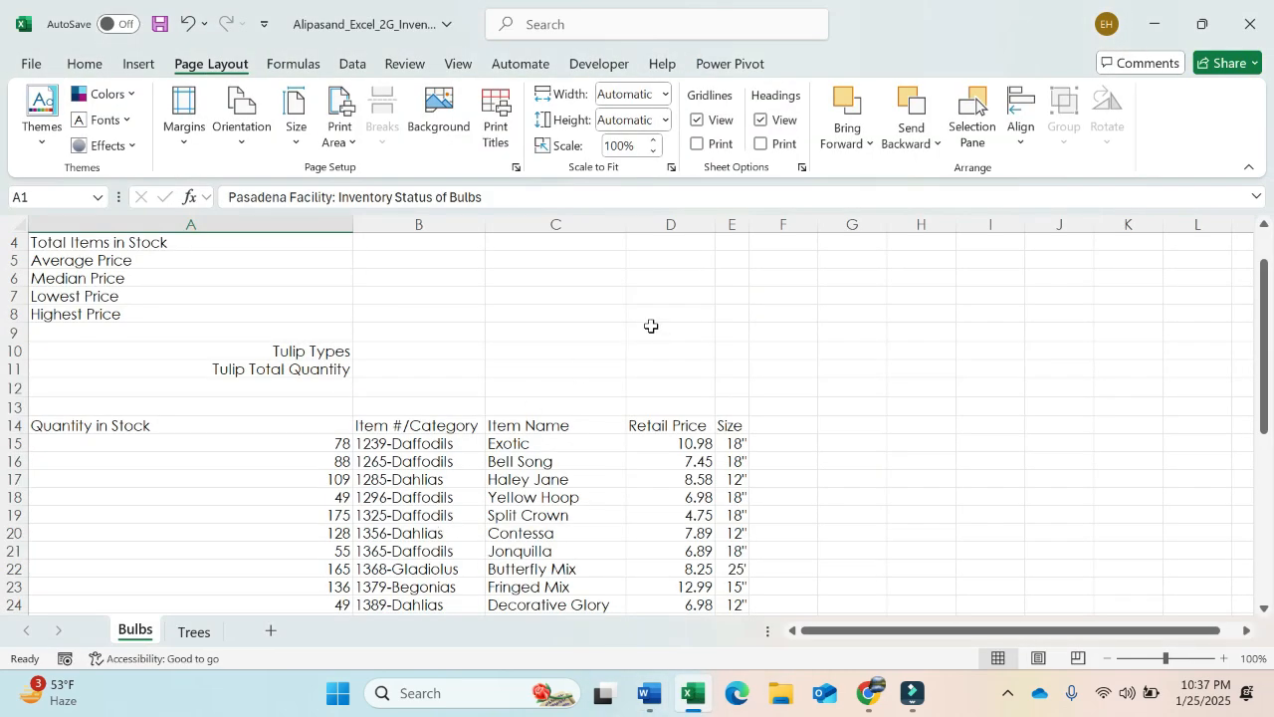
# Try inserting two blank columns one at a time to the right of column B on the Bulbs sheet, and undo both insertions.
pyautogui.click(569, 221)
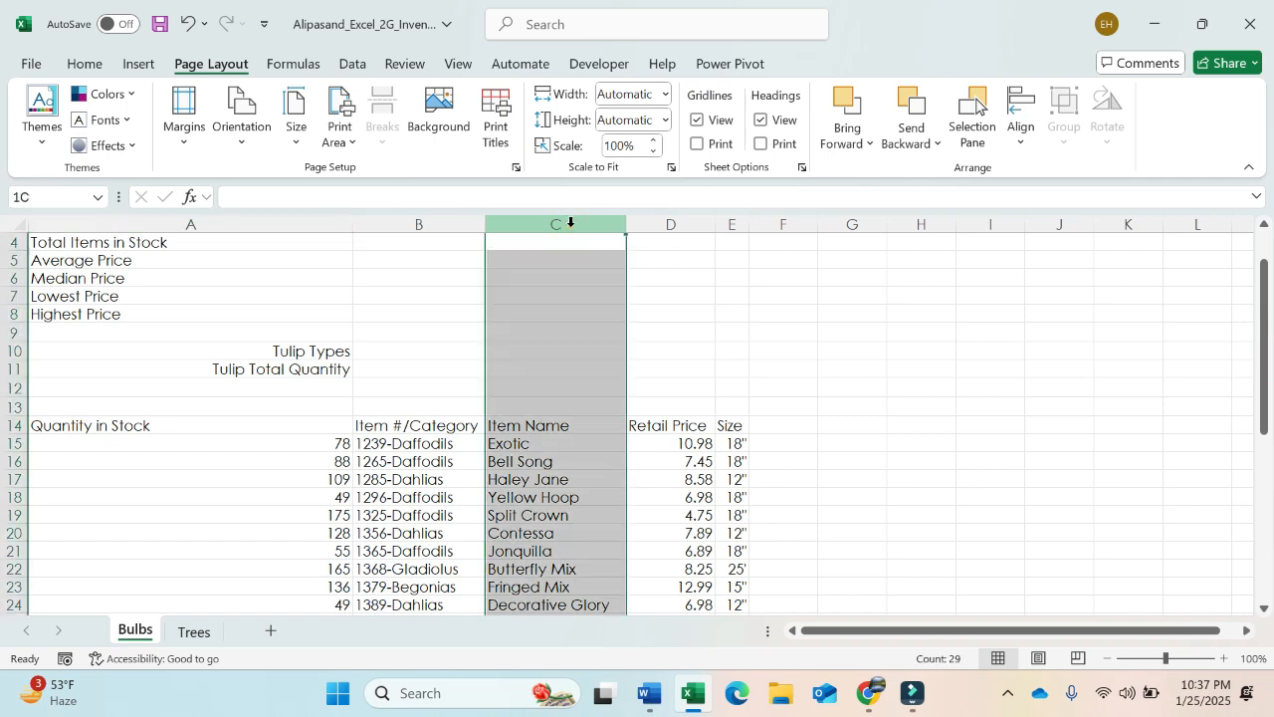
pyautogui.rightClick(570, 224)
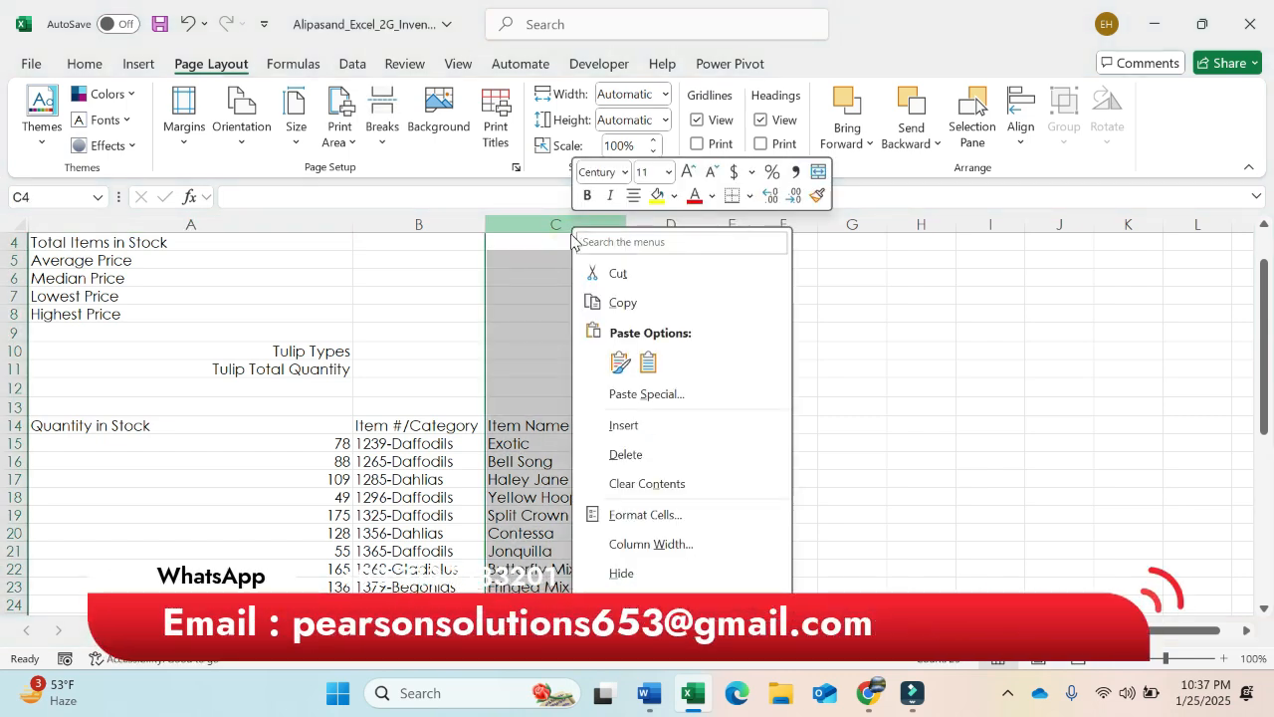
pyautogui.click(626, 420)
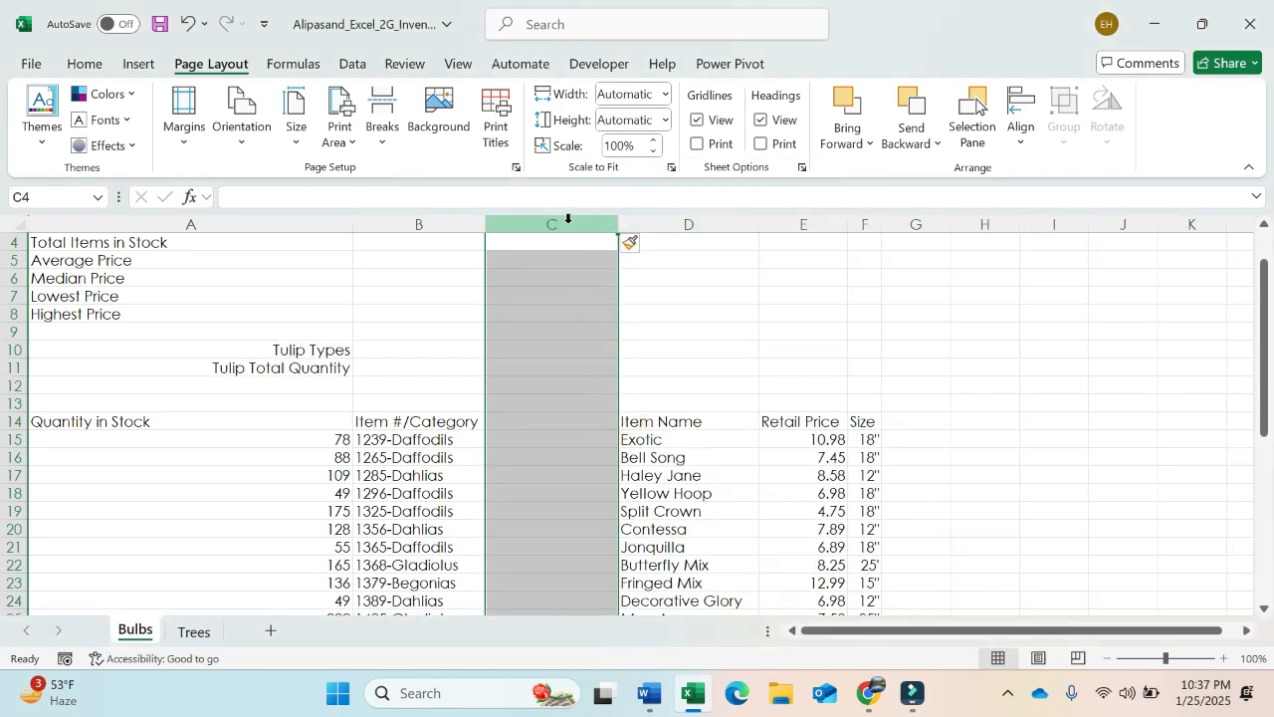
pyautogui.rightClick(568, 218)
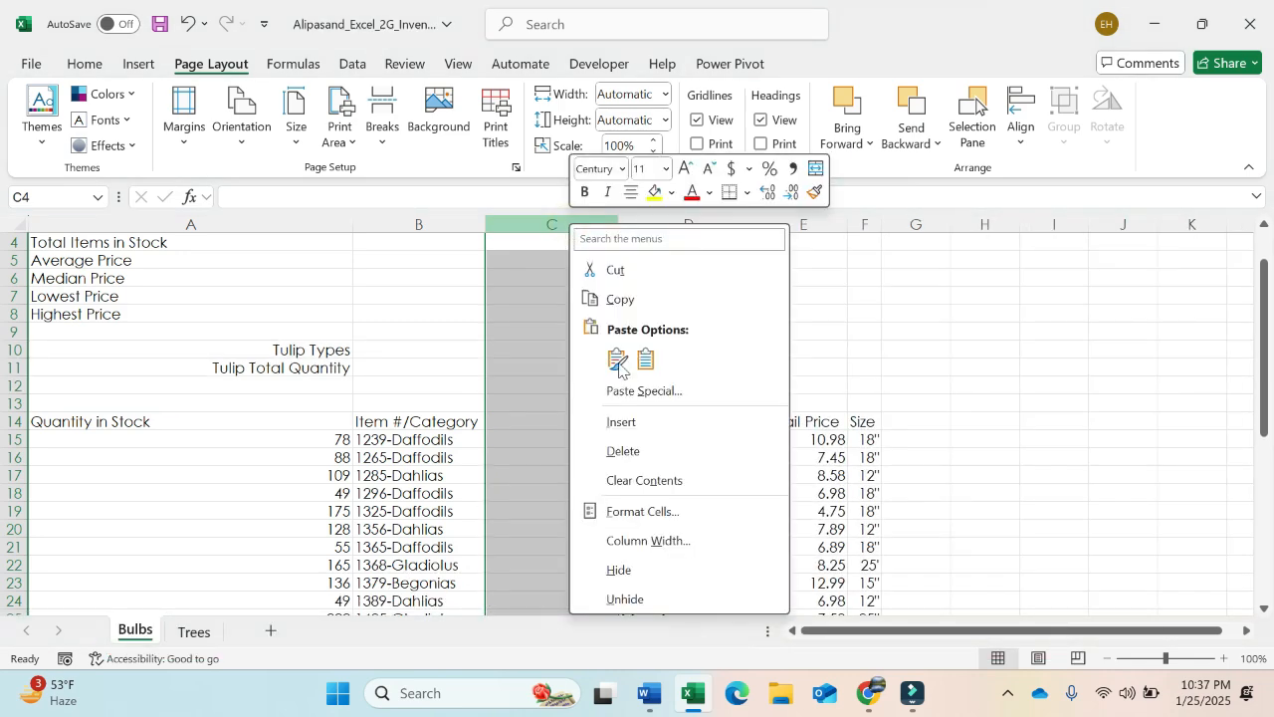
pyautogui.click(633, 422)
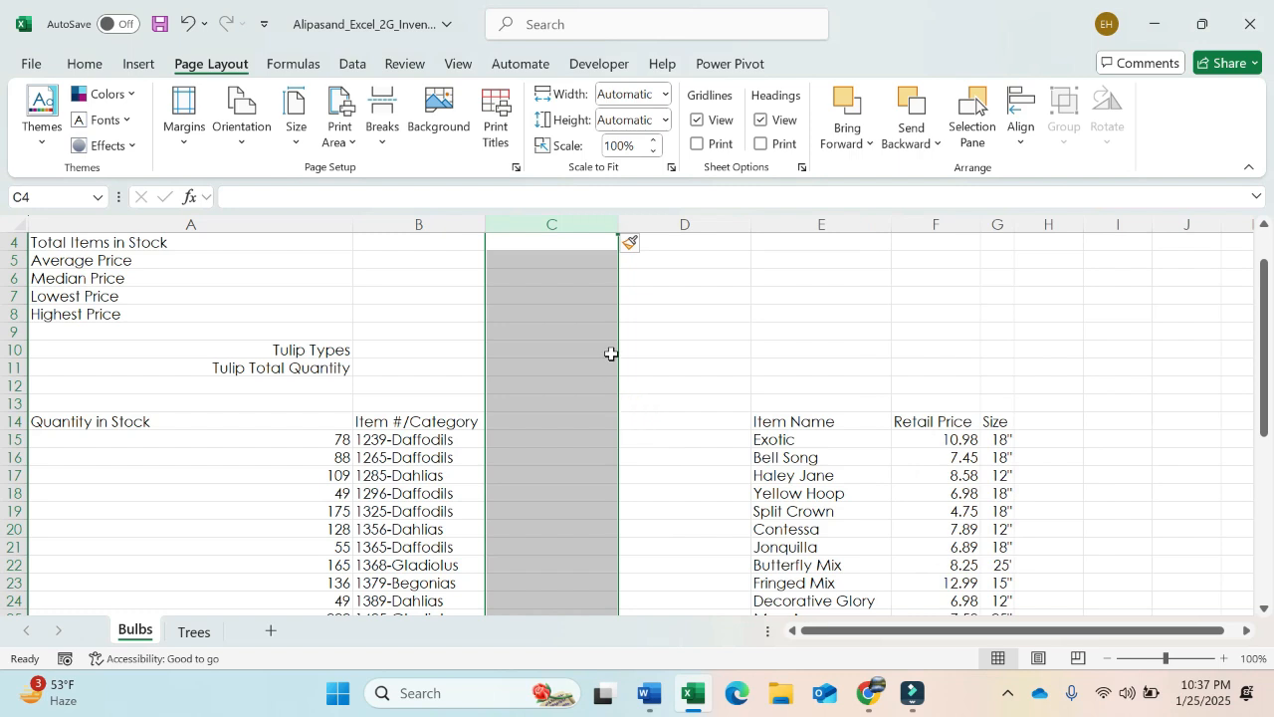
pyautogui.click(669, 423)
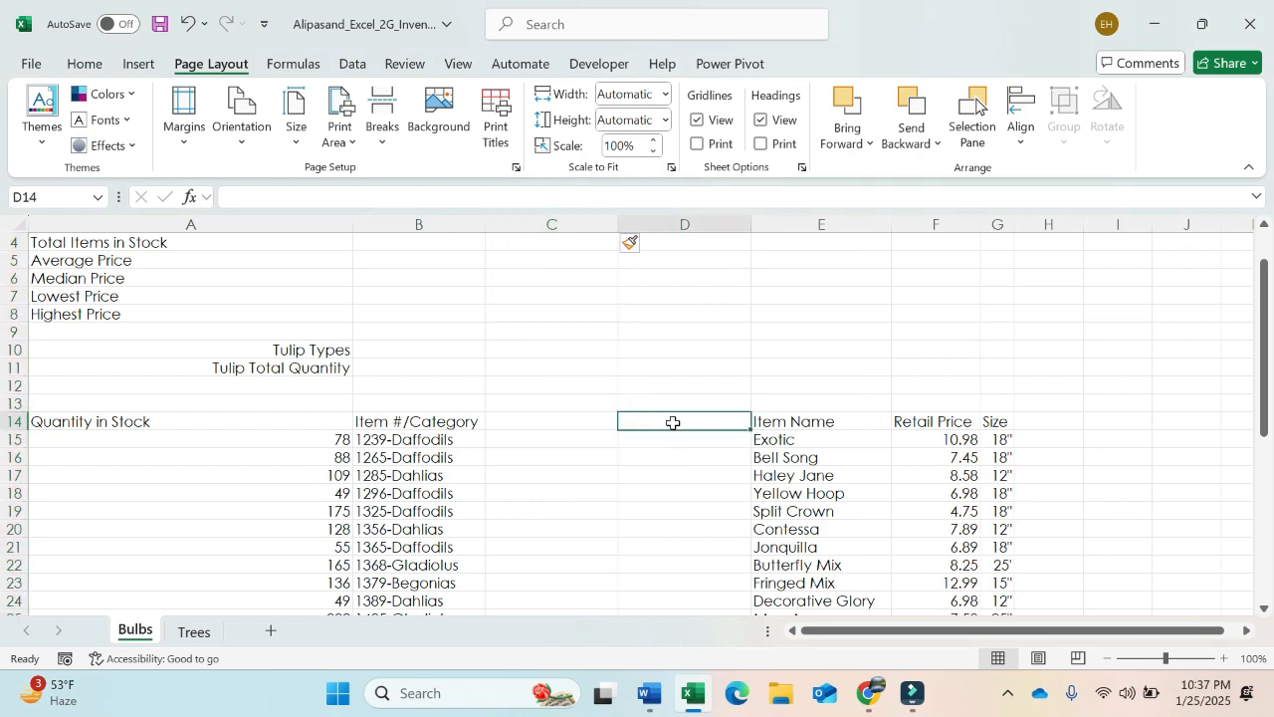
pyautogui.click(578, 421)
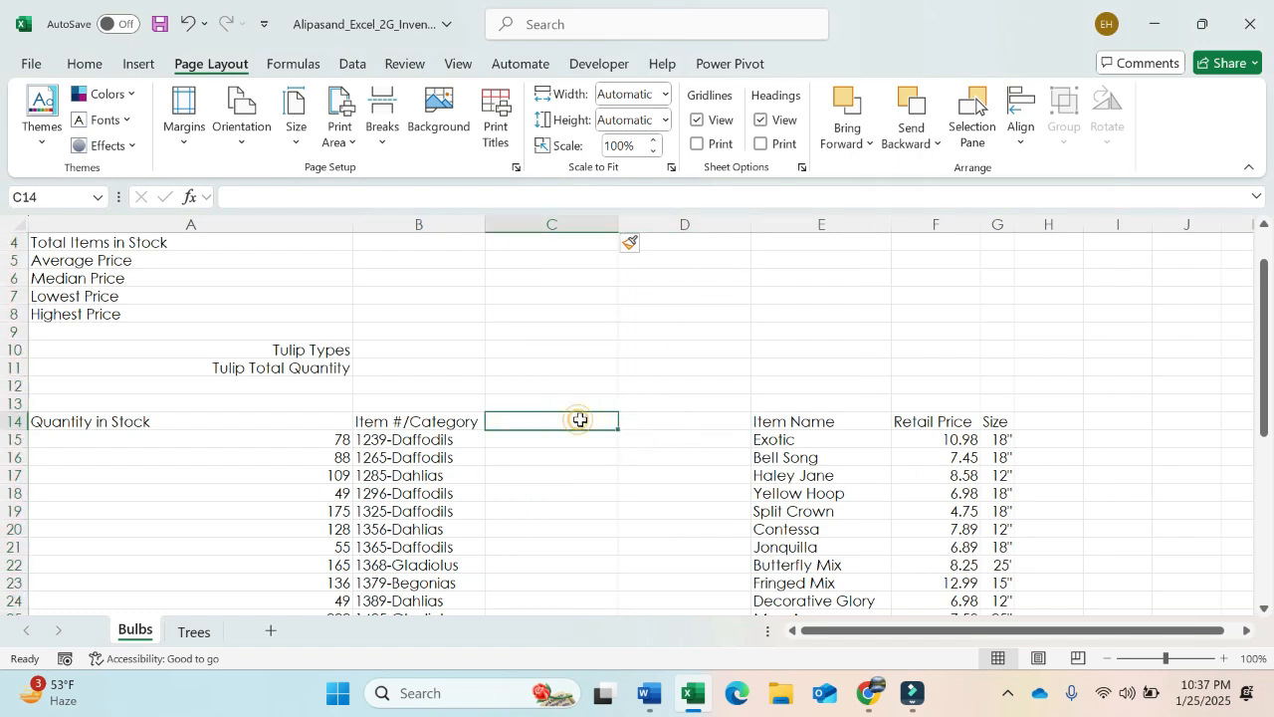
pyautogui.click(651, 419)
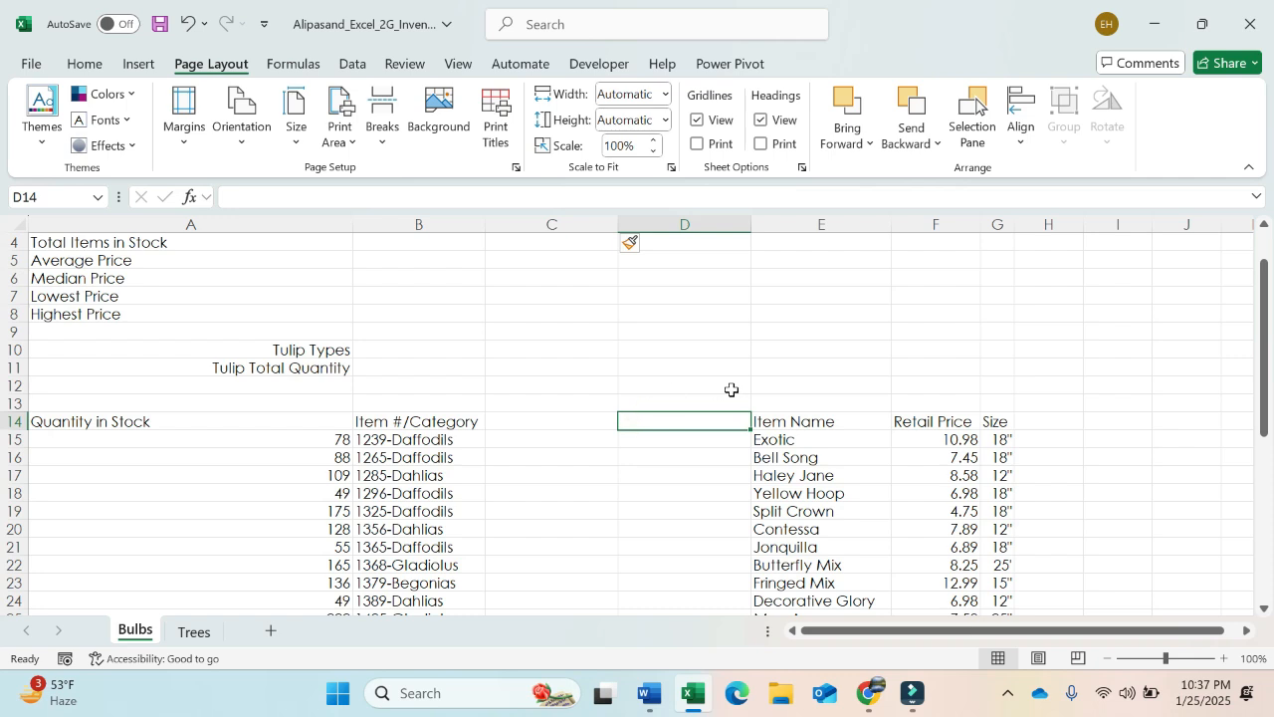
pyautogui.hotkey('ctrl', 'z')
pyautogui.hotkey('ctrl', 'z')
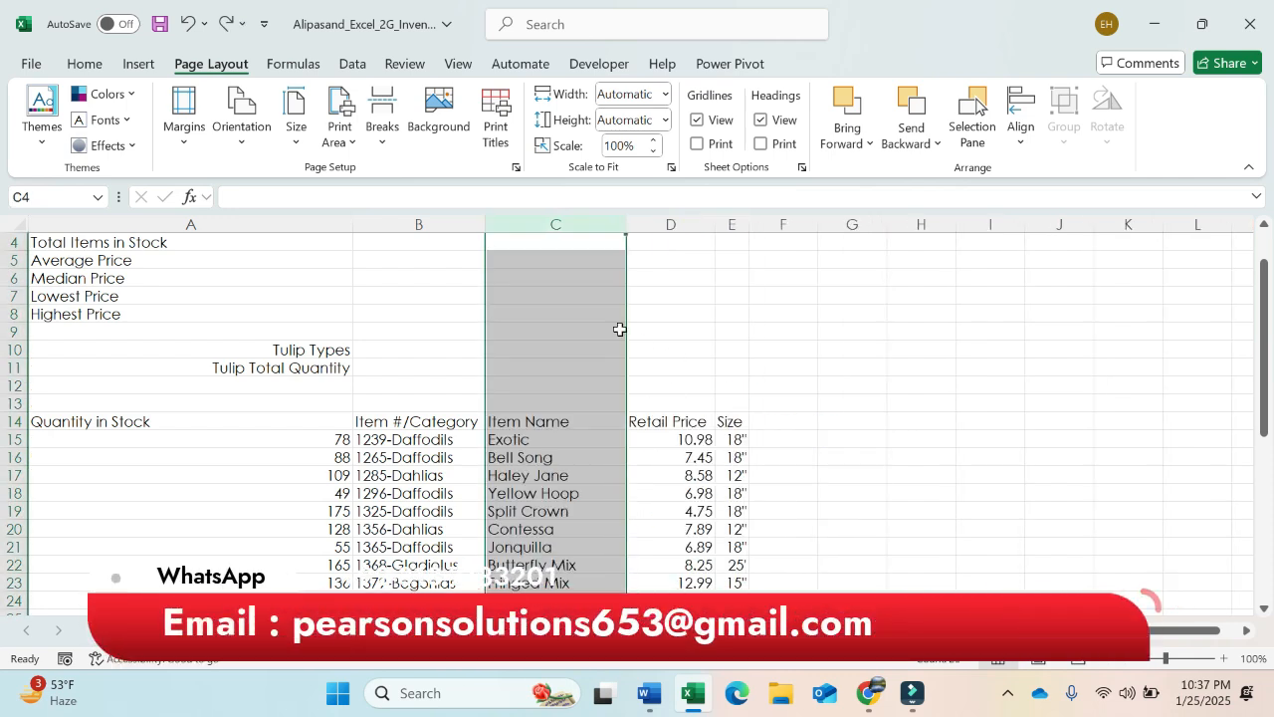
# Insert two blank columns C and D together to the right of column B on the Bulbs sheet.
pyautogui.click(528, 227)
pyautogui.moveTo(537, 227); pyautogui.dragTo(656, 219)
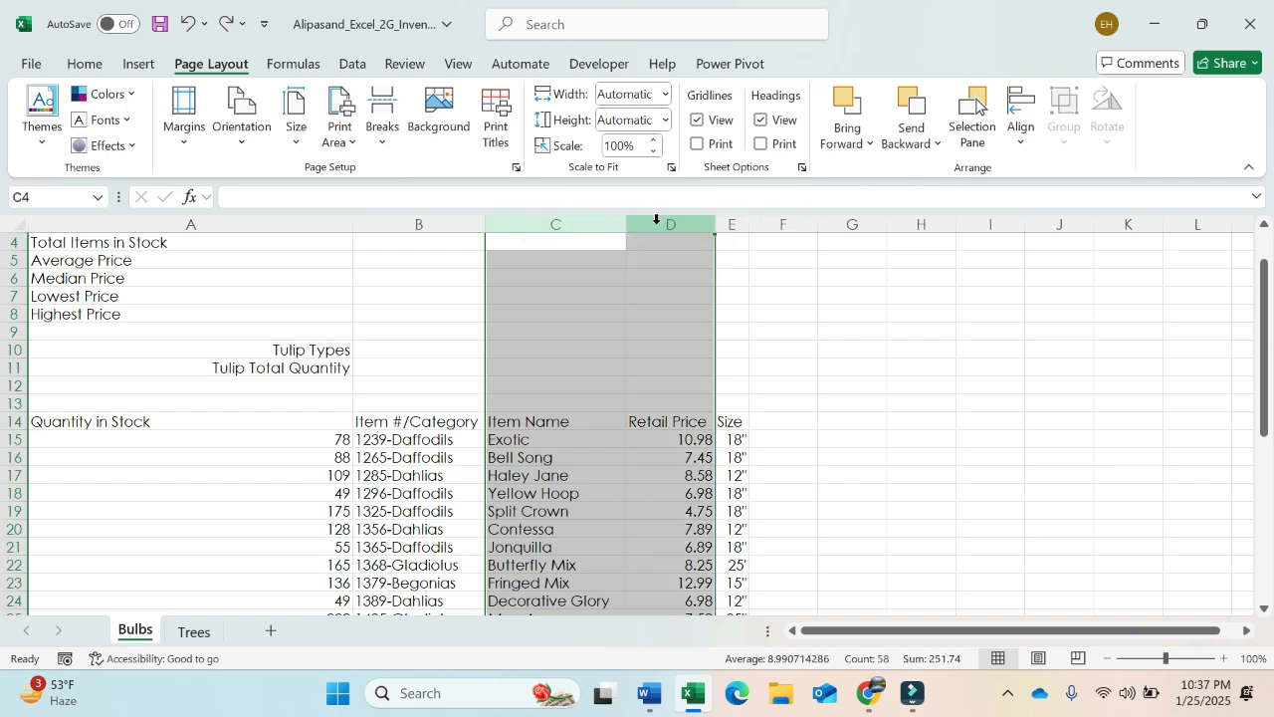
pyautogui.rightClick(656, 221)
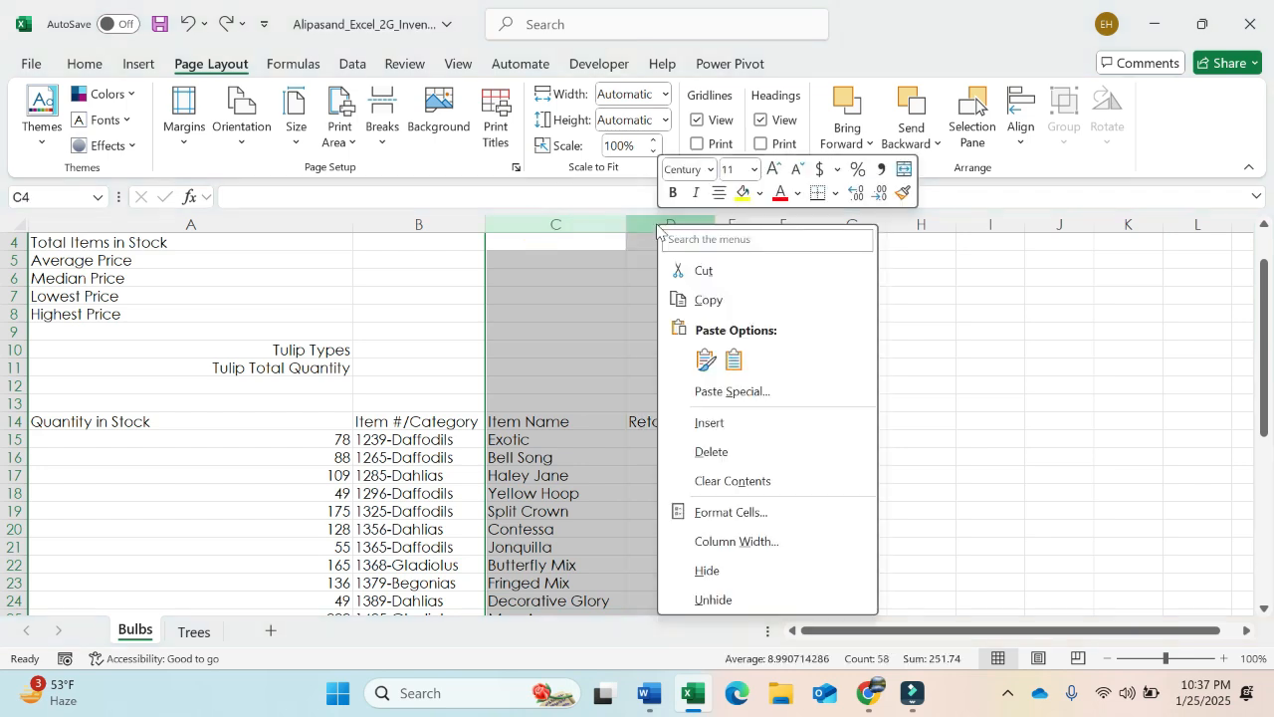
pyautogui.click(725, 423)
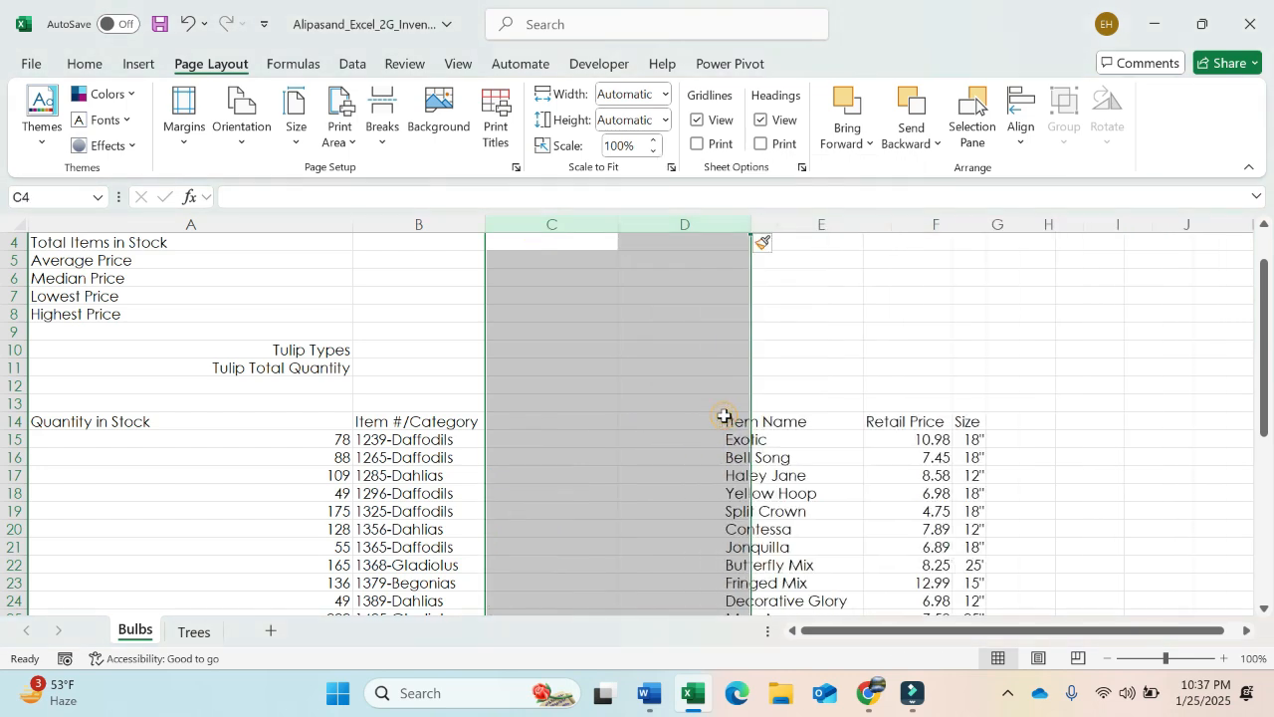
pyautogui.click(603, 418)
pyautogui.click(669, 424)
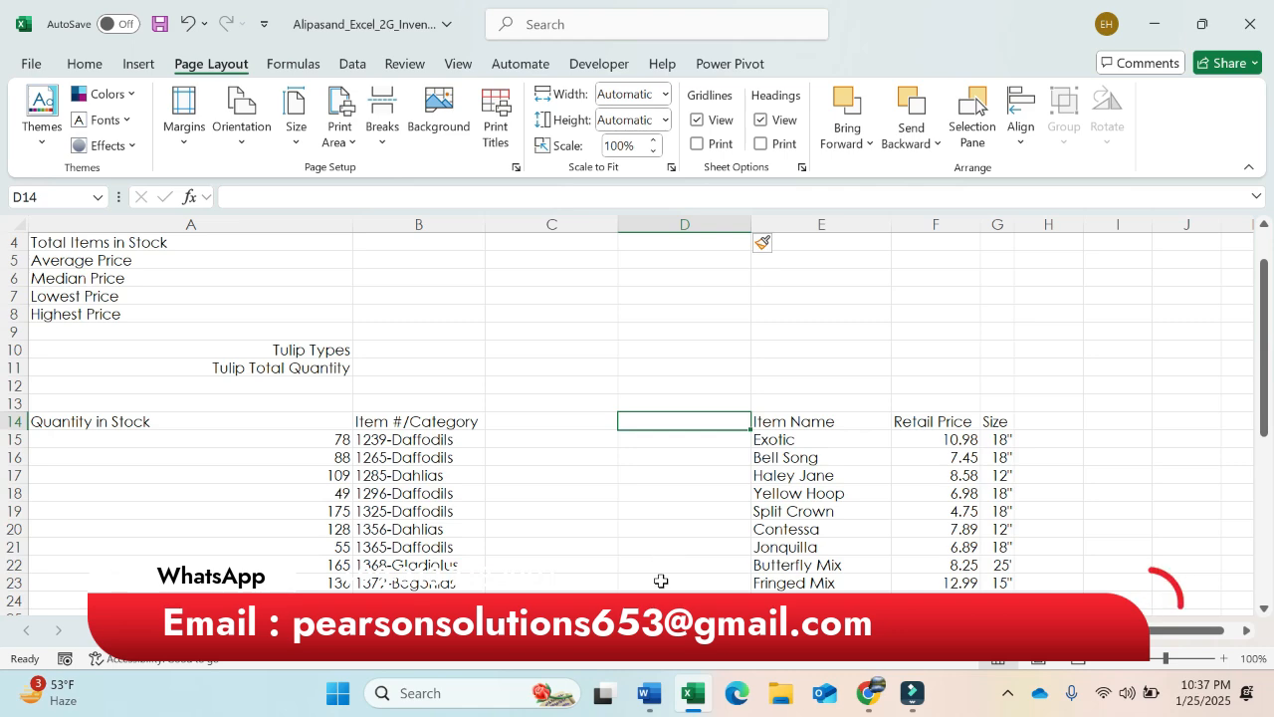
# In step 3 of the Word instructions, highlight "for Item #" and "Category" in yellow.
pyautogui.click(651, 697)
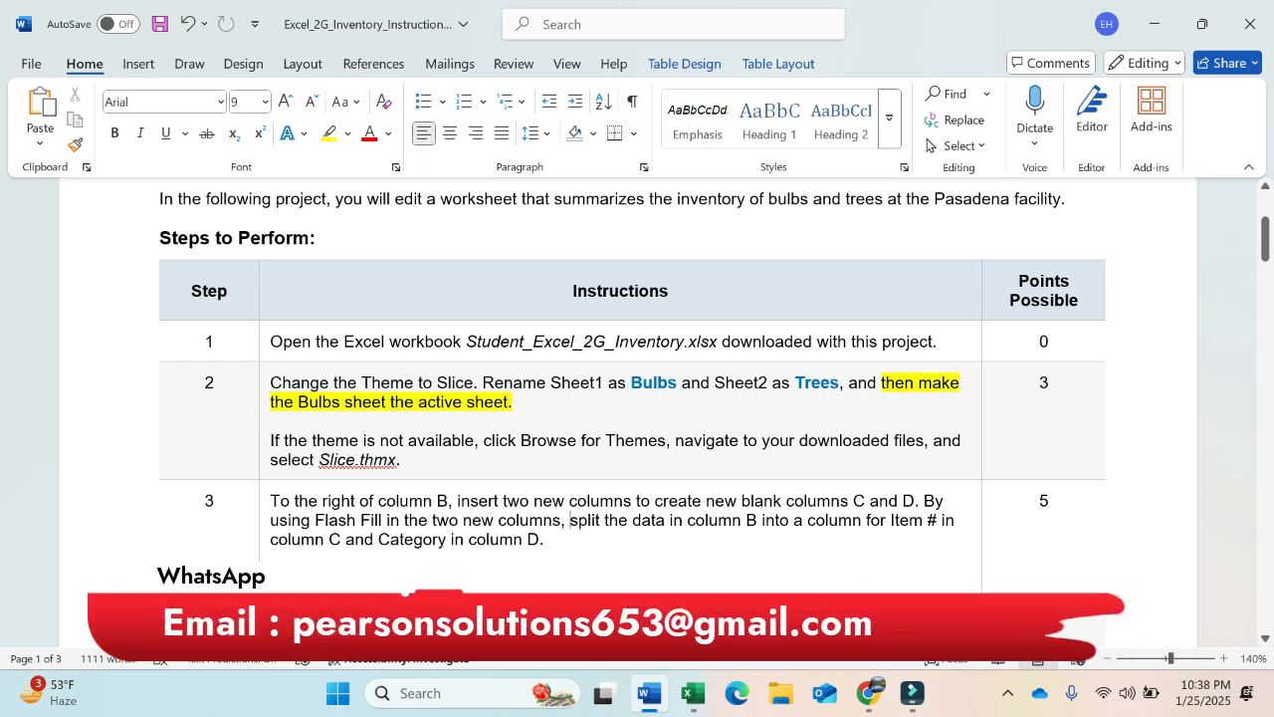
pyautogui.moveTo(571, 519); pyautogui.dragTo(943, 520)
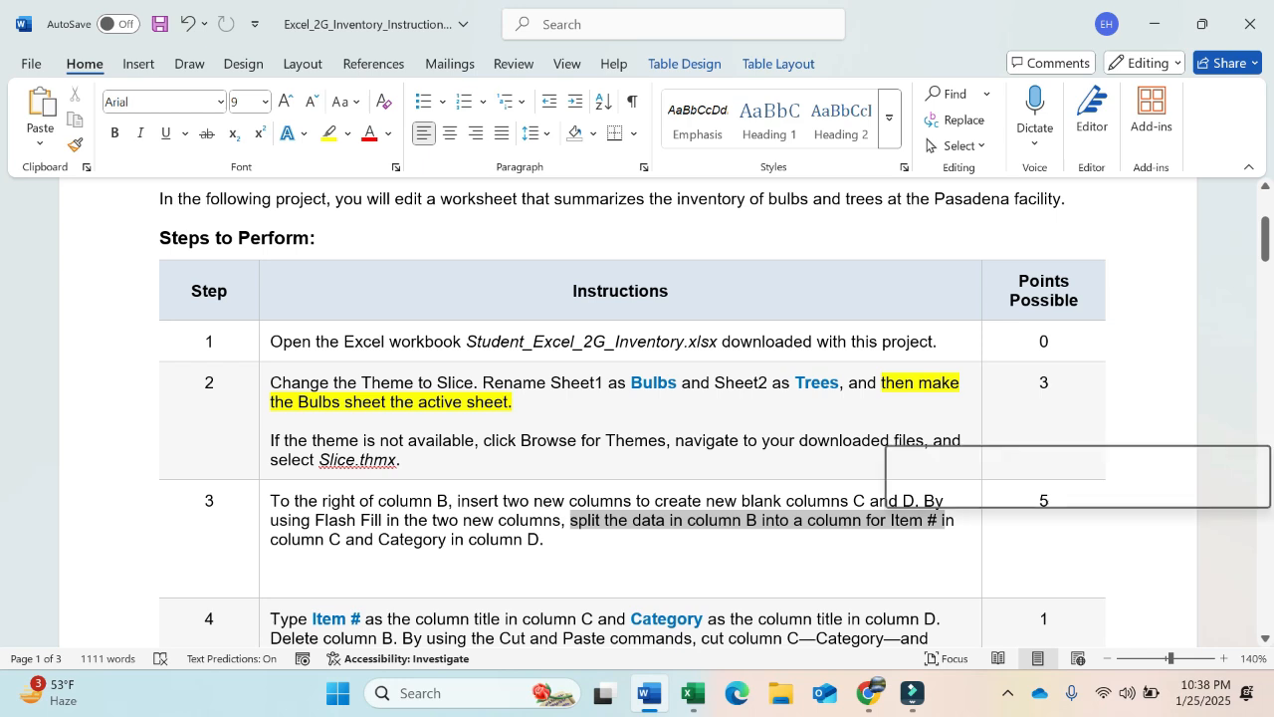
pyautogui.click(894, 526)
pyautogui.moveTo(866, 519); pyautogui.dragTo(943, 526)
pyautogui.click(970, 487)
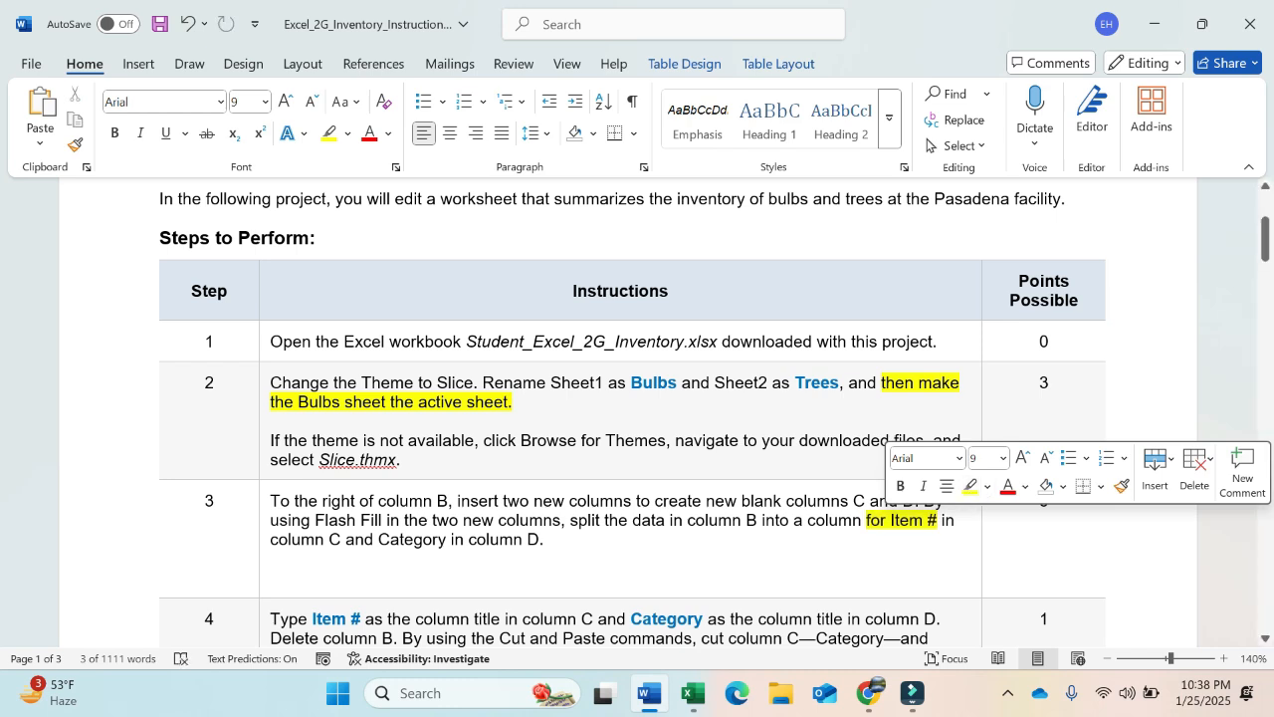
pyautogui.moveTo(380, 538); pyautogui.dragTo(430, 538)
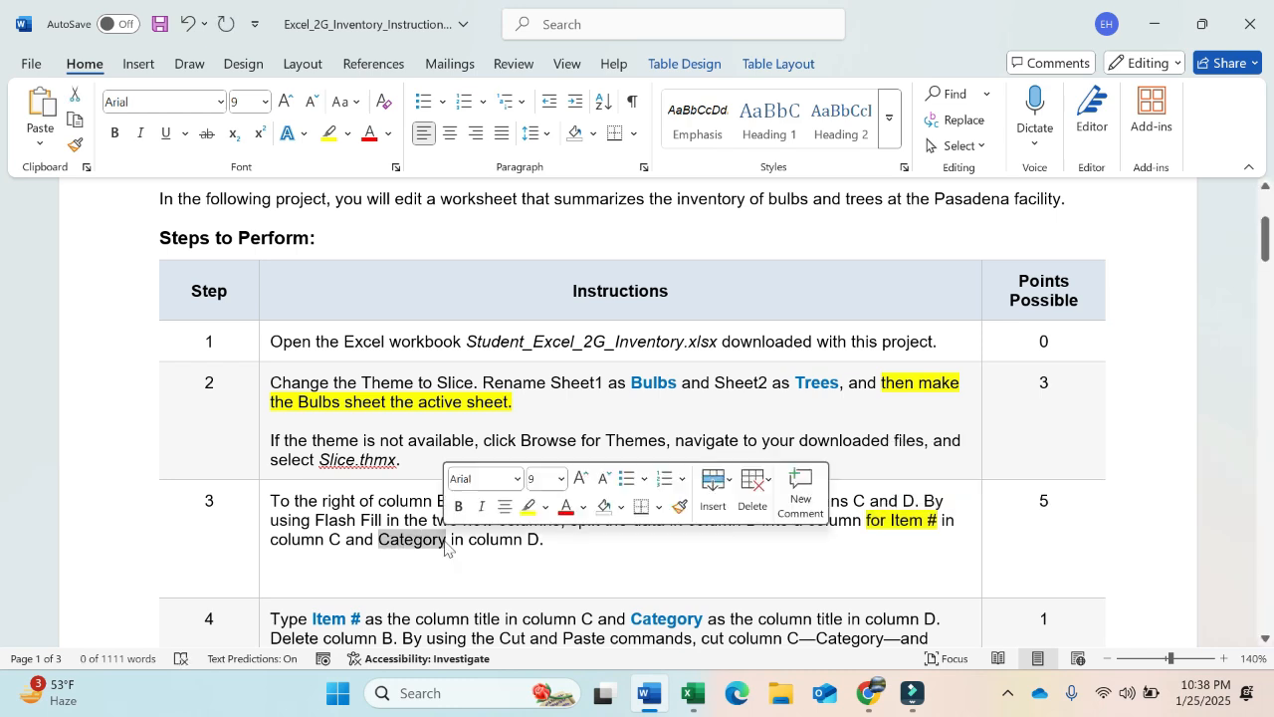
pyautogui.click(527, 508)
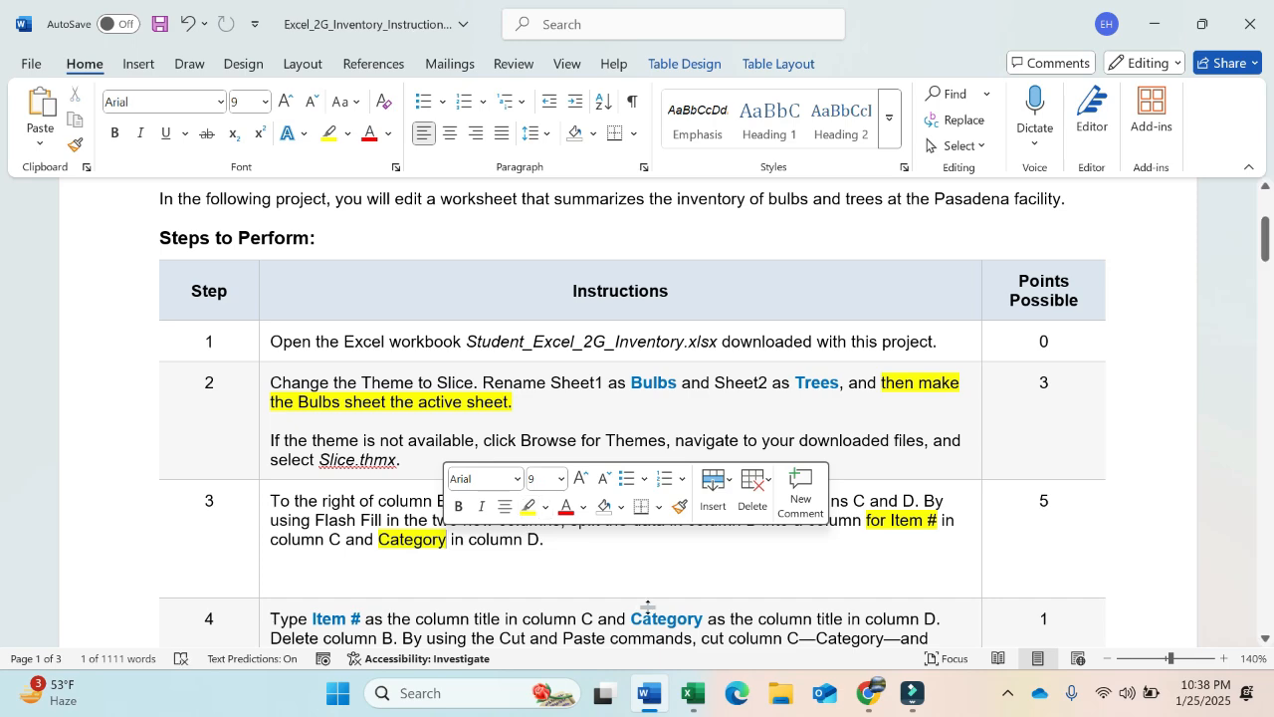
# Switch to the Excel workbook and examine the Item # and Category parts of the column B heading in B14.
pyautogui.click(694, 694)
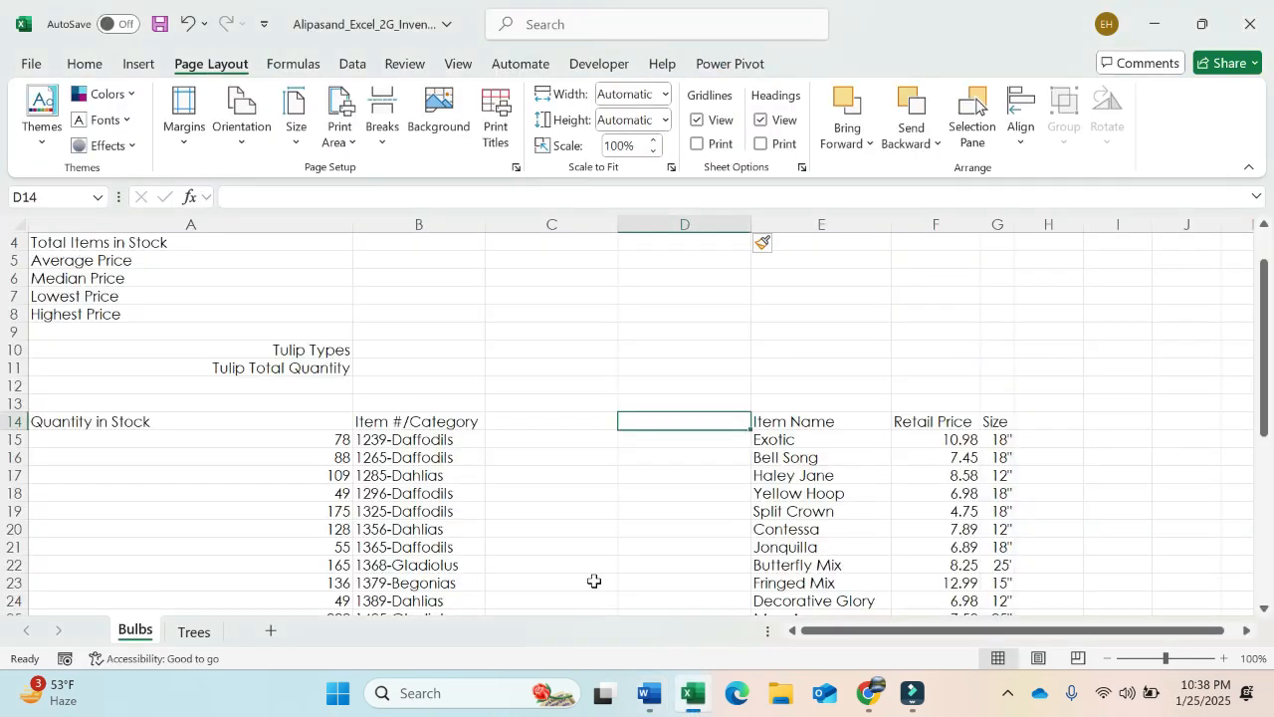
pyautogui.click(396, 224)
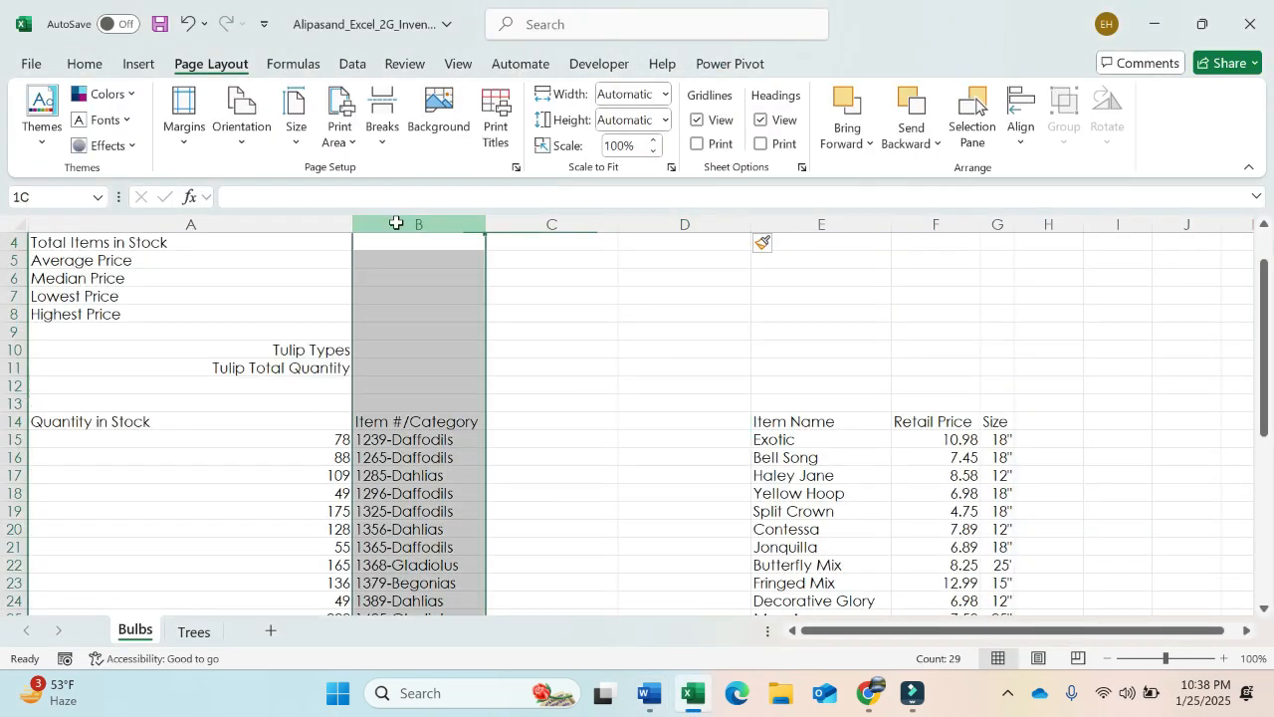
pyautogui.click(392, 416)
pyautogui.click(329, 197)
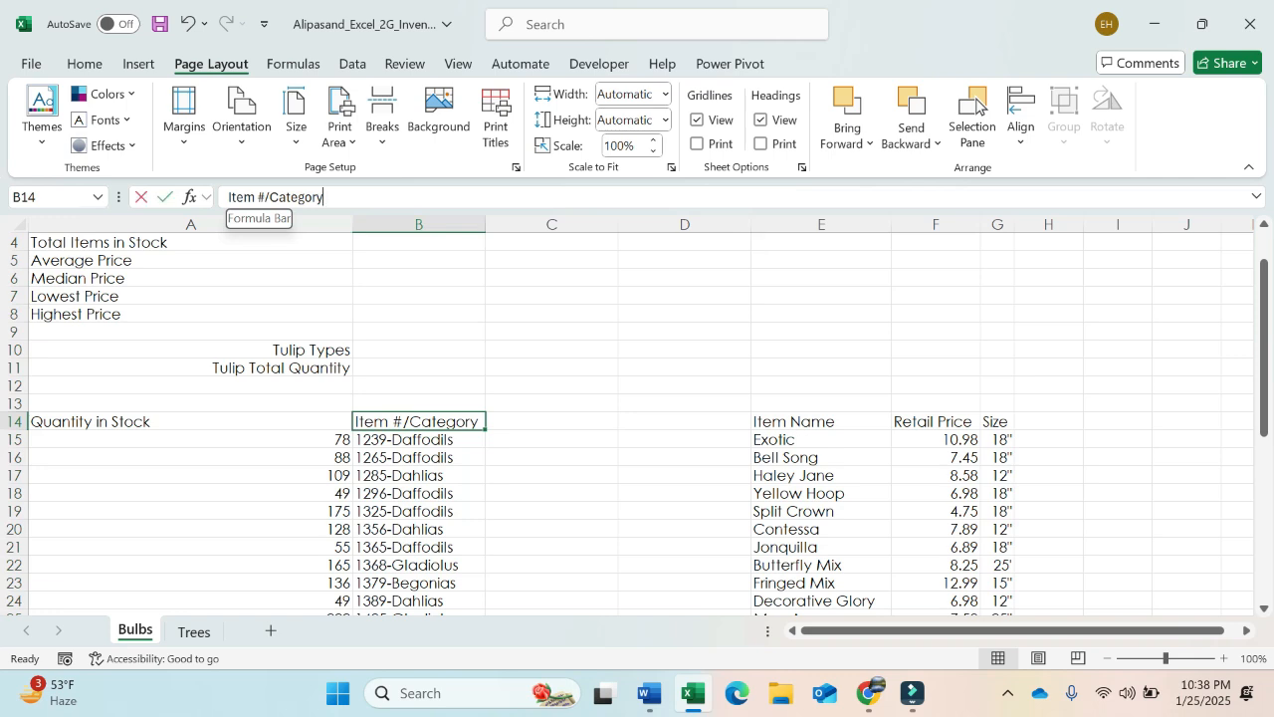
pyautogui.moveTo(228, 197); pyautogui.dragTo(269, 197)
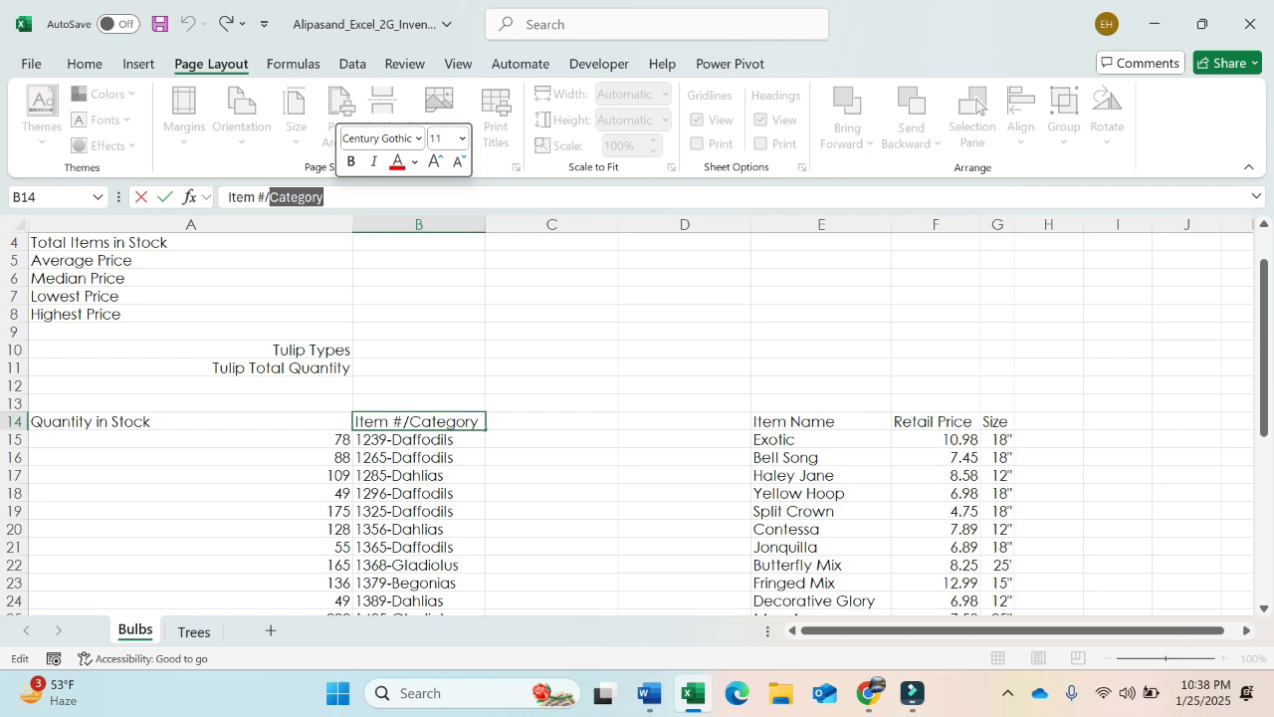
pyautogui.press('Return')
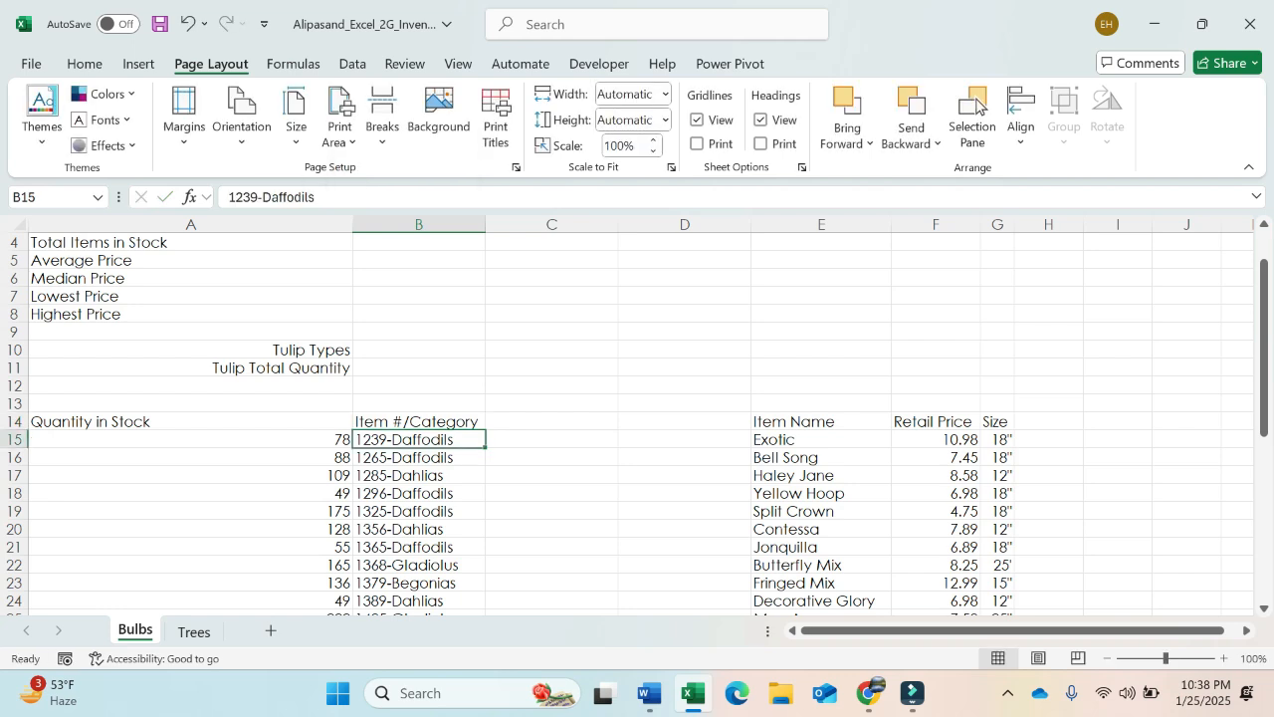
# Enter the item numbers 1239 in C15 and 1265 in C16 as the pattern for column C.
pyautogui.click(553, 419)
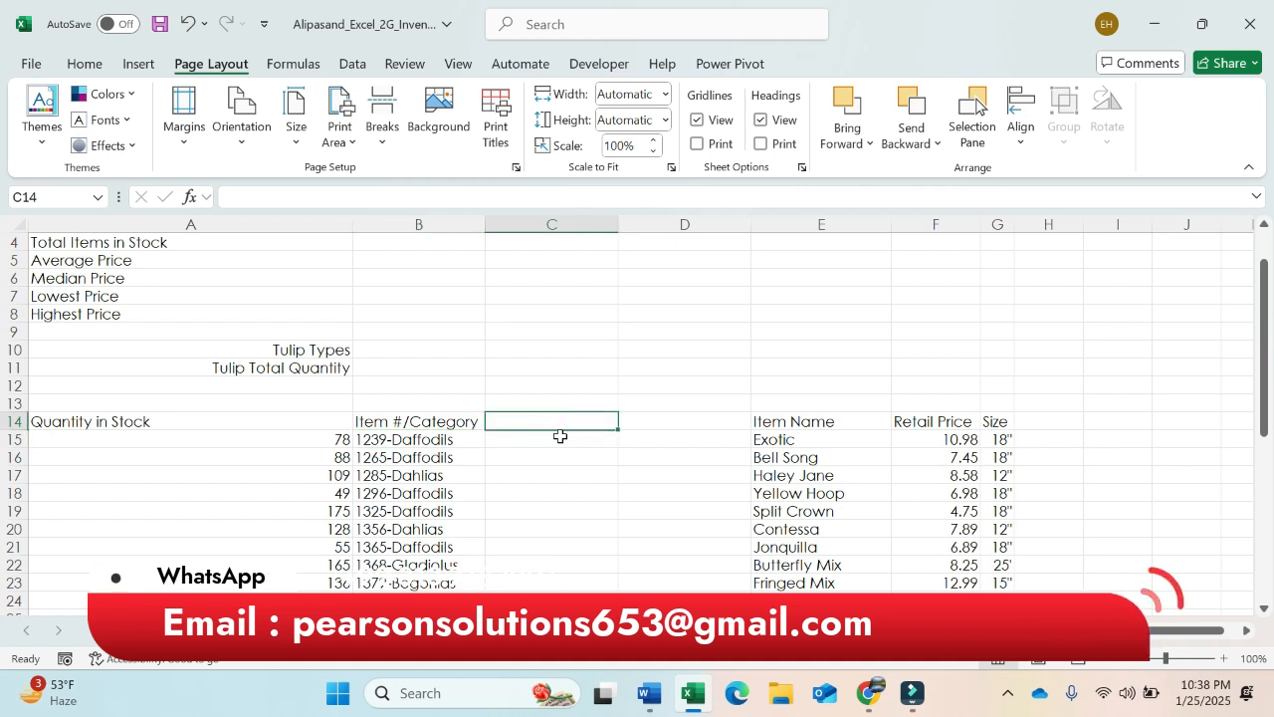
pyautogui.click(562, 439)
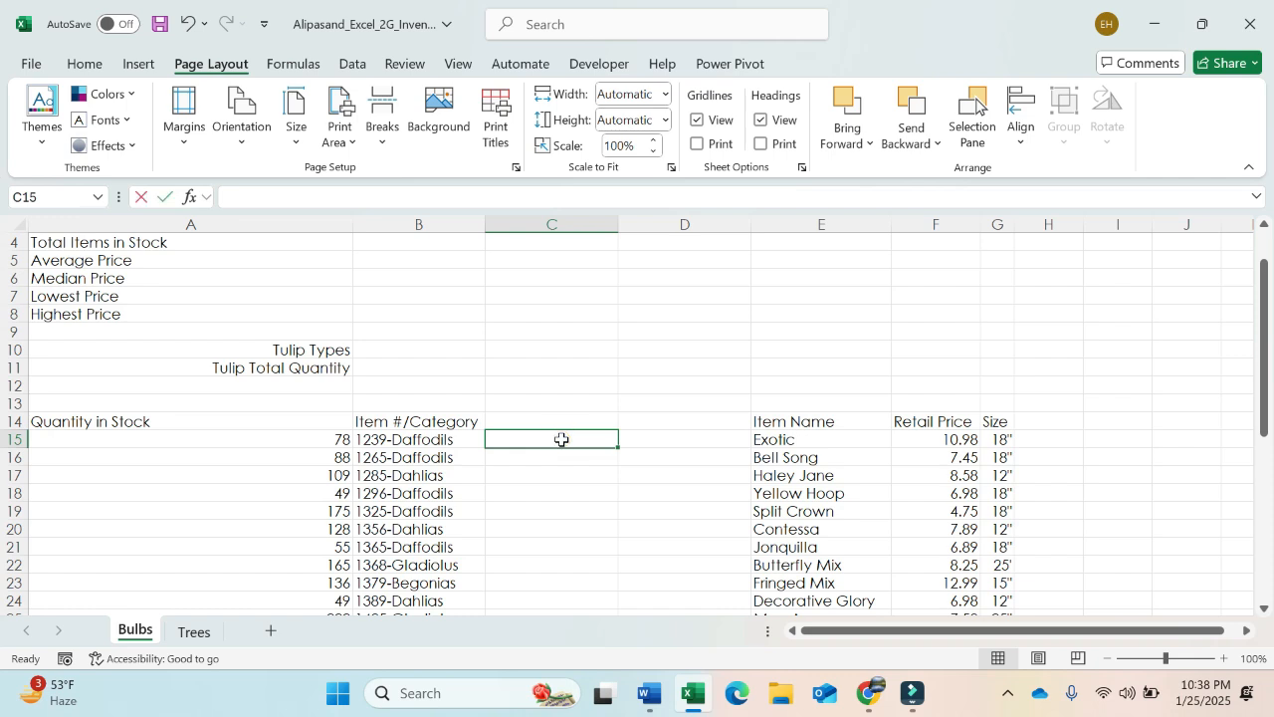
pyautogui.write('1239')
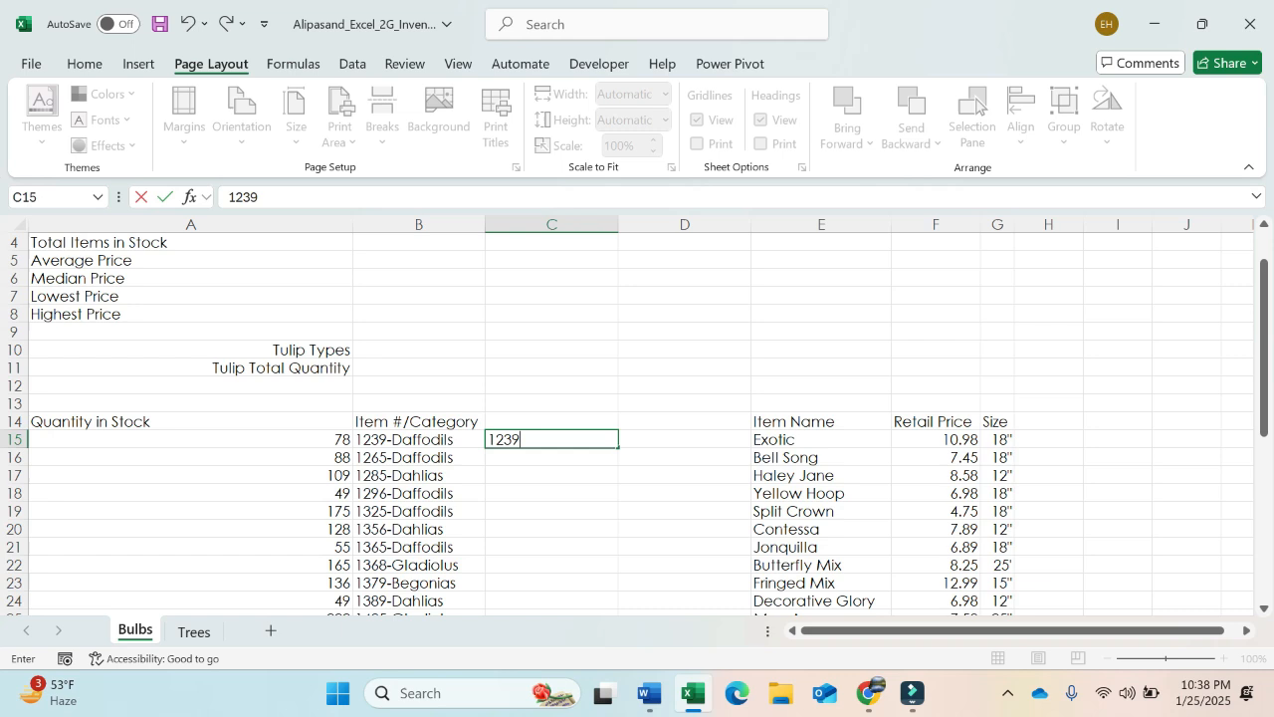
pyautogui.press('Return')
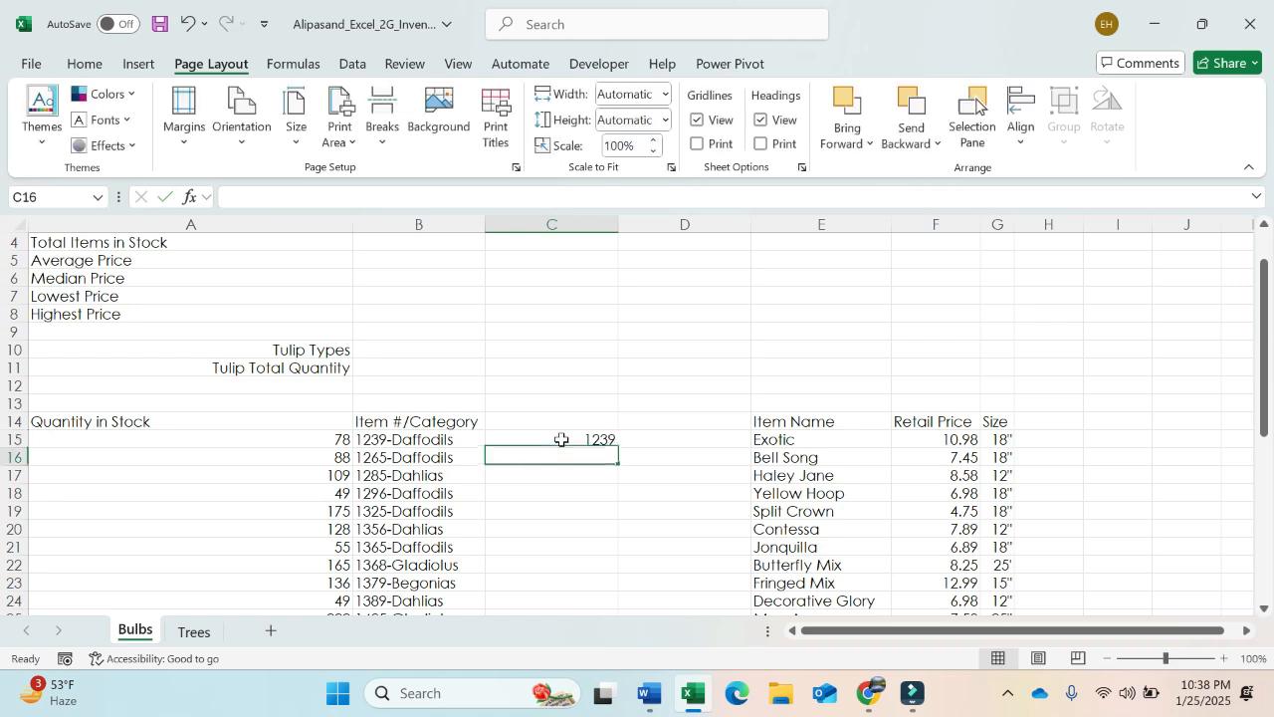
pyautogui.write('126')
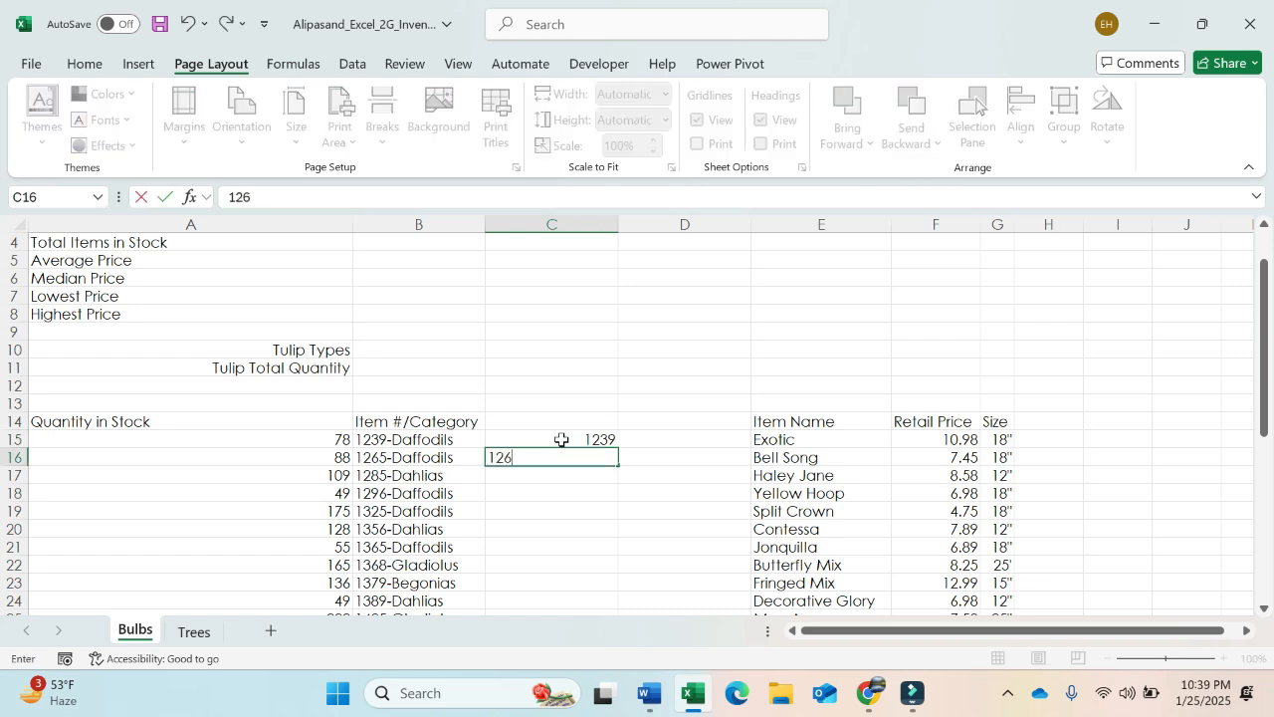
pyautogui.write('5')
pyautogui.press('Return')
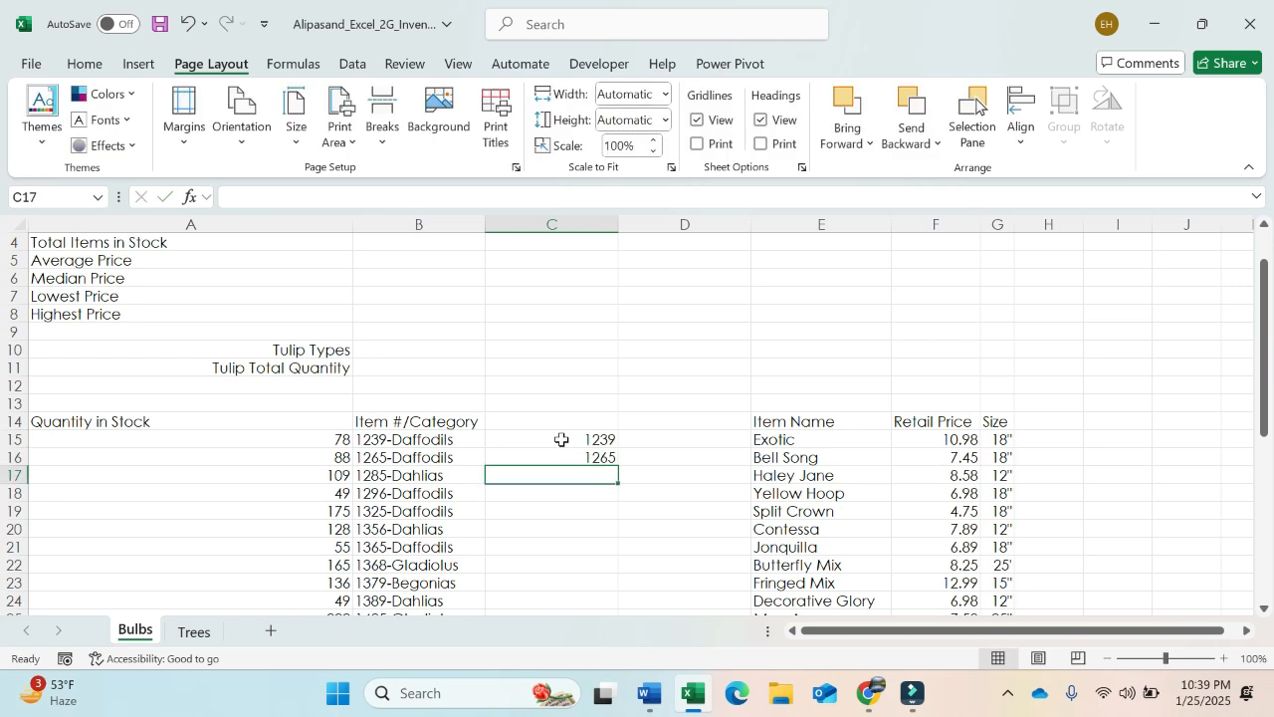
# Fill the rest of the item numbers in C15:C42 with Flash Fill.
pyautogui.click(562, 439)
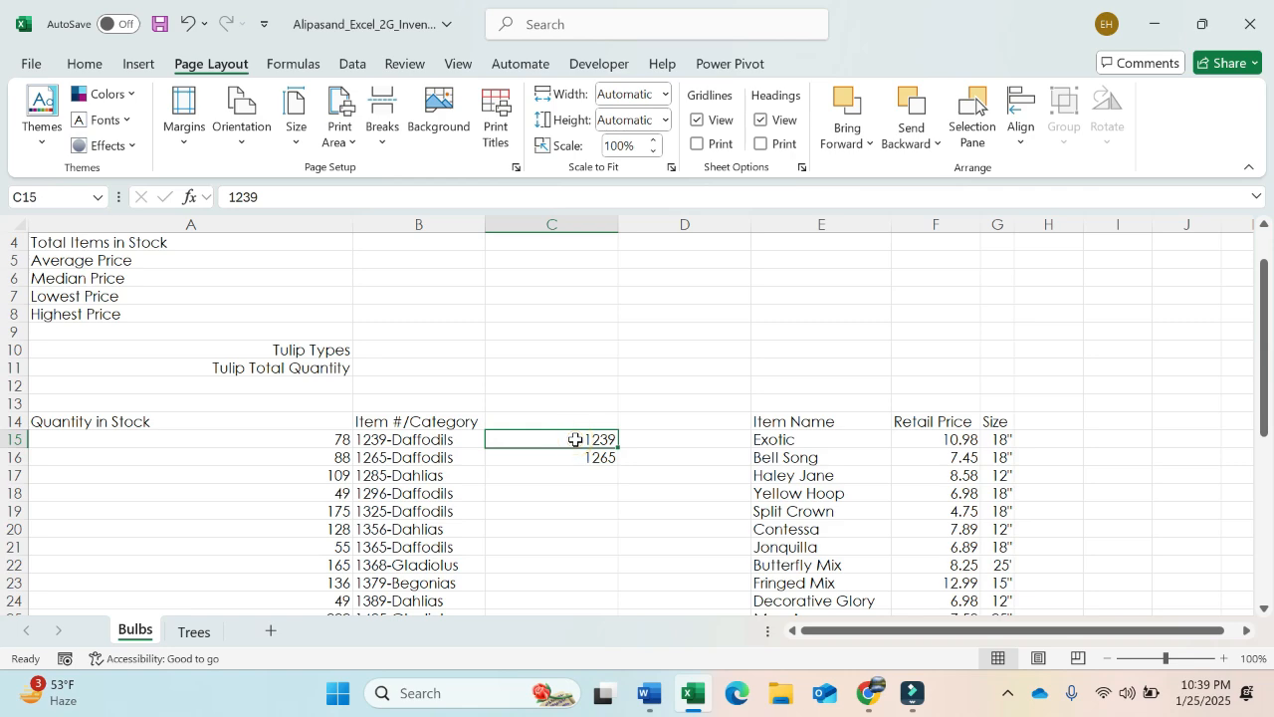
pyautogui.moveTo(575, 439); pyautogui.dragTo(590, 507)
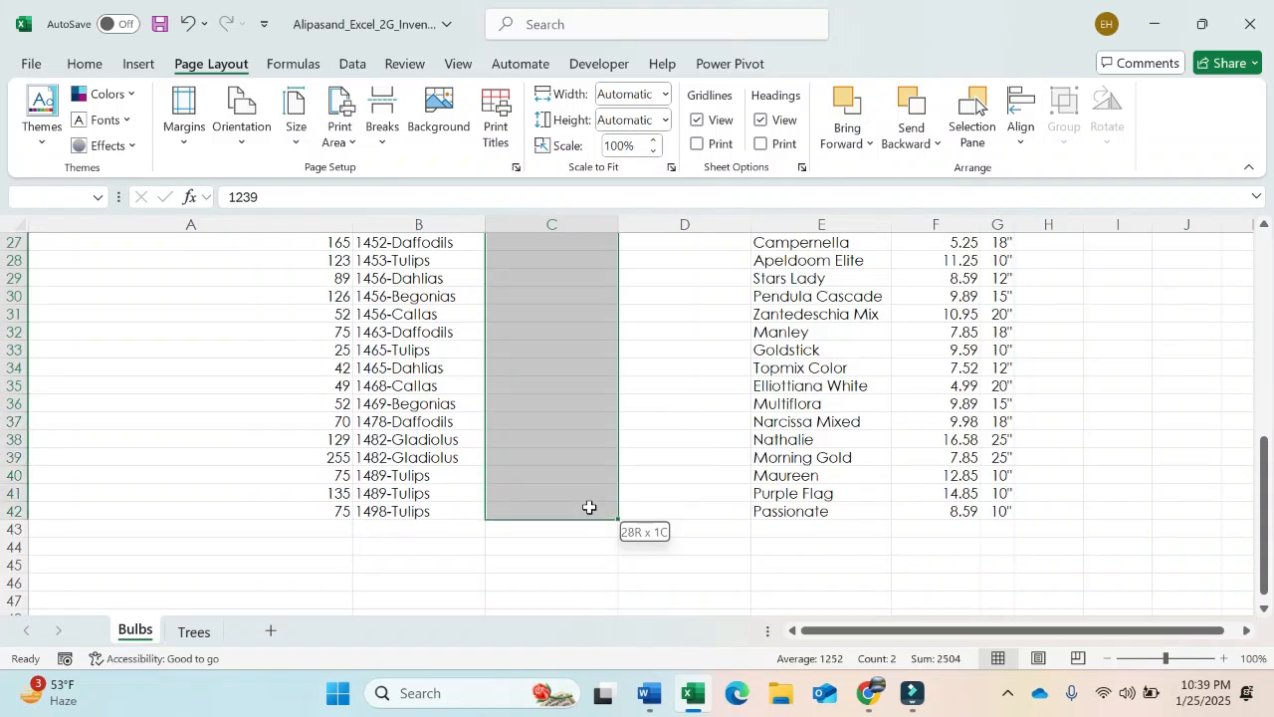
pyautogui.moveTo(589, 507); pyautogui.dragTo(598, 502)
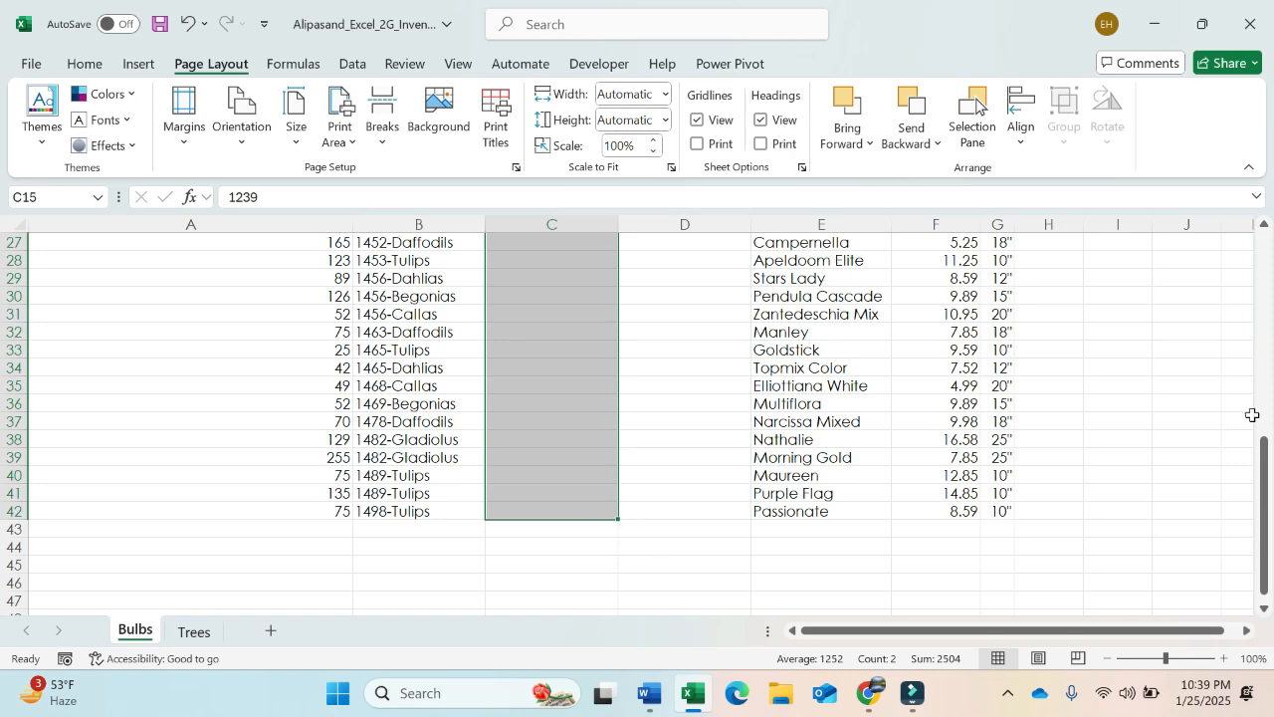
pyautogui.moveTo(1267, 455); pyautogui.dragTo(1245, 302)
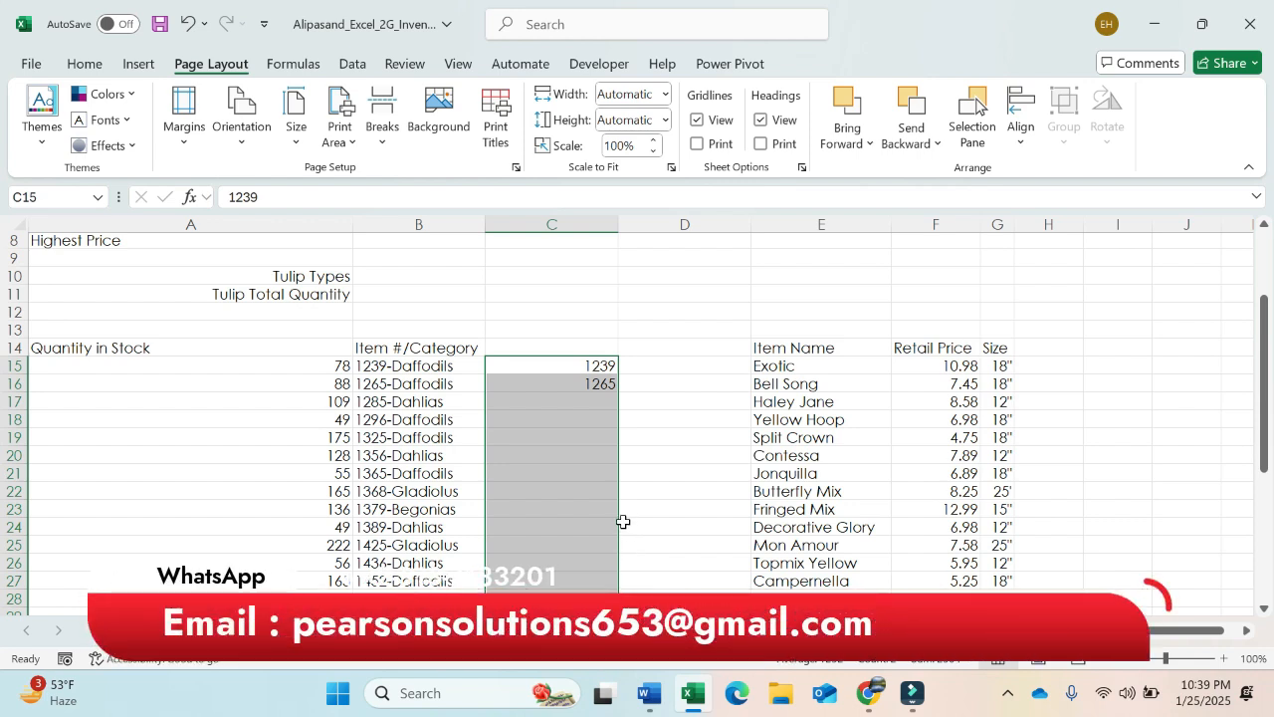
pyautogui.click(79, 66)
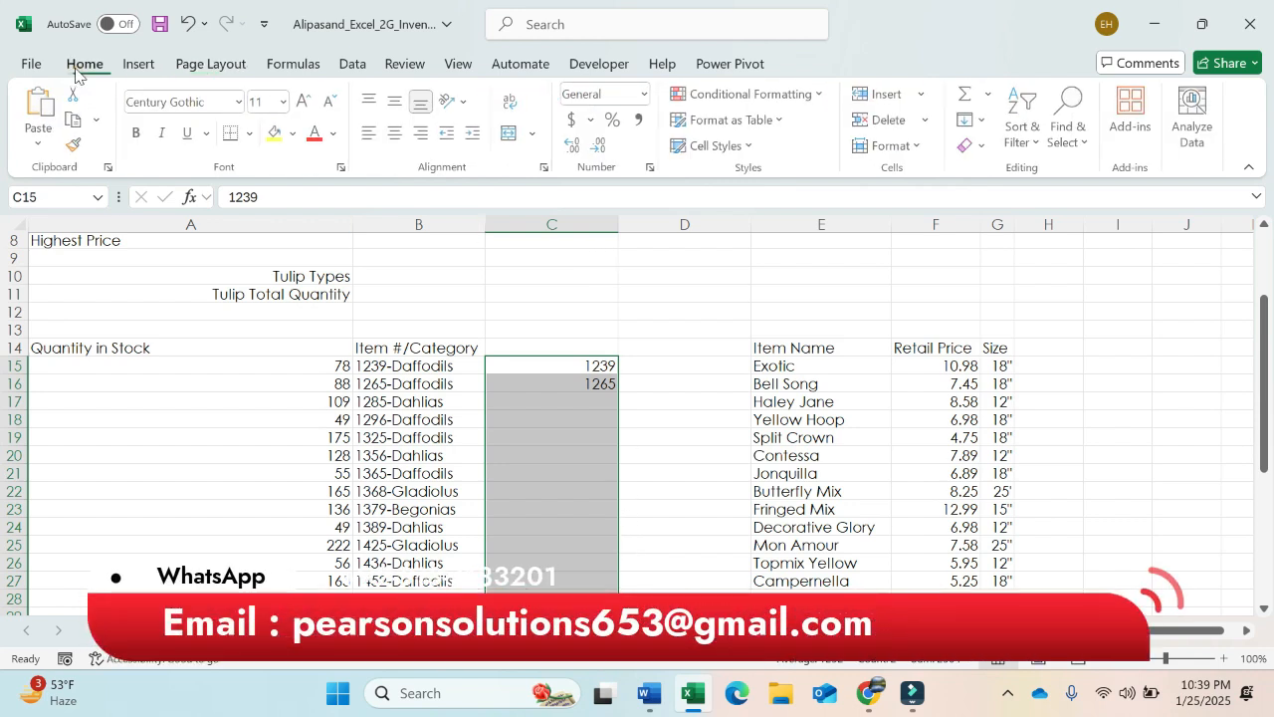
pyautogui.click(984, 124)
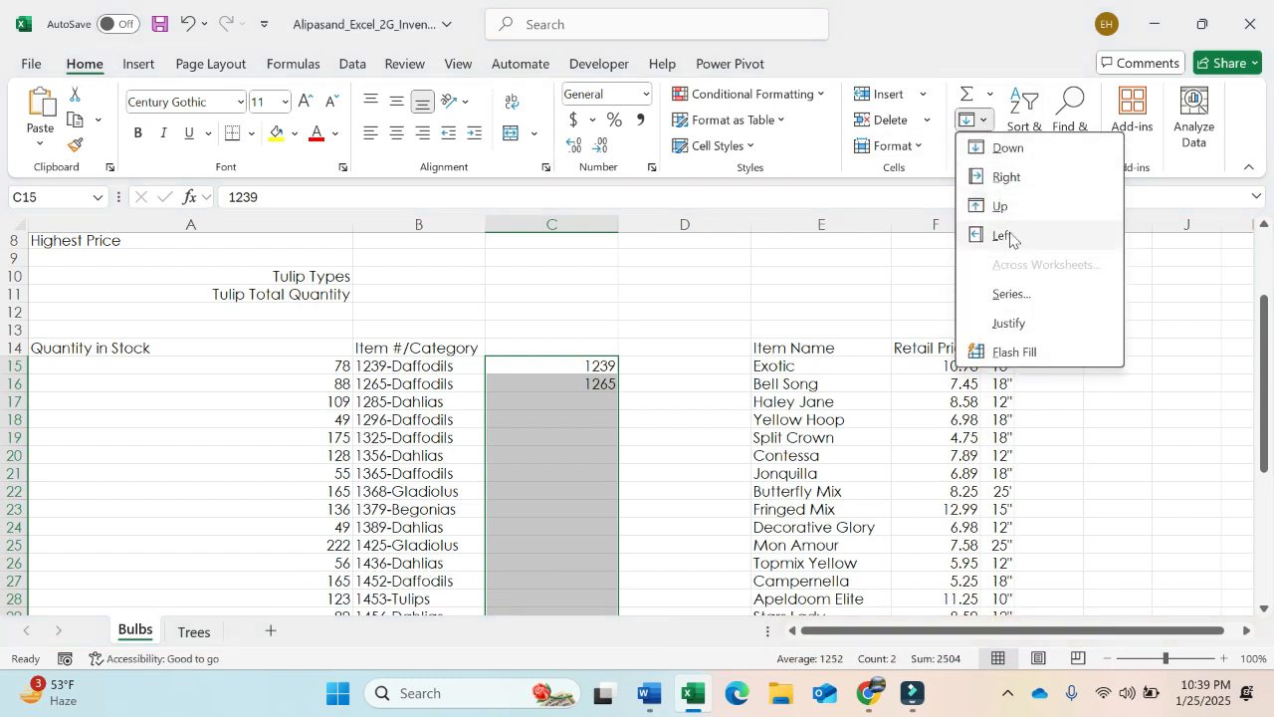
pyautogui.click(1035, 352)
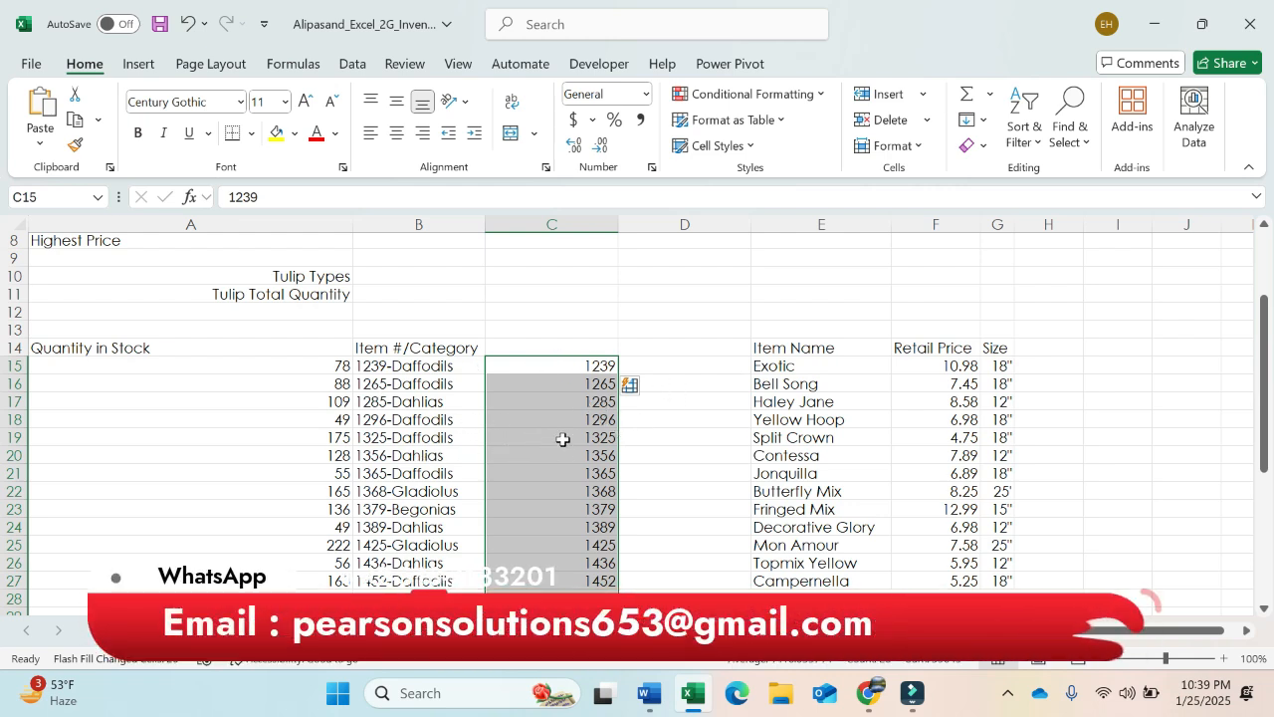
# Compare the filled item numbers in column C with the entries in column B down to the last data row.
pyautogui.click(390, 455)
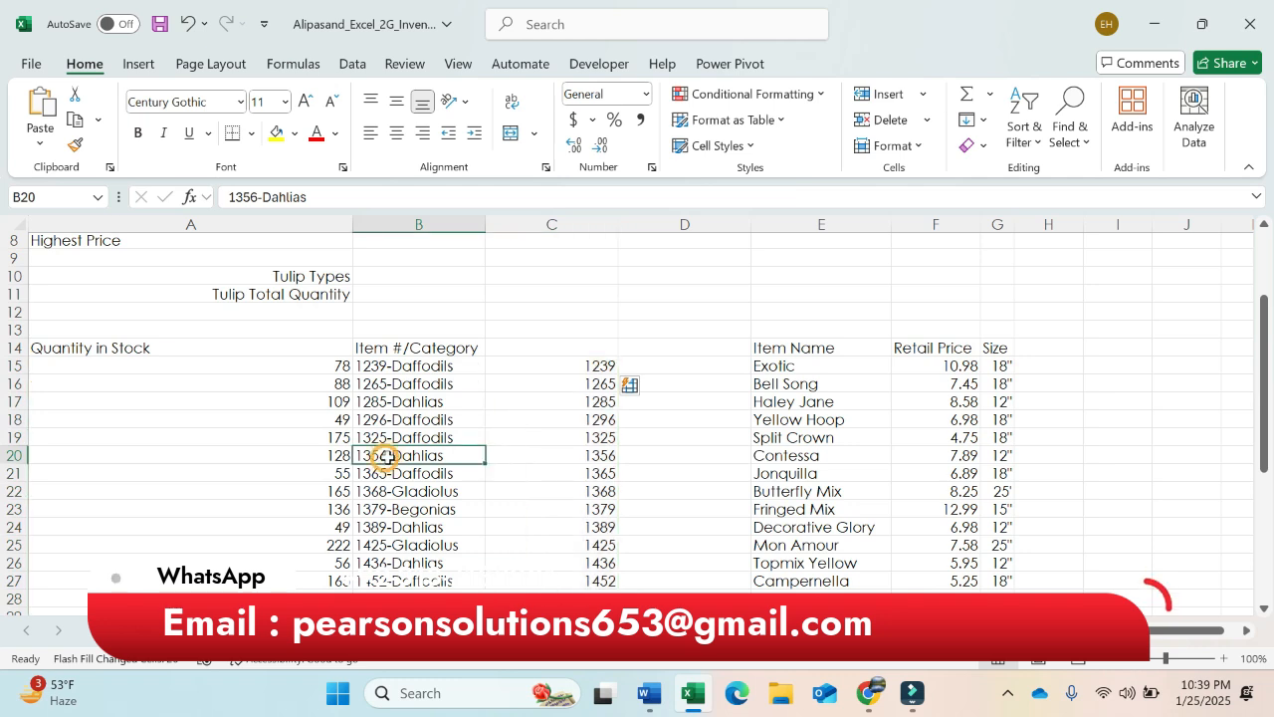
pyautogui.click(554, 454)
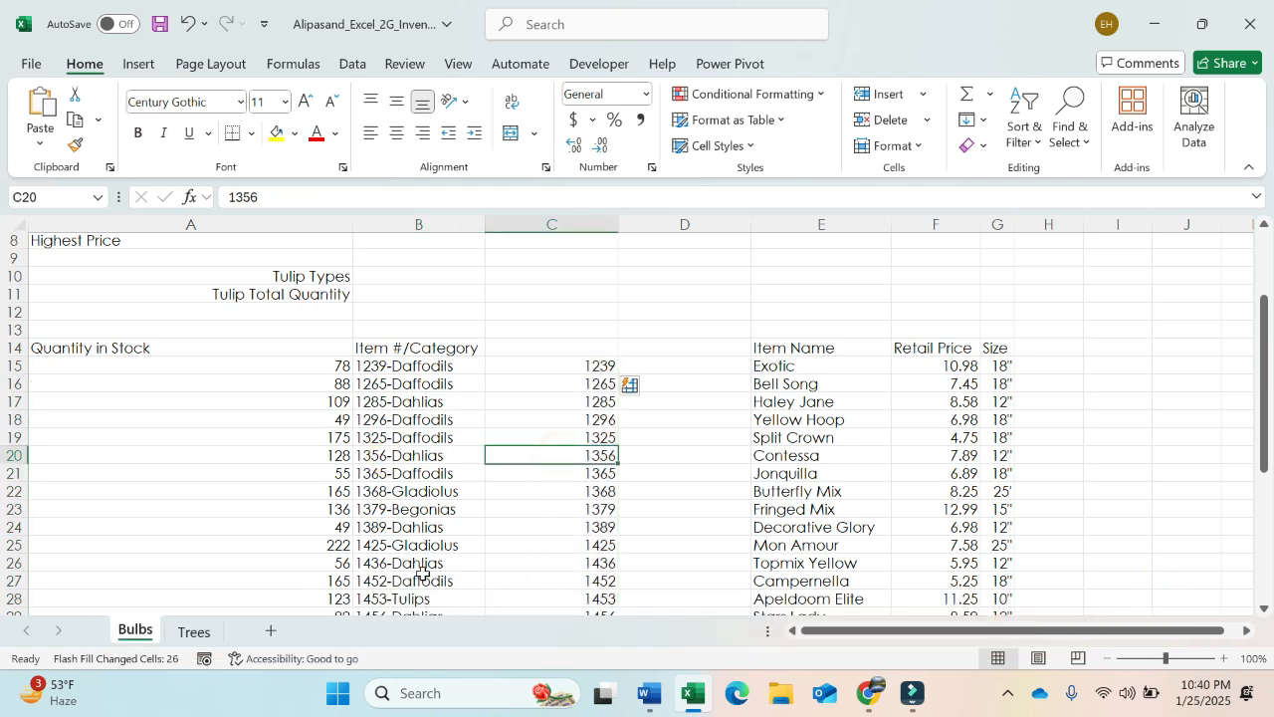
pyautogui.click(393, 564)
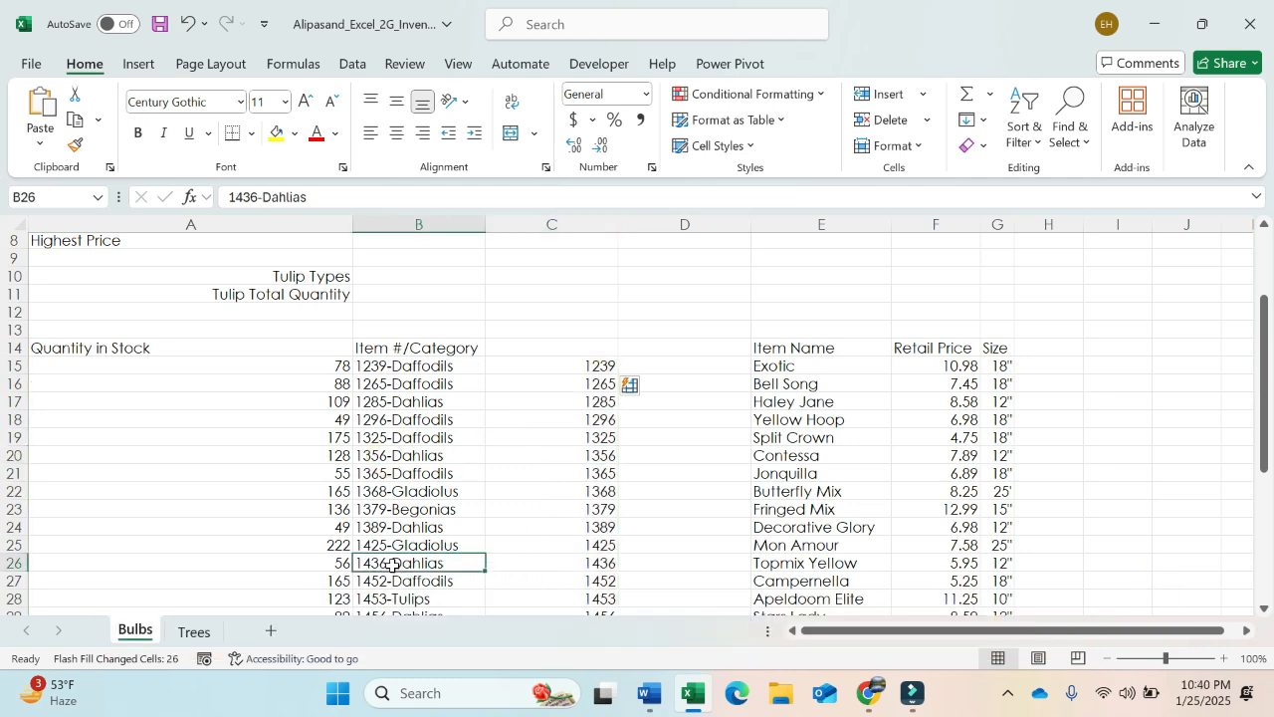
pyautogui.click(561, 561)
pyautogui.click(455, 600)
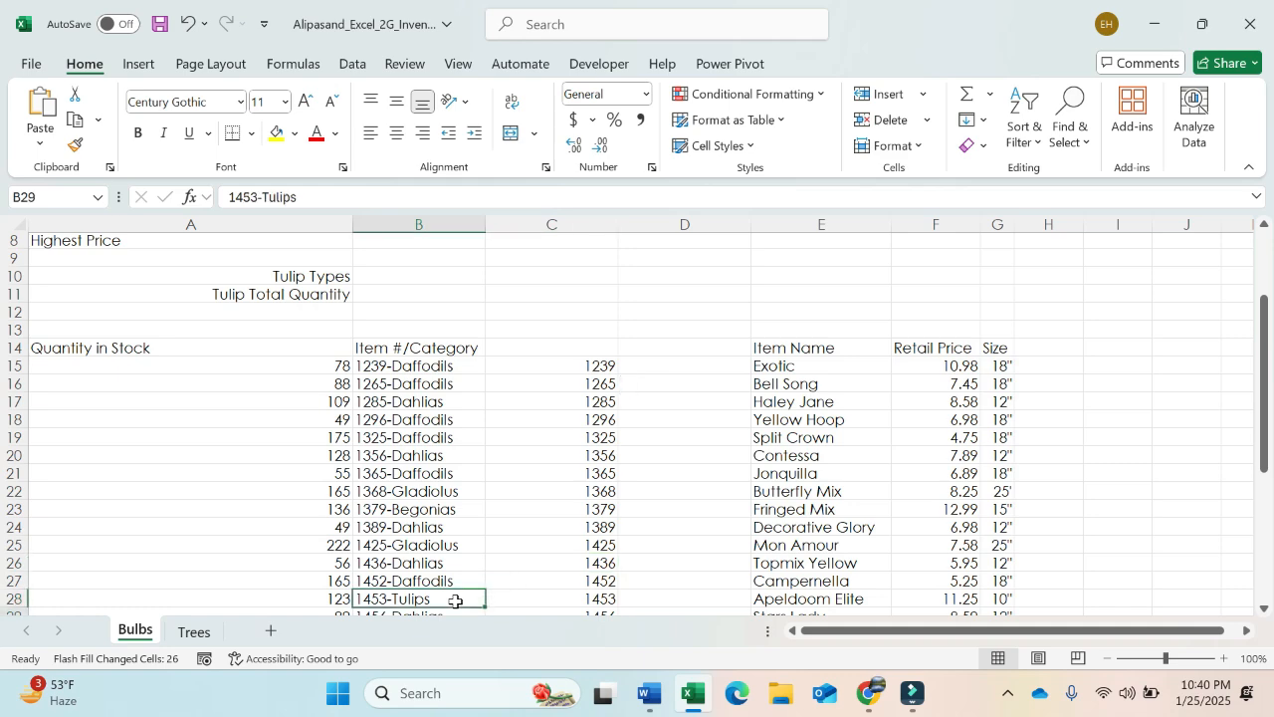
pyautogui.press('Down')
pyautogui.press('Down')
pyautogui.press('Down')
pyautogui.press('Down')
pyautogui.press('Down')
pyautogui.press('Down')
pyautogui.press('Down')
pyautogui.press('Down')
pyautogui.press('Down')
pyautogui.press('Down')
pyautogui.press('Down')
pyautogui.press('Down')
pyautogui.press('Down')
pyautogui.press('Down')
pyautogui.press('Down')
pyautogui.press('Down')
pyautogui.press('Down')
pyautogui.press('Down')
pyautogui.press('Down')
pyautogui.press('Down')
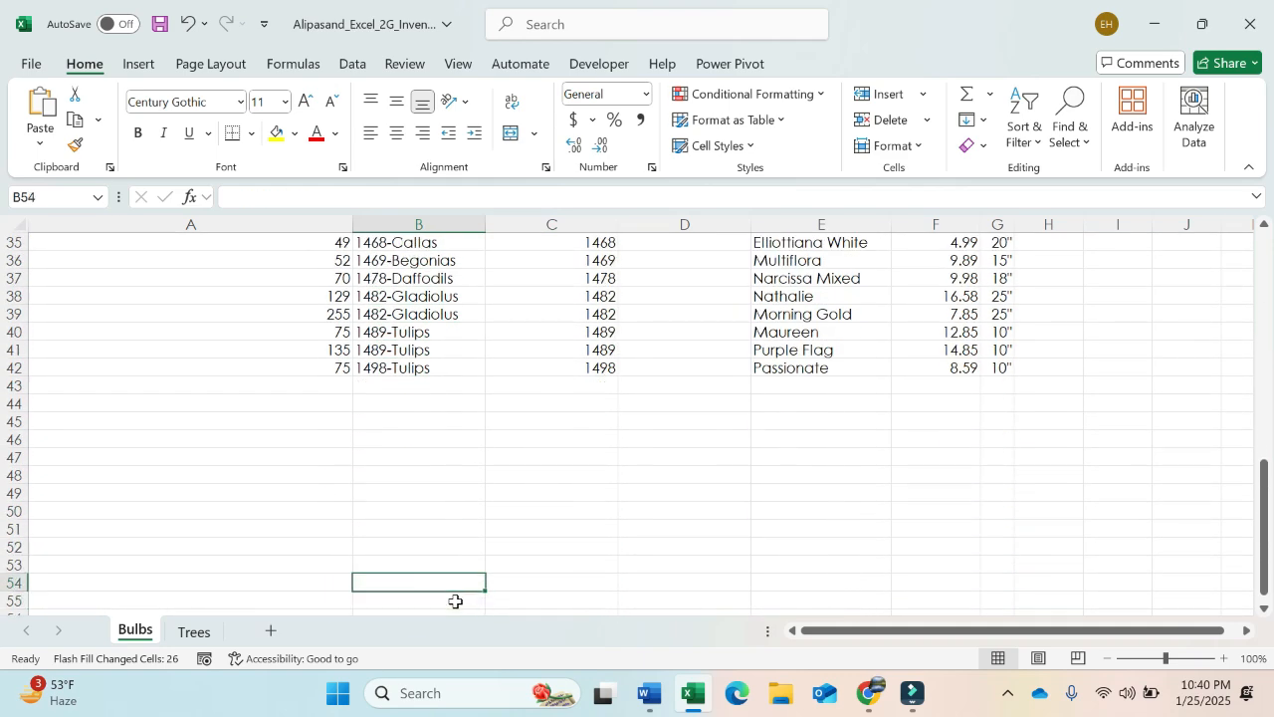
pyautogui.press('Up')
pyautogui.press('Up')
pyautogui.press('Up')
pyautogui.press('Up')
pyautogui.press('Up')
pyautogui.press('Up')
pyautogui.press('Up')
pyautogui.press('Up')
pyautogui.press('Up')
pyautogui.press('Up')
pyautogui.press('Up')
pyautogui.press('Up')
pyautogui.press('Up')
pyautogui.press('Up')
pyautogui.press('Up')
pyautogui.press('Up')
pyautogui.press('Up')
pyautogui.press('Up')
pyautogui.press('Up')
pyautogui.press('Up')
pyautogui.press('Up')
pyautogui.press('Up')
pyautogui.press('Up')
pyautogui.press('Up')
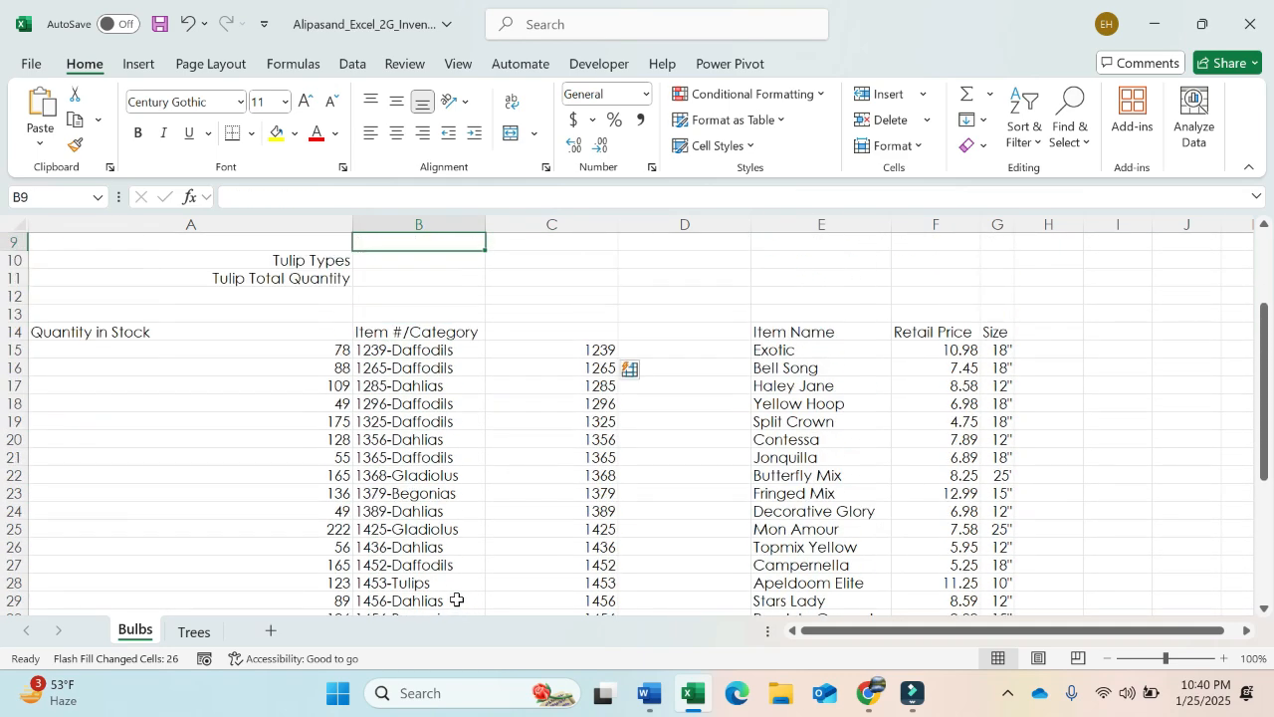
# Enter Daffodils in D15 and D16 and Dahlias in D17, accepting the Flash Fill suggestion for the remaining categories through D42.
pyautogui.click(703, 355)
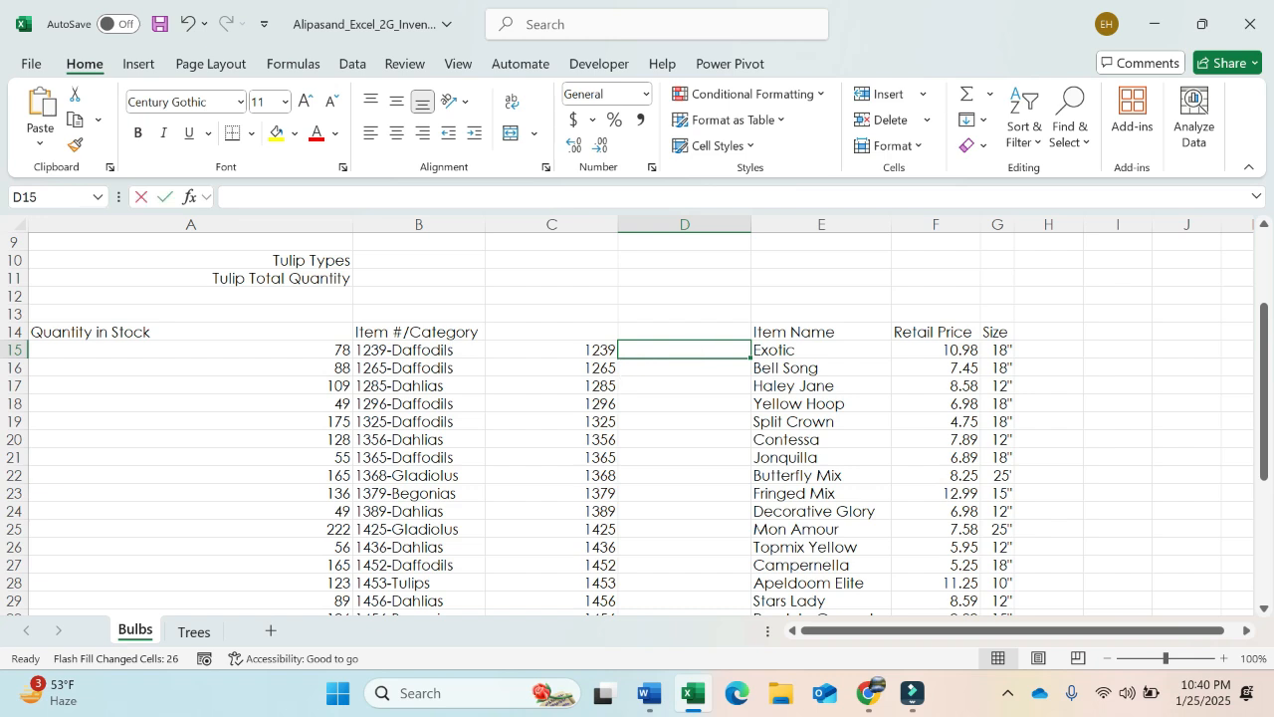
pyautogui.write('Daff')
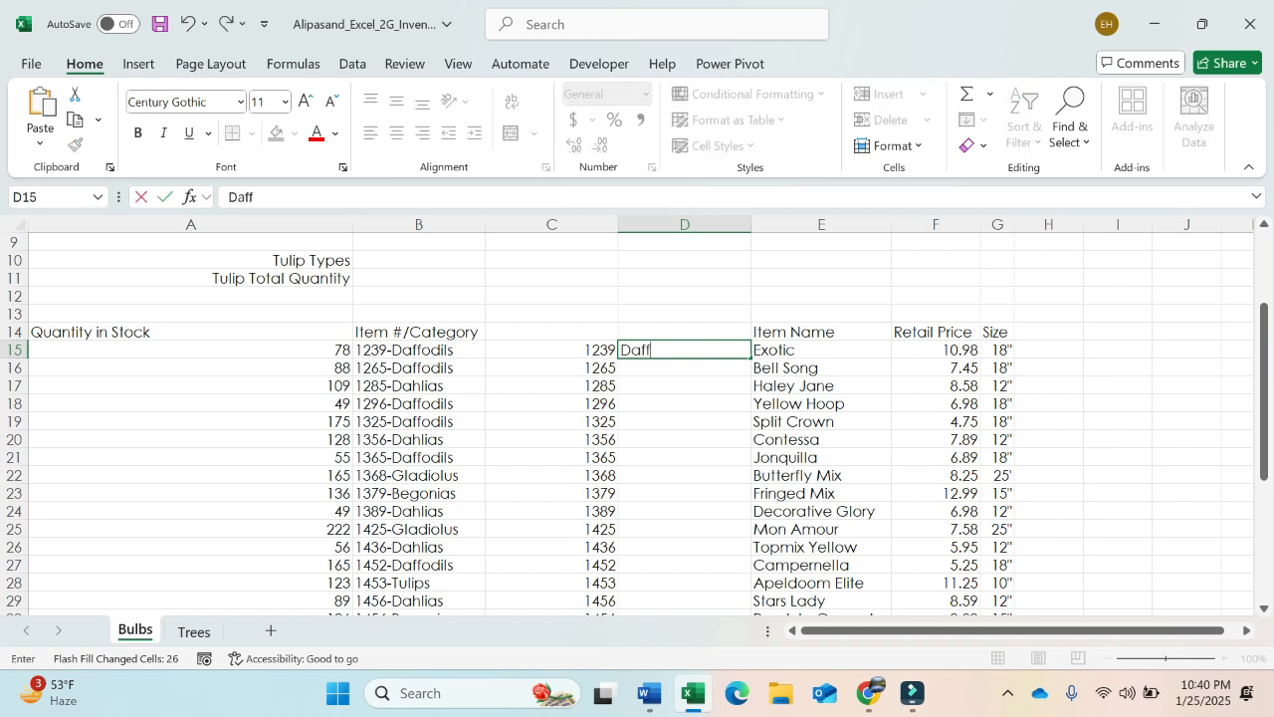
pyautogui.write('odils')
pyautogui.press('Return')
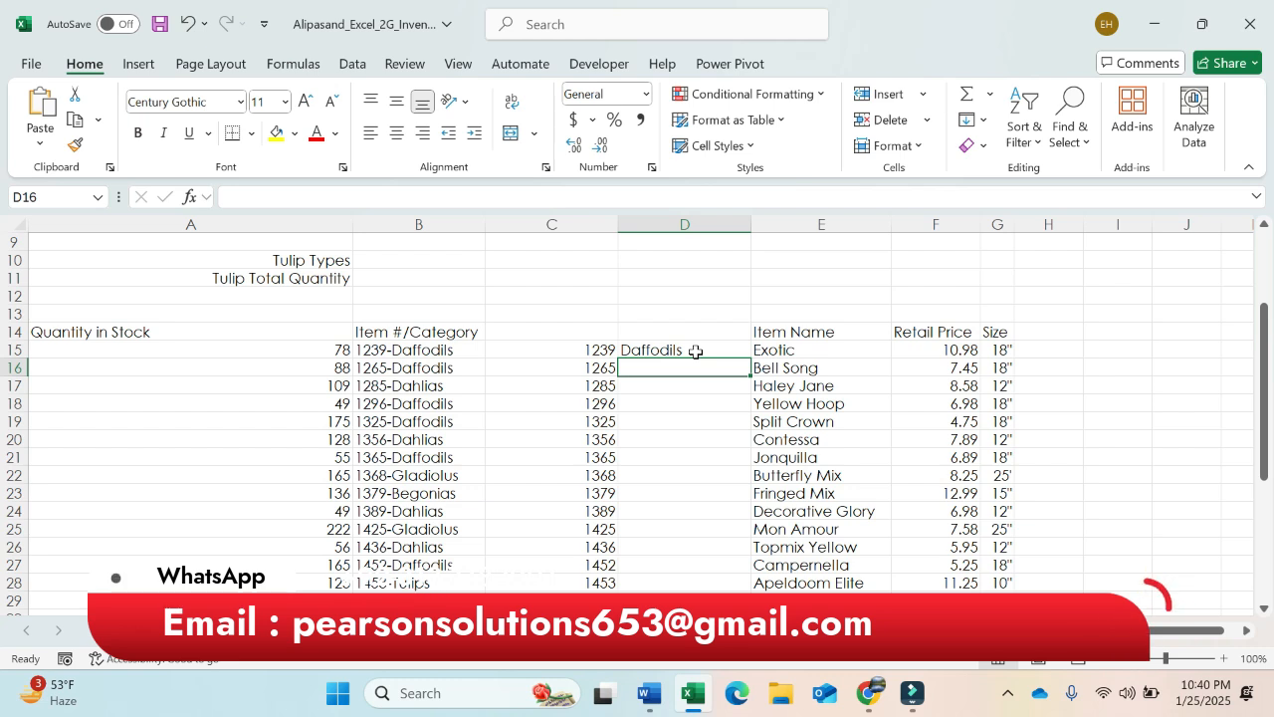
pyautogui.write('D')
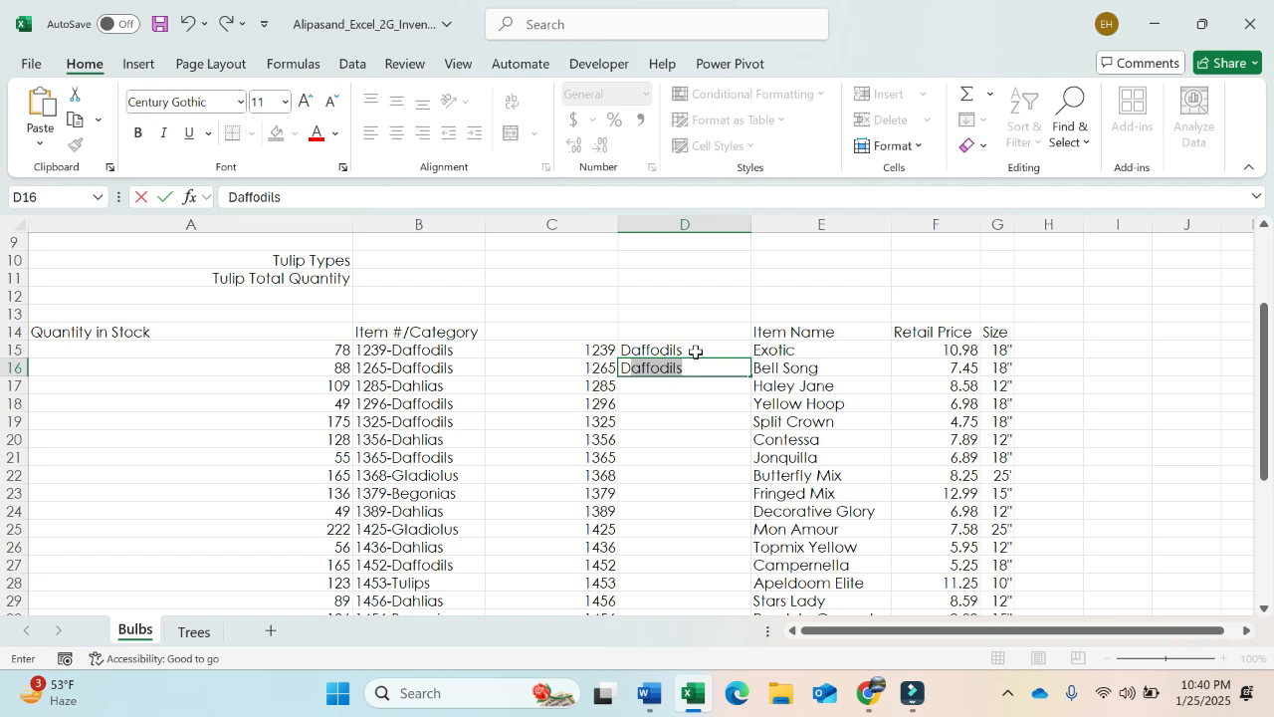
pyautogui.press('Return')
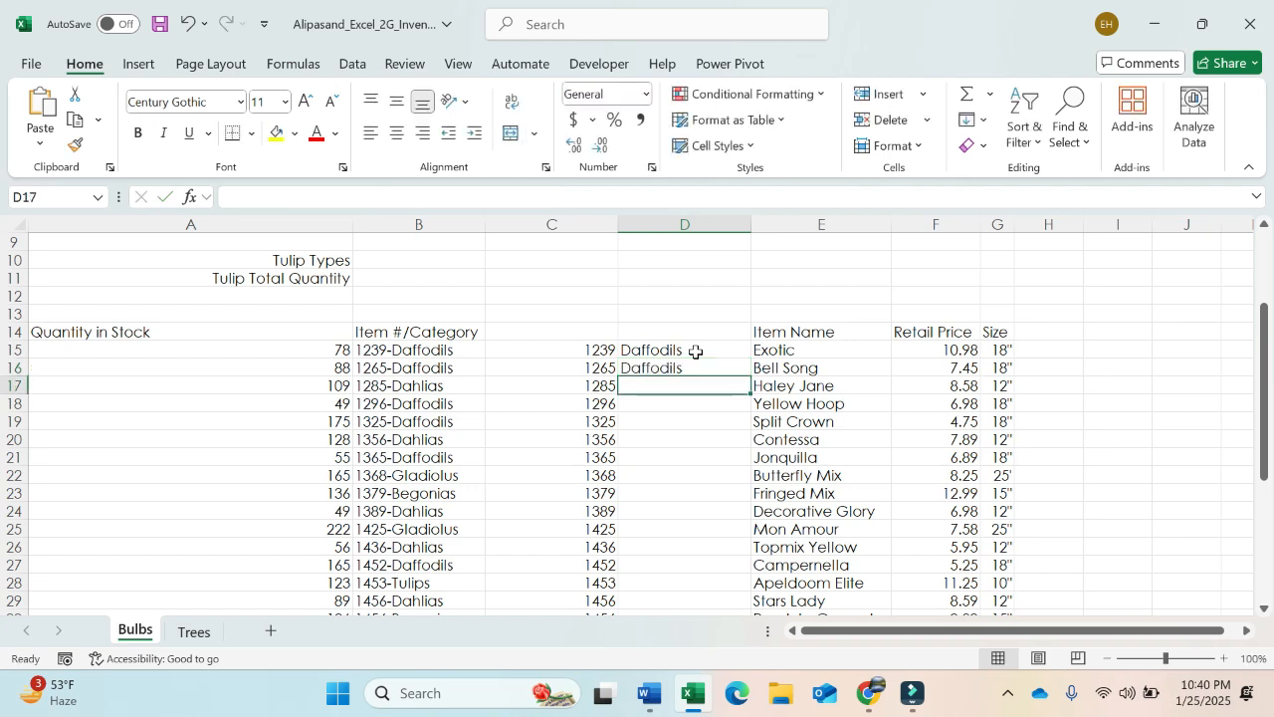
pyautogui.write('D')
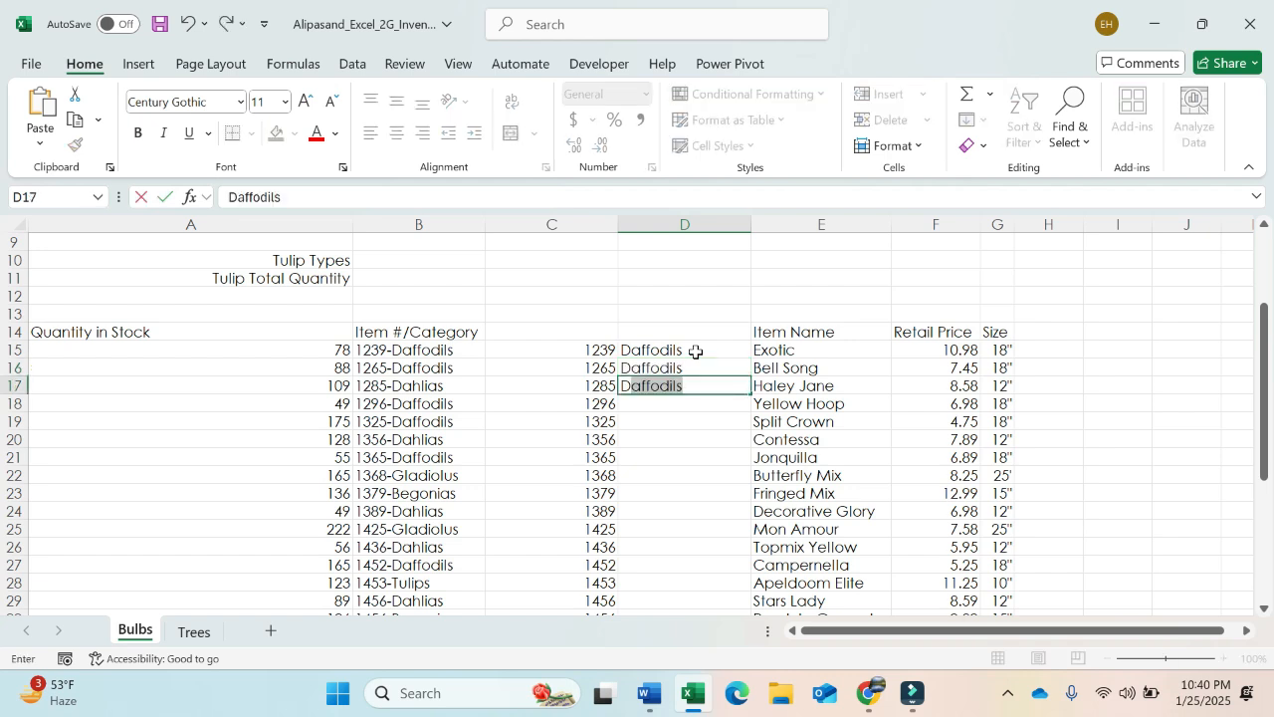
pyautogui.write('ah')
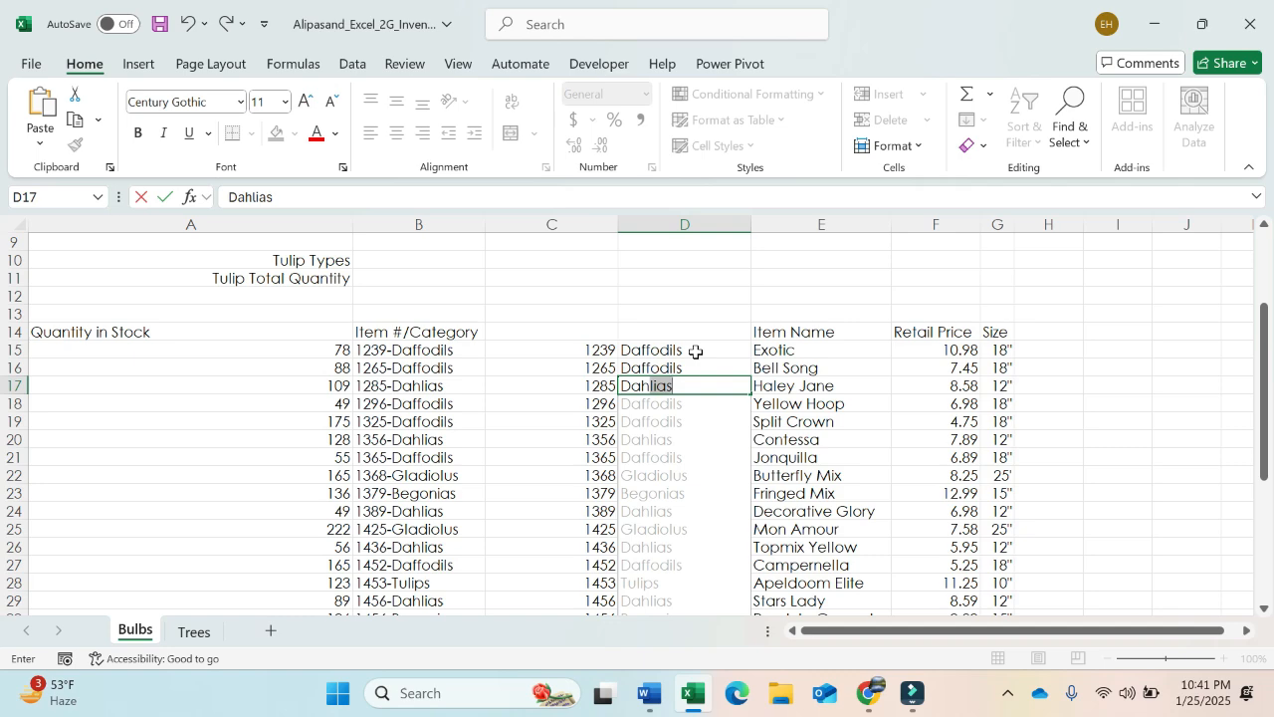
pyautogui.press('Return')
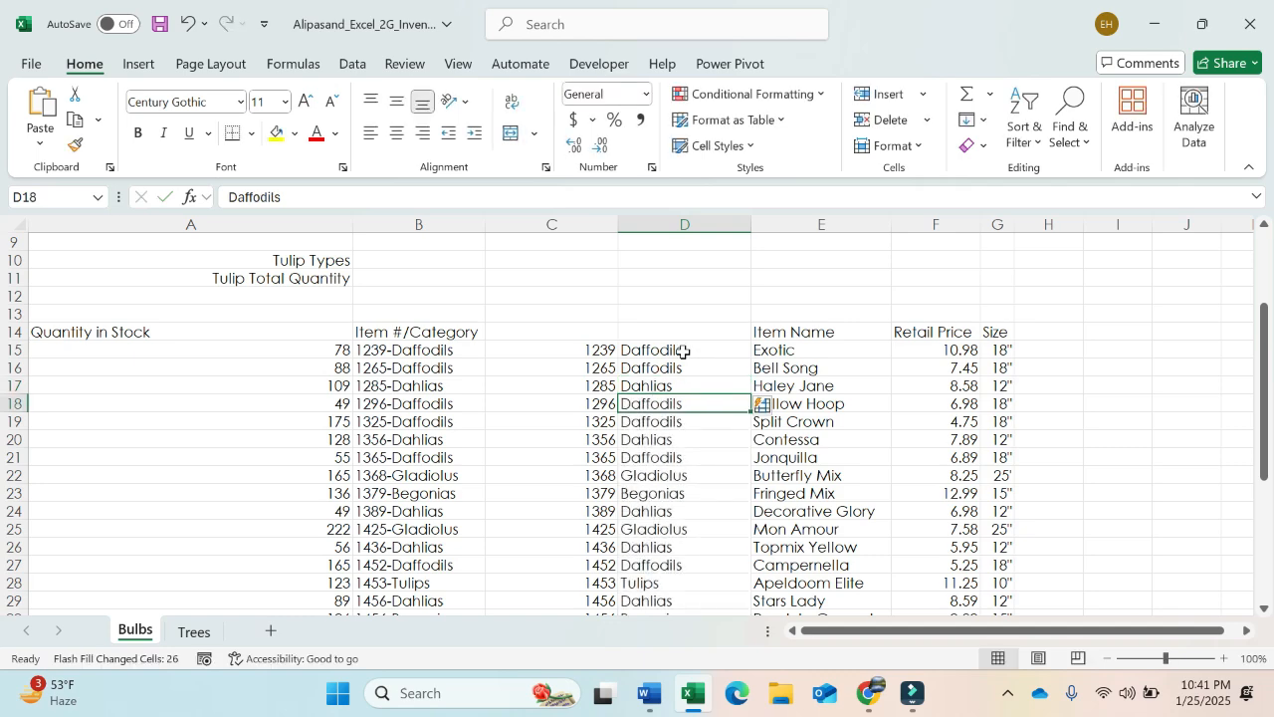
pyautogui.moveTo(683, 351); pyautogui.dragTo(690, 509)
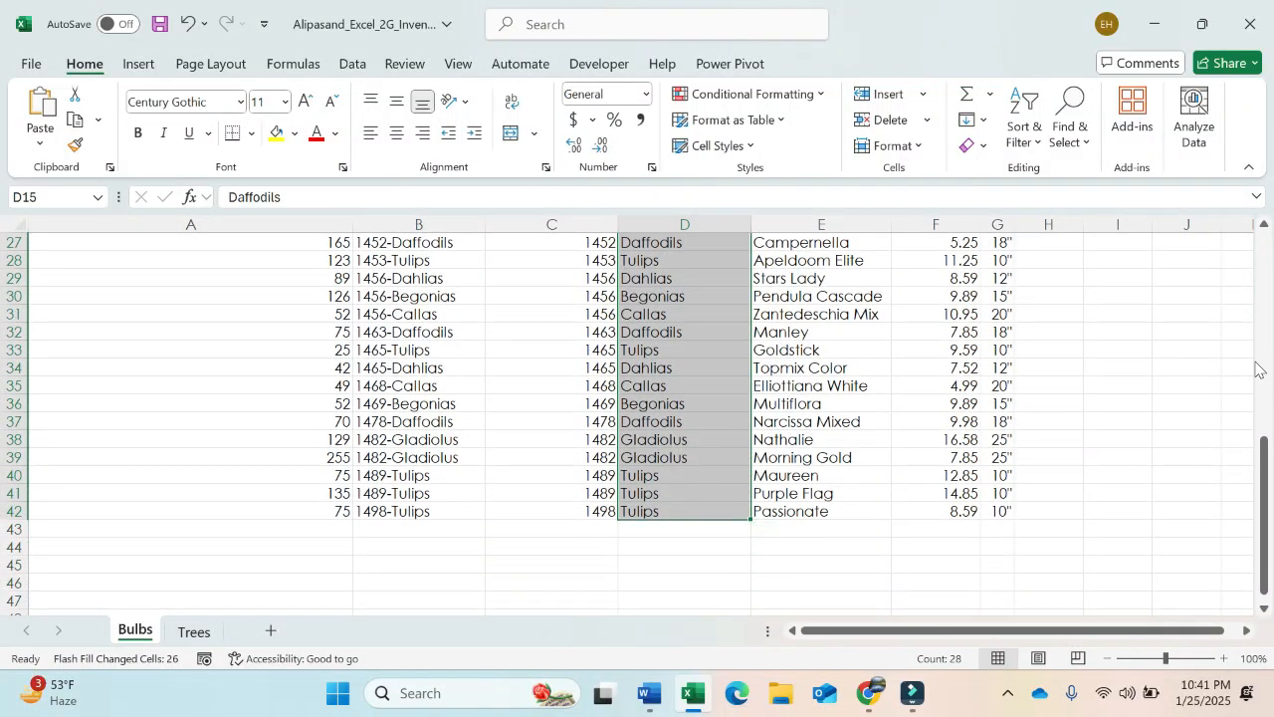
pyautogui.moveTo(1267, 448); pyautogui.dragTo(1260, 250)
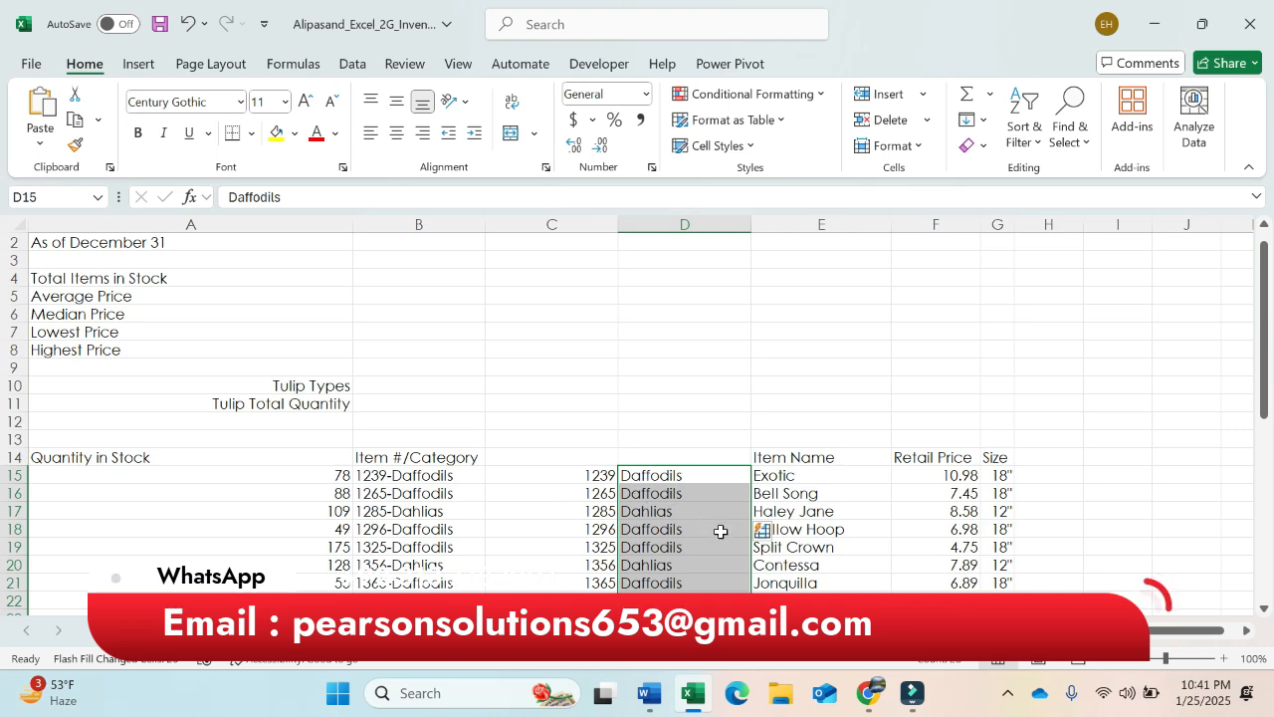
# Switch to the Word instructions and highlight the entire step 3 text in yellow.
pyautogui.click(649, 693)
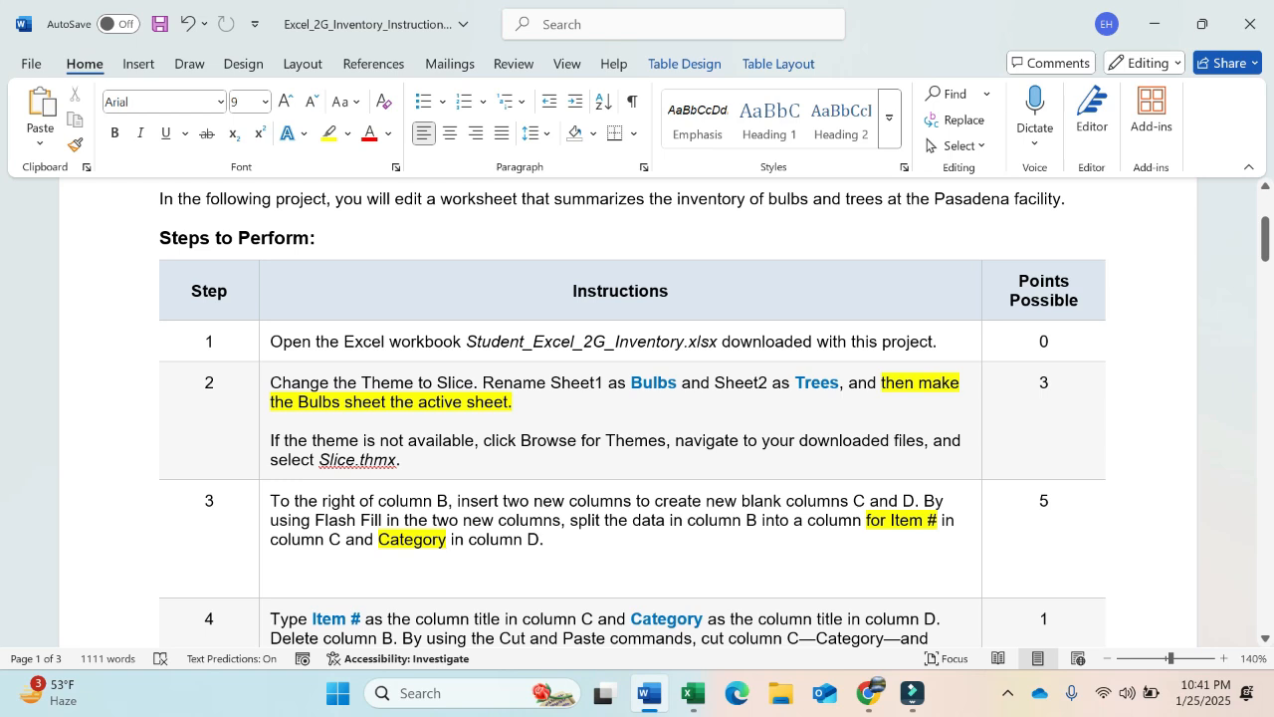
pyautogui.moveTo(271, 501)
pyautogui.mouseDown()
pyautogui.moveTo(511, 519)
pyautogui.moveTo(561, 542)
pyautogui.mouseUp()
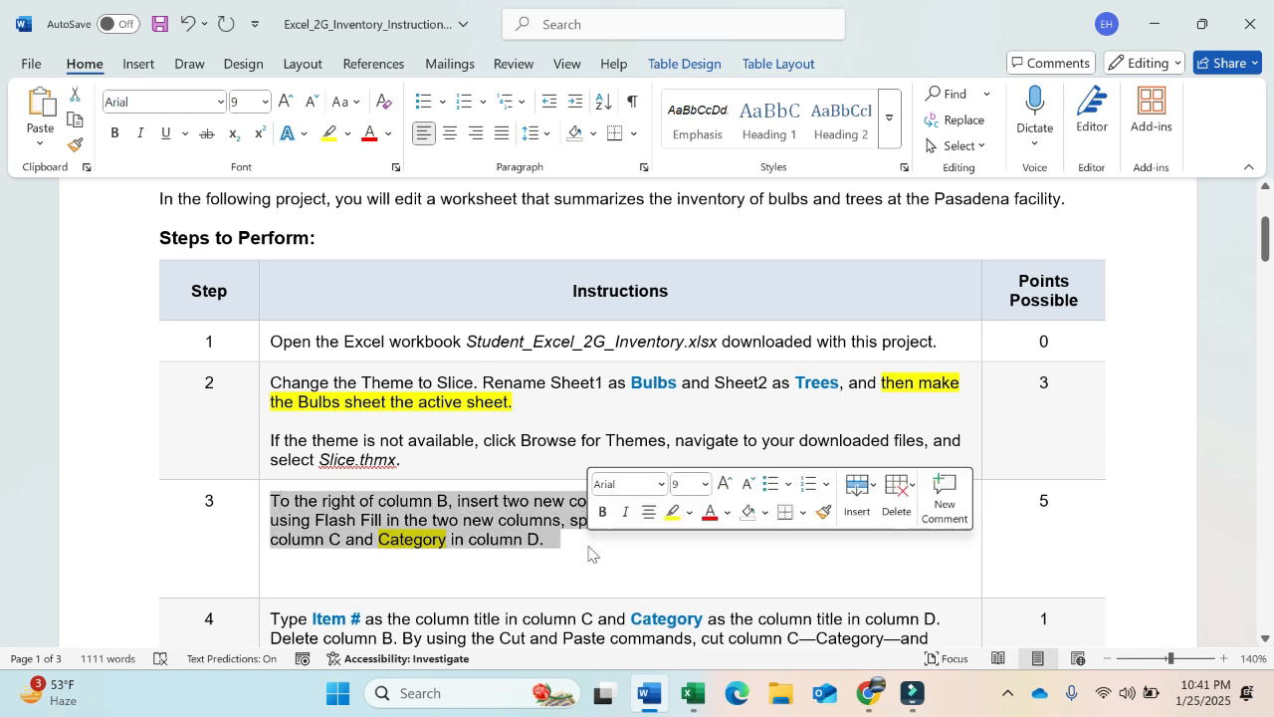
pyautogui.click(672, 513)
# Copy the column title "Item #" from step 4 of the instructions.
pyautogui.click(598, 619)
pyautogui.press('Down')
pyautogui.press('Down')
pyautogui.press('Down')
pyautogui.press('Down')
pyautogui.press('Down')
pyautogui.press('Down')
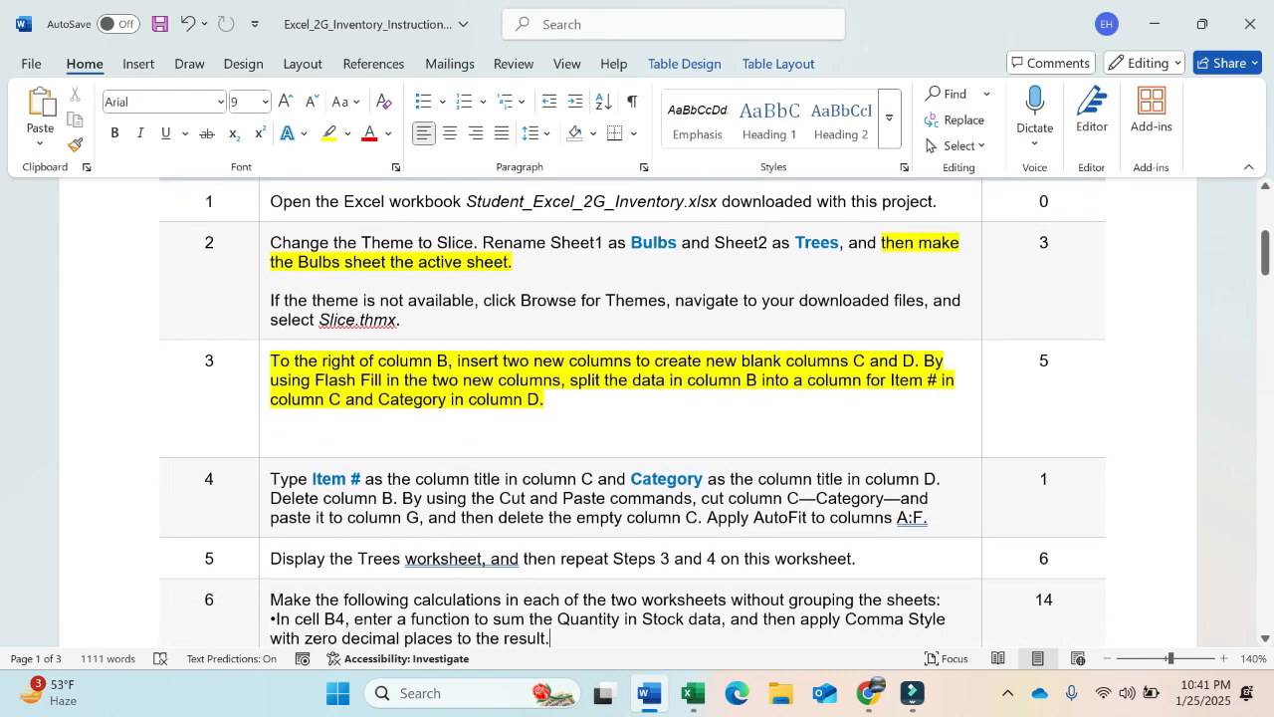
pyautogui.moveTo(316, 479); pyautogui.dragTo(346, 479)
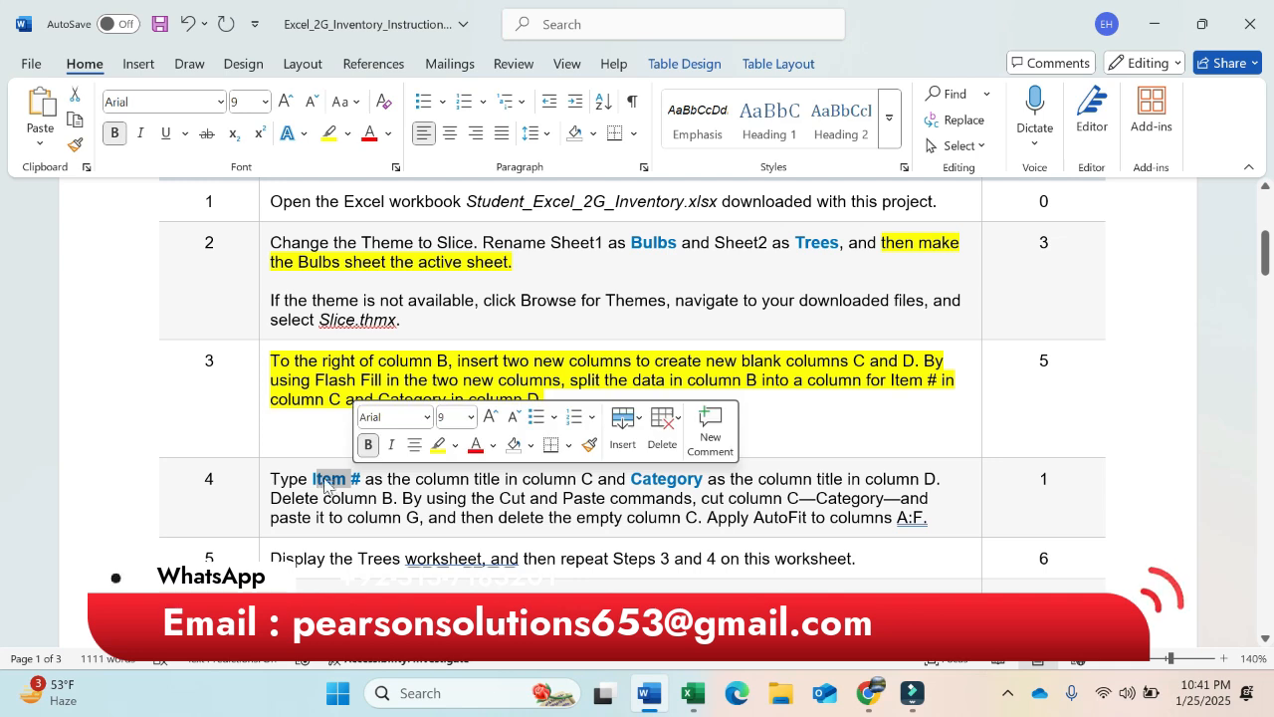
pyautogui.moveTo(312, 479); pyautogui.dragTo(360, 479)
pyautogui.hotkey('ctrl', 'c')
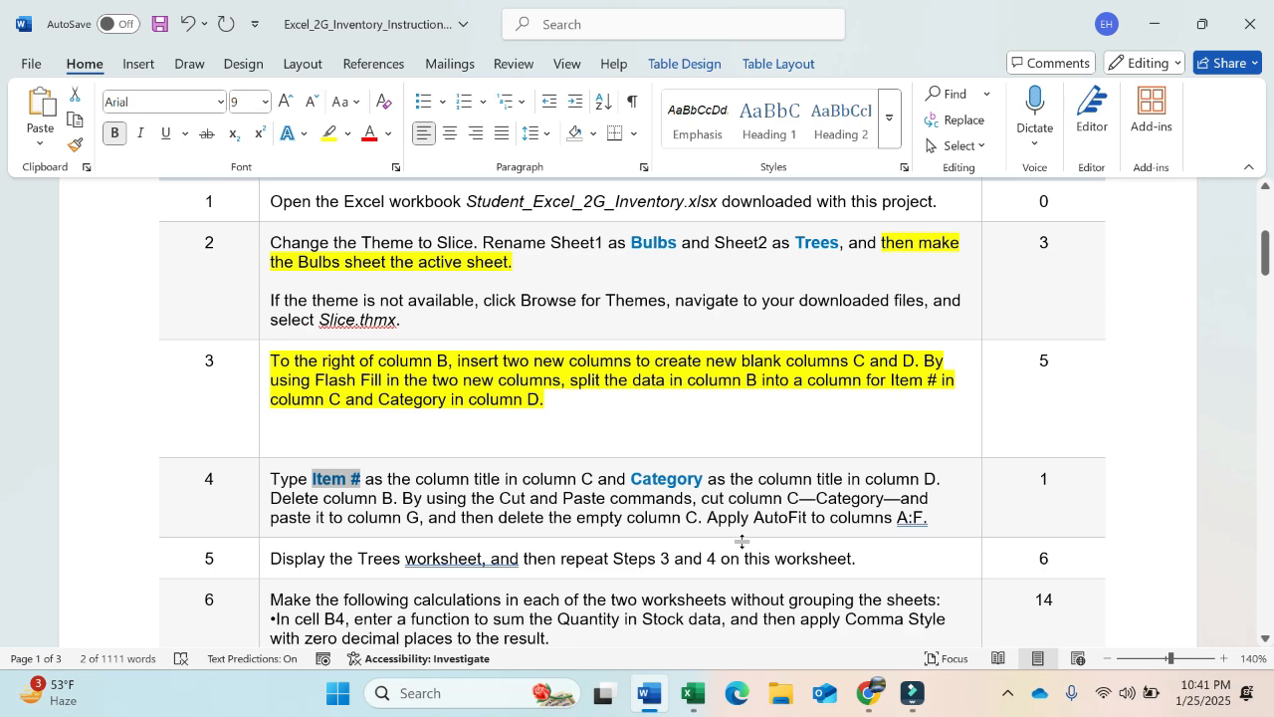
# Switch to the Excel workbook and paste "Item #" as the column title in C14 of the Bulbs sheet.
pyautogui.click(694, 693)
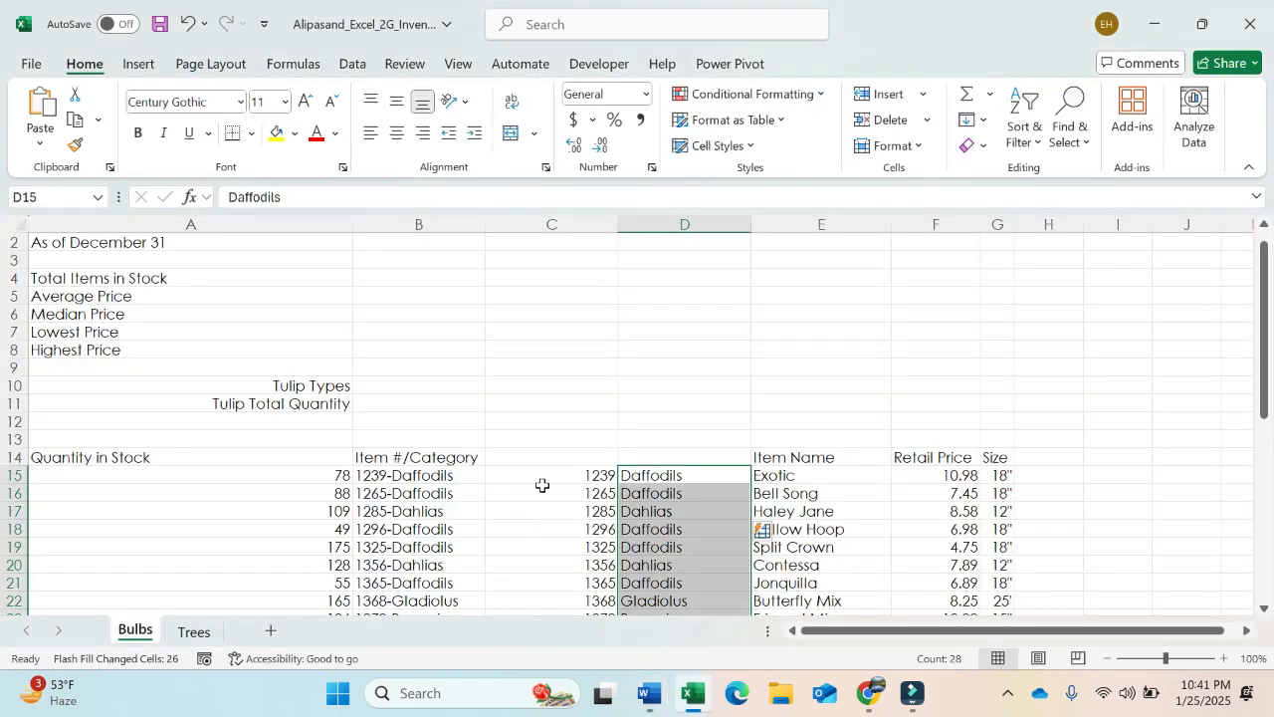
pyautogui.click(589, 455)
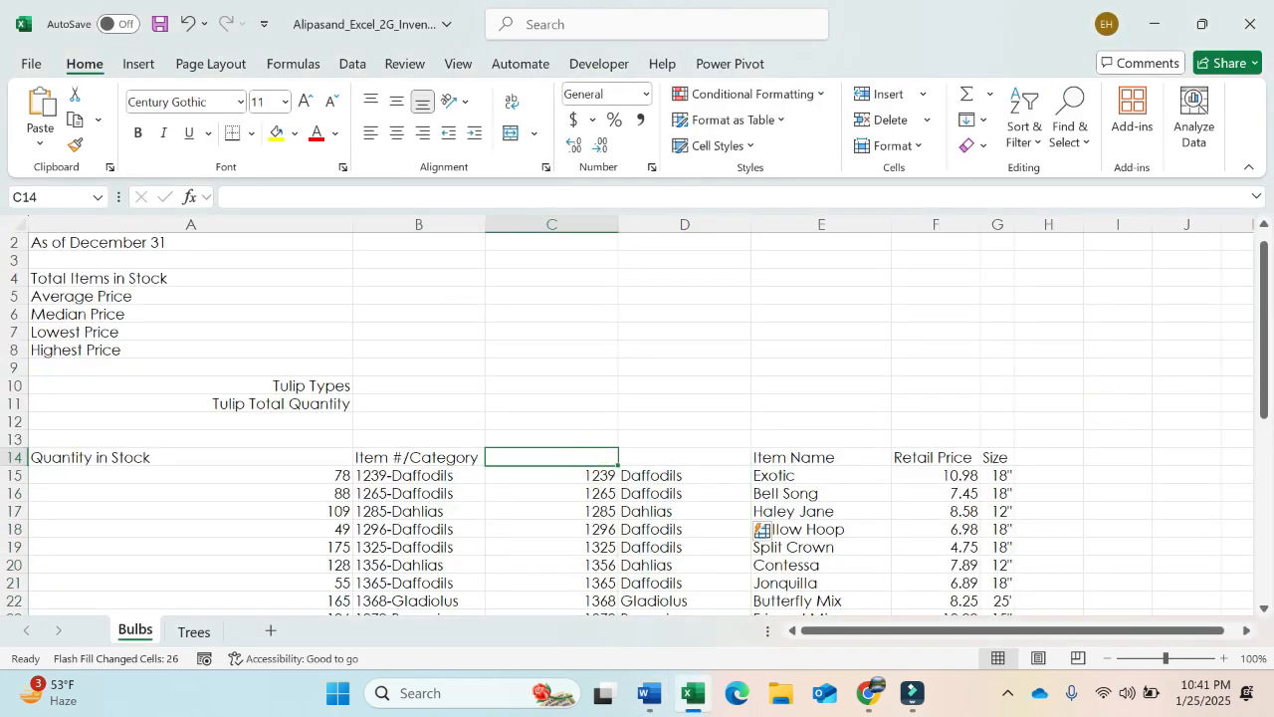
pyautogui.click(392, 199)
pyautogui.hotkey('ctrl', 'v')
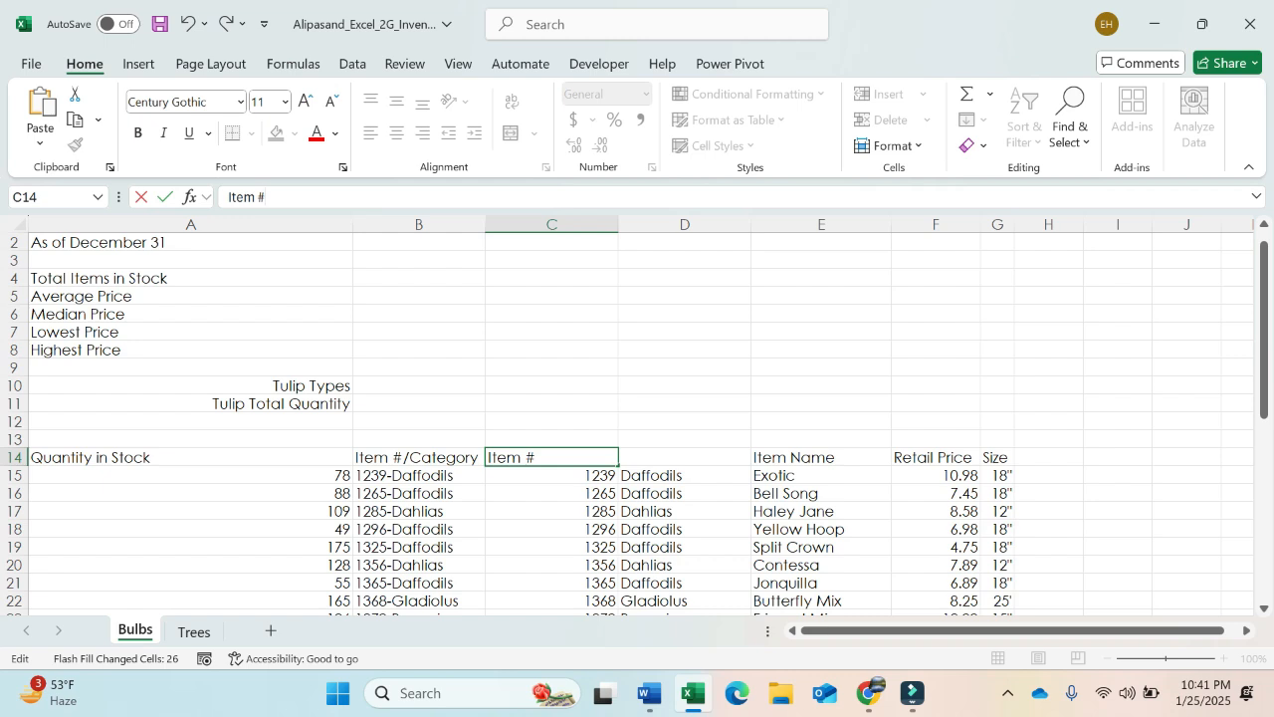
pyautogui.press('Return')
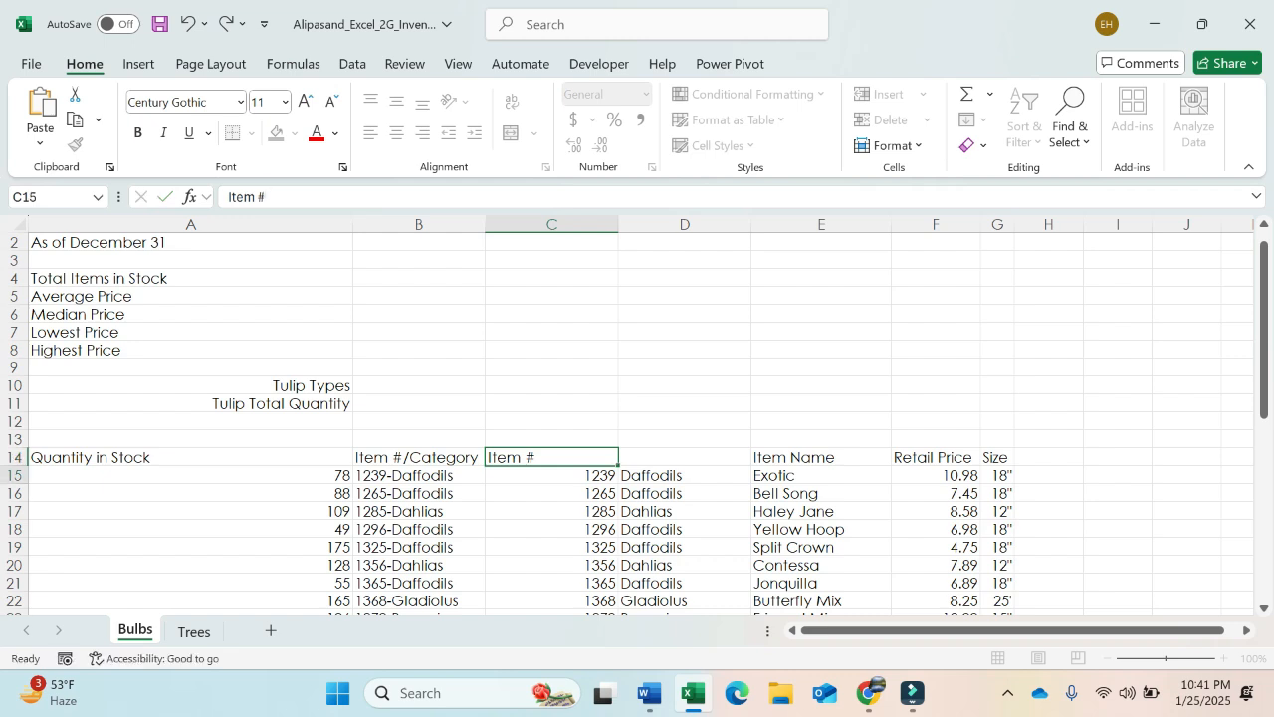
# Copy "Category" from step 4 of the Word instructions and enter it as the column title in D14 of the Excel Bulbs sheet.
pyautogui.click(681, 453)
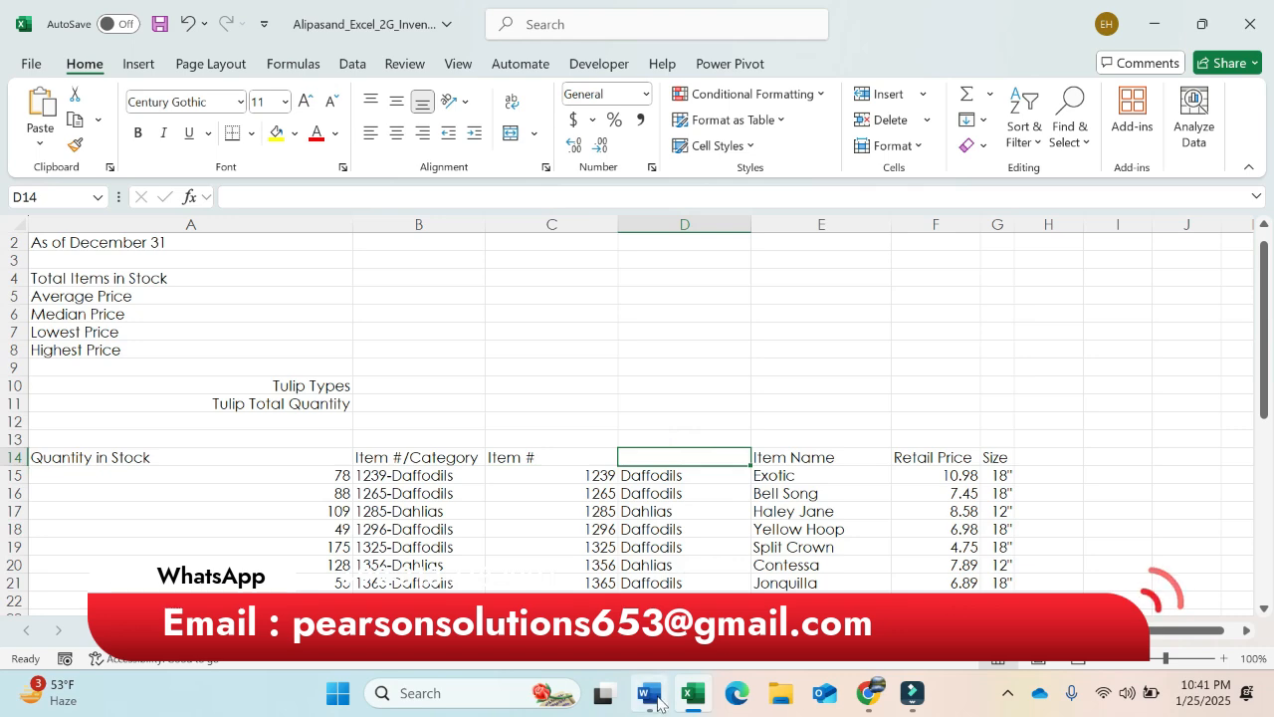
pyautogui.click(649, 693)
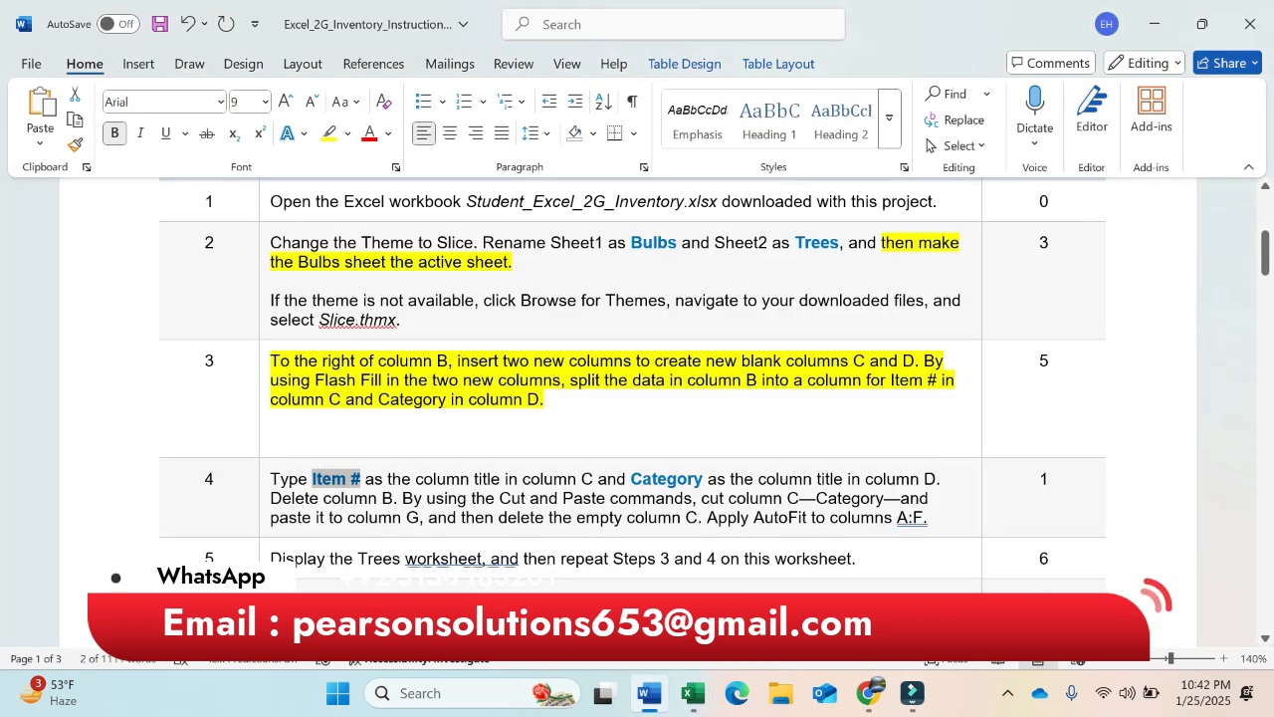
pyautogui.moveTo(631, 480); pyautogui.dragTo(703, 481)
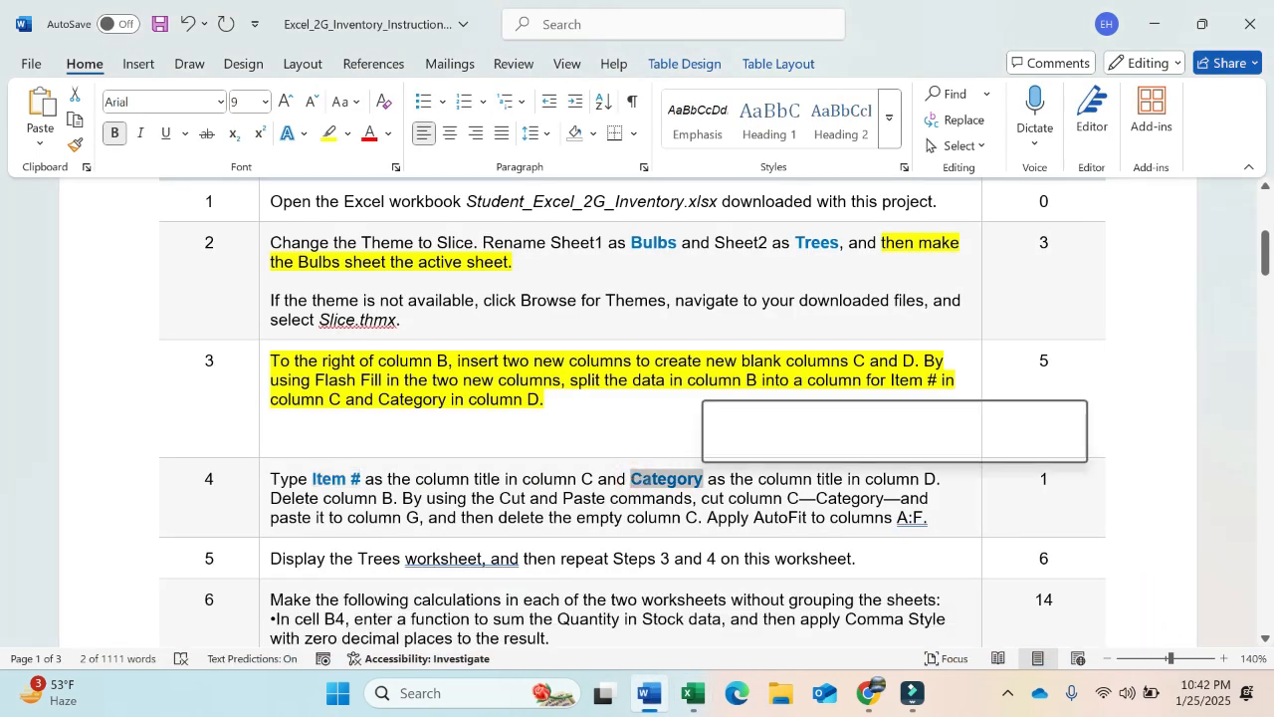
pyautogui.click(694, 694)
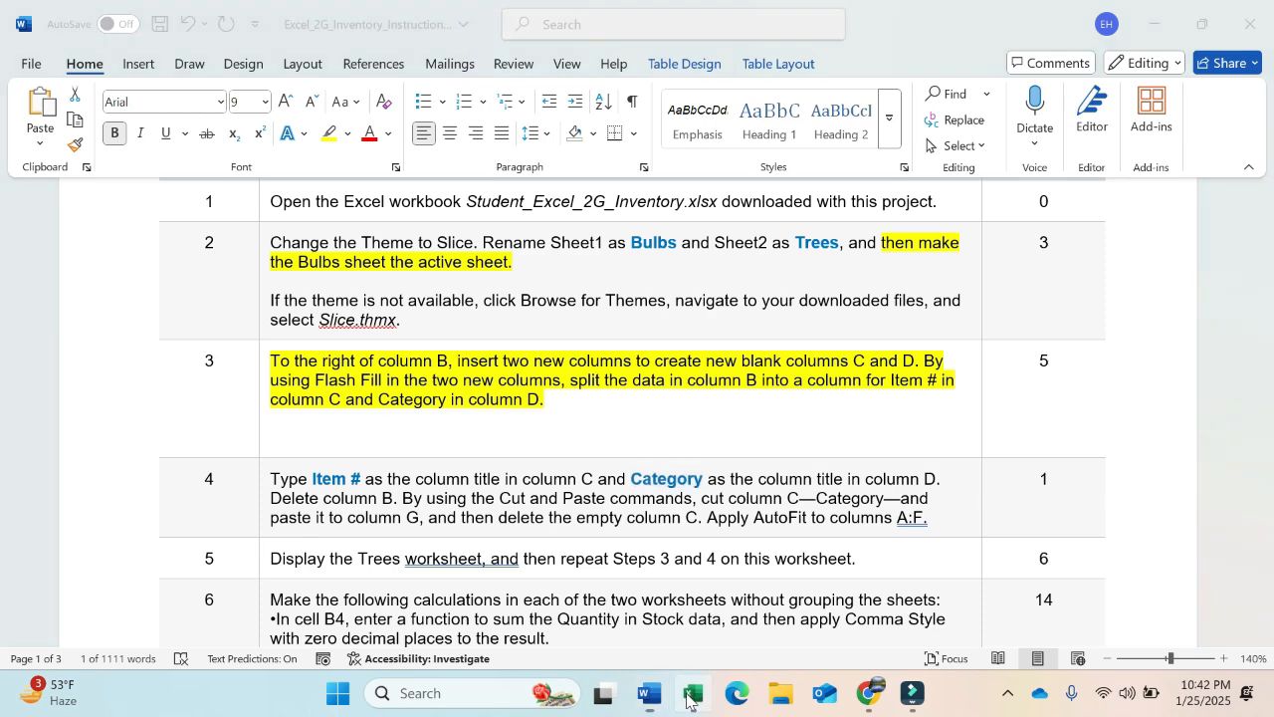
pyautogui.write('Category')
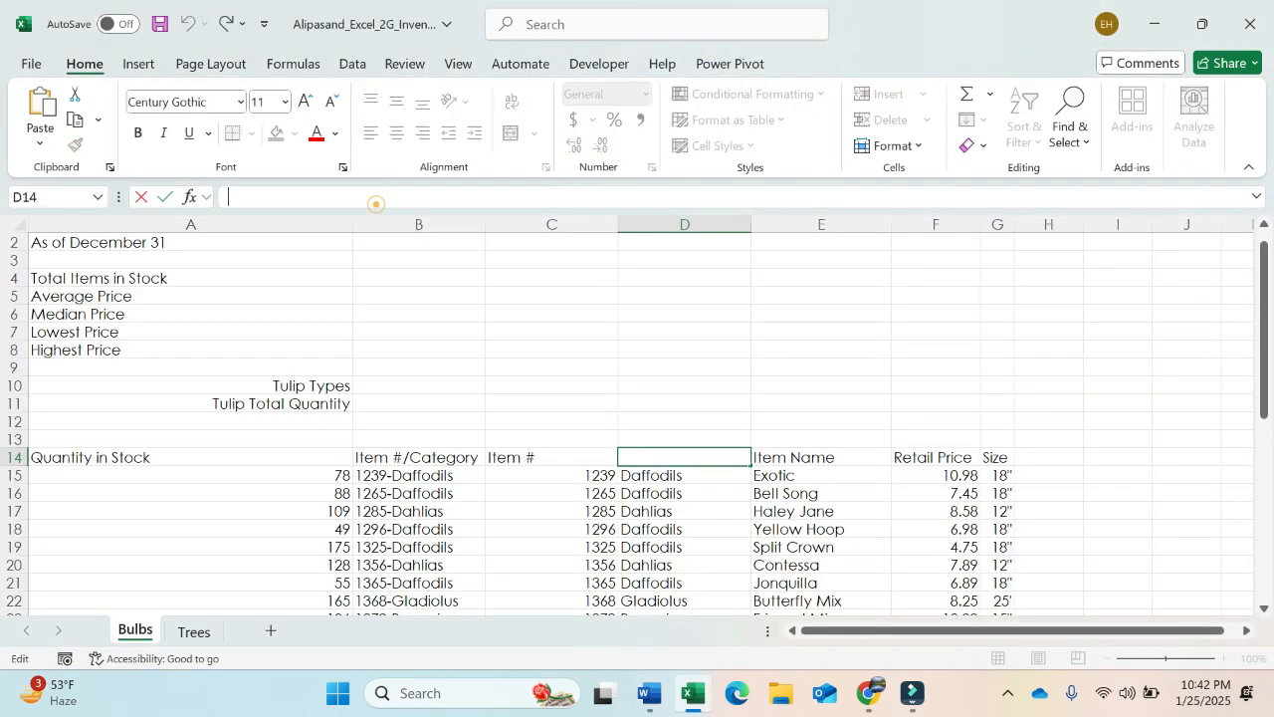
pyautogui.press('Return')
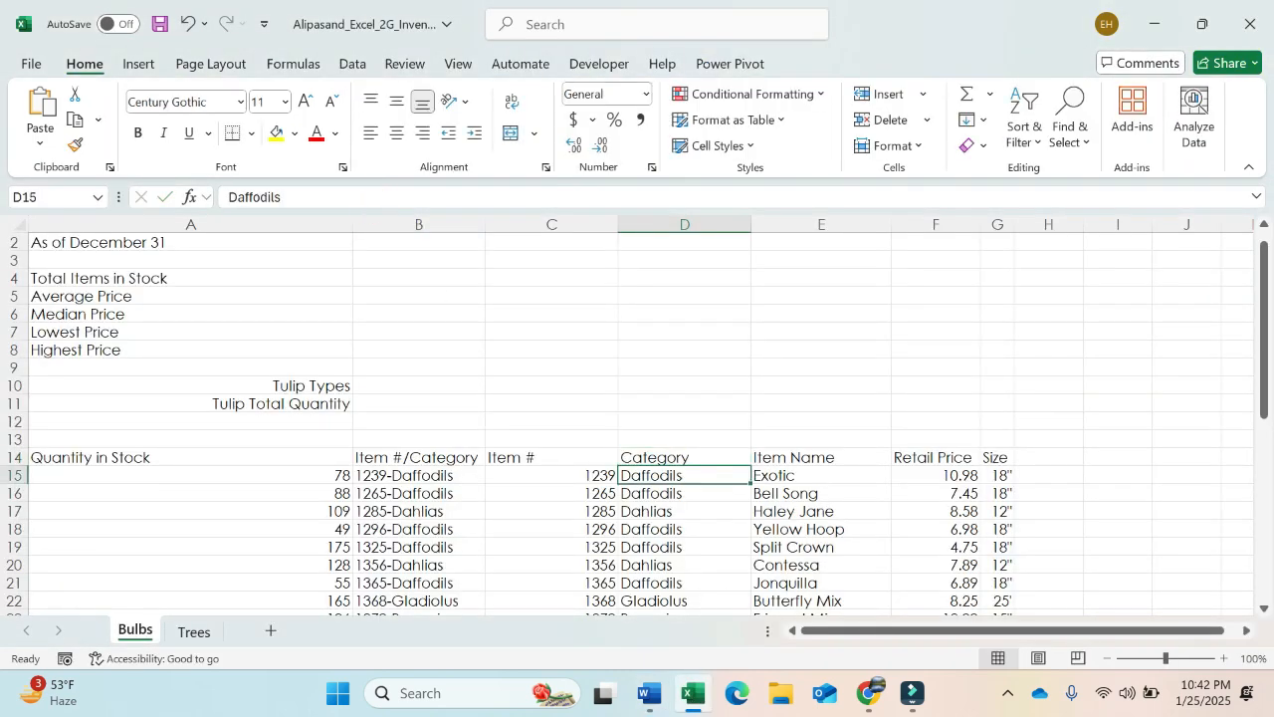
# Check step 4 in the Word instructions, and delete the Item #/Category column B from the Excel Bulbs sheet.
pyautogui.click(649, 693)
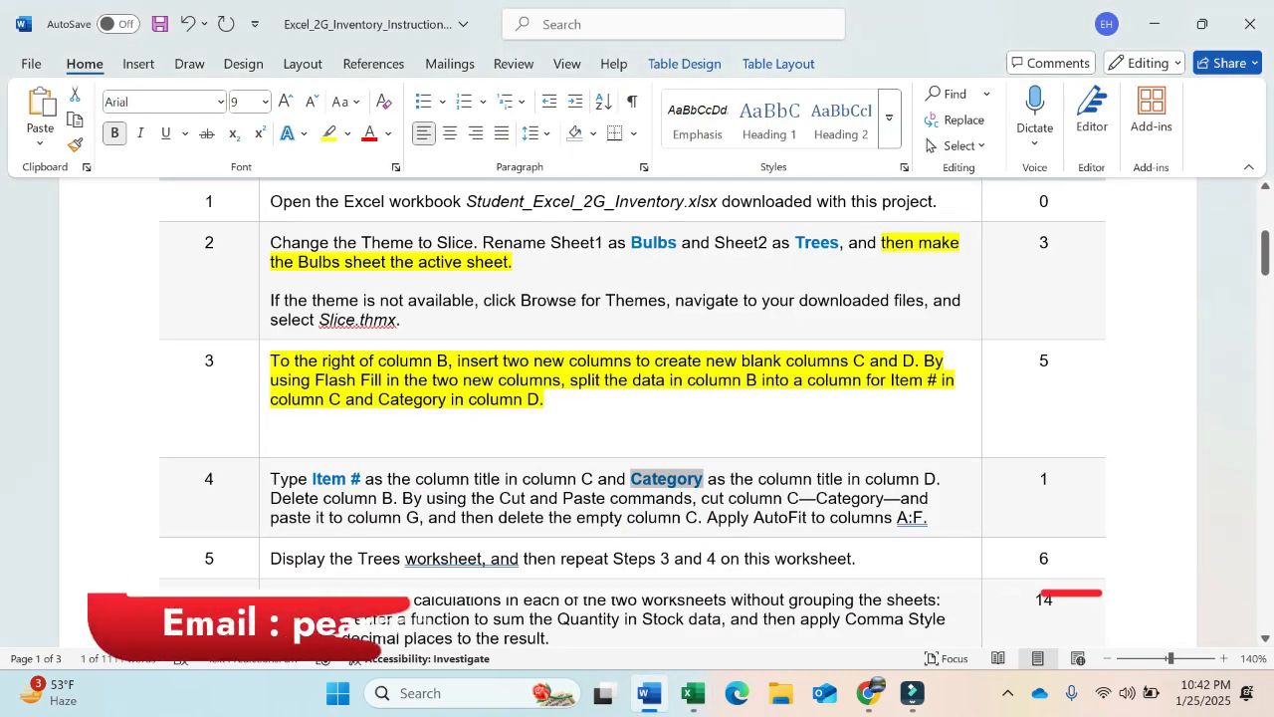
pyautogui.click(689, 703)
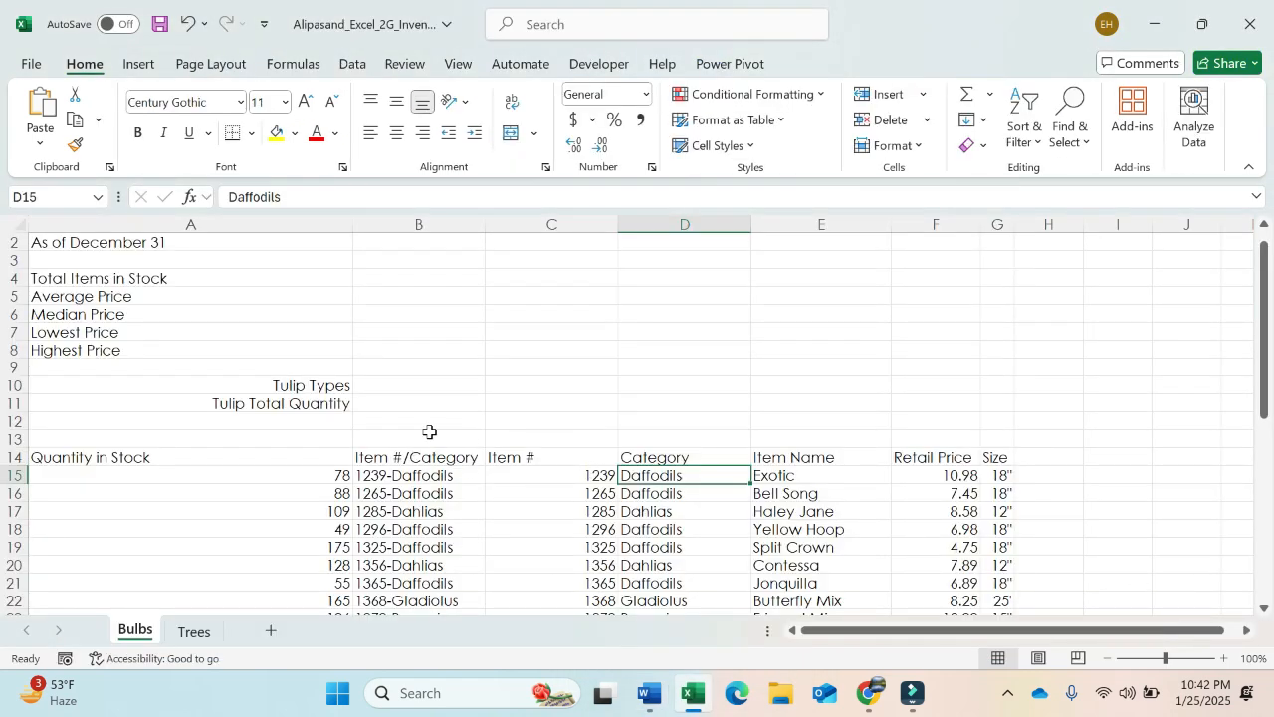
pyautogui.click(394, 223)
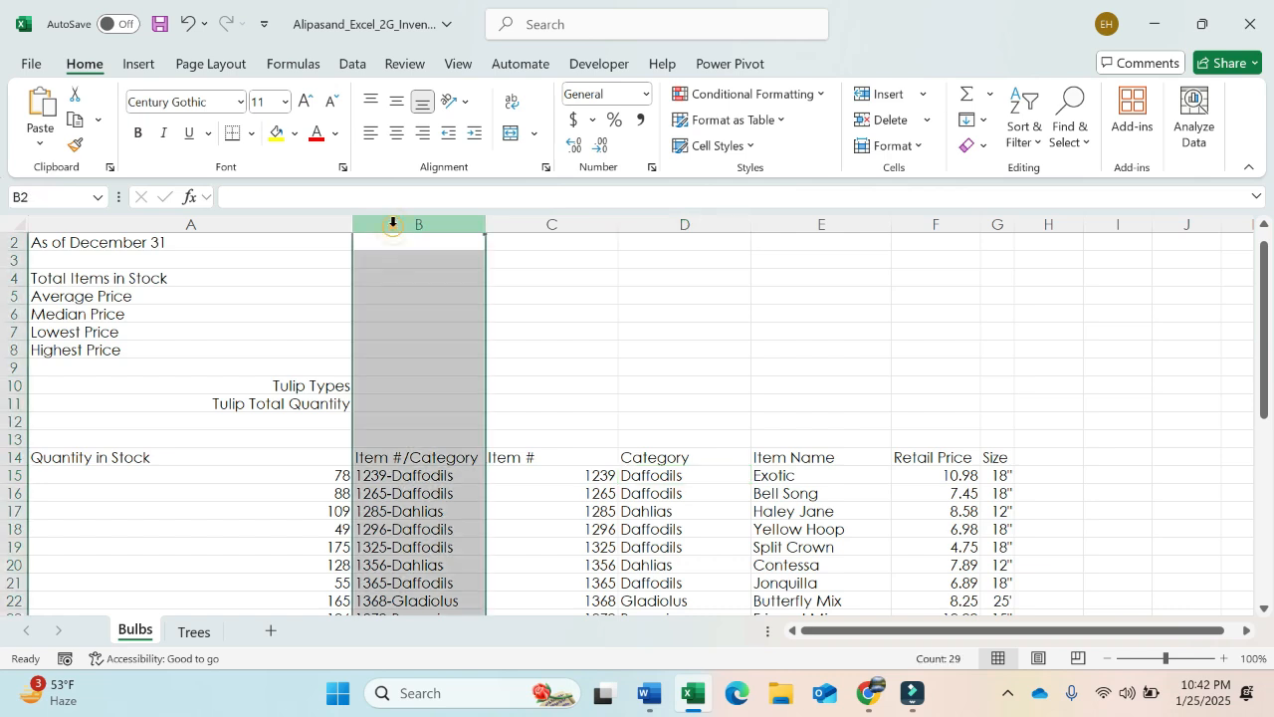
pyautogui.rightClick(393, 223)
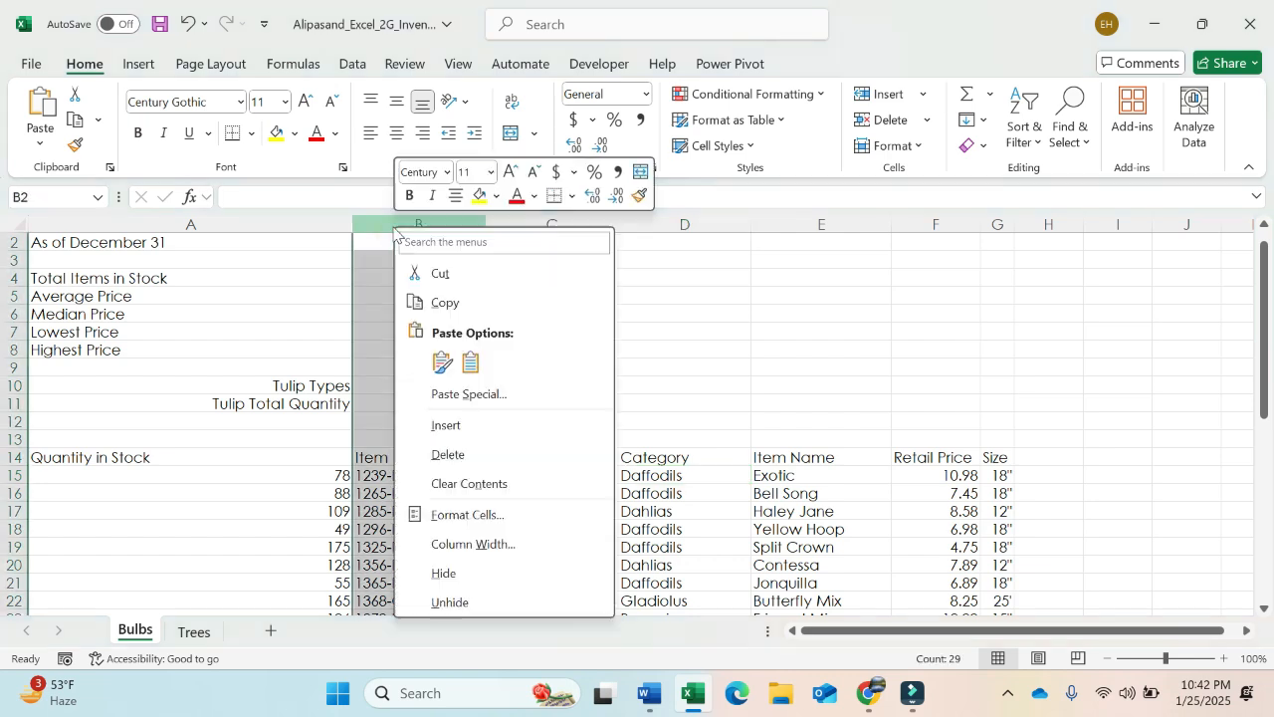
pyautogui.click(476, 458)
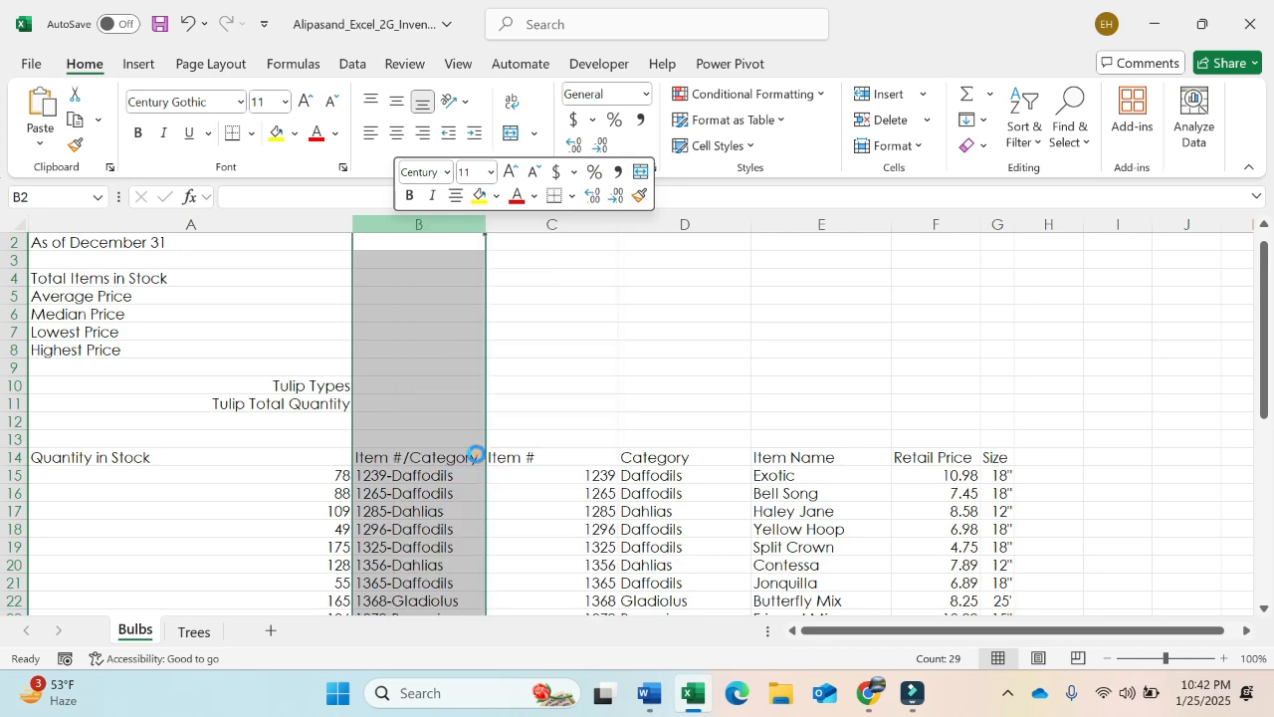
# Check the cut-and-paste instruction in Word, and move the Category column from column C to column G of the Excel Bulbs sheet.
pyautogui.click(649, 693)
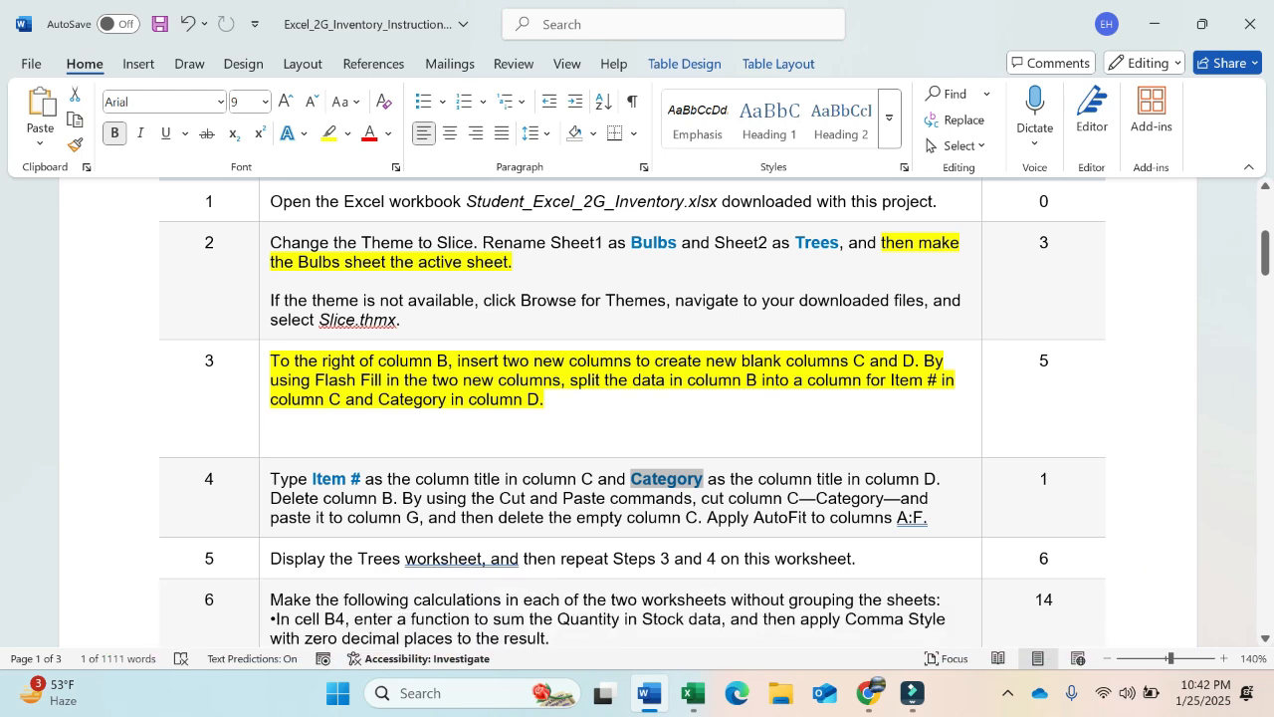
pyautogui.click(691, 695)
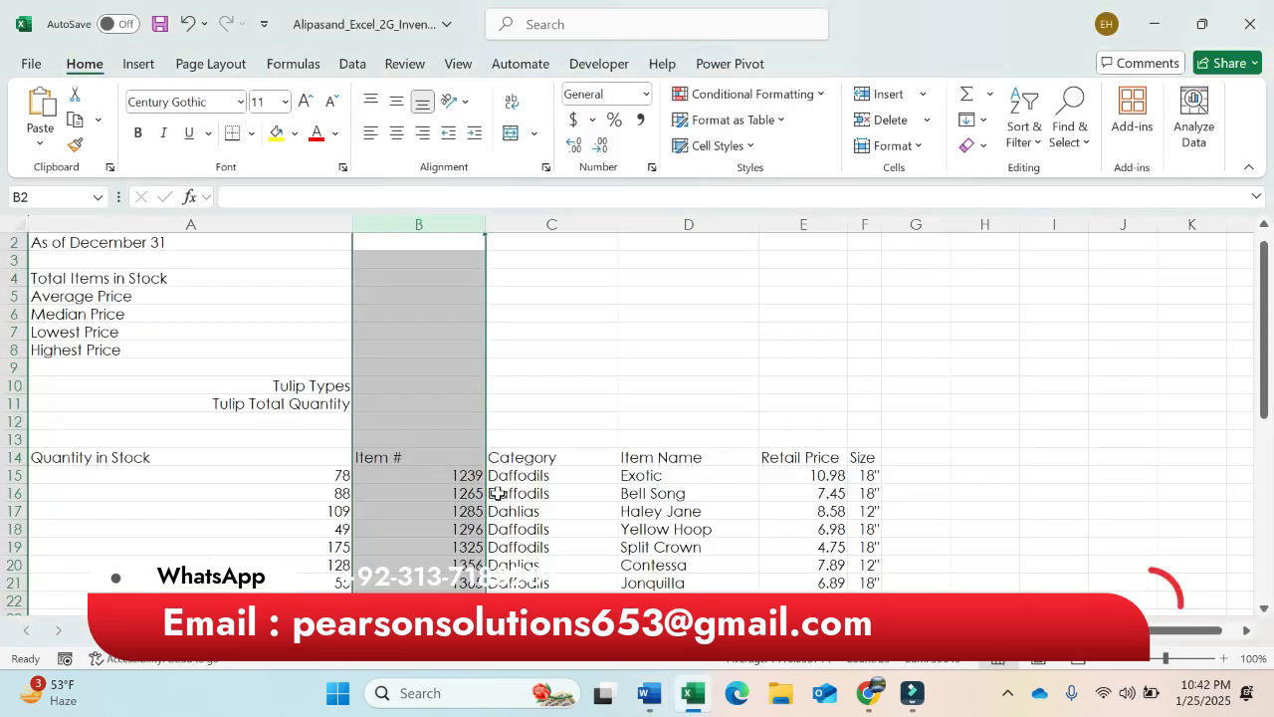
pyautogui.click(560, 225)
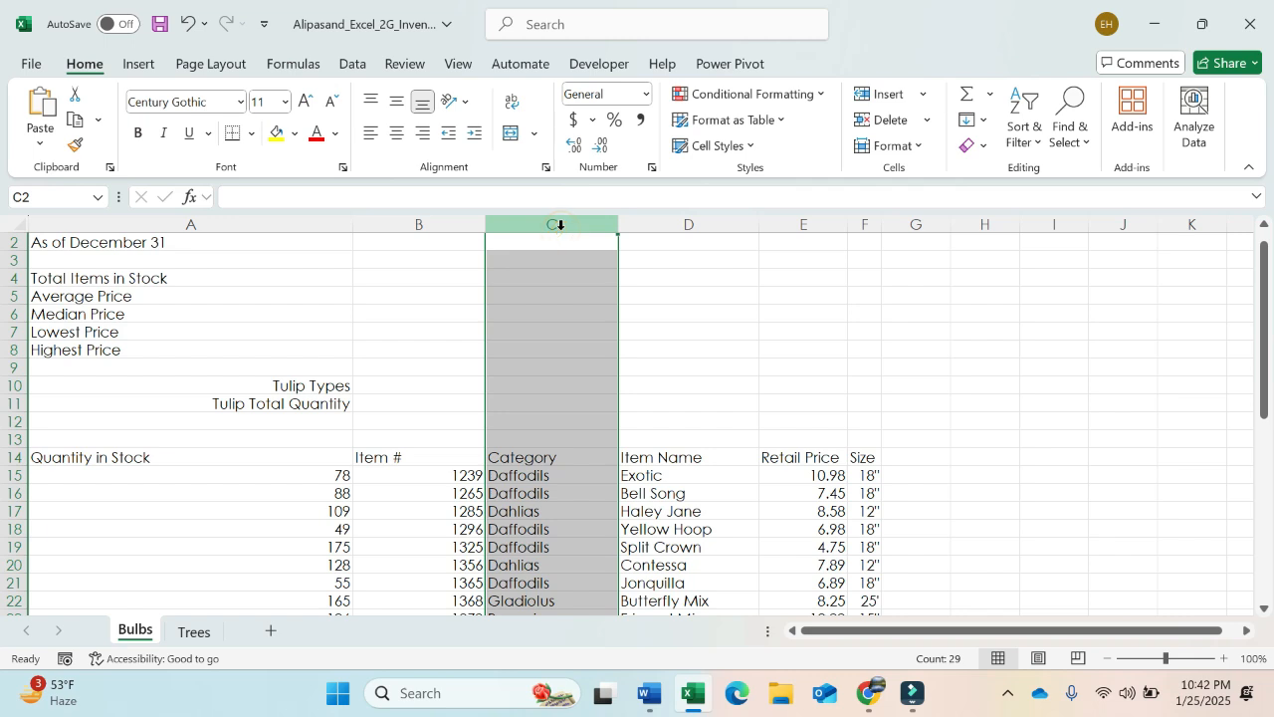
pyautogui.hotkey('ctrl', 'x')
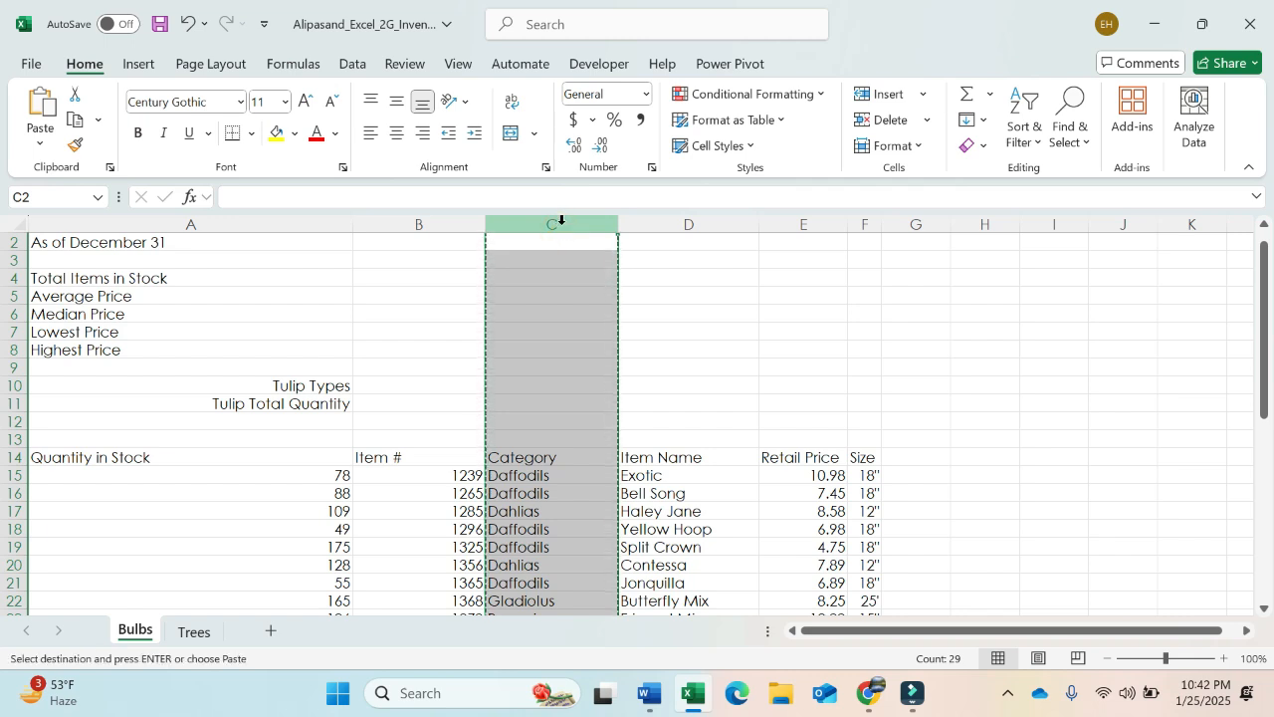
pyautogui.click(929, 220)
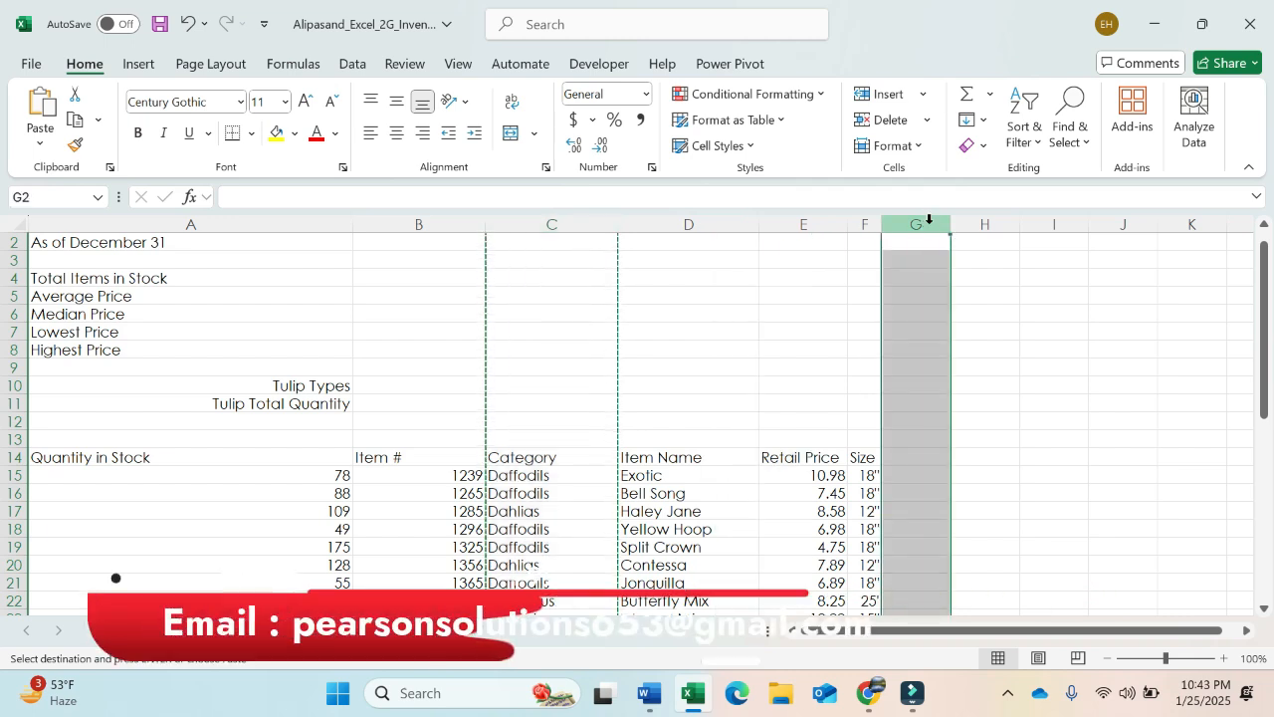
pyautogui.hotkey('ctrl', 'v')
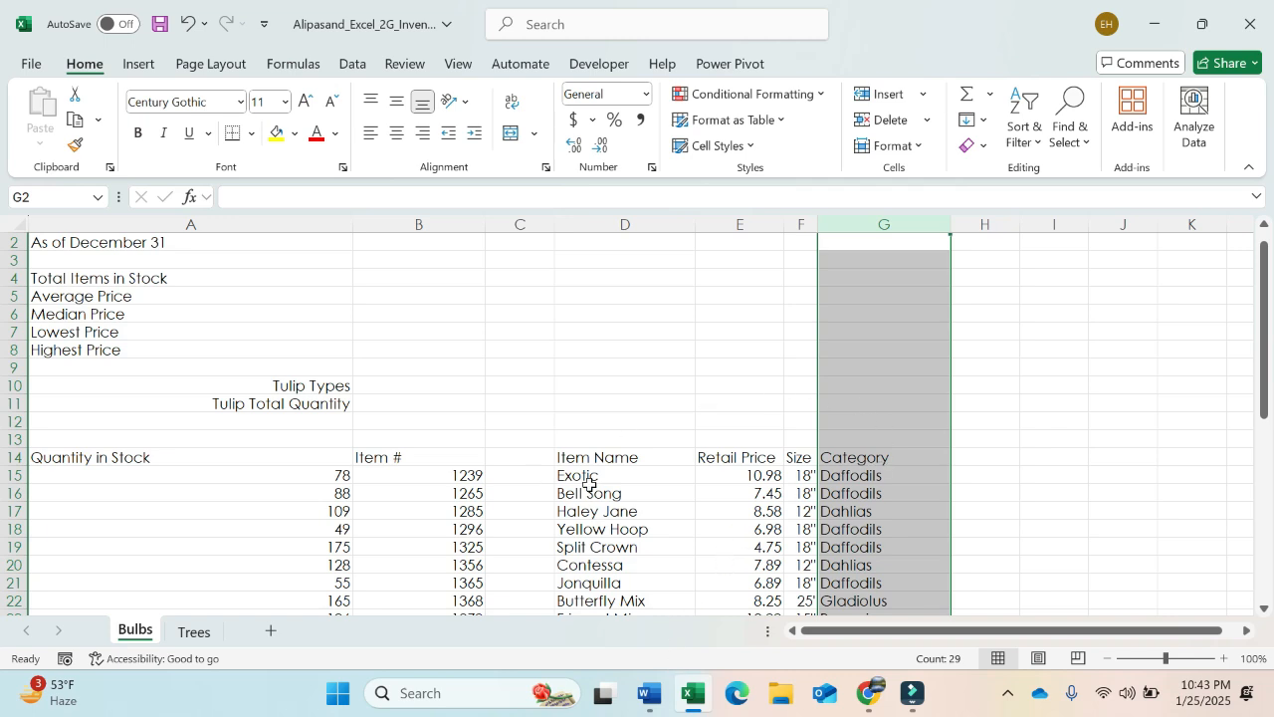
# Delete the empty column C from the Bulbs sheet.
pyautogui.click(529, 225)
pyautogui.rightClick(530, 227)
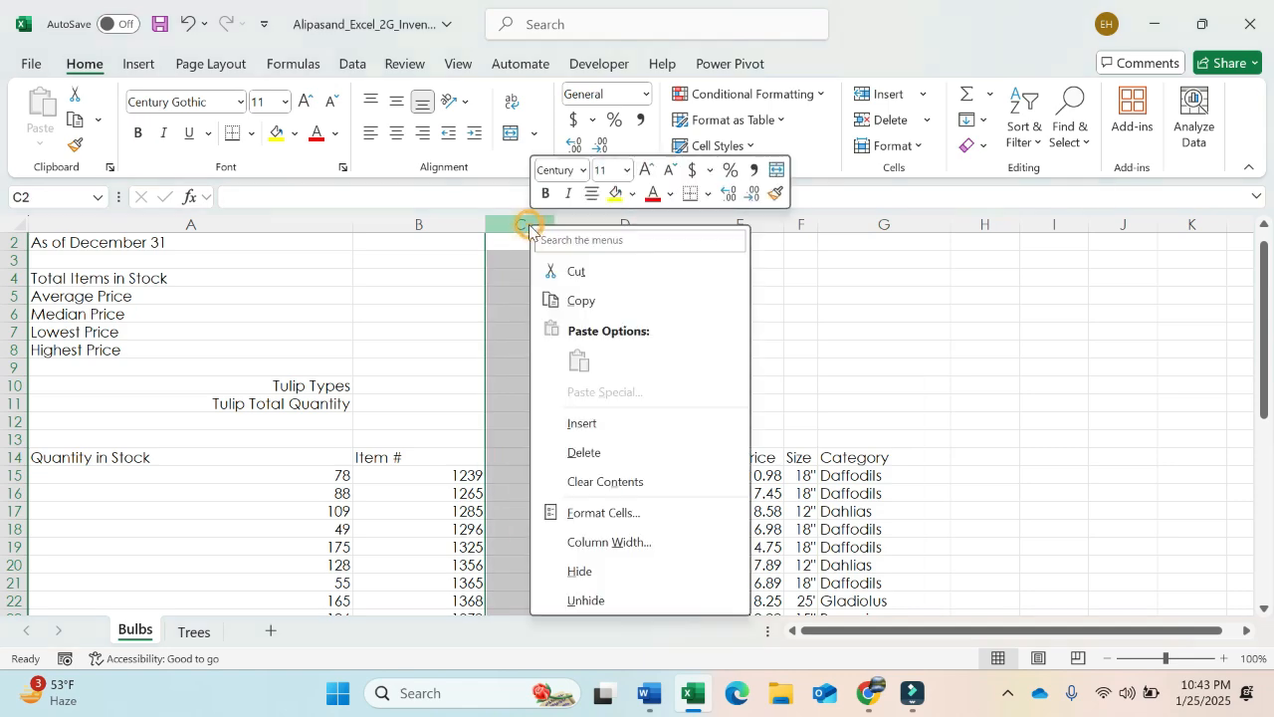
pyautogui.click(583, 452)
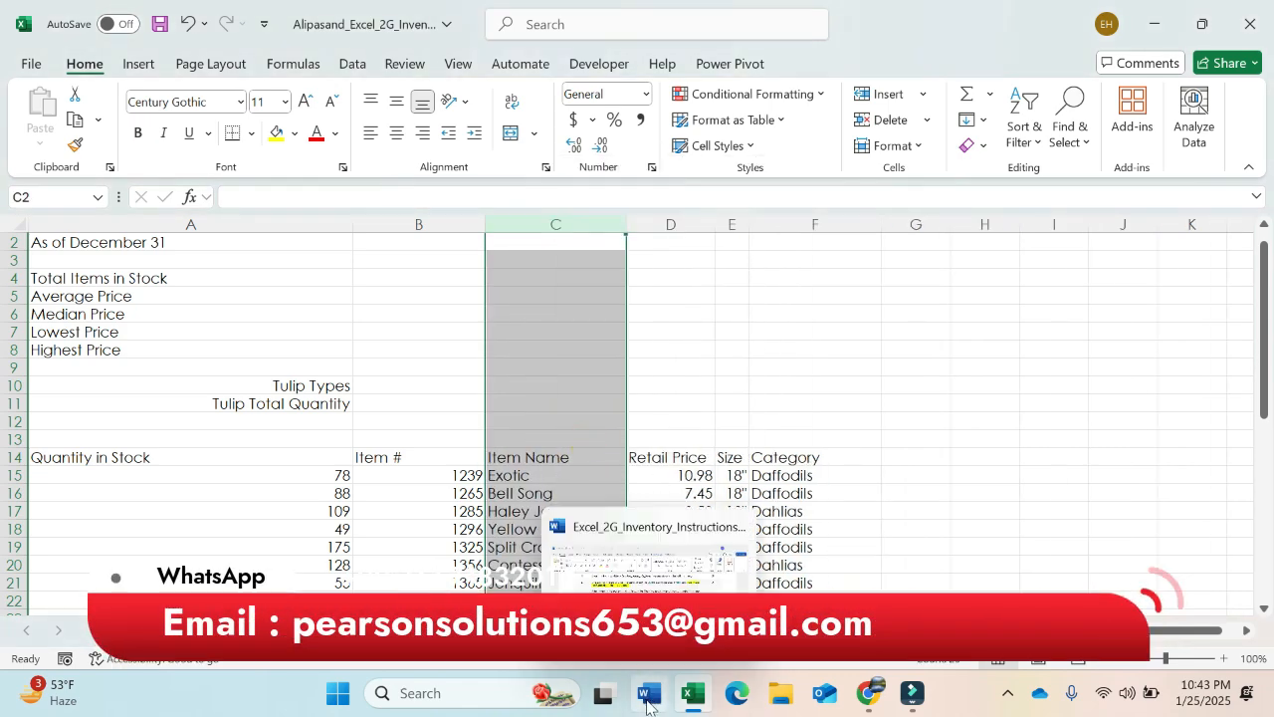
# Highlight "Apply AutoFit to columns A:F." in the Word instructions in yellow, and AutoFit the width of columns A:F on the Excel Bulbs sheet.
pyautogui.click(647, 701)
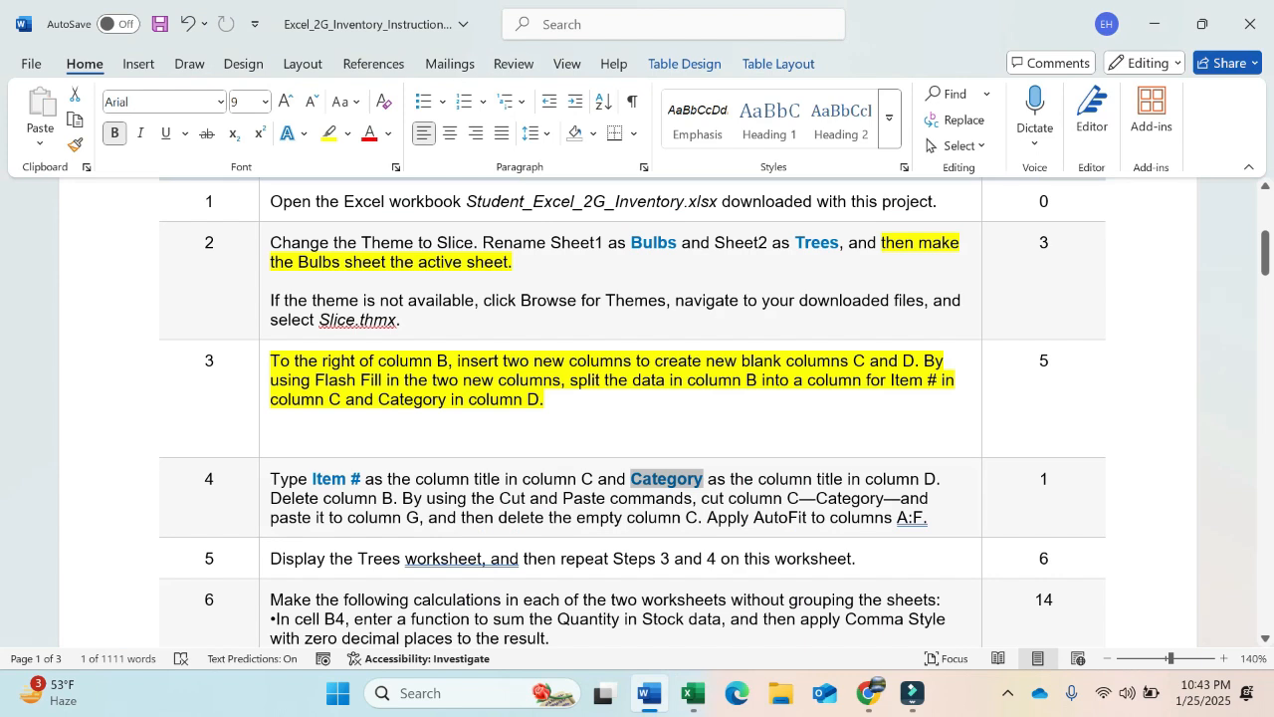
pyautogui.moveTo(707, 518); pyautogui.dragTo(928, 518)
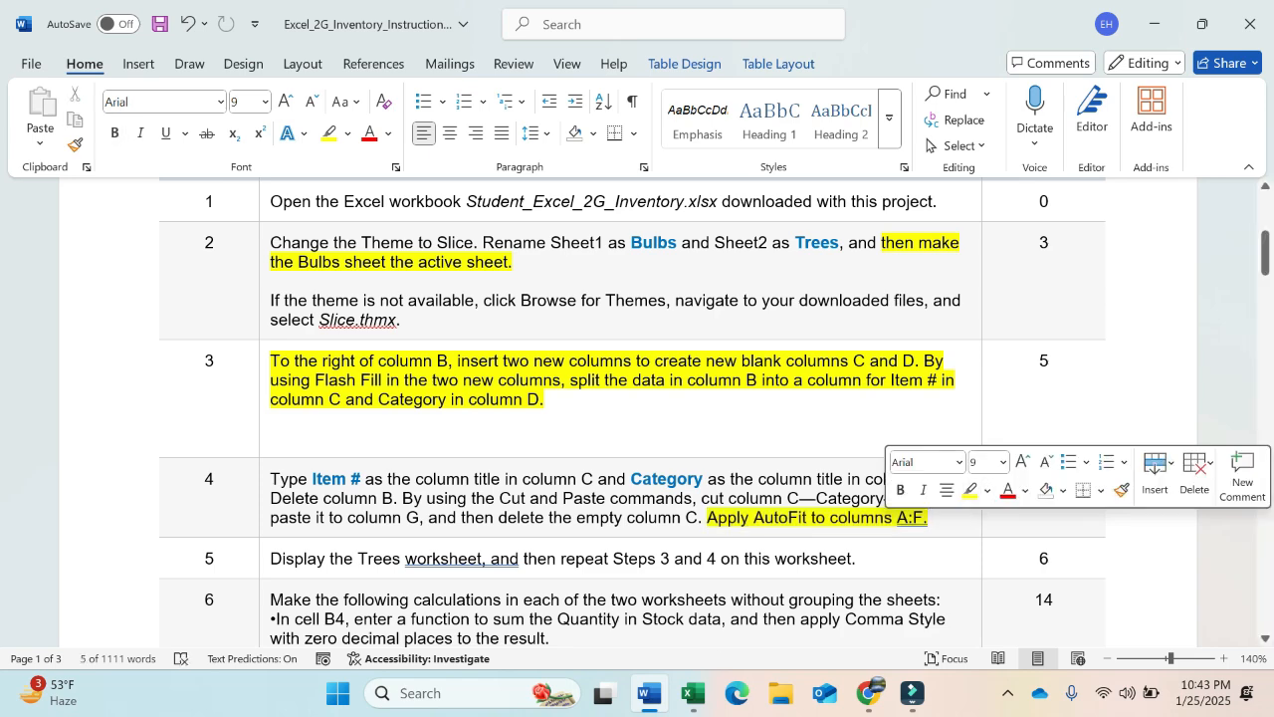
pyautogui.click(694, 694)
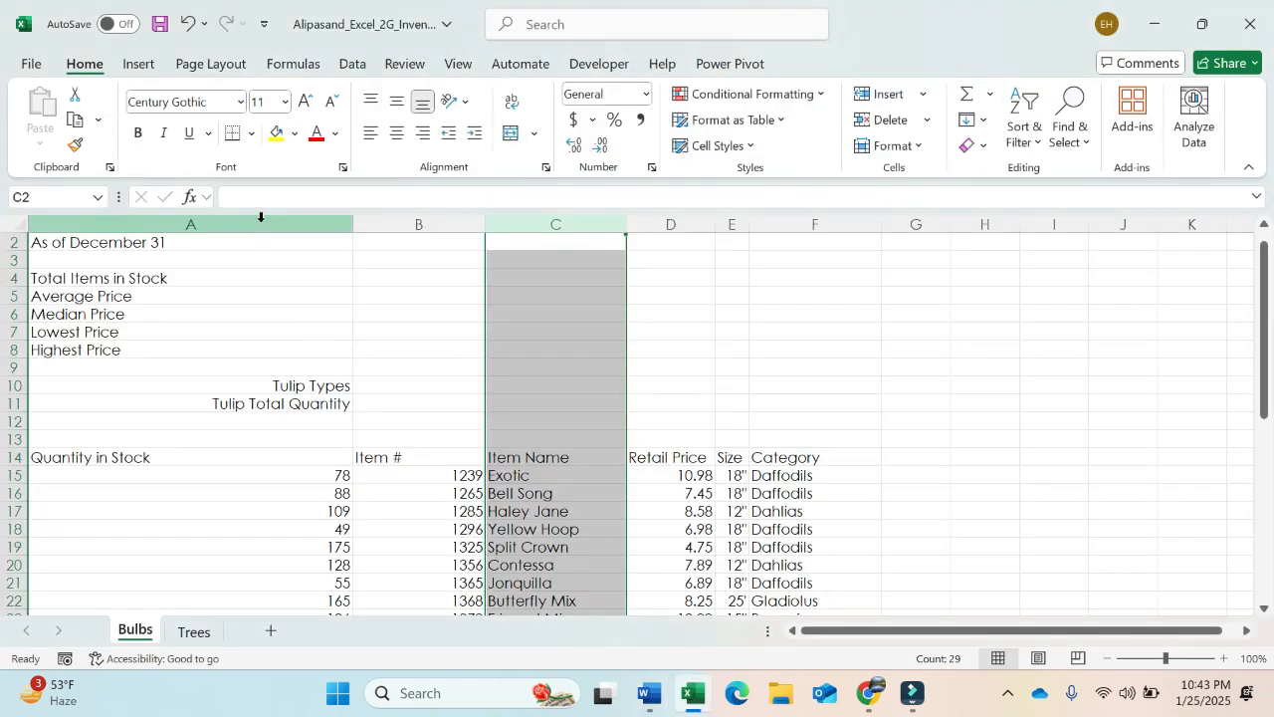
pyautogui.moveTo(261, 219); pyautogui.dragTo(848, 237)
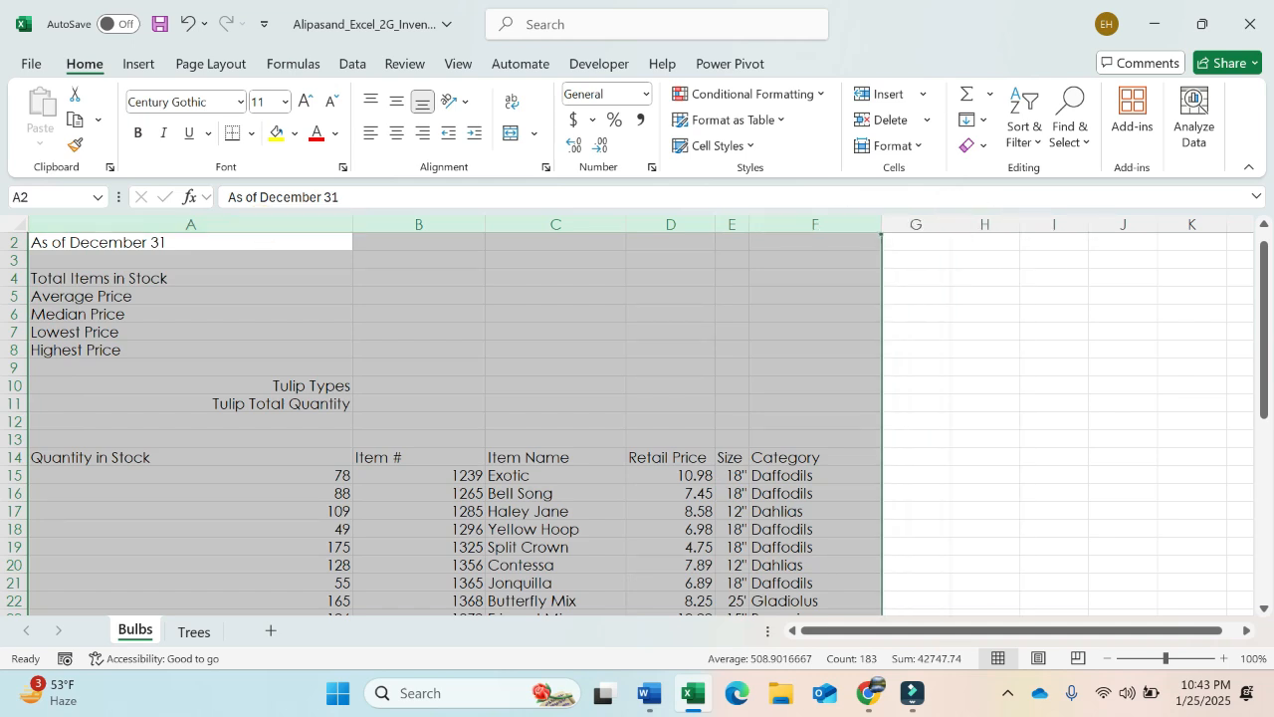
pyautogui.click(918, 146)
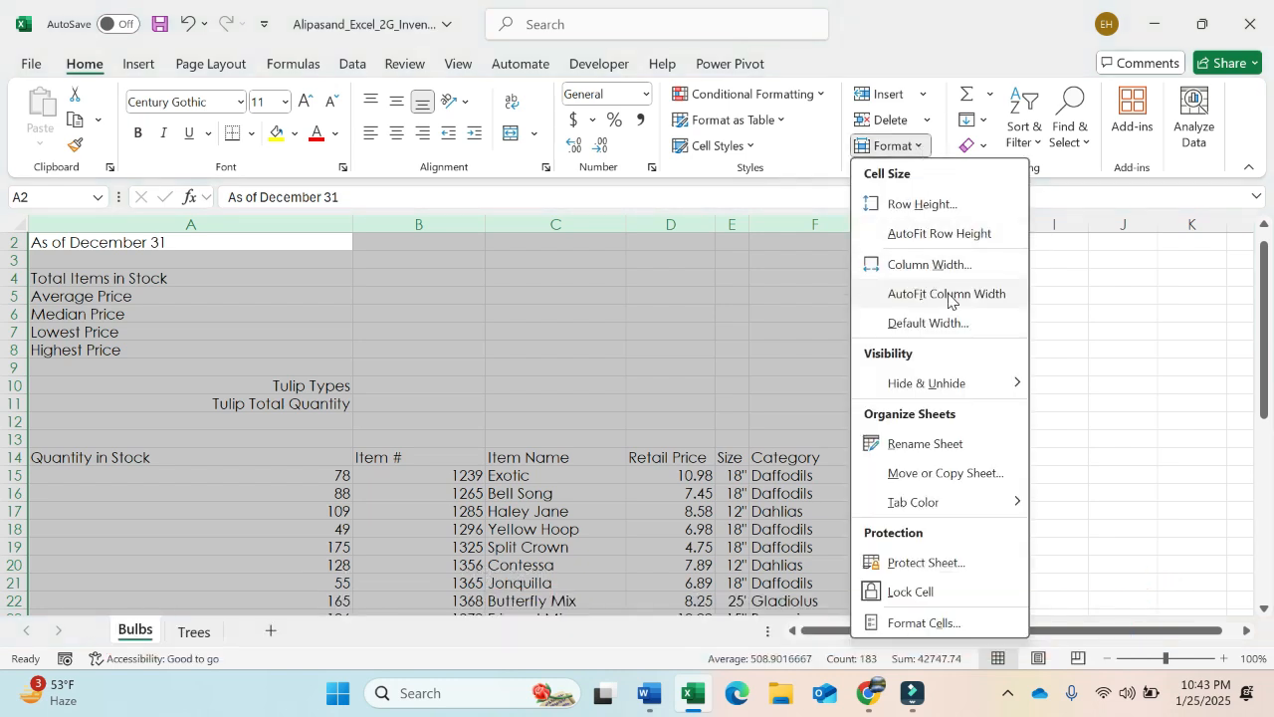
pyautogui.click(932, 295)
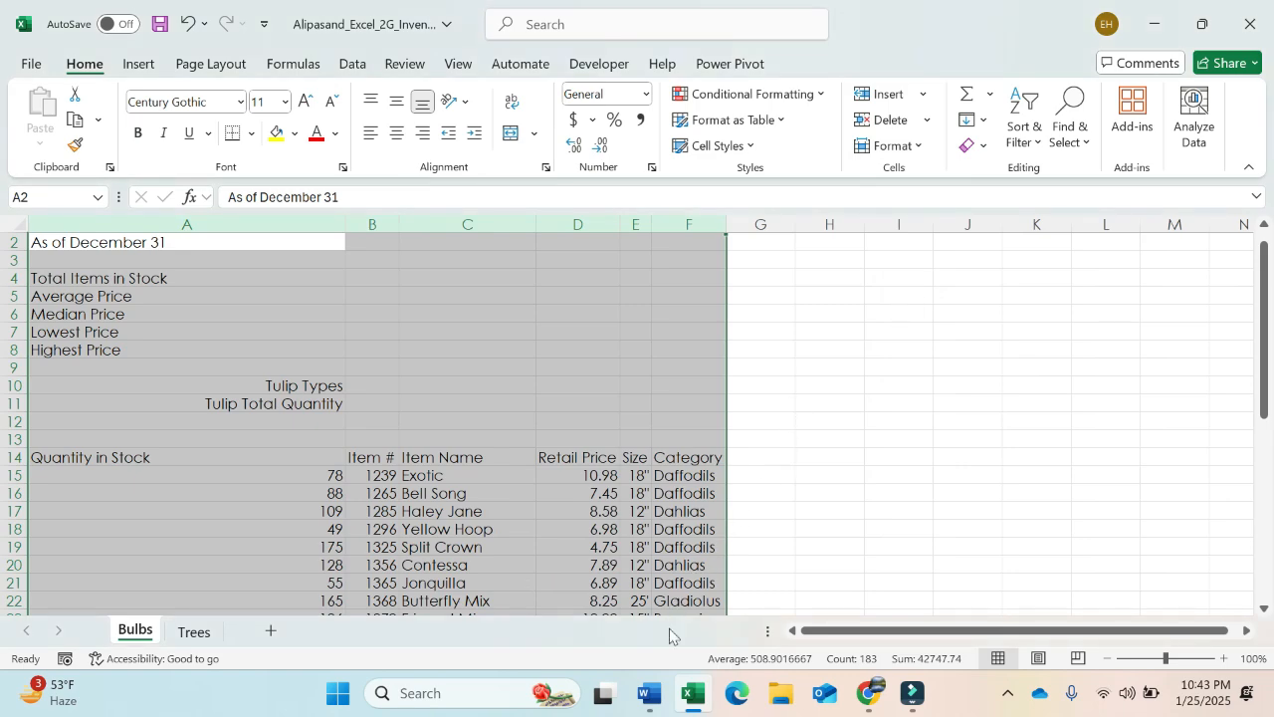
# Highlight "Display the Trees worksheet," in step 5 of the Word instructions in yellow, and display the Trees sheet in Excel.
pyautogui.click(649, 694)
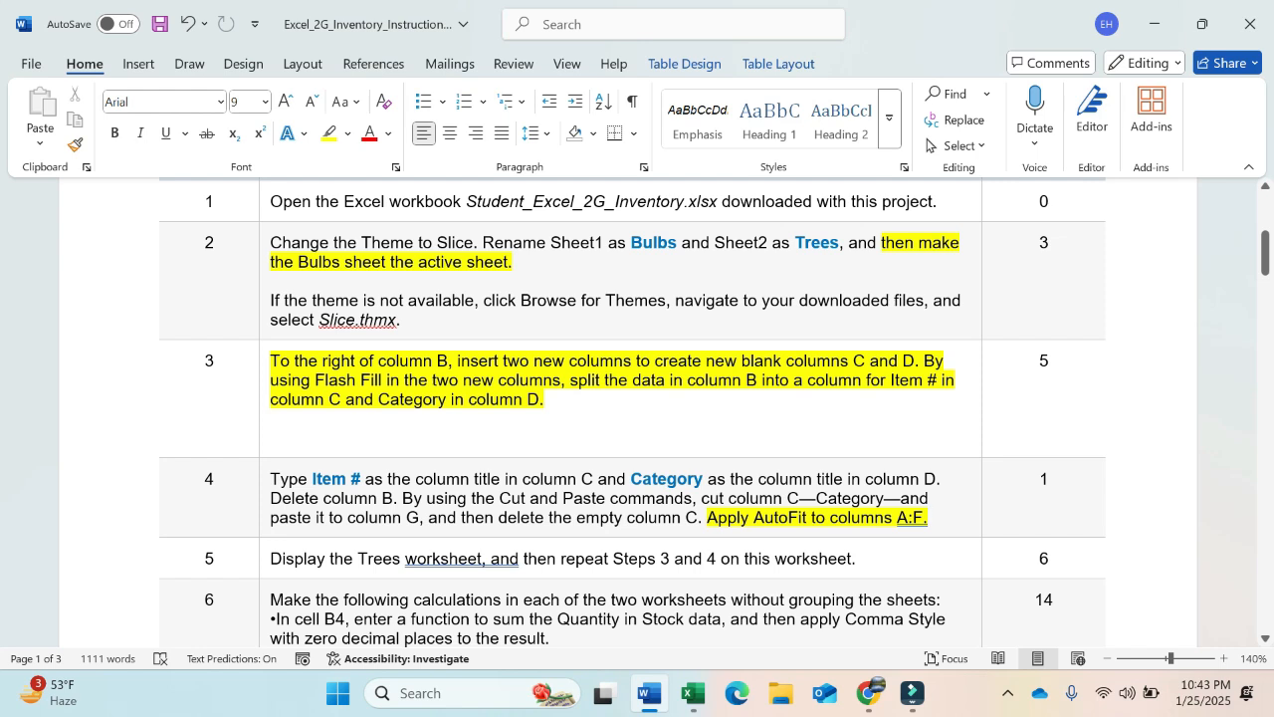
pyautogui.moveTo(271, 558); pyautogui.dragTo(519, 559)
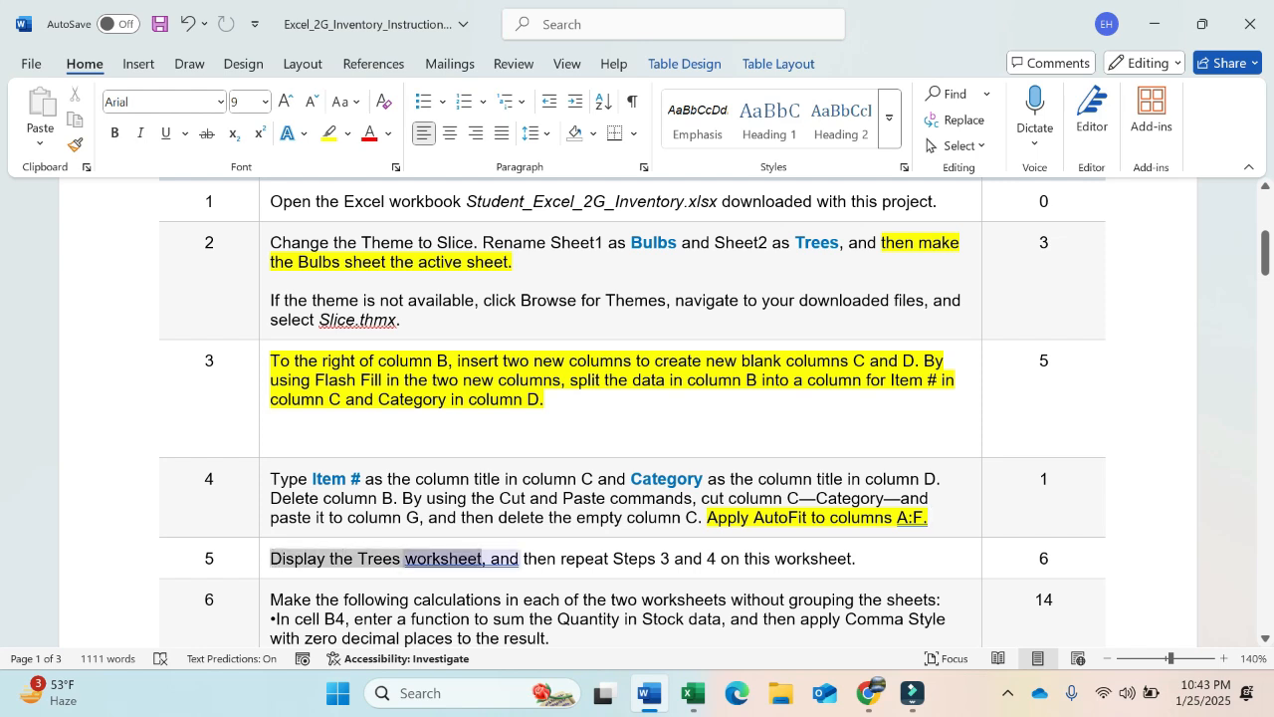
pyautogui.click(570, 526)
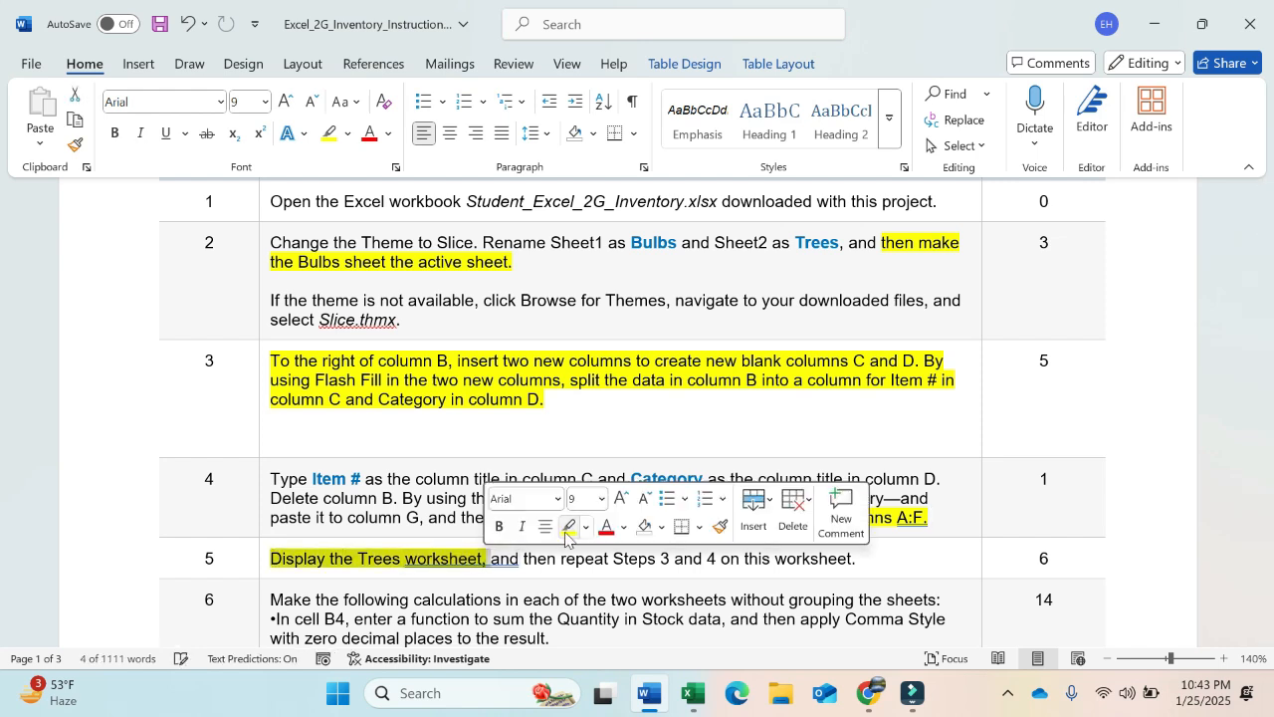
pyautogui.click(694, 694)
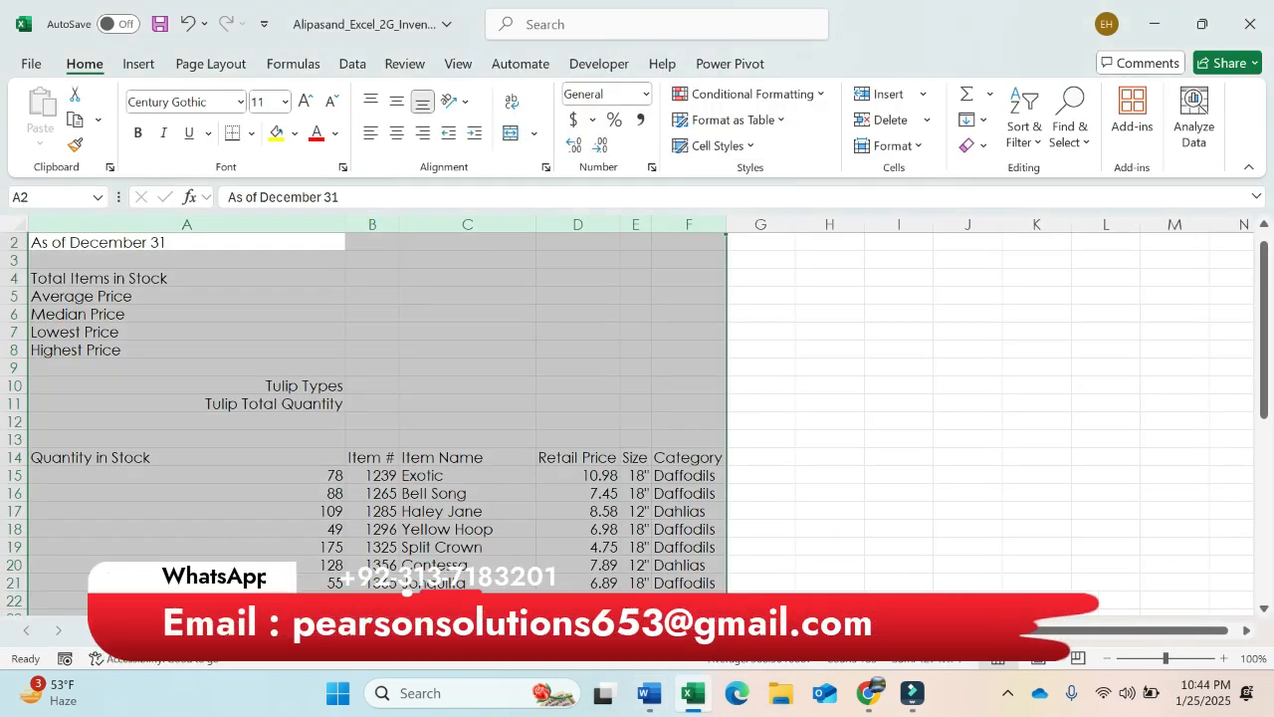
pyautogui.click(167, 631)
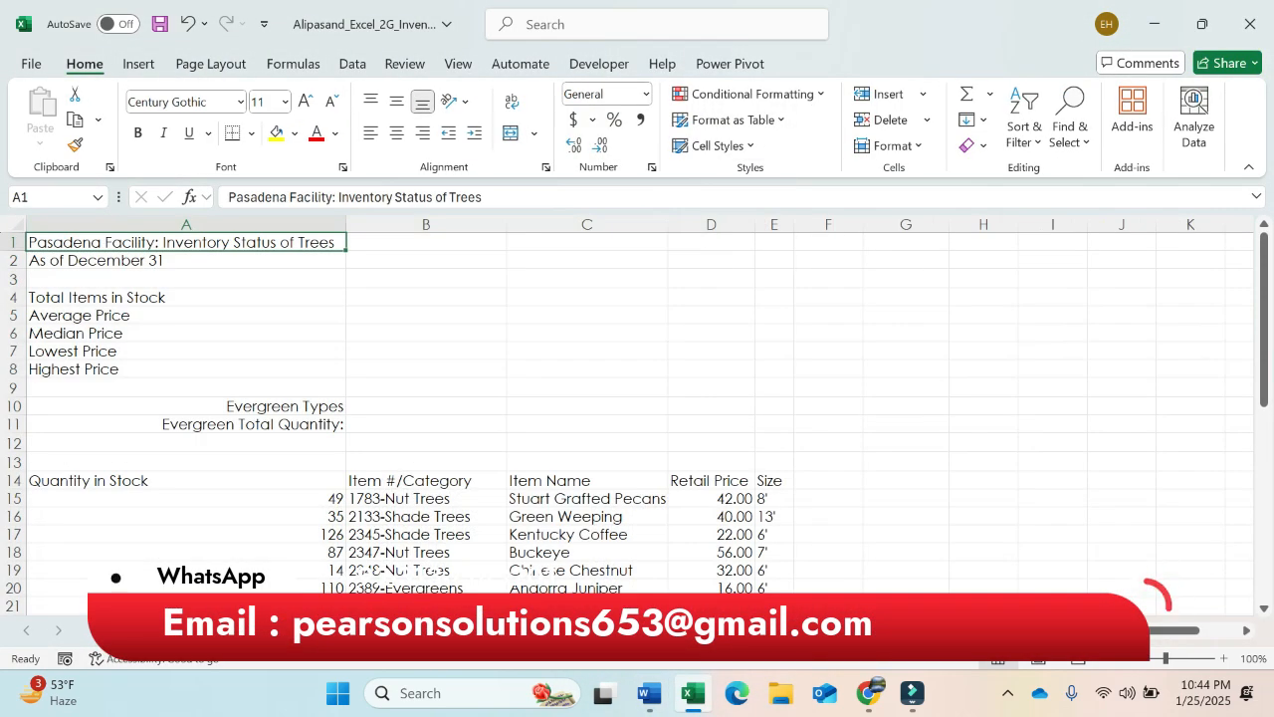
# Review step 5 in the Word instructions, and insert two blank columns C and D before Item Name on the Excel Trees sheet, selecting C14.
pyautogui.click(649, 694)
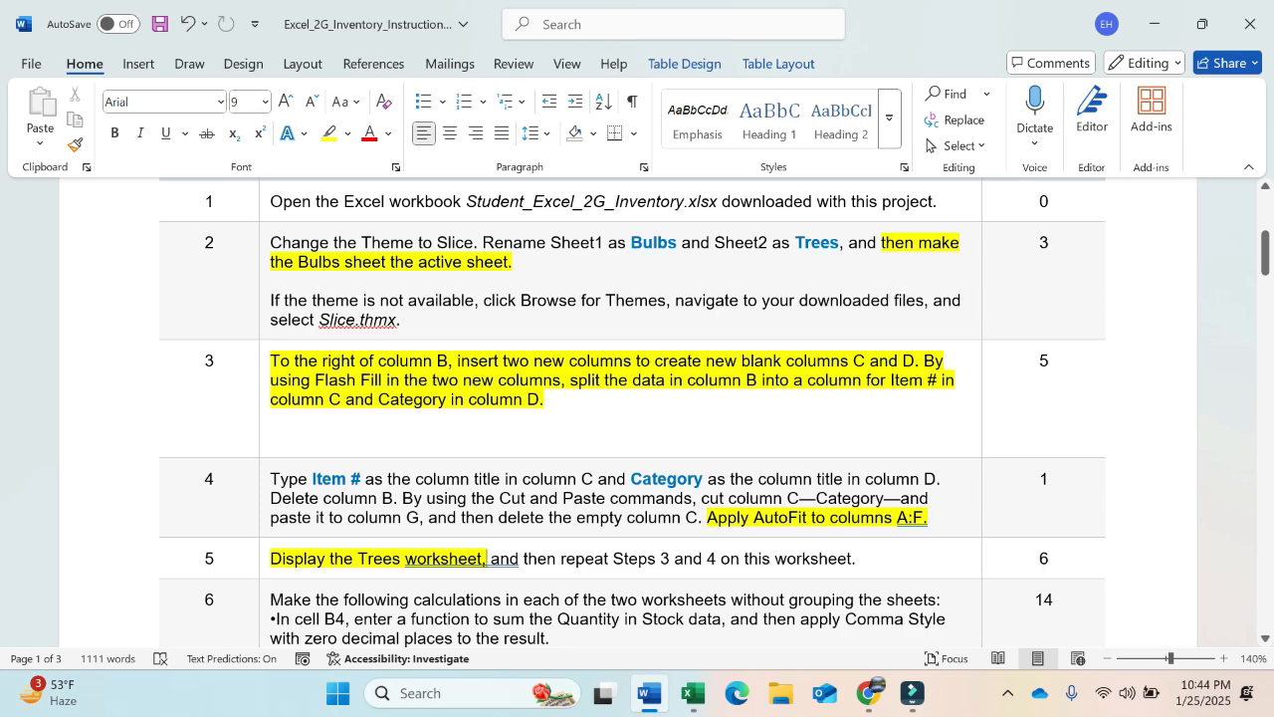
pyautogui.click(678, 703)
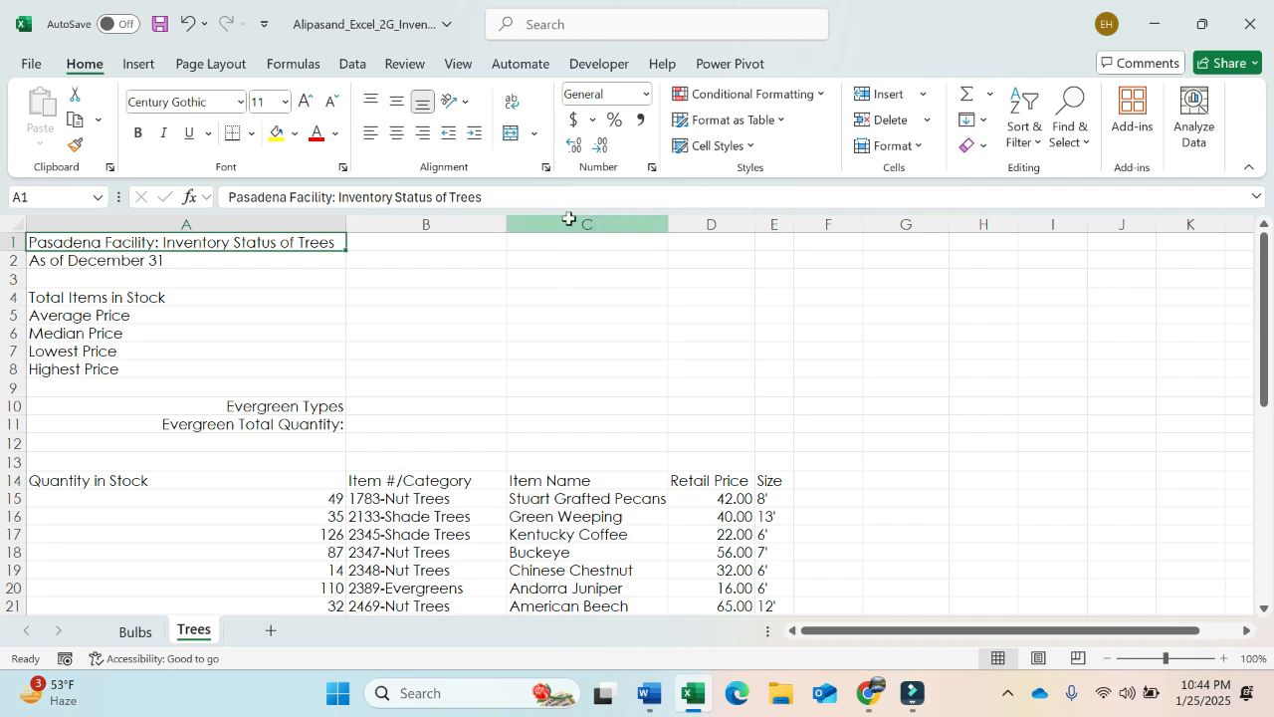
pyautogui.moveTo(569, 218); pyautogui.dragTo(711, 219)
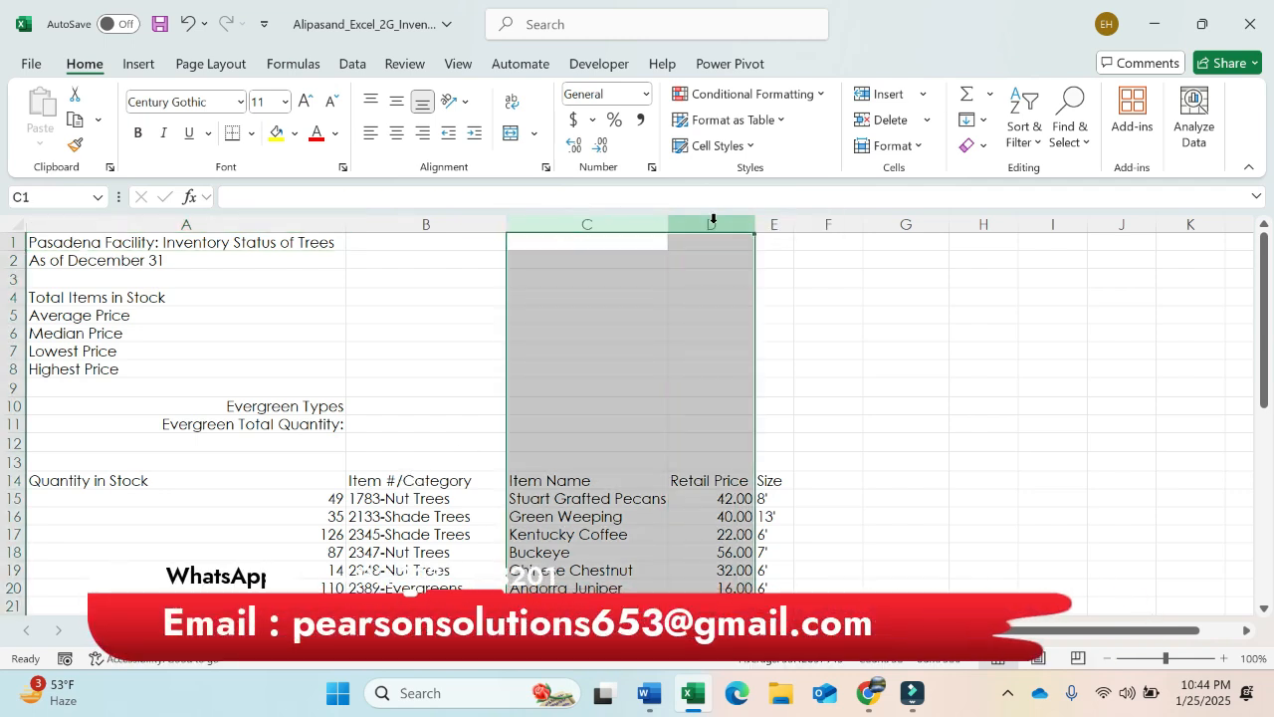
pyautogui.rightClick(713, 220)
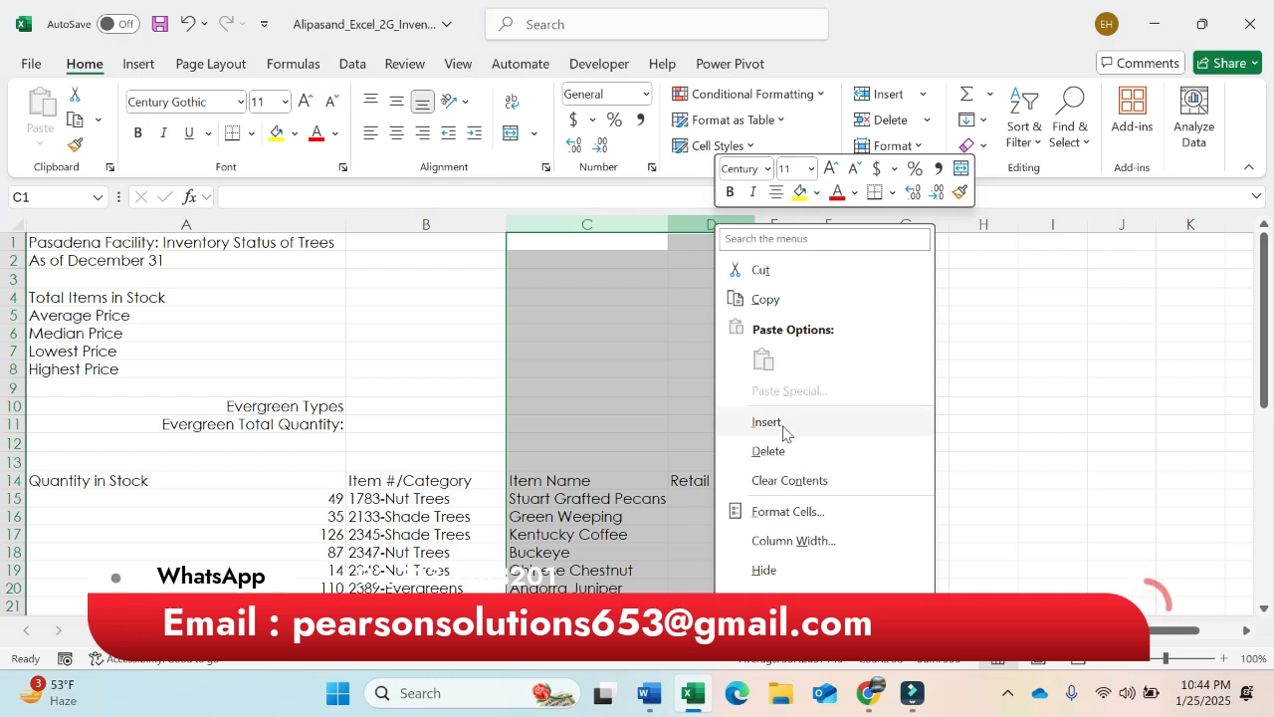
pyautogui.click(767, 422)
pyautogui.click(586, 474)
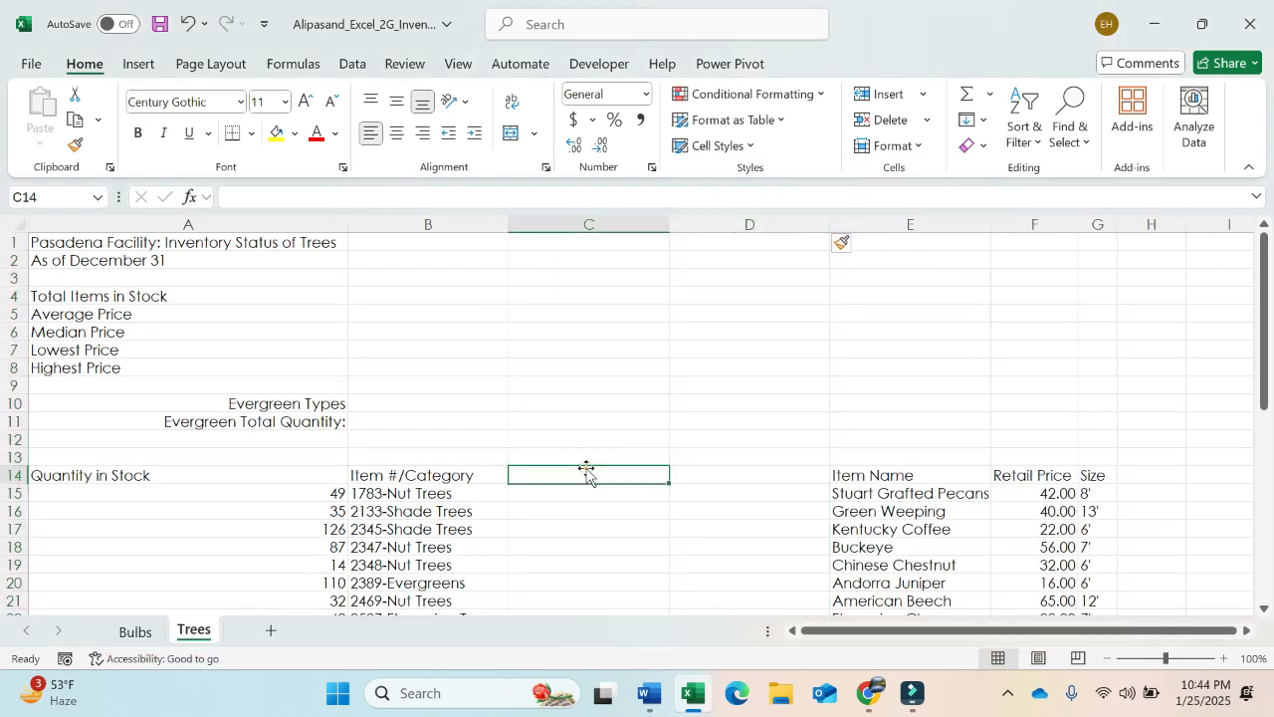
# Enter the column titles Item # in C14 and Category in D14 of the Trees sheet.
pyautogui.write('Item #')
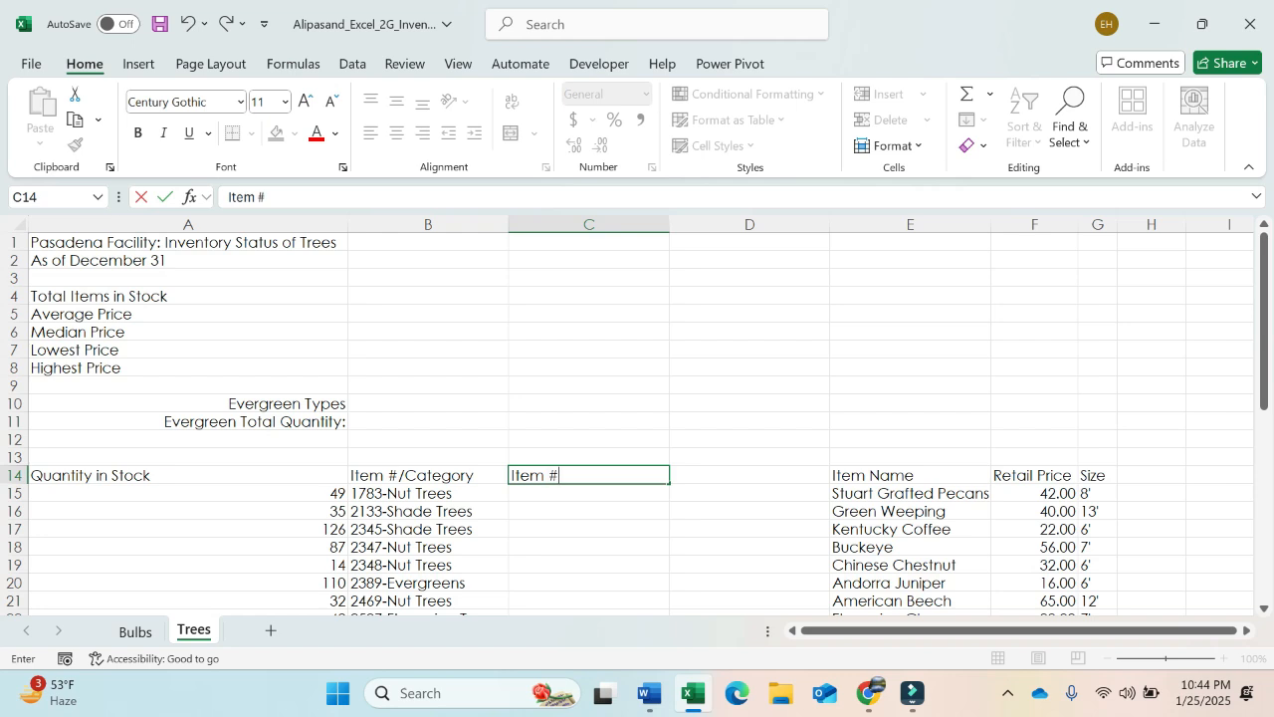
pyautogui.press('Tab')
pyautogui.write('C')
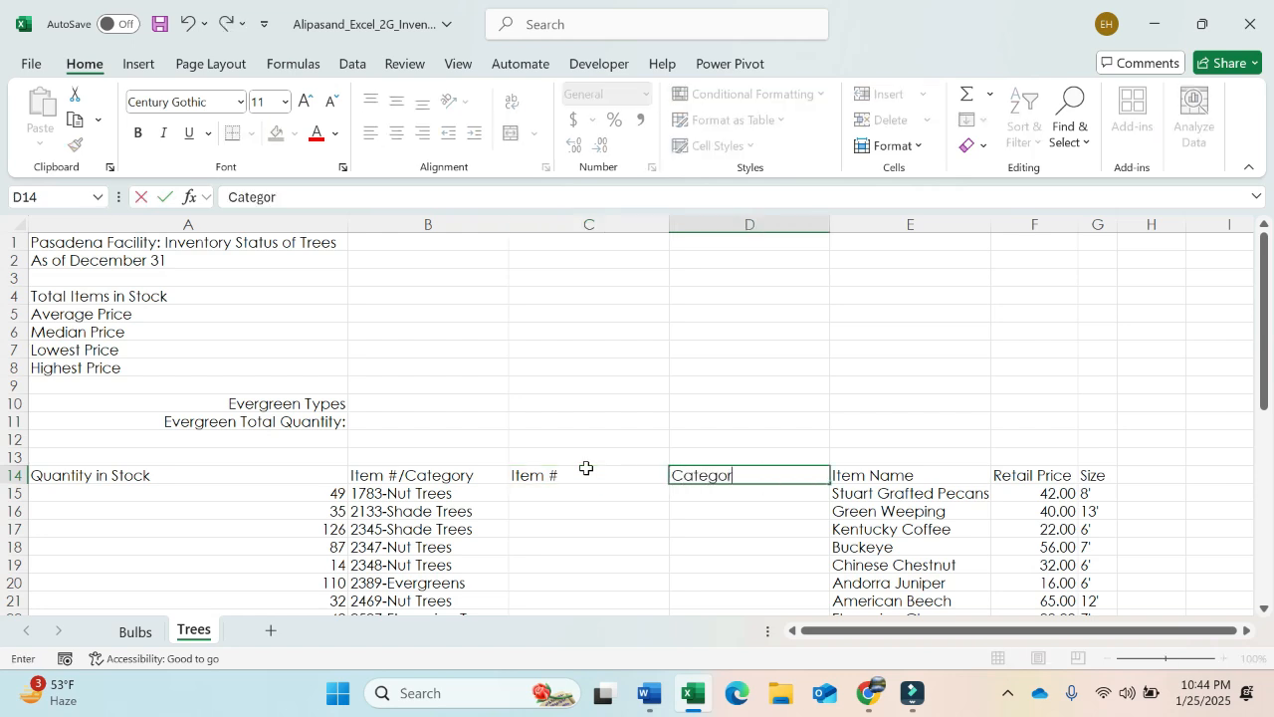
pyautogui.press('Return')
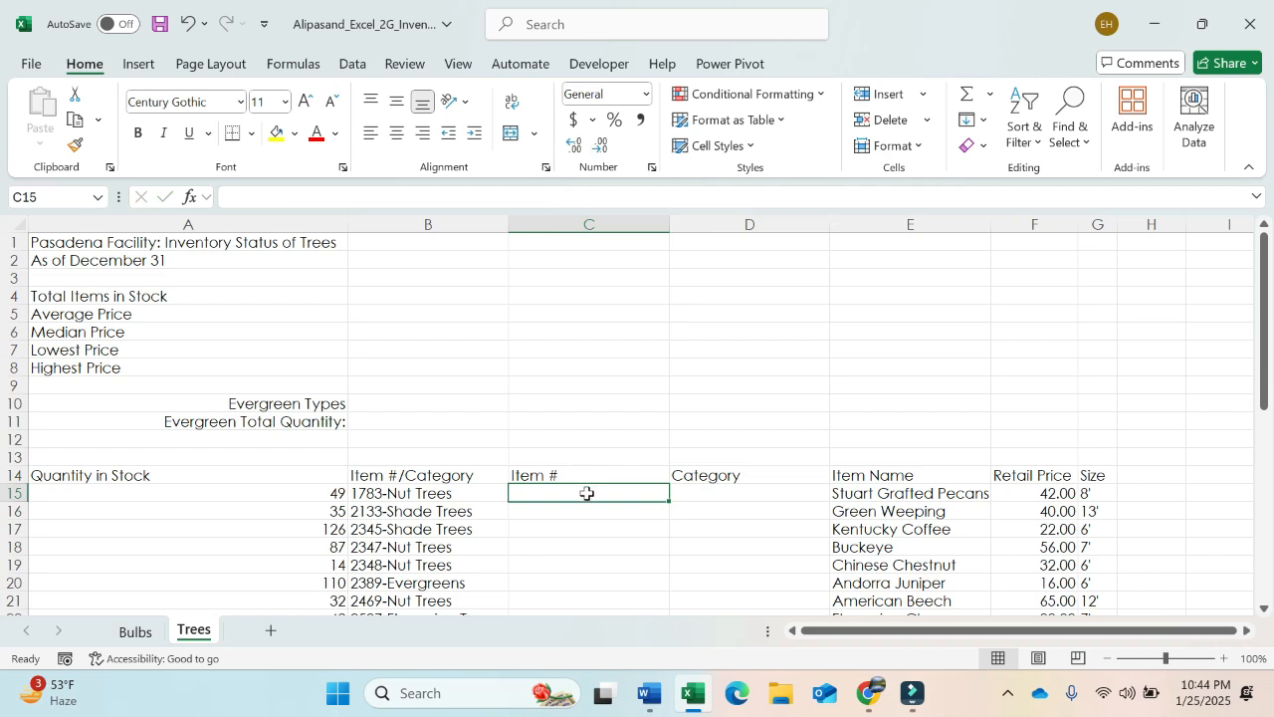
# Enter the item numbers 1783 in C15 and 2133 in C16 as the Flash Fill examples.
pyautogui.write('17')
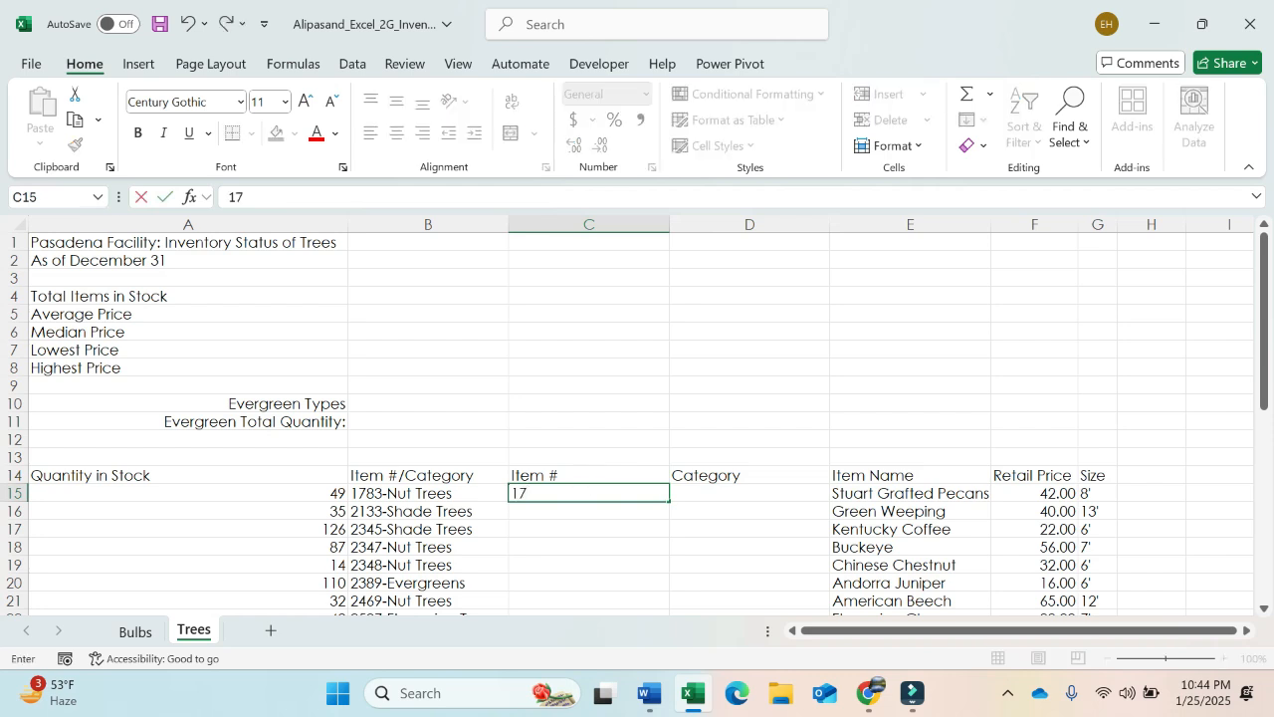
pyautogui.write('83')
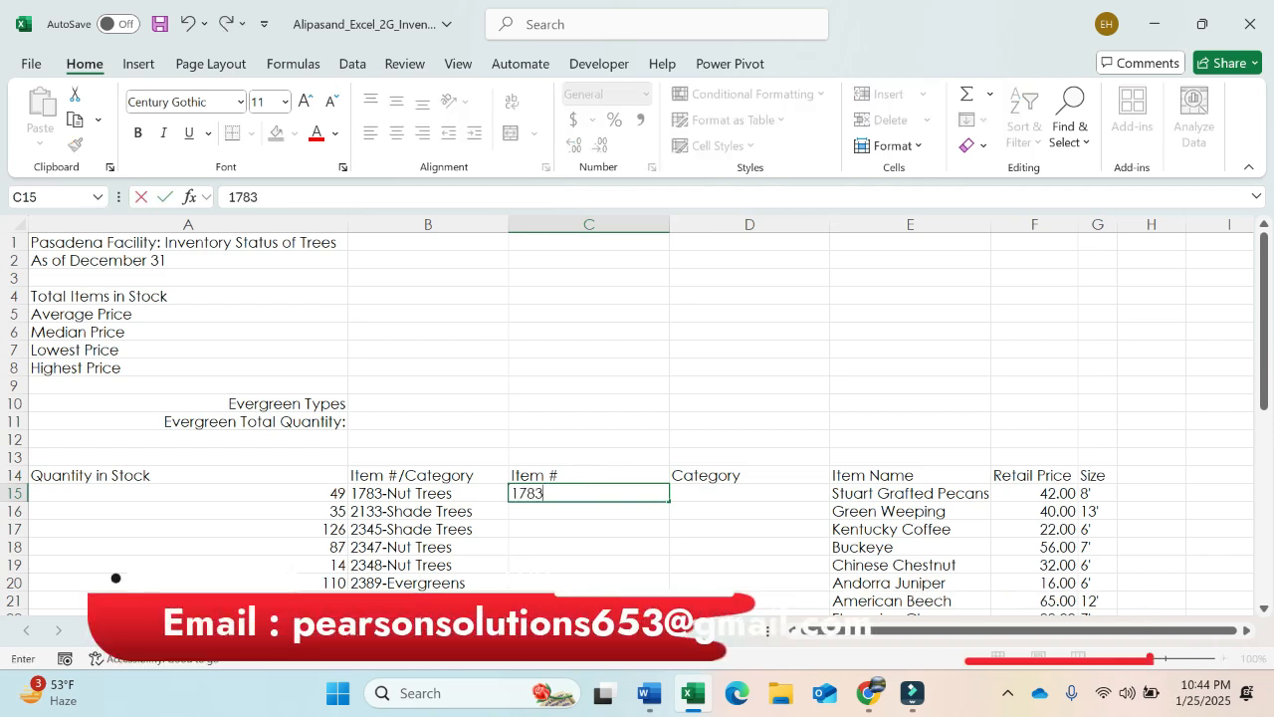
pyautogui.press('Return')
pyautogui.write('2133')
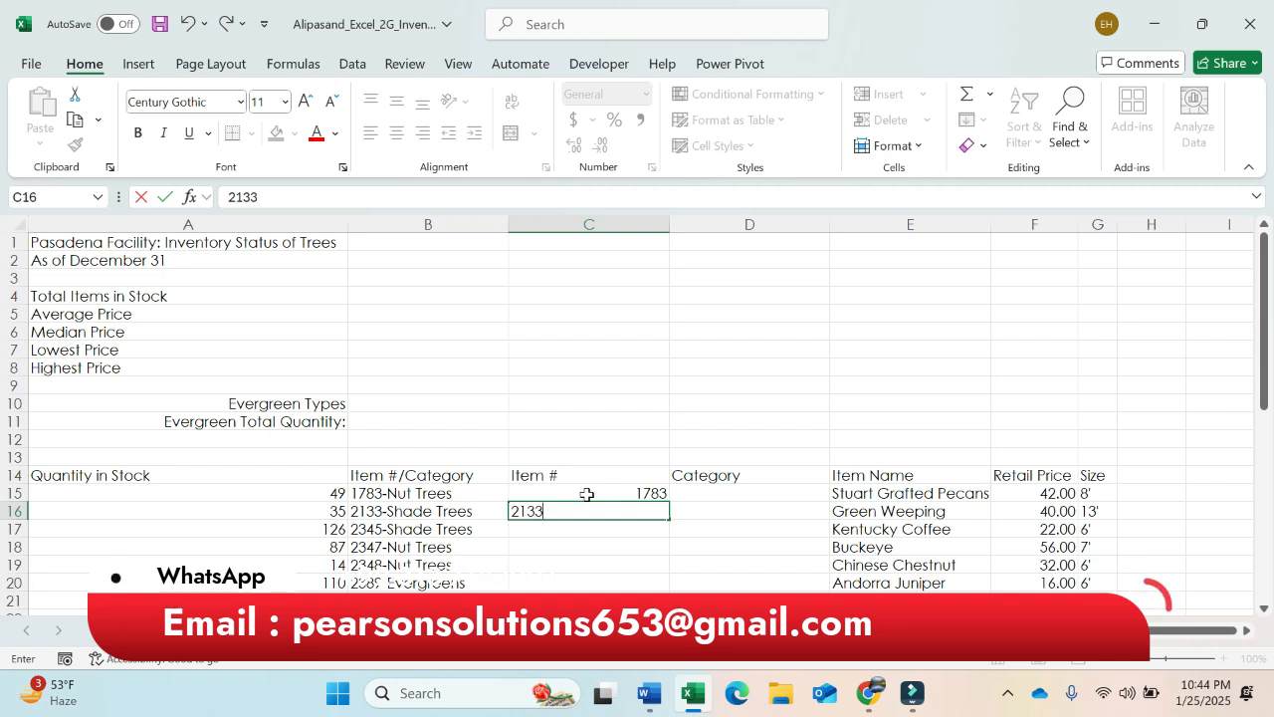
pyautogui.press('Return')
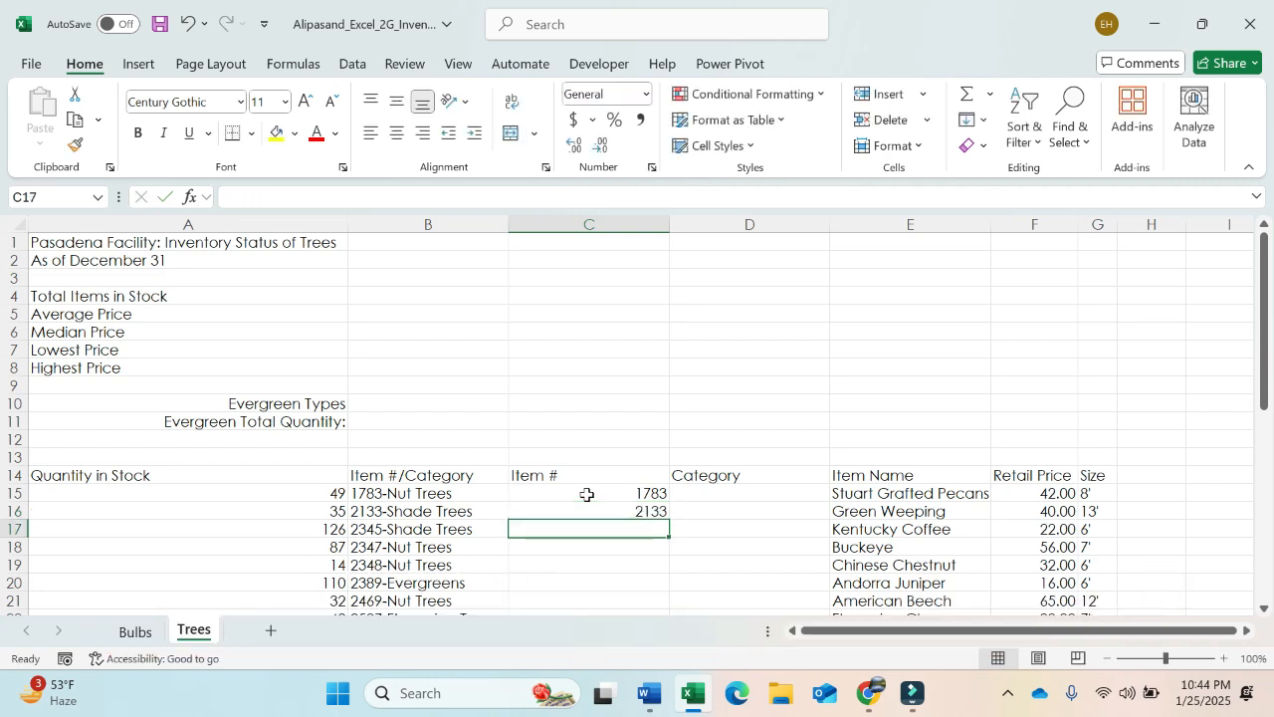
pyautogui.write('23')
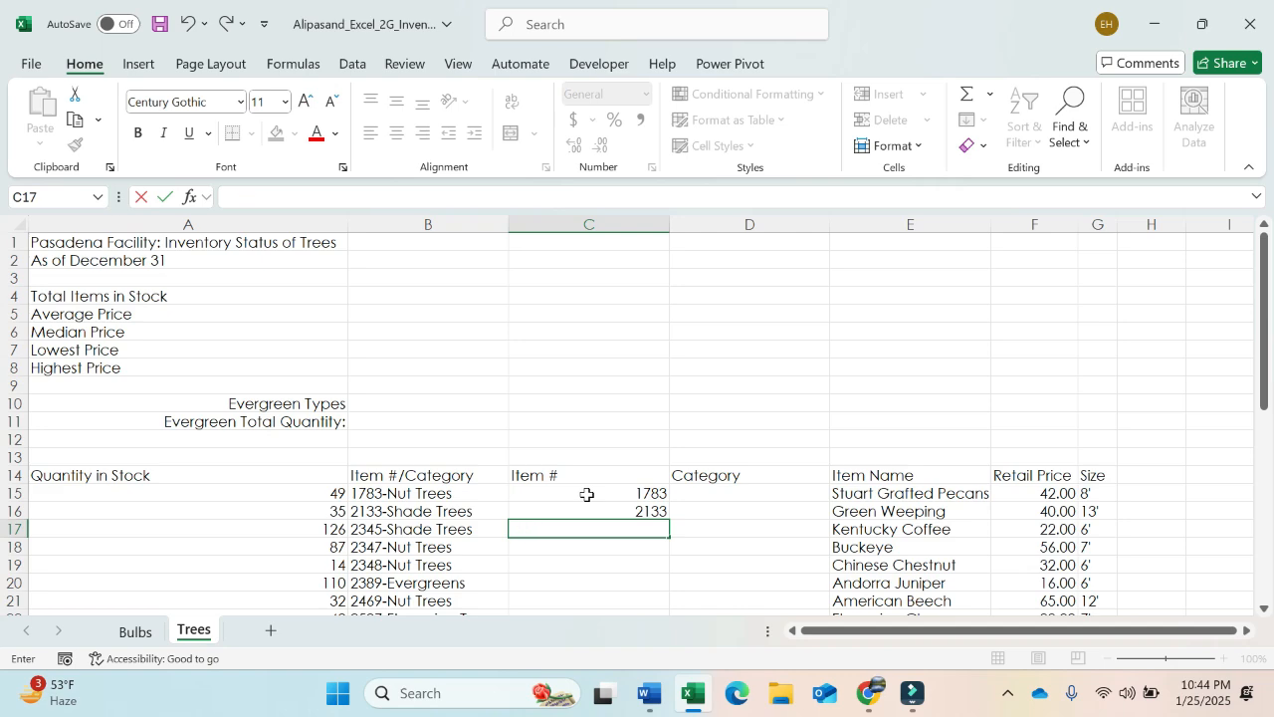
pyautogui.moveTo(614, 493); pyautogui.dragTo(586, 442)
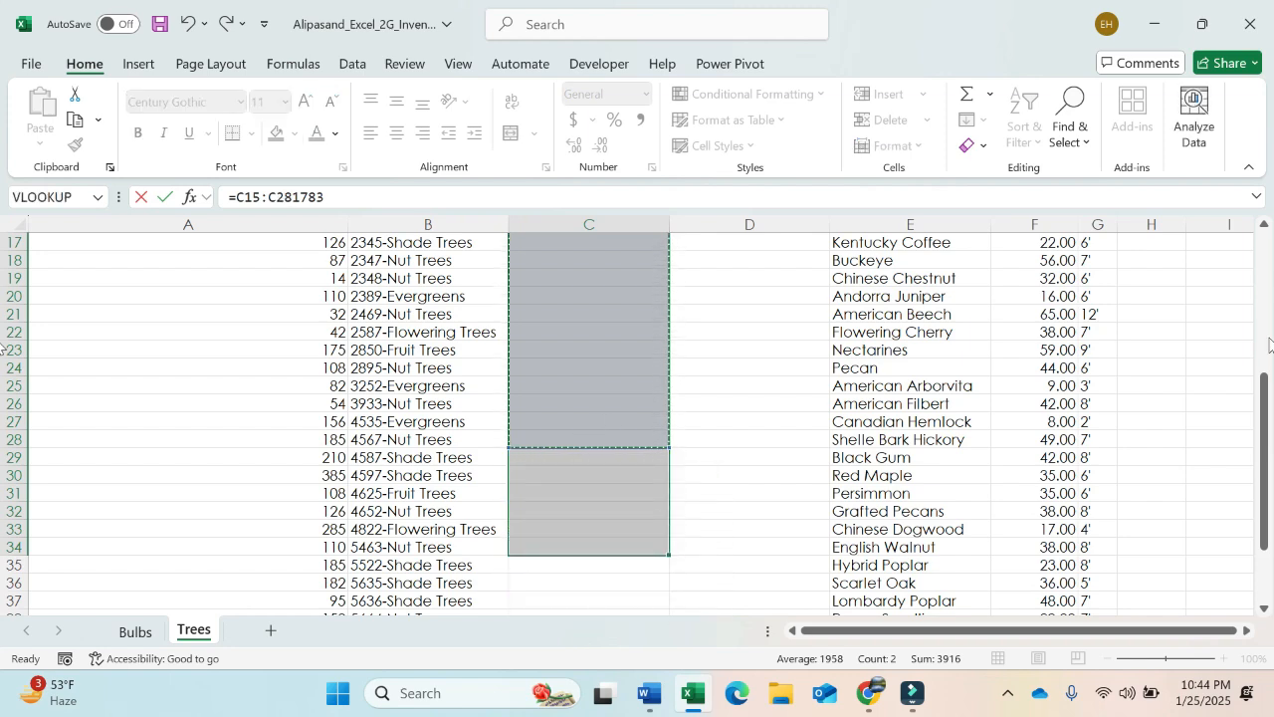
pyautogui.moveTo(1267, 370); pyautogui.dragTo(1252, 287)
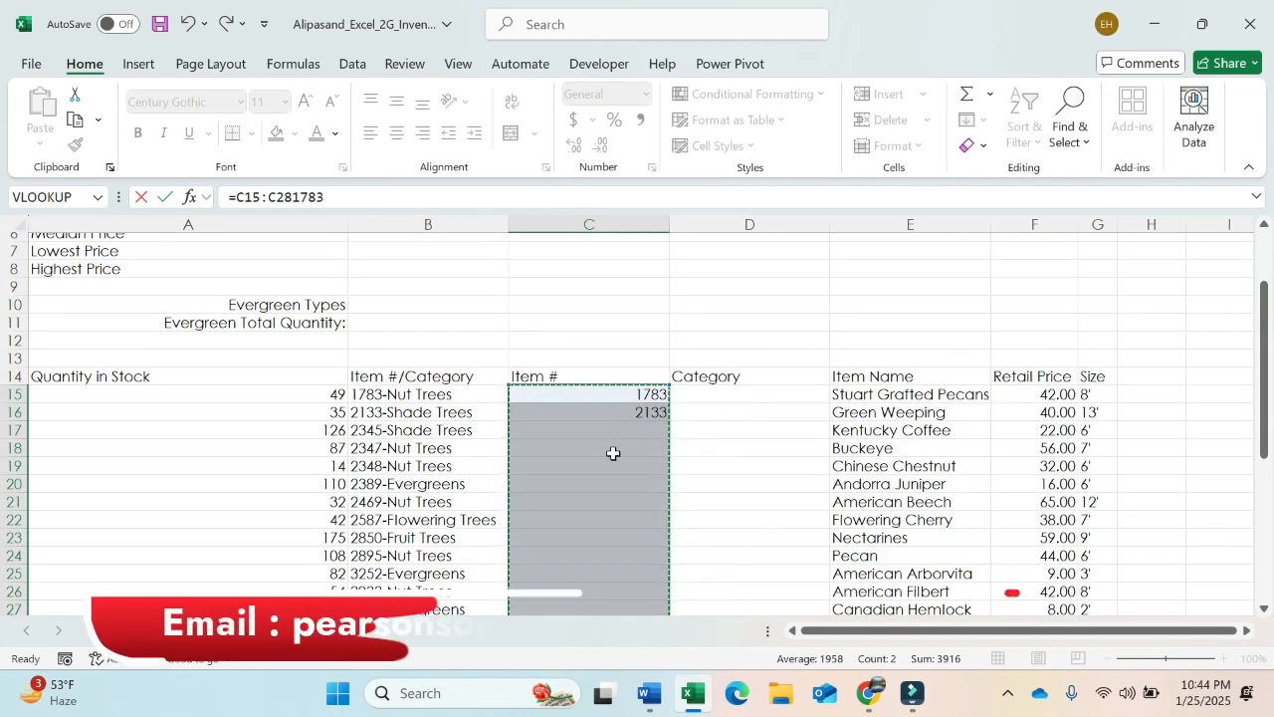
pyautogui.click(622, 448)
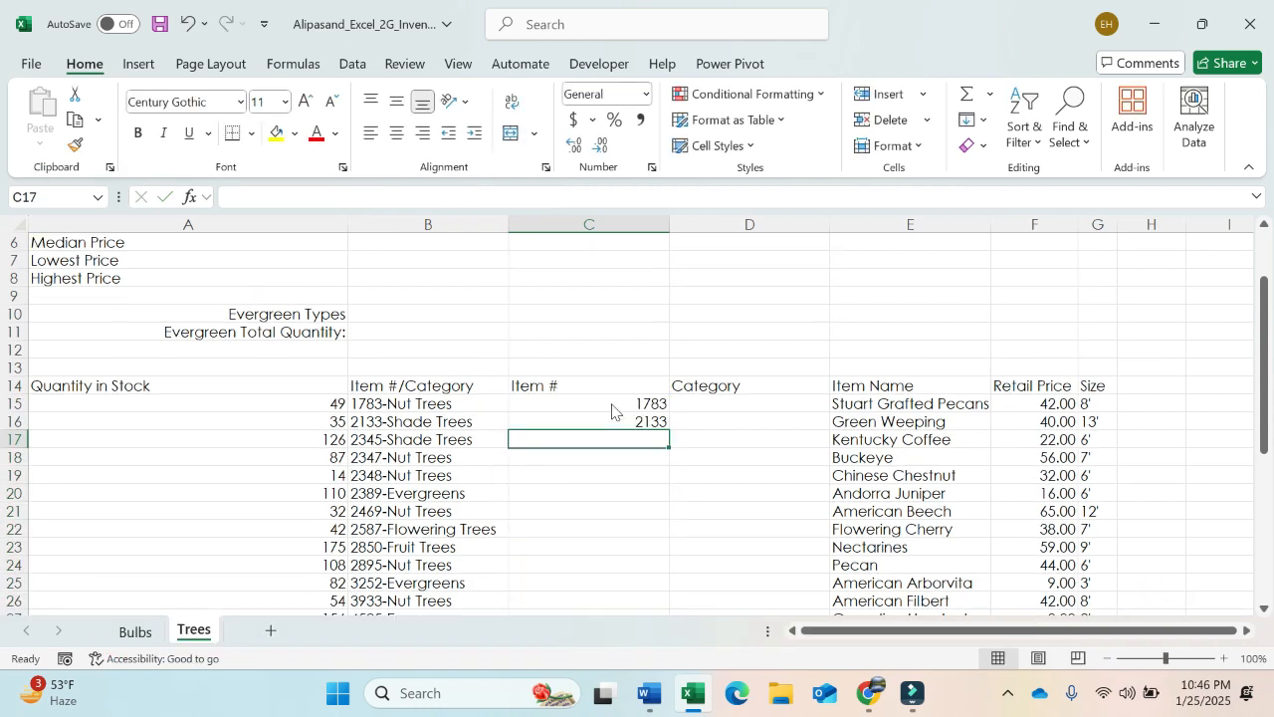
pyautogui.press('alt')
pyautogui.press('alt')
# Flash Fill the Item # column on the Trees sheet over C15:C42.
pyautogui.click(613, 404)
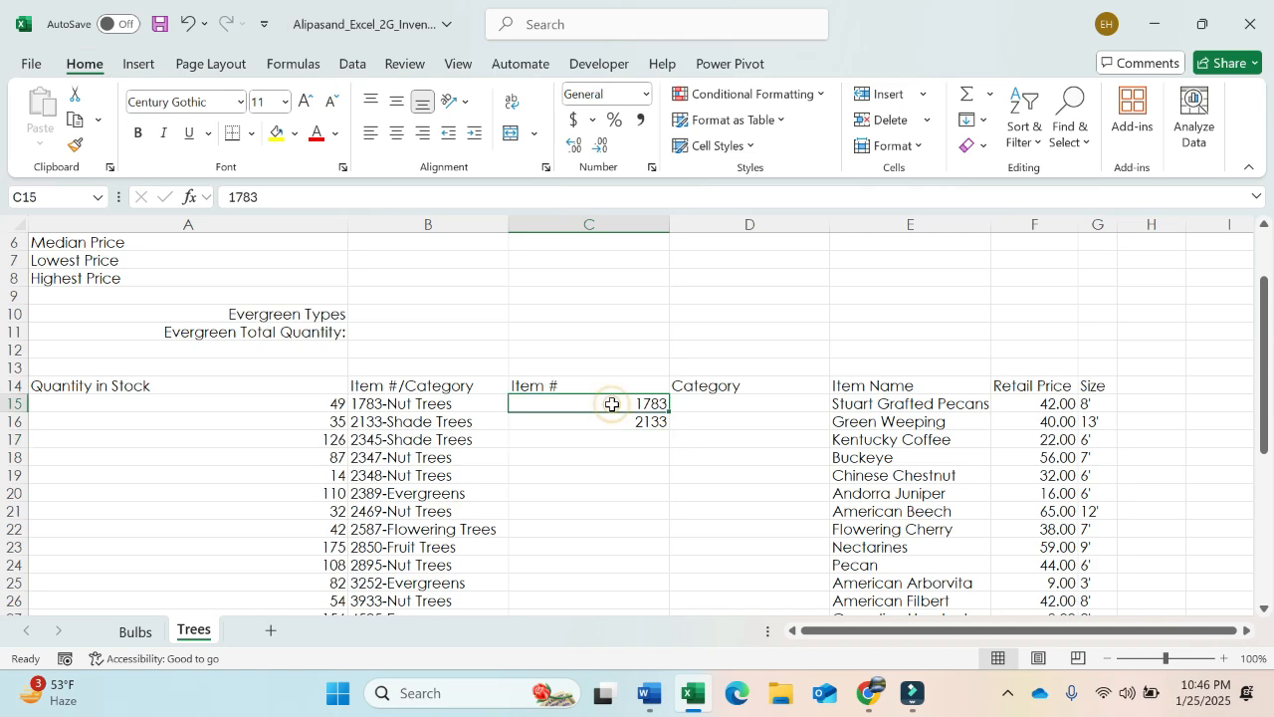
pyautogui.moveTo(612, 404); pyautogui.dragTo(572, 582)
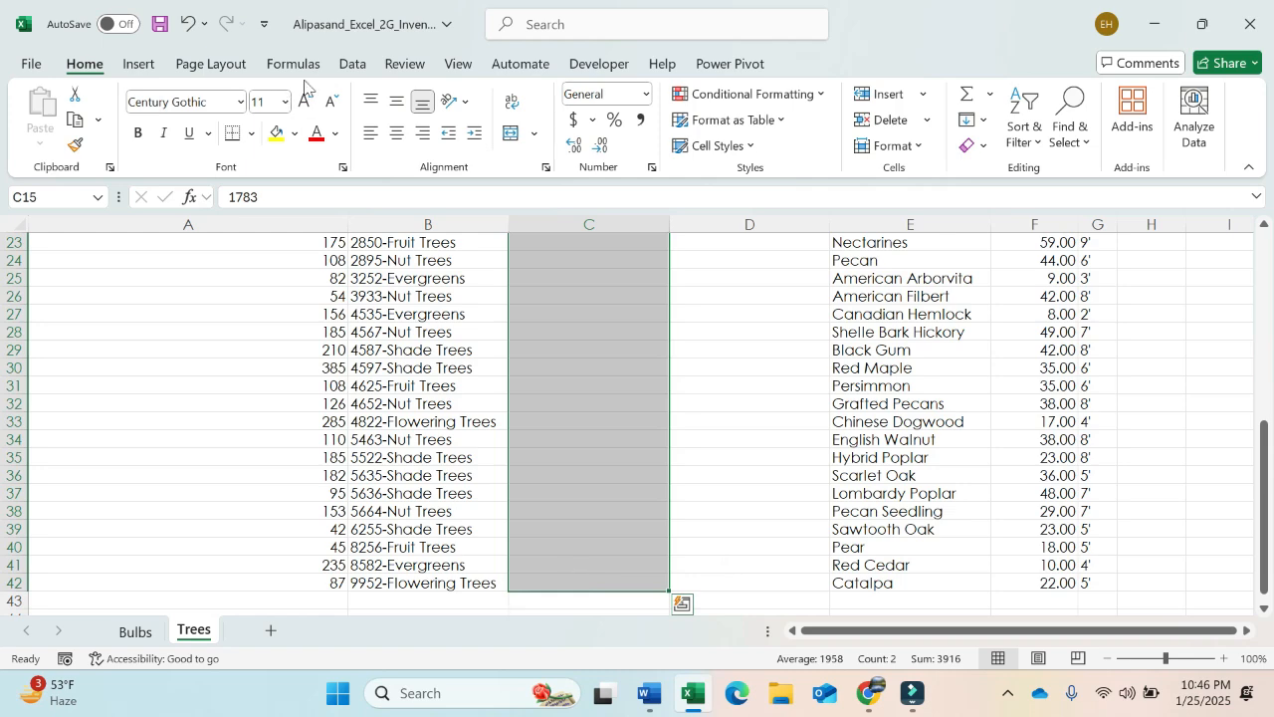
pyautogui.click(983, 123)
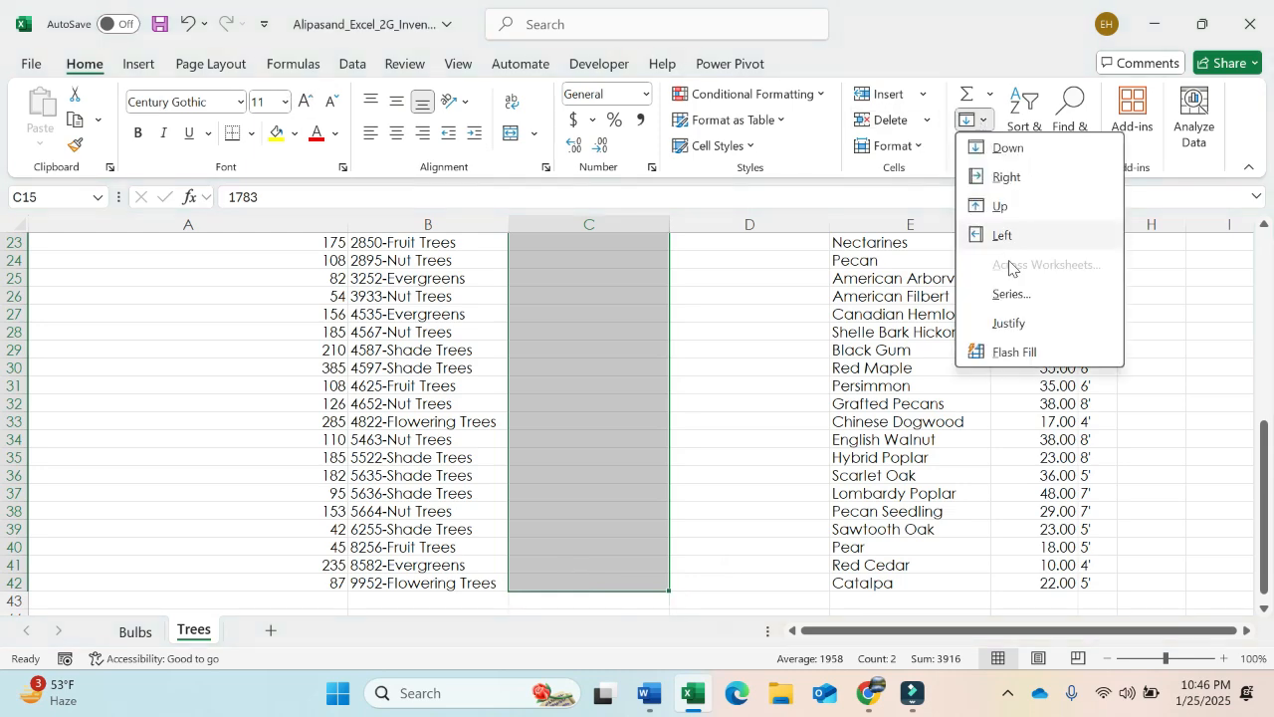
pyautogui.click(1033, 352)
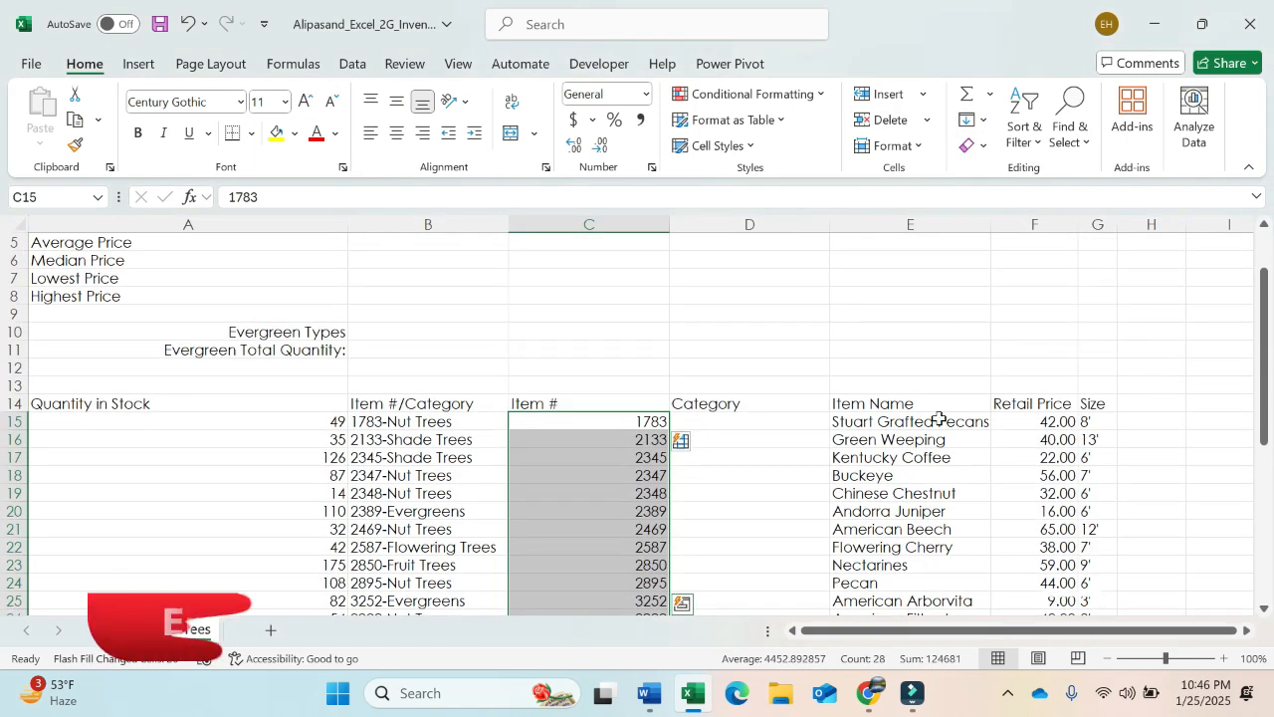
# Enter Nut Trees in D15 and Shade Trees in D16, accepting the Flash Fill suggestions for the rest of the Category column.
pyautogui.click(742, 421)
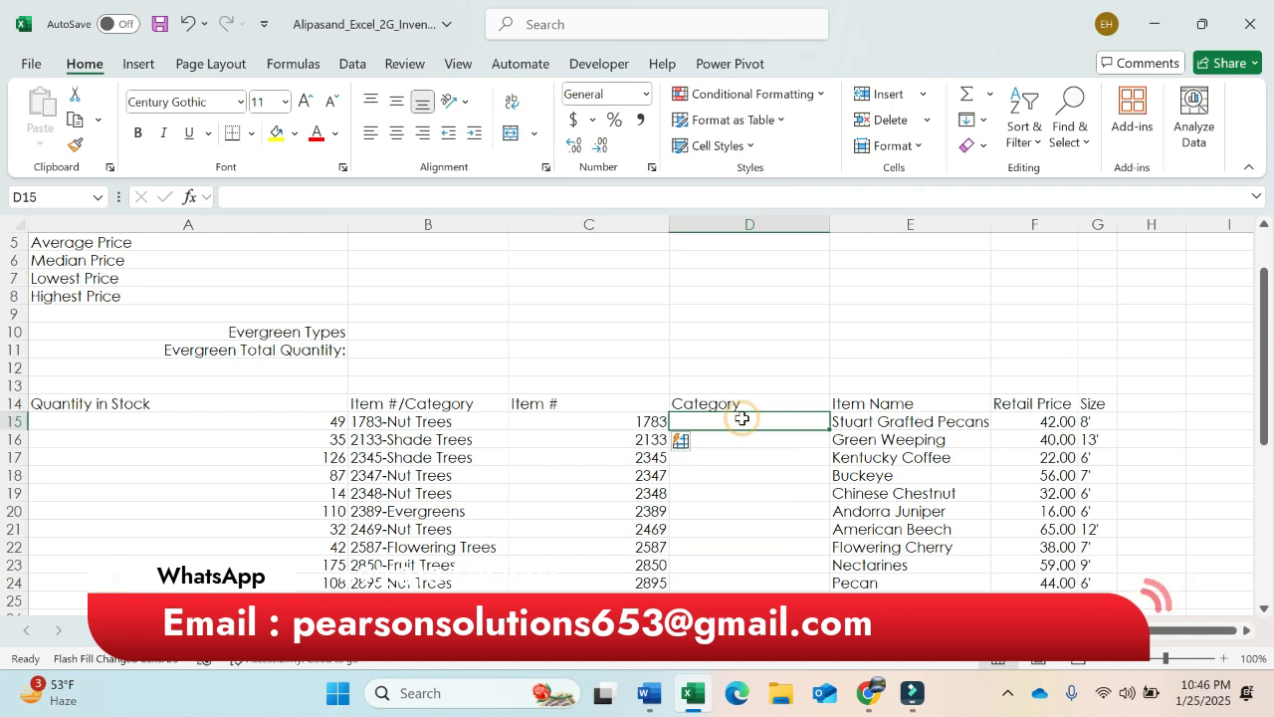
pyautogui.write('Nut T')
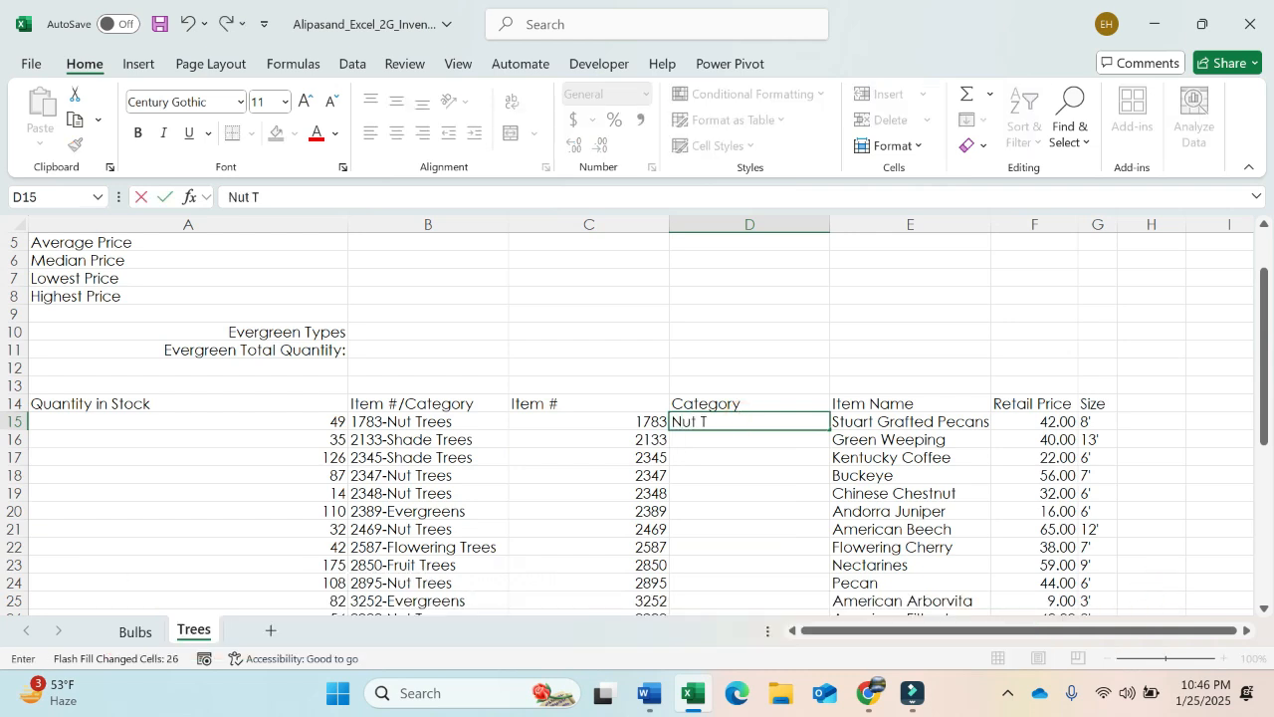
pyautogui.write('rees')
pyautogui.press('Return')
pyautogui.write('Shade Trees')
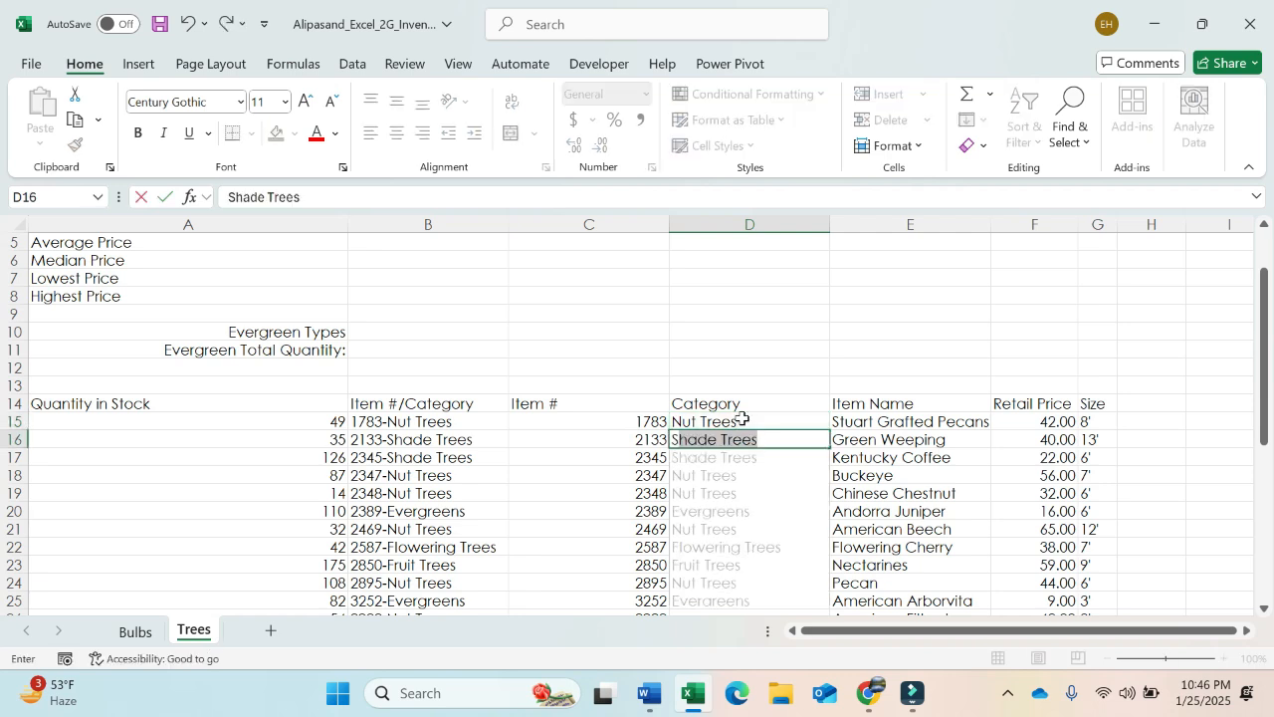
pyautogui.press('Return')
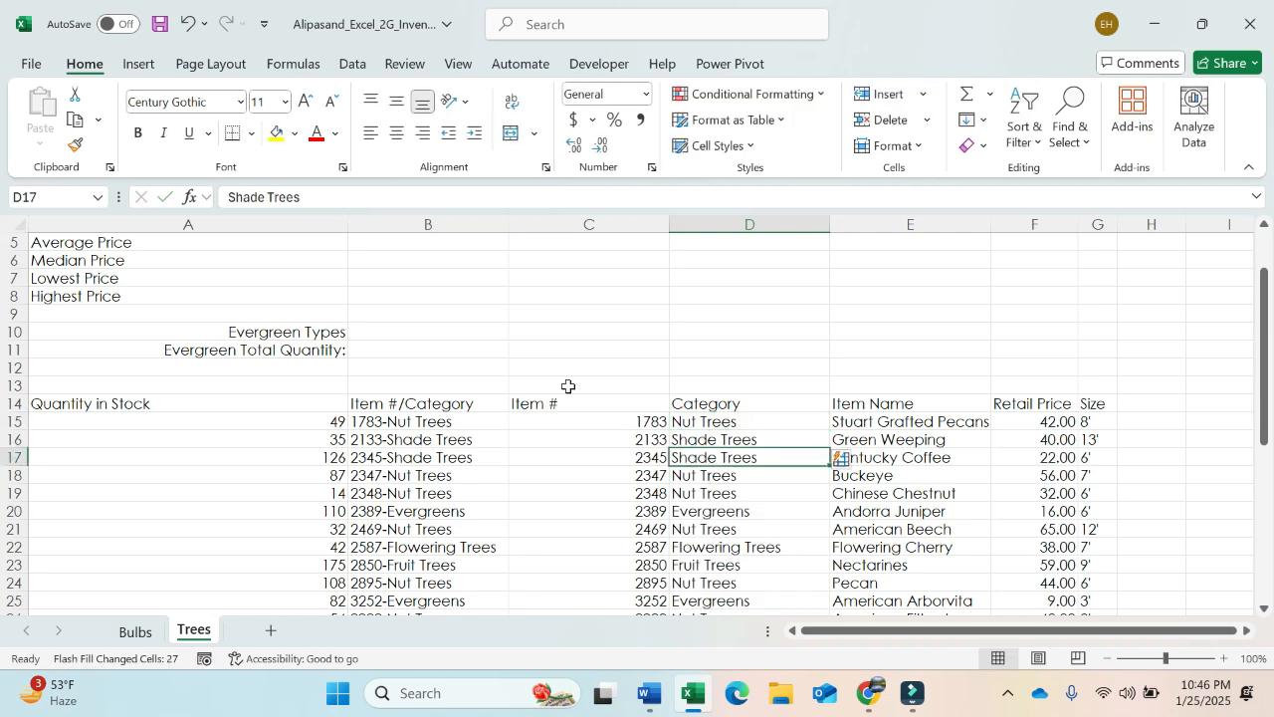
# Delete the original Item #/Category column B, and move the Category column from C to G by cutting and pasting.
pyautogui.rightClick(440, 234)
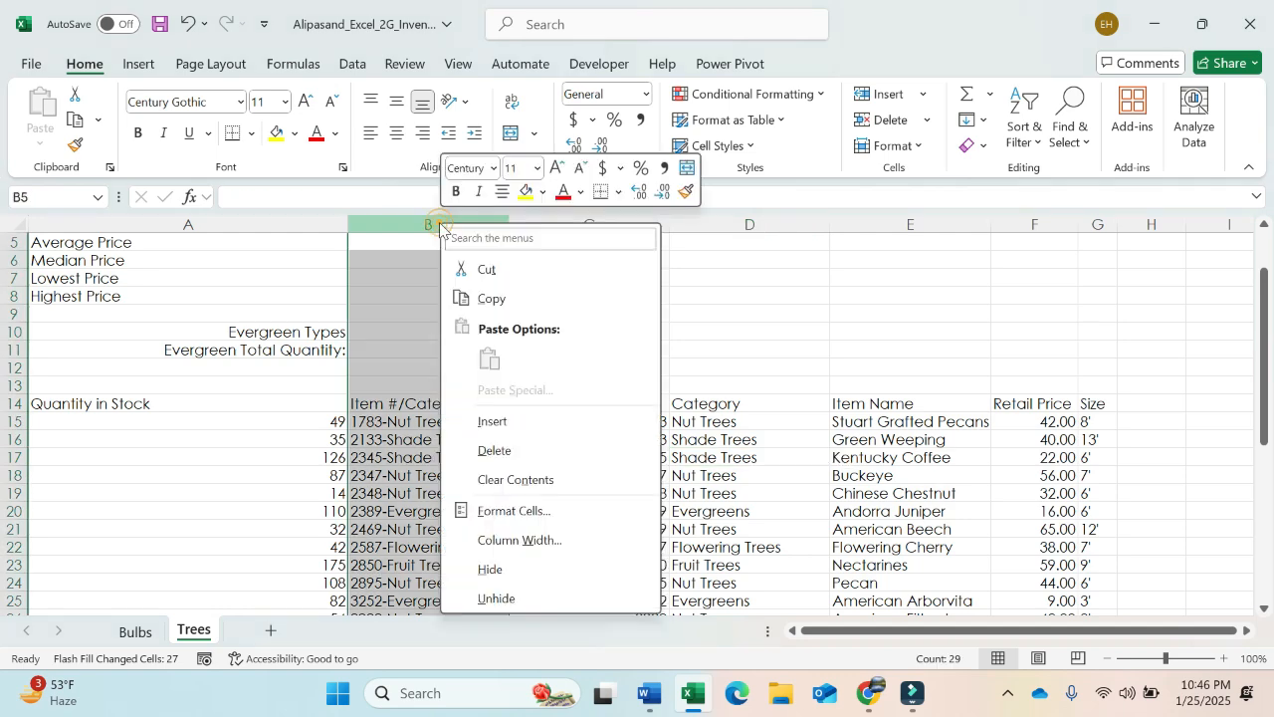
pyautogui.click(503, 453)
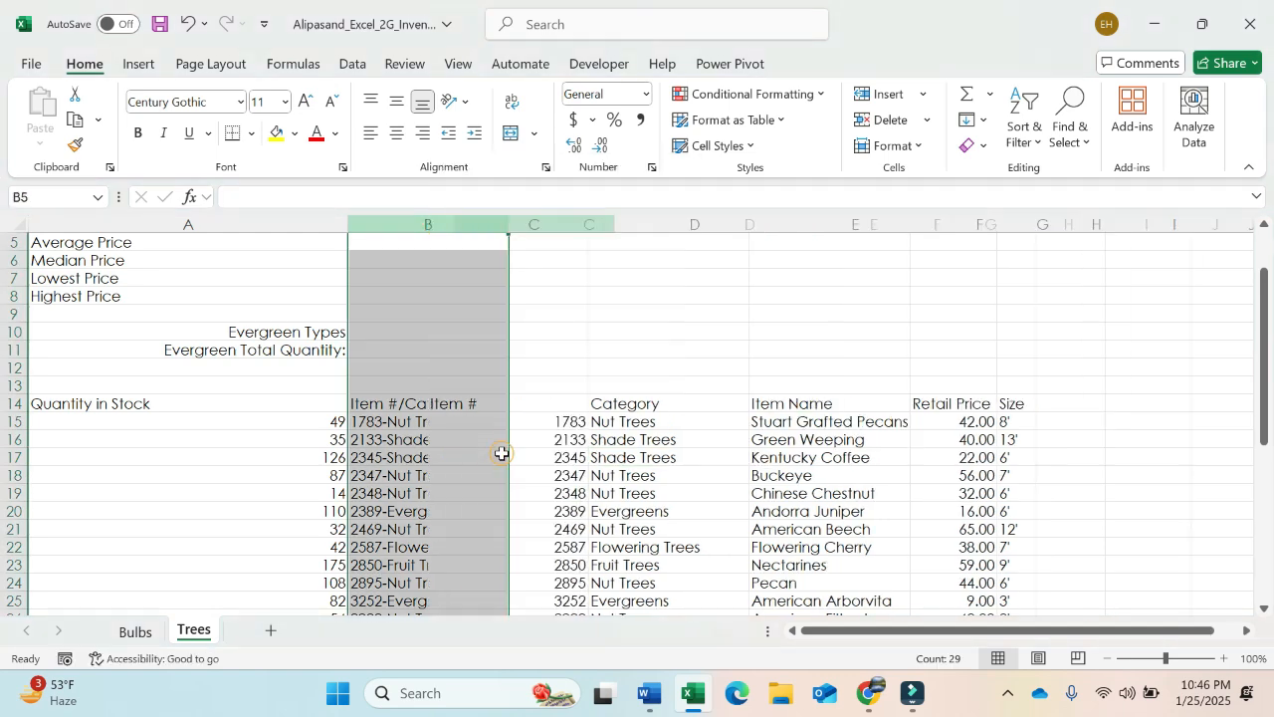
pyautogui.click(597, 224)
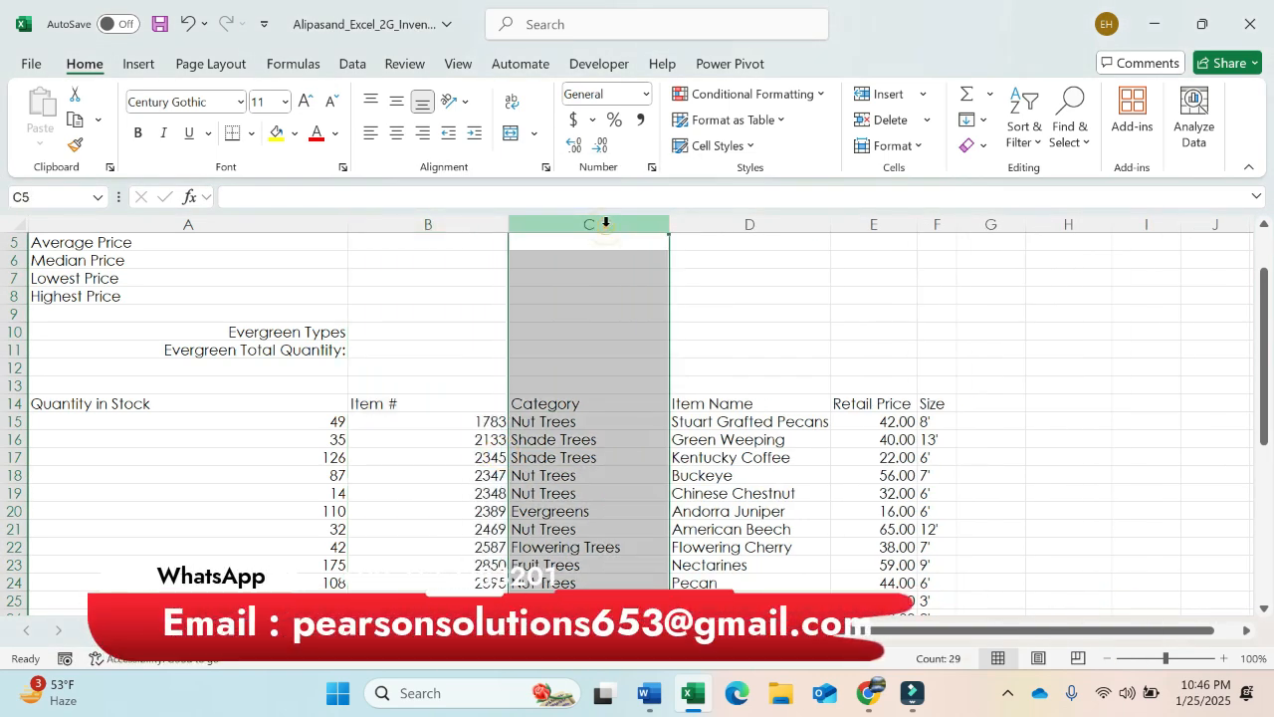
pyautogui.hotkey('ctrl', 'x')
pyautogui.click(975, 225)
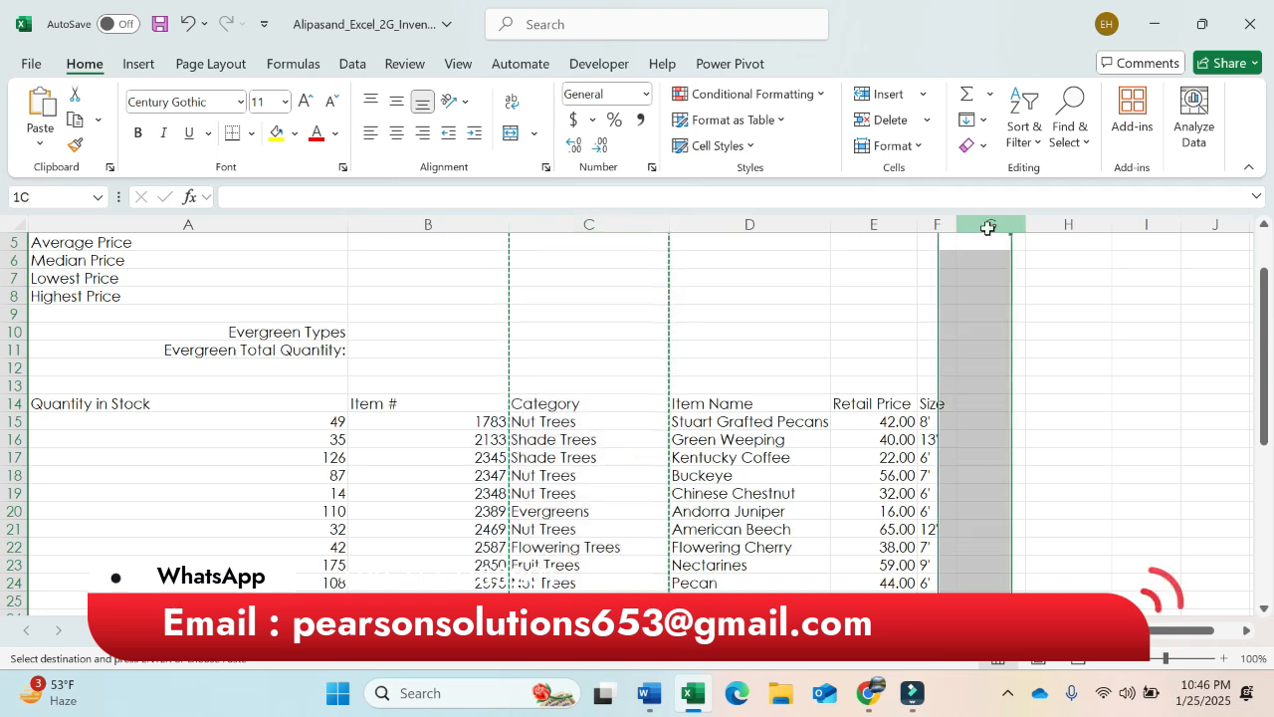
pyautogui.hotkey('ctrl', 'v')
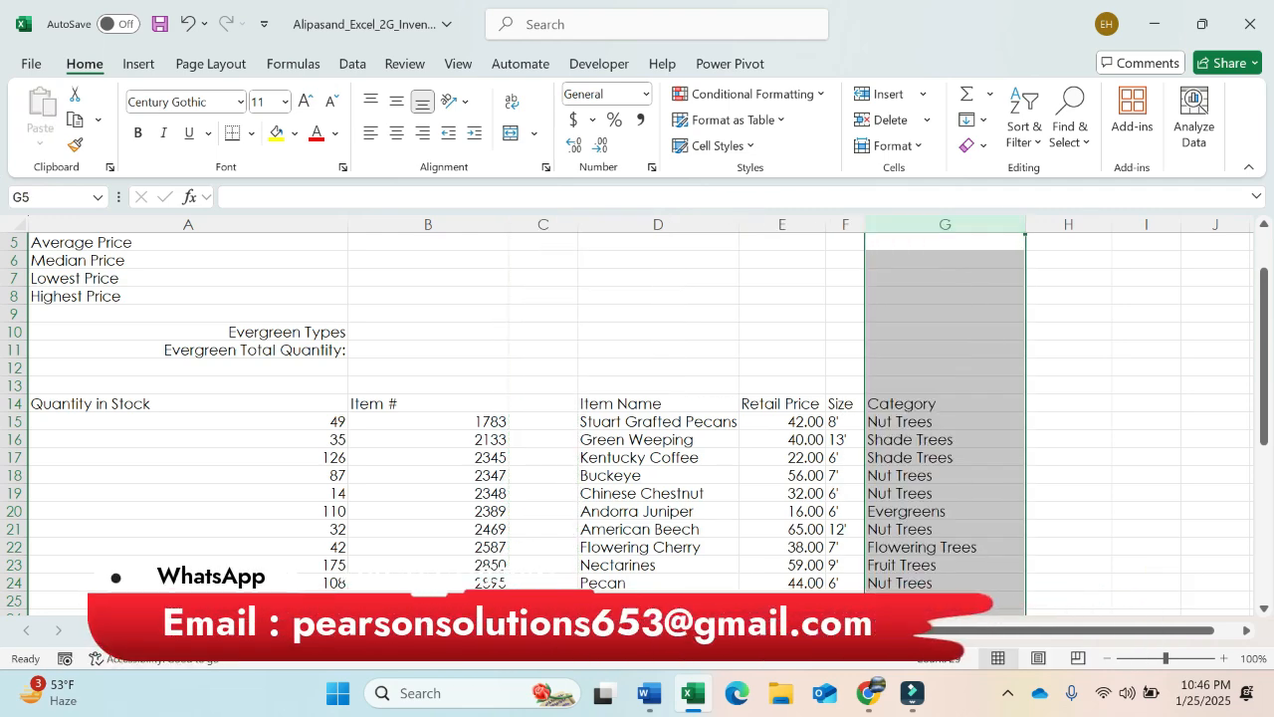
# Delete the empty column C from the Trees sheet.
pyautogui.click(543, 224)
pyautogui.rightClick(545, 225)
pyautogui.click(612, 447)
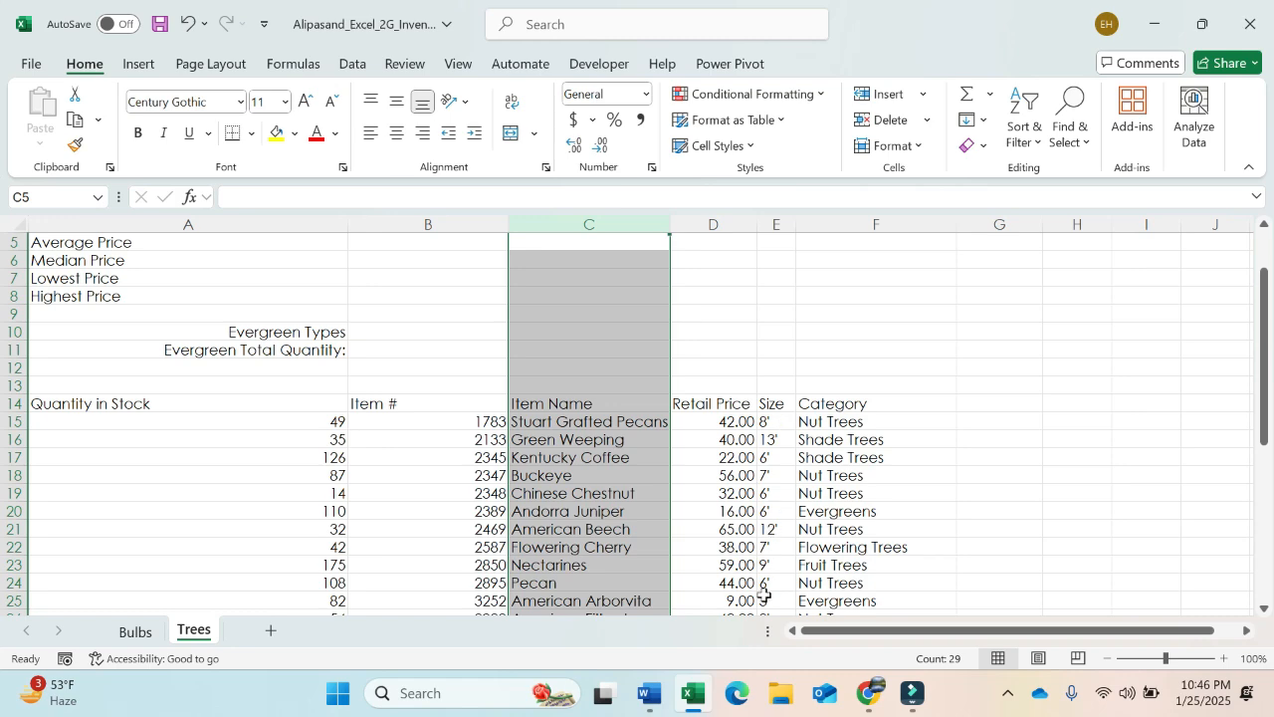
# Highlight "then repeat Steps 3 and 4 on this worksheet." in step 5 of the Word instructions in yellow.
pyautogui.click(649, 688)
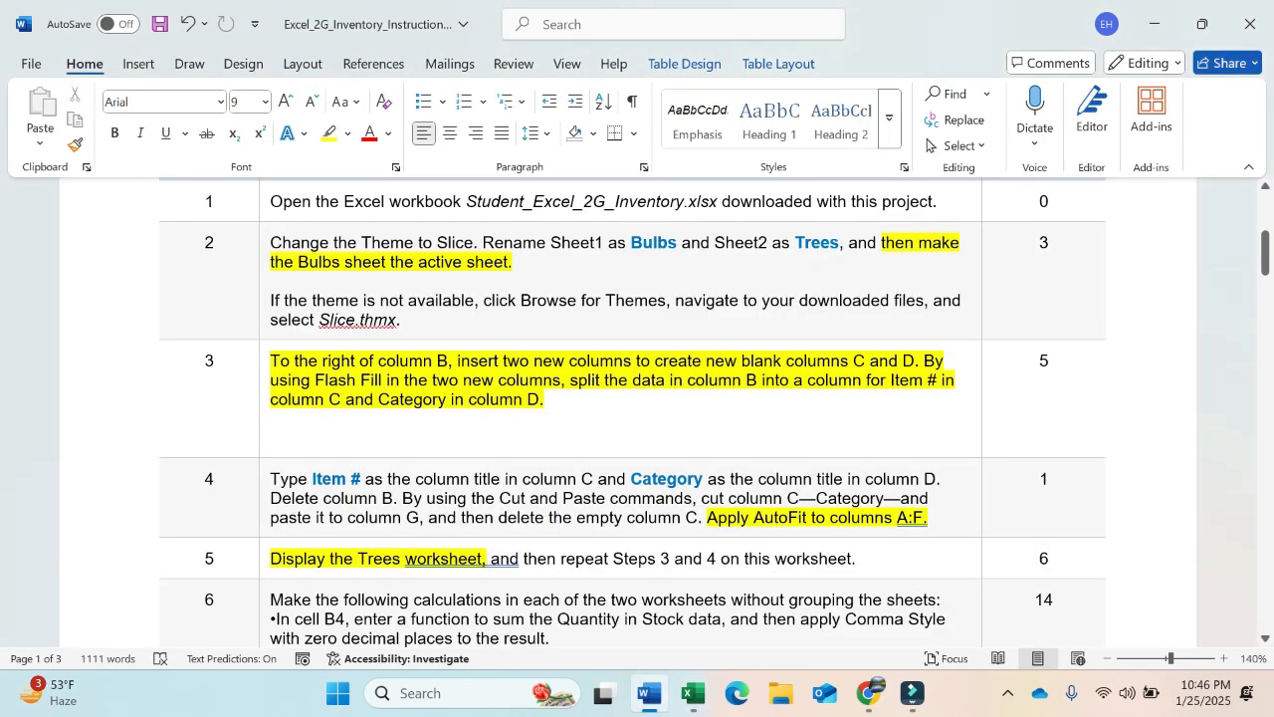
pyautogui.moveTo(523, 558); pyautogui.dragTo(857, 559)
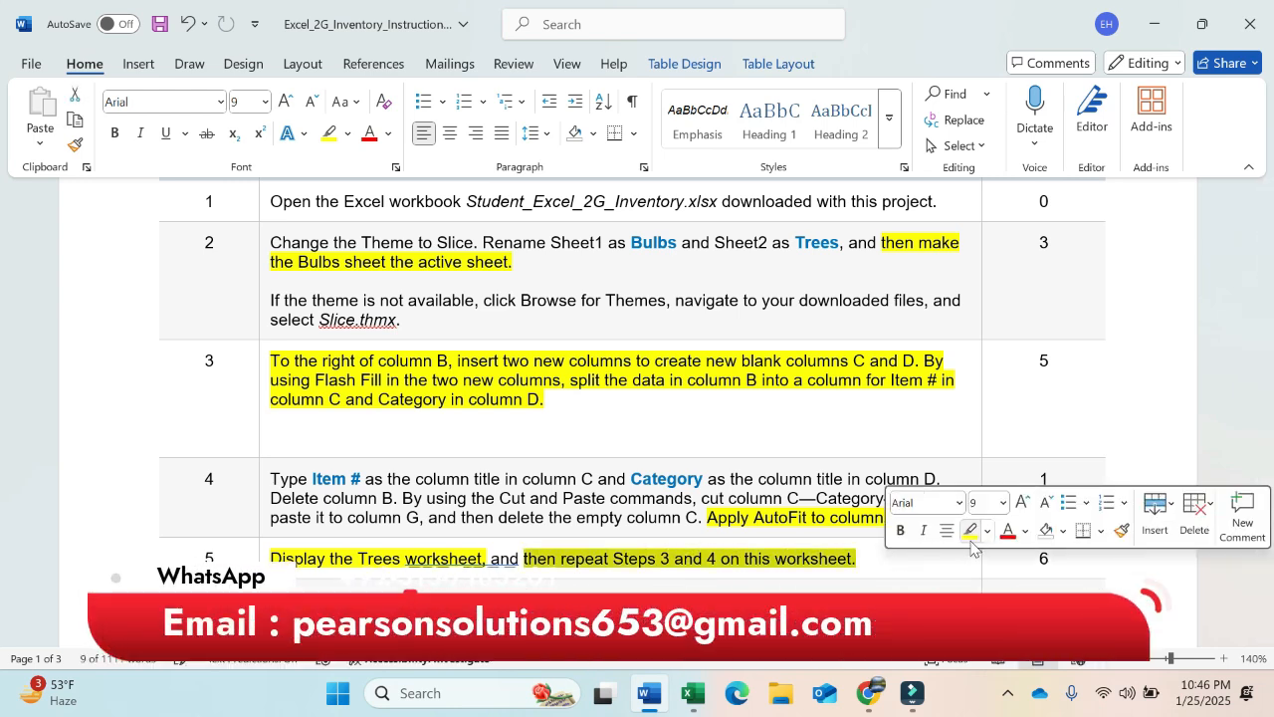
pyautogui.click(802, 518)
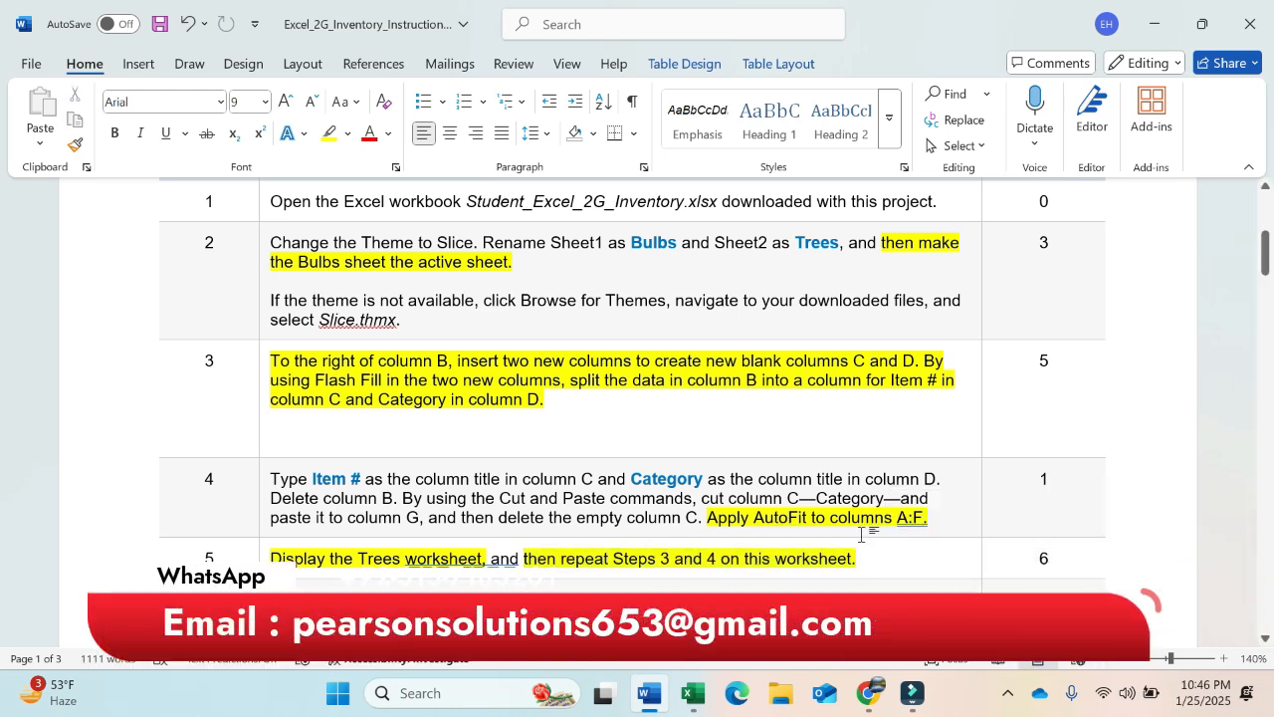
# Switch to Excel and AutoFit the width of columns A:F on the Trees sheet.
pyautogui.click(685, 699)
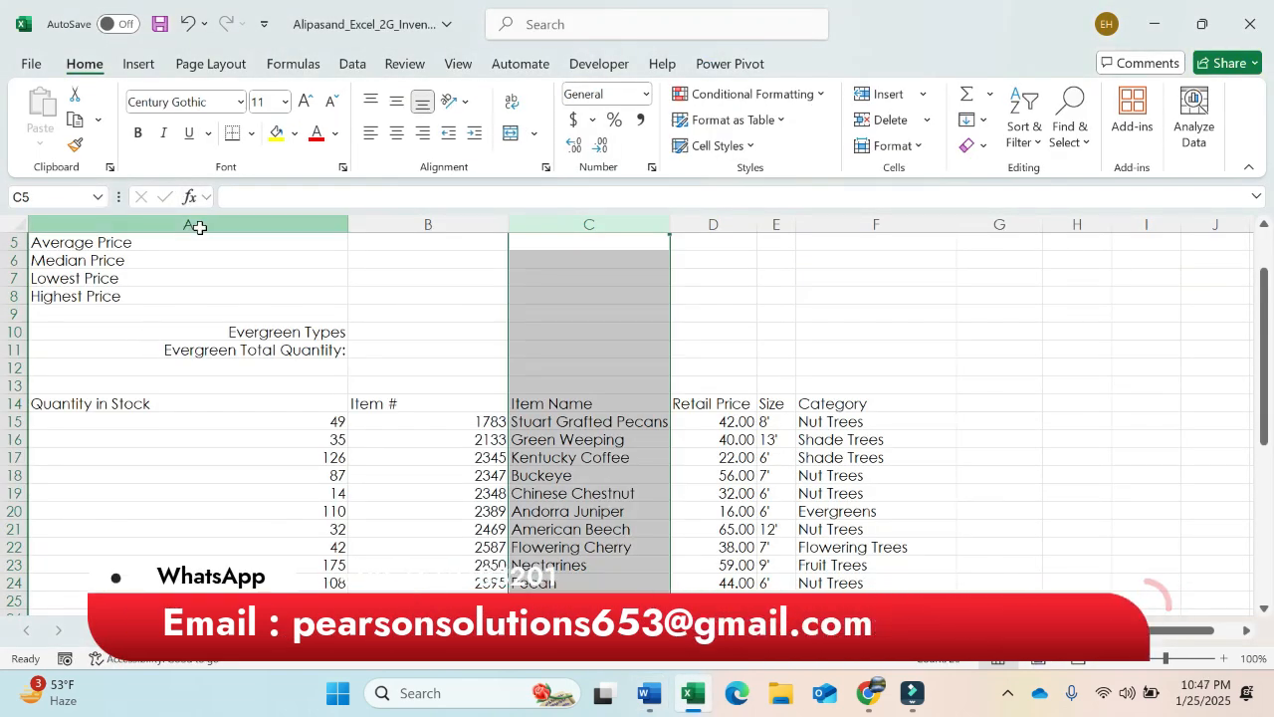
pyautogui.moveTo(199, 225); pyautogui.dragTo(848, 221)
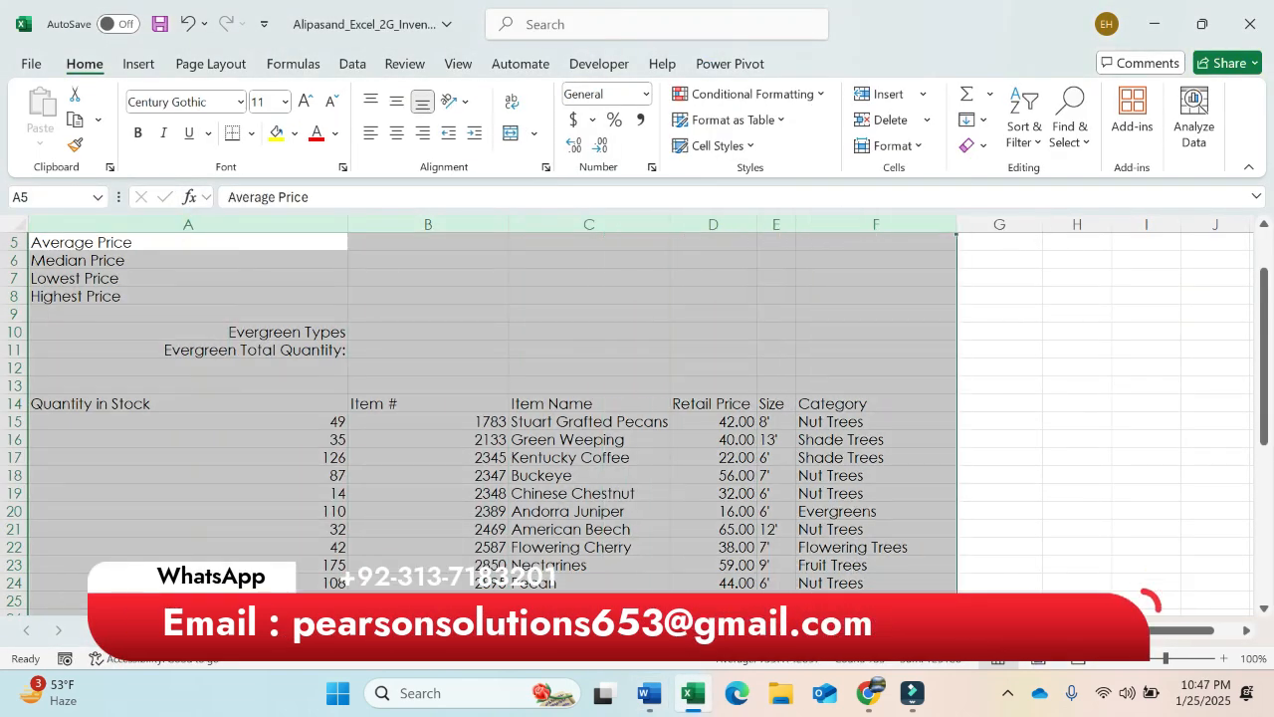
pyautogui.click(893, 145)
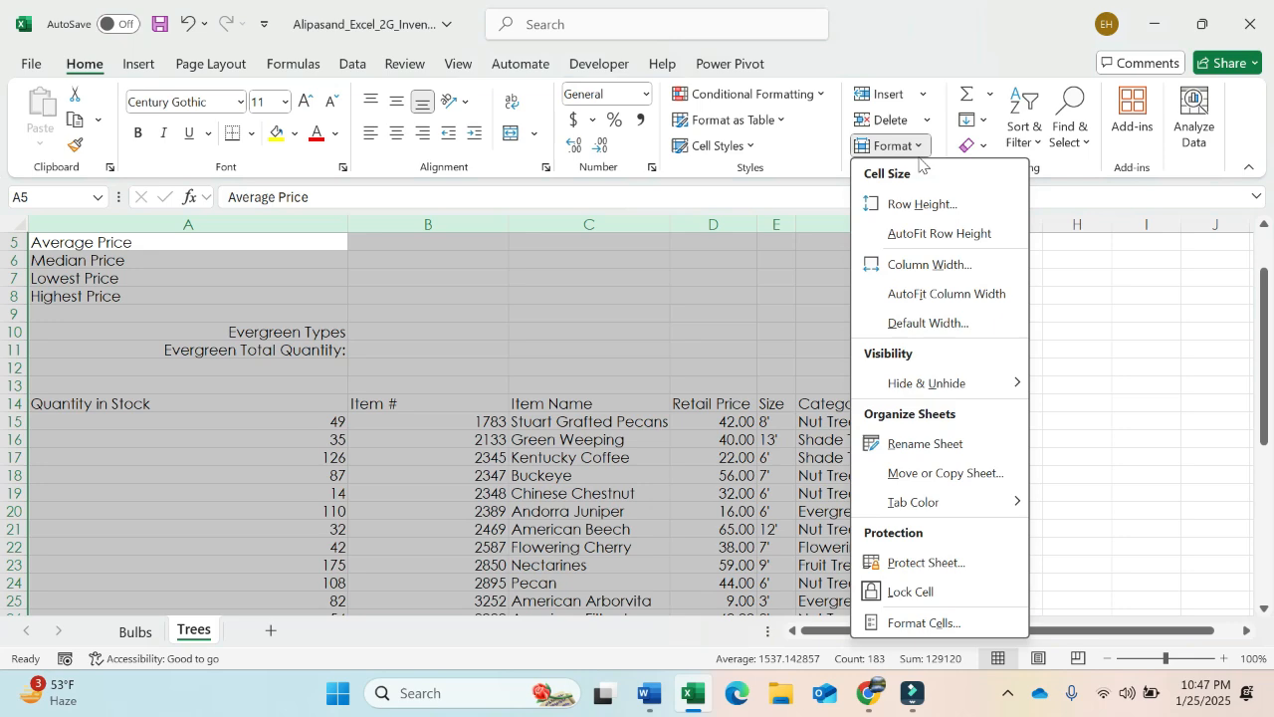
pyautogui.click(934, 293)
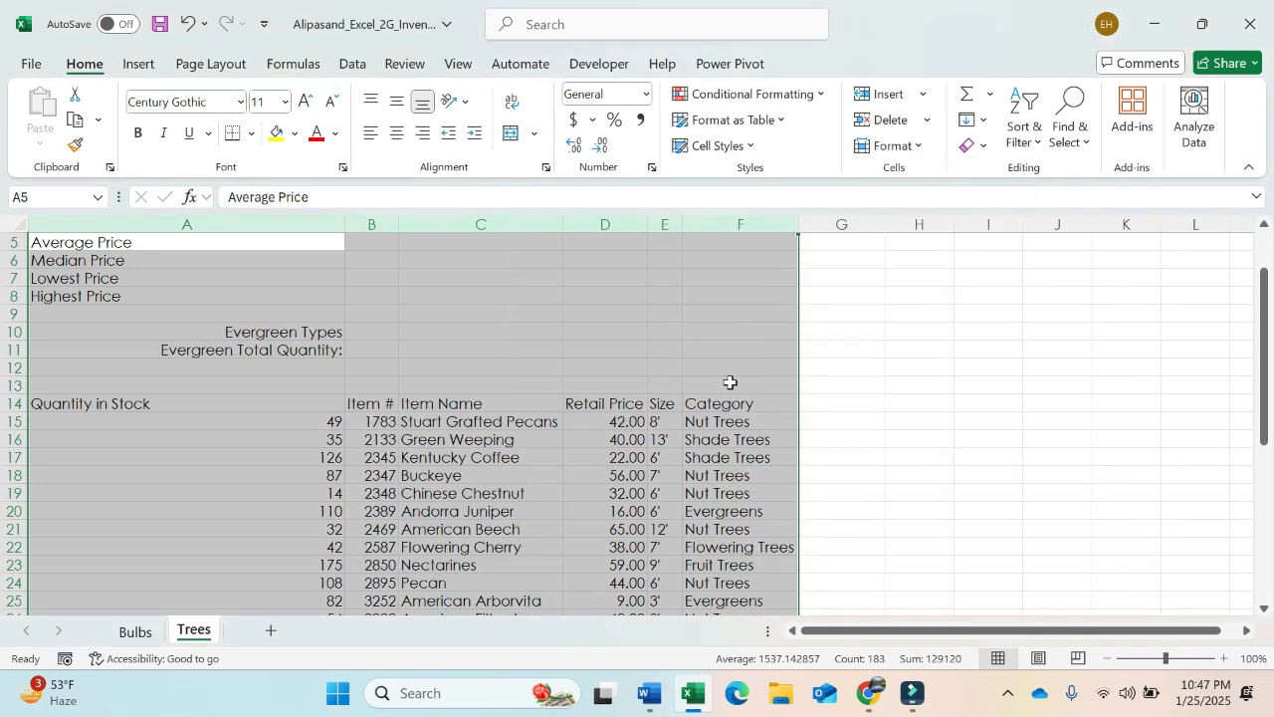
# Switch to the Word instructions and read step 6 on the calculations for both worksheets.
pyautogui.click(648, 687)
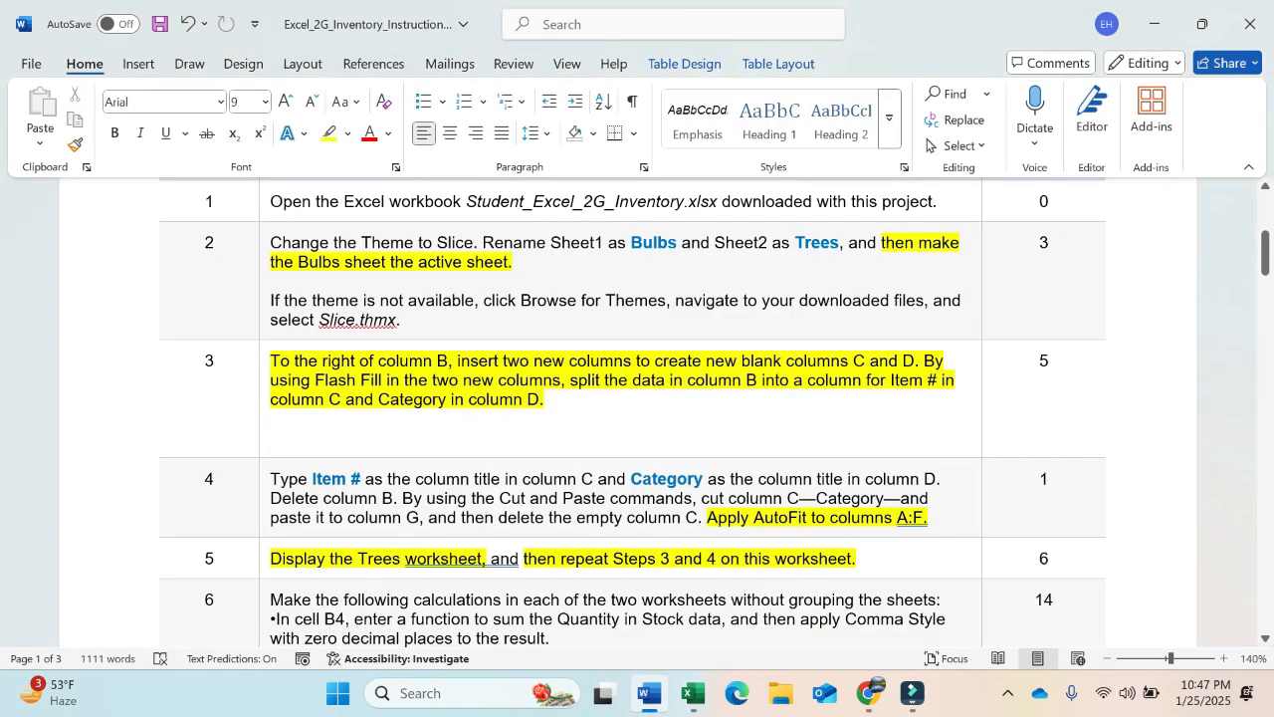
pyautogui.scroll(-3, 545, 637)
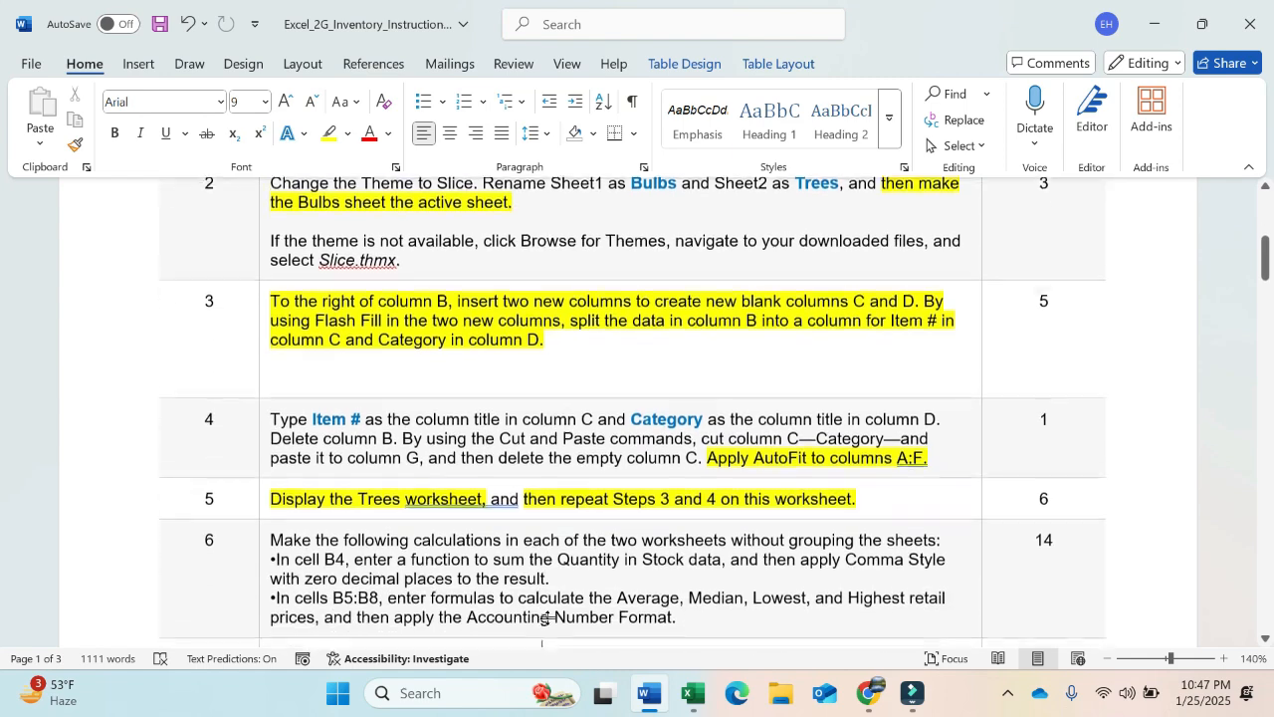
pyautogui.scroll(-1, 540, 639)
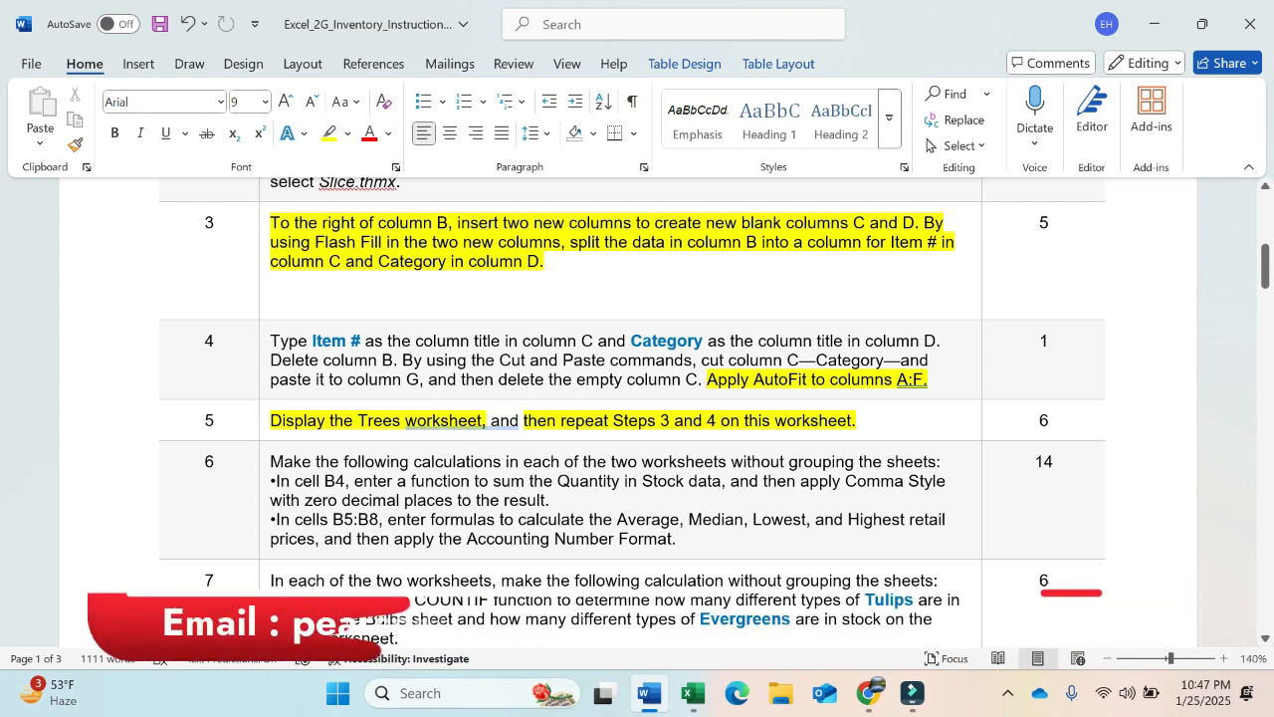
# Highlight step 6's points value and "In cell B4, enter a function to sum the Quantity in Stock data" in yellow.
pyautogui.doubleClick(1044, 460)
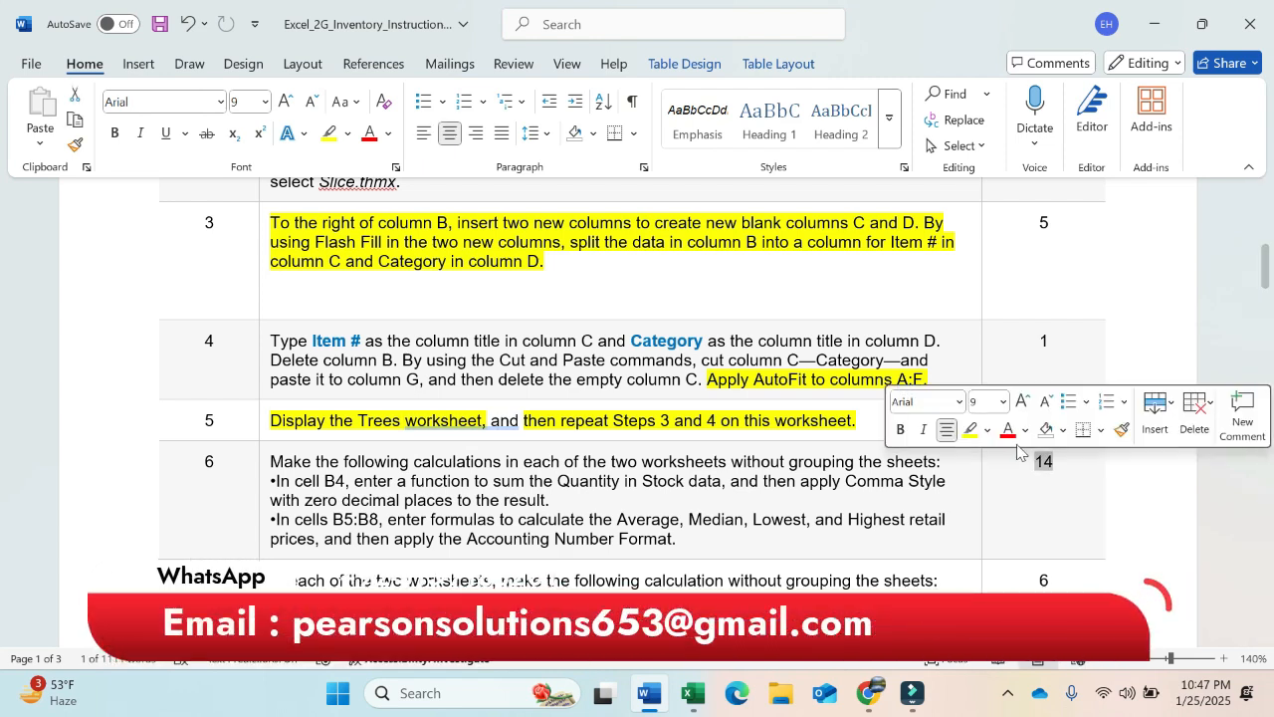
pyautogui.click(970, 430)
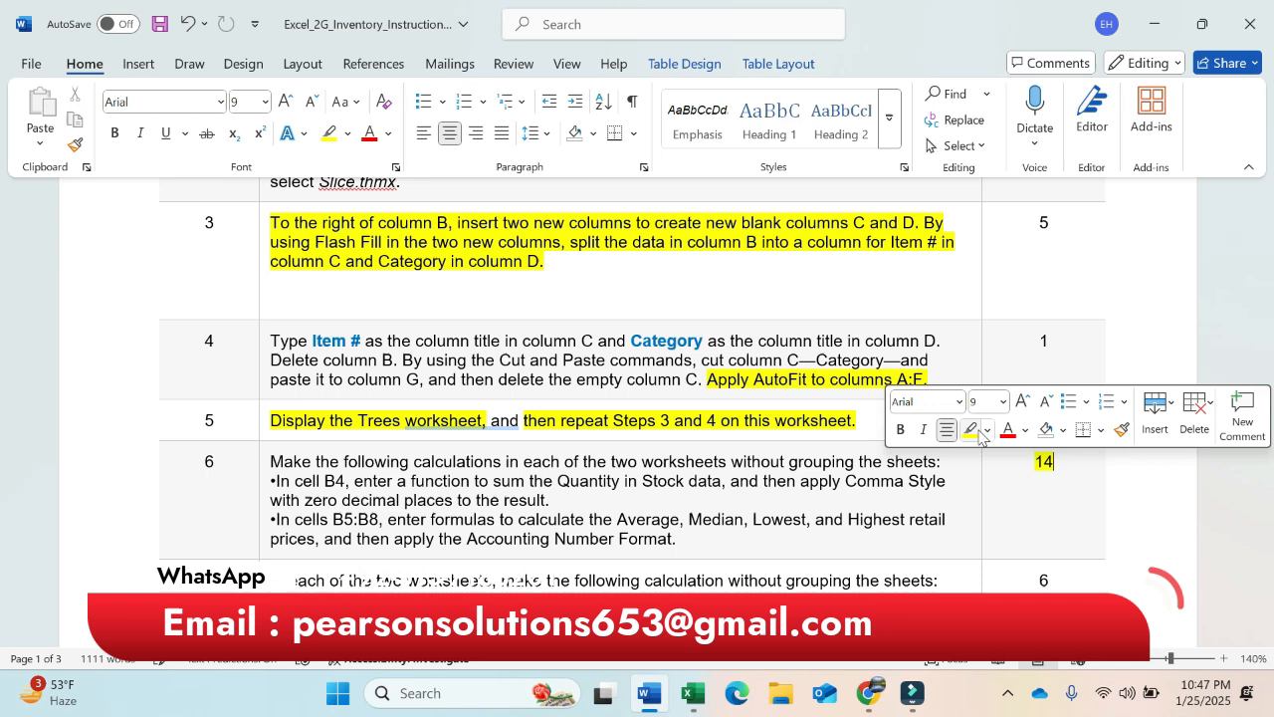
pyautogui.click(1057, 484)
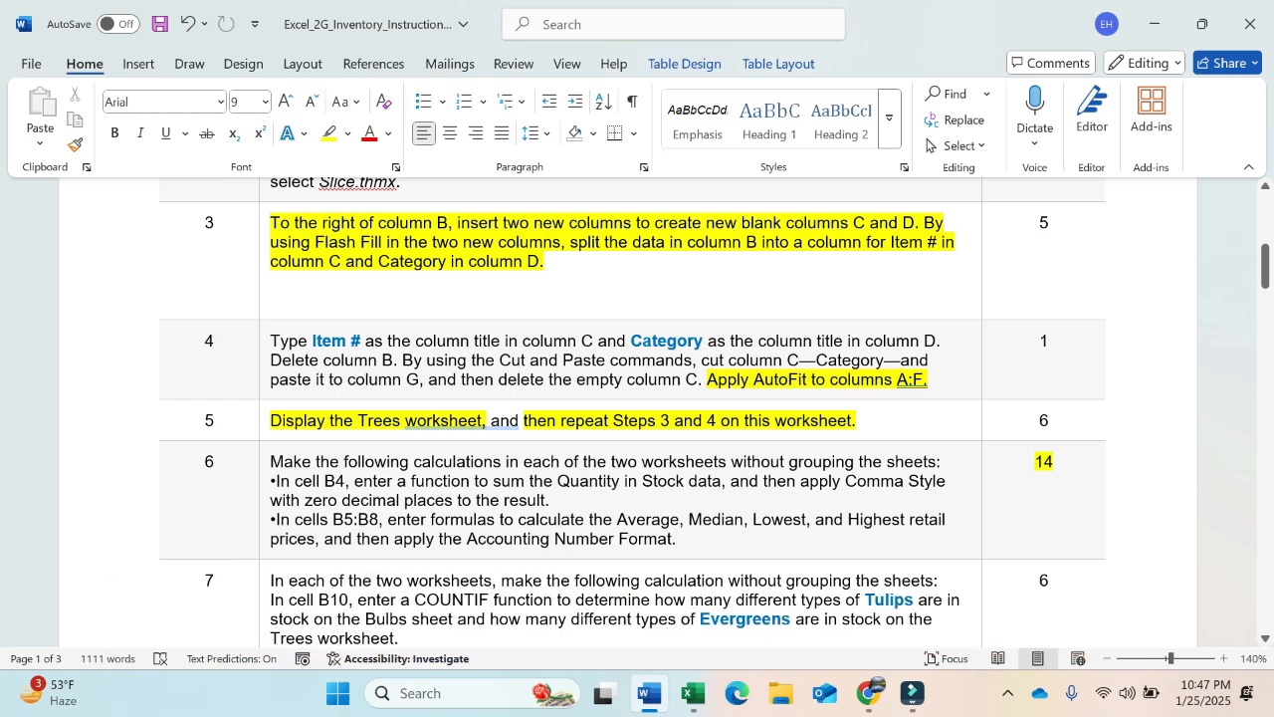
pyautogui.moveTo(276, 481); pyautogui.dragTo(720, 481)
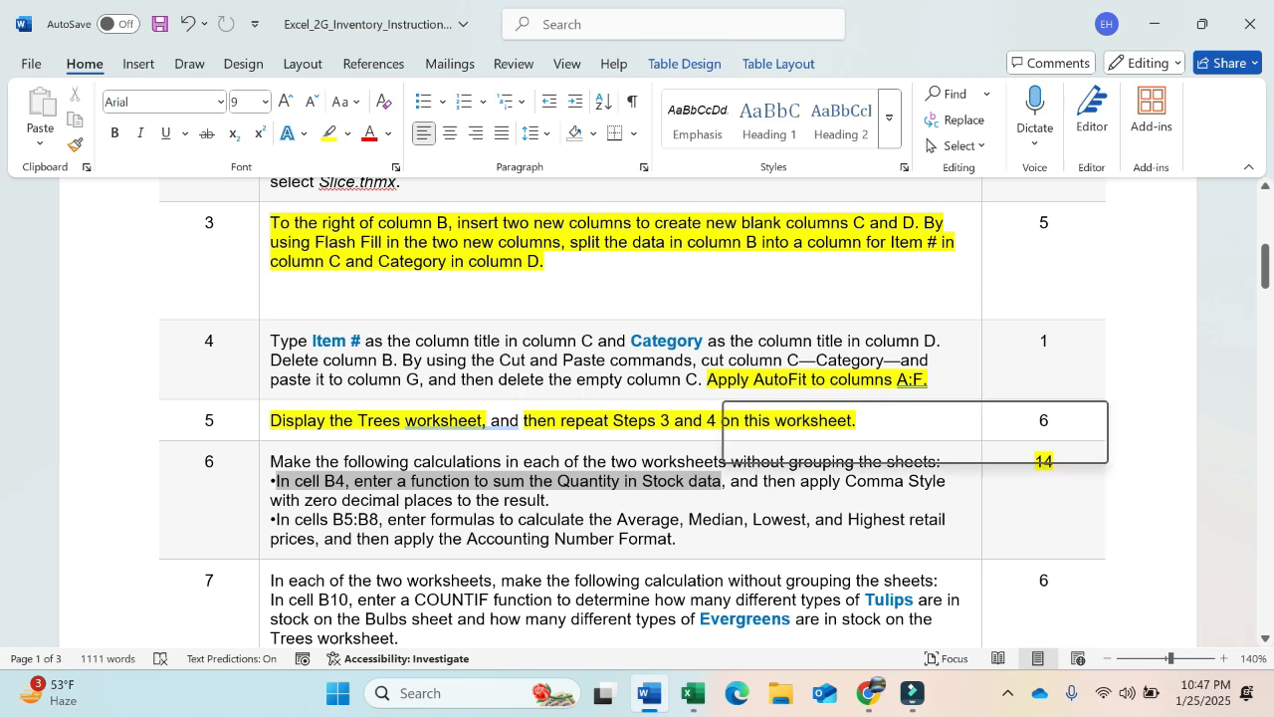
pyautogui.click(808, 447)
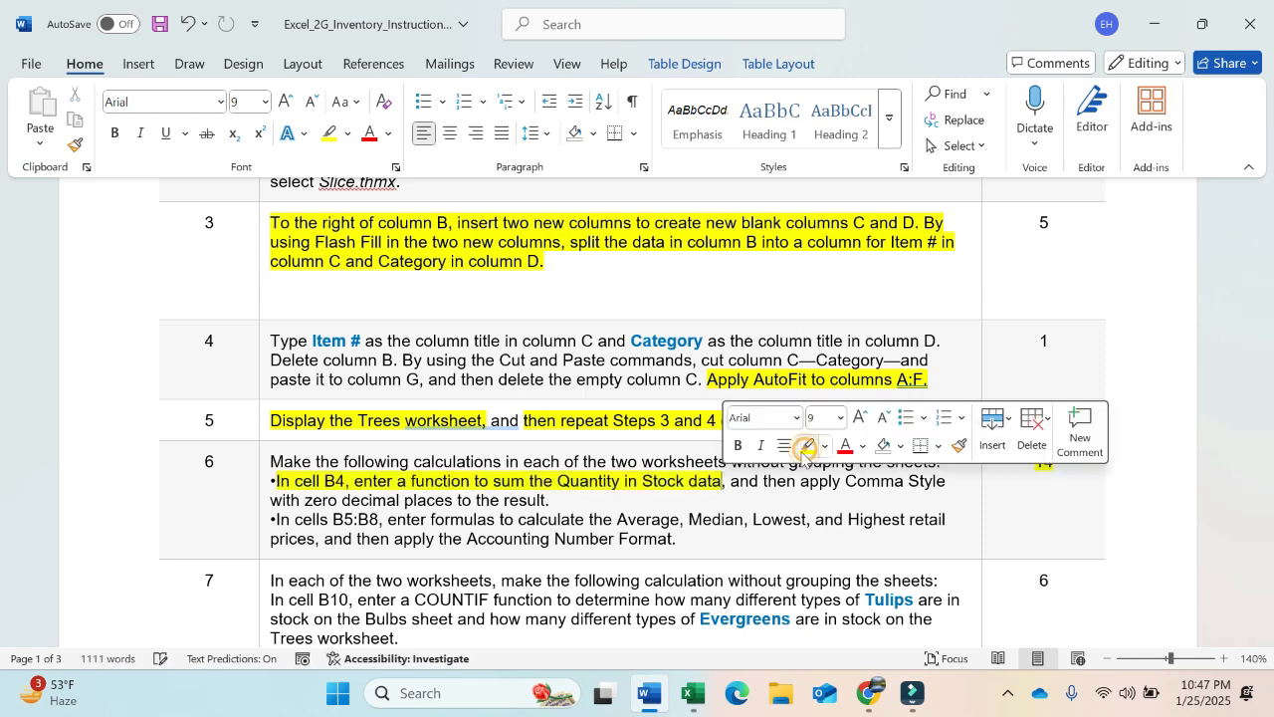
# Switch to Excel and enter =SUM(A15:A42) in cell B4 of the Bulbs sheet to total the Quantity in Stock.
pyautogui.click(694, 694)
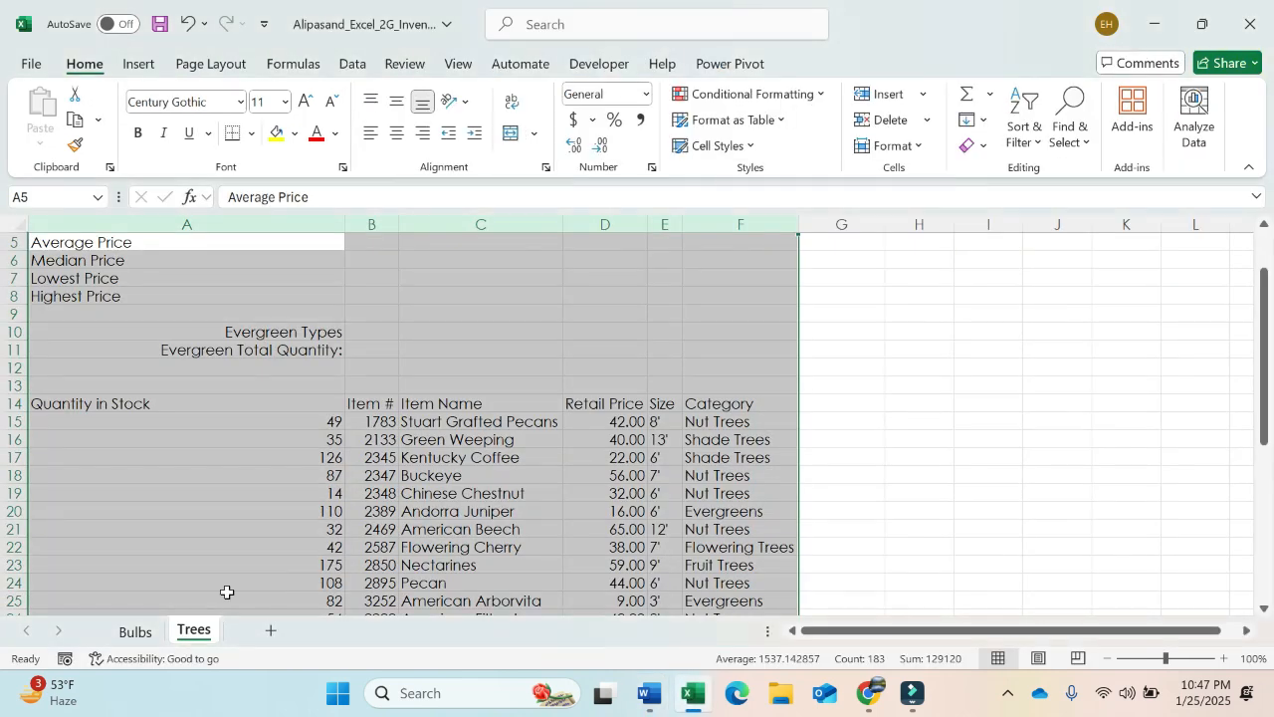
pyautogui.click(140, 631)
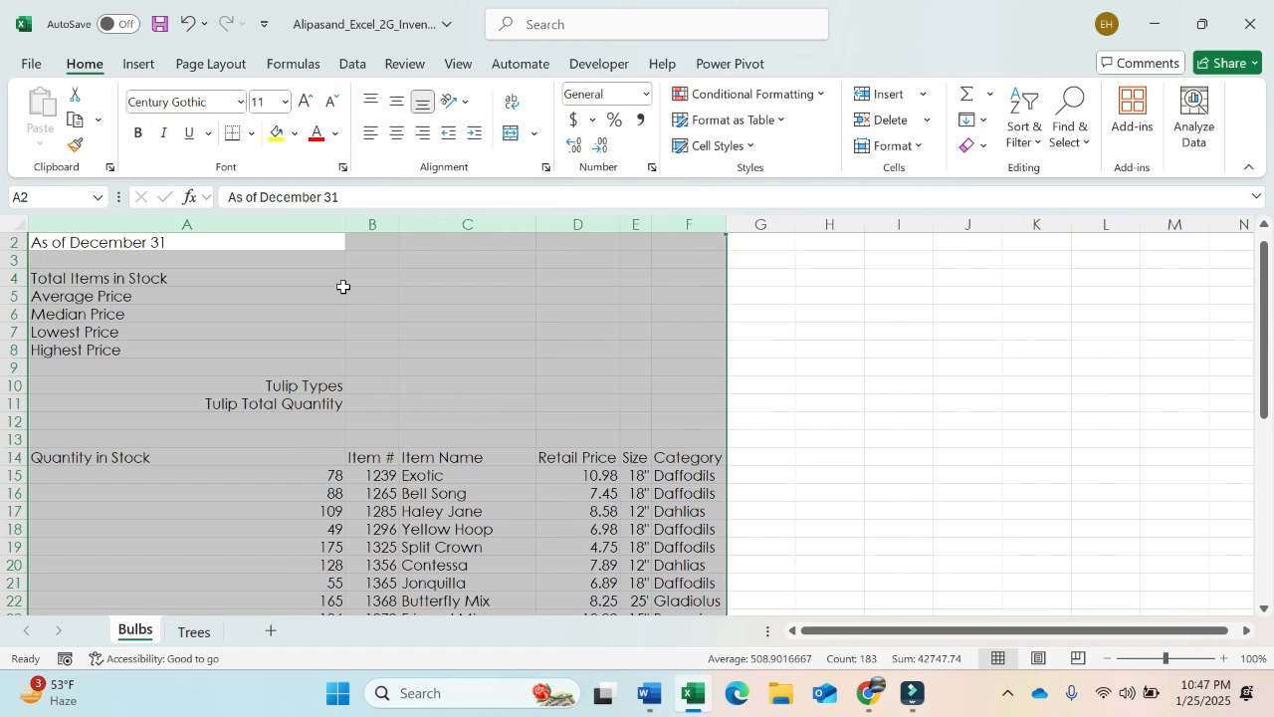
pyautogui.click(379, 281)
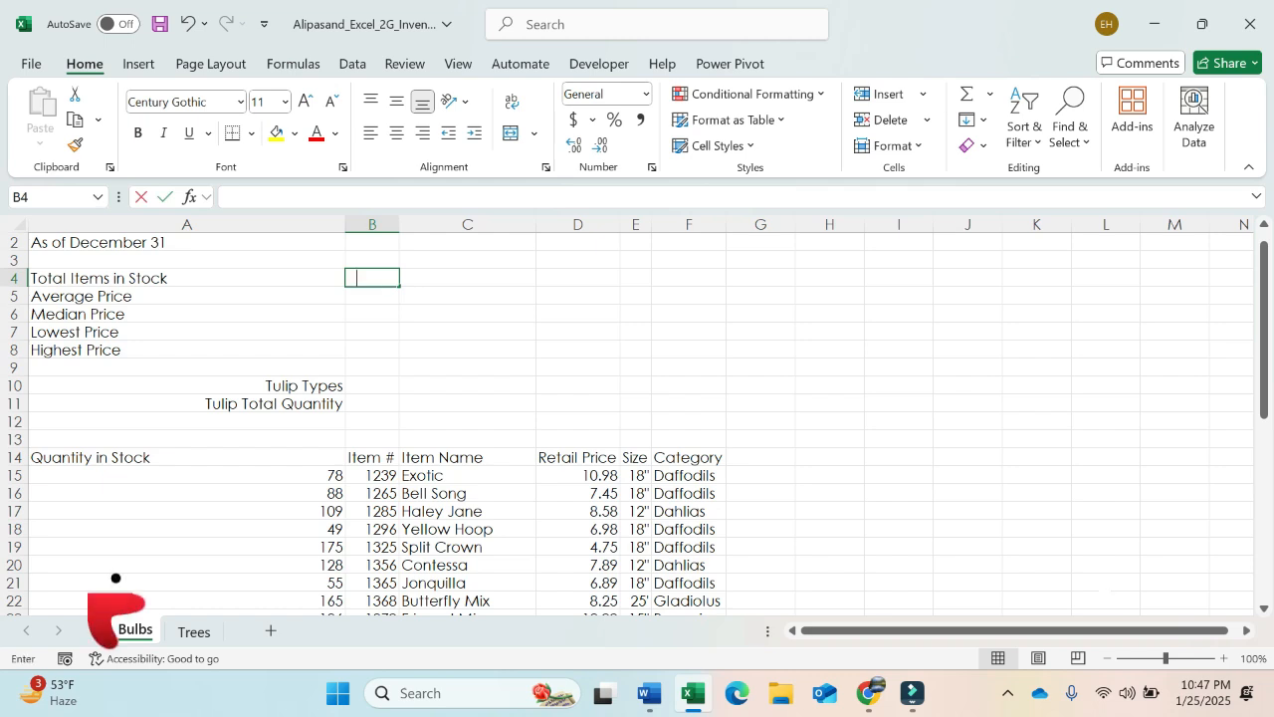
pyautogui.write('=sum')
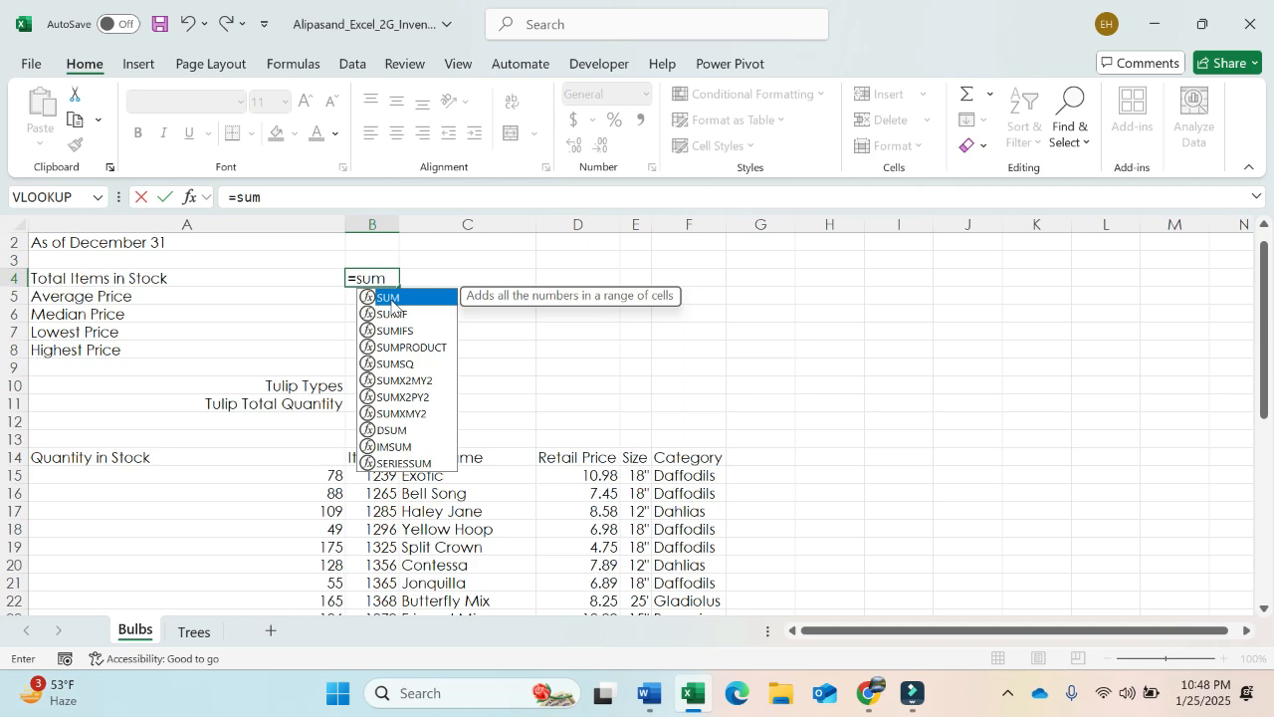
pyautogui.doubleClick(392, 298)
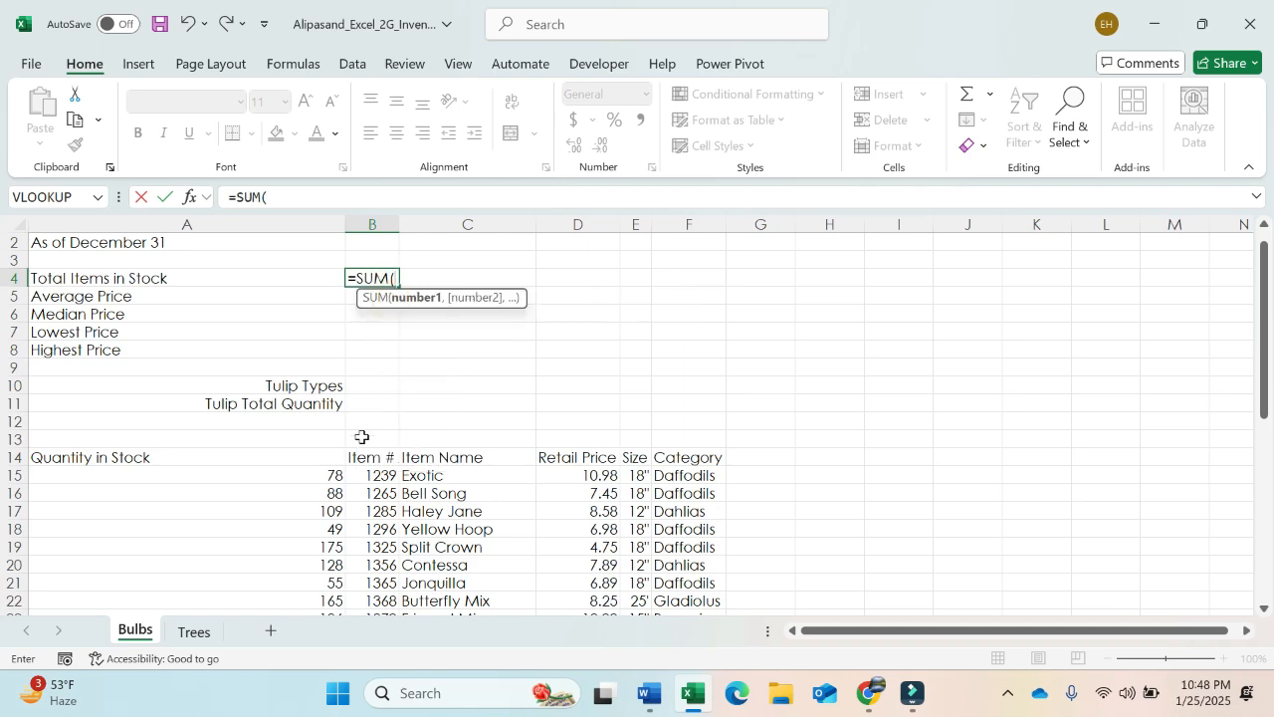
pyautogui.moveTo(308, 475); pyautogui.dragTo(285, 558)
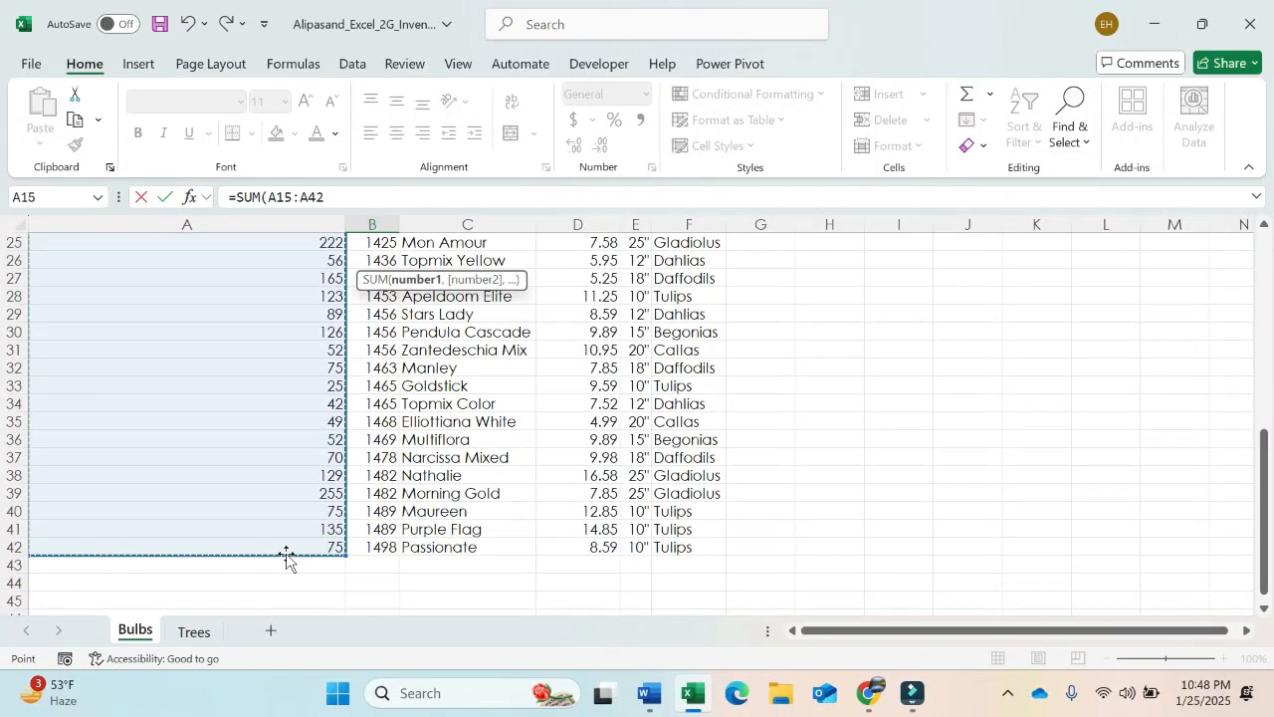
pyautogui.press('Return')
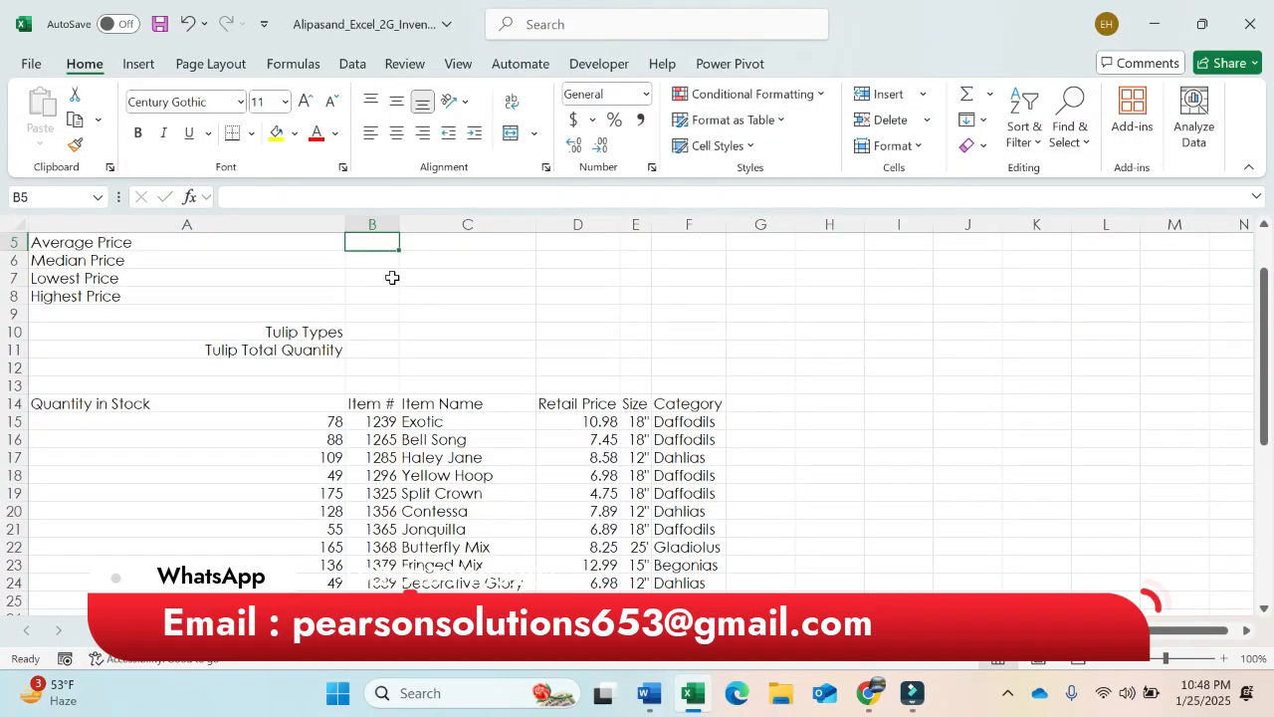
# Check step 6 in Word, return to Excel and apply the Comma [0] cell style to cell B4 on the Bulbs sheet.
pyautogui.press('Up')
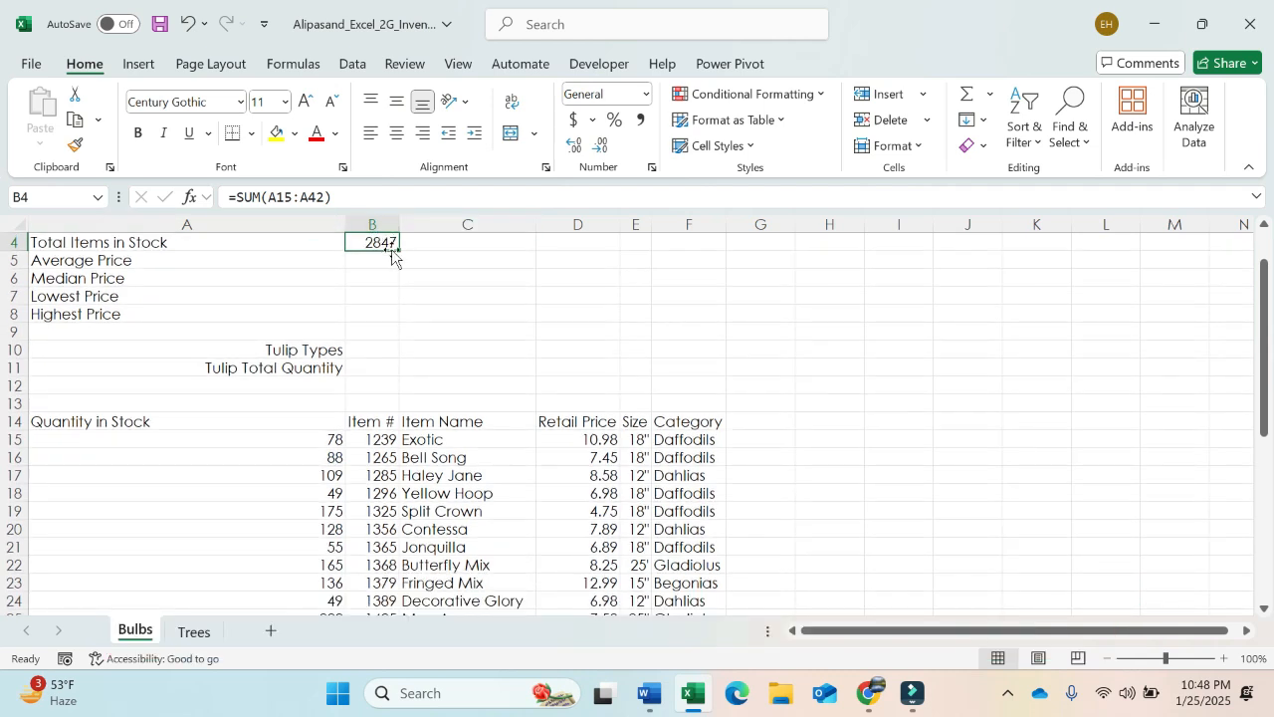
pyautogui.click(426, 249)
pyautogui.click(369, 237)
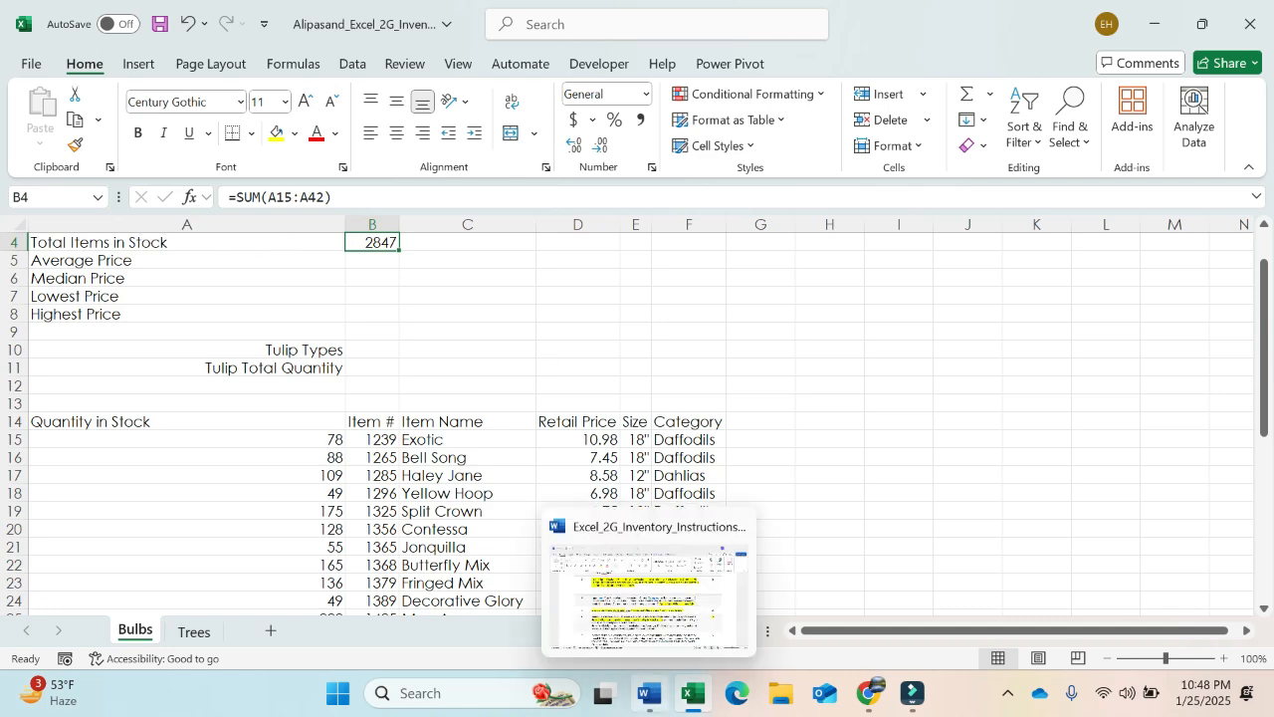
pyautogui.click(649, 694)
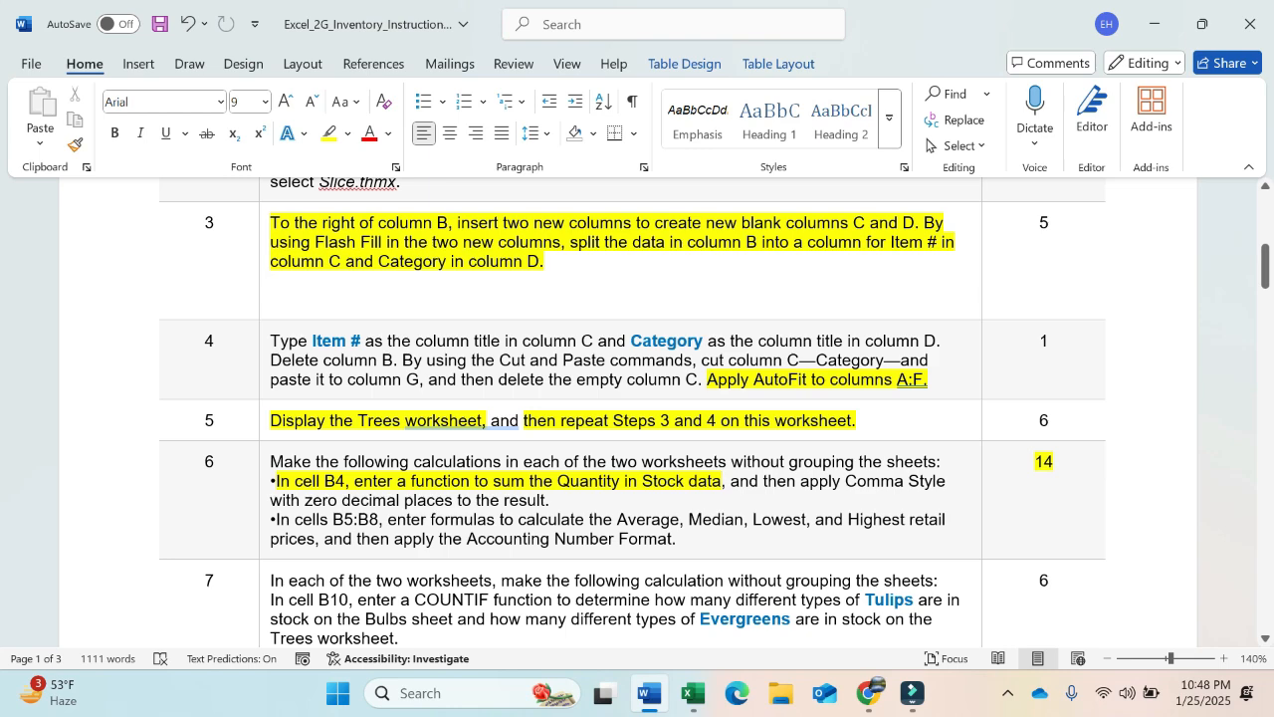
pyautogui.click(694, 694)
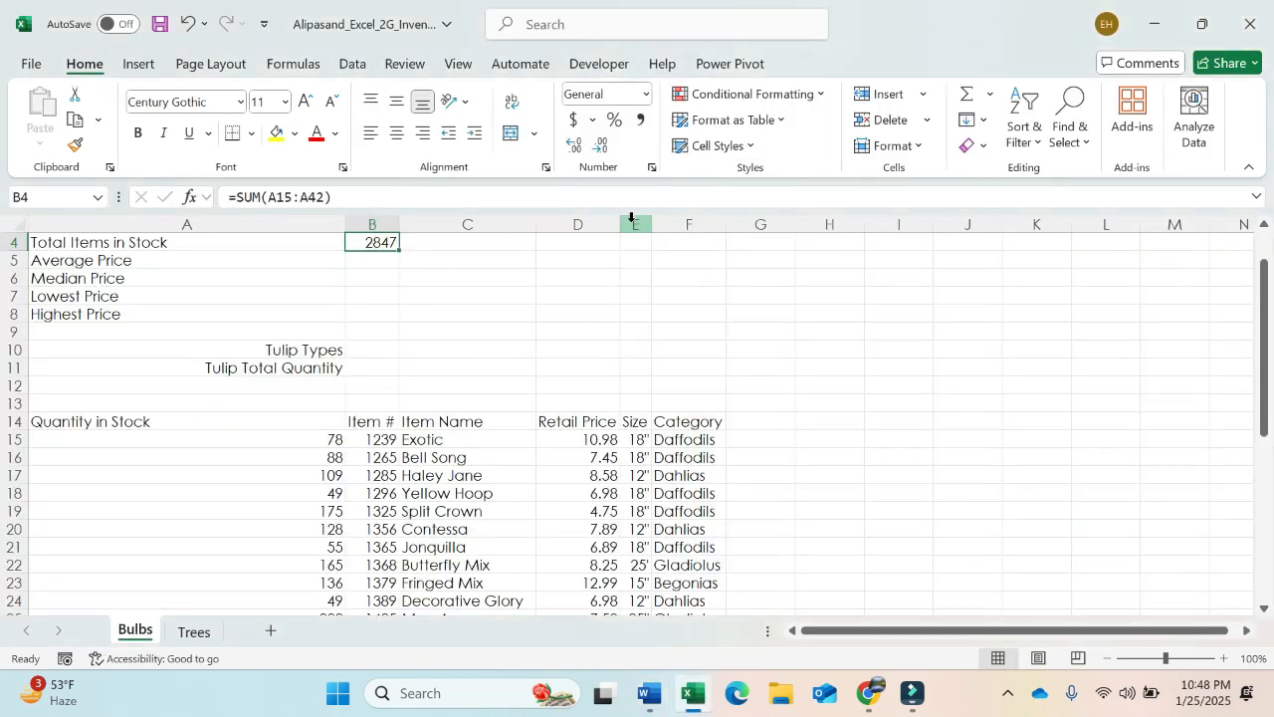
pyautogui.click(641, 124)
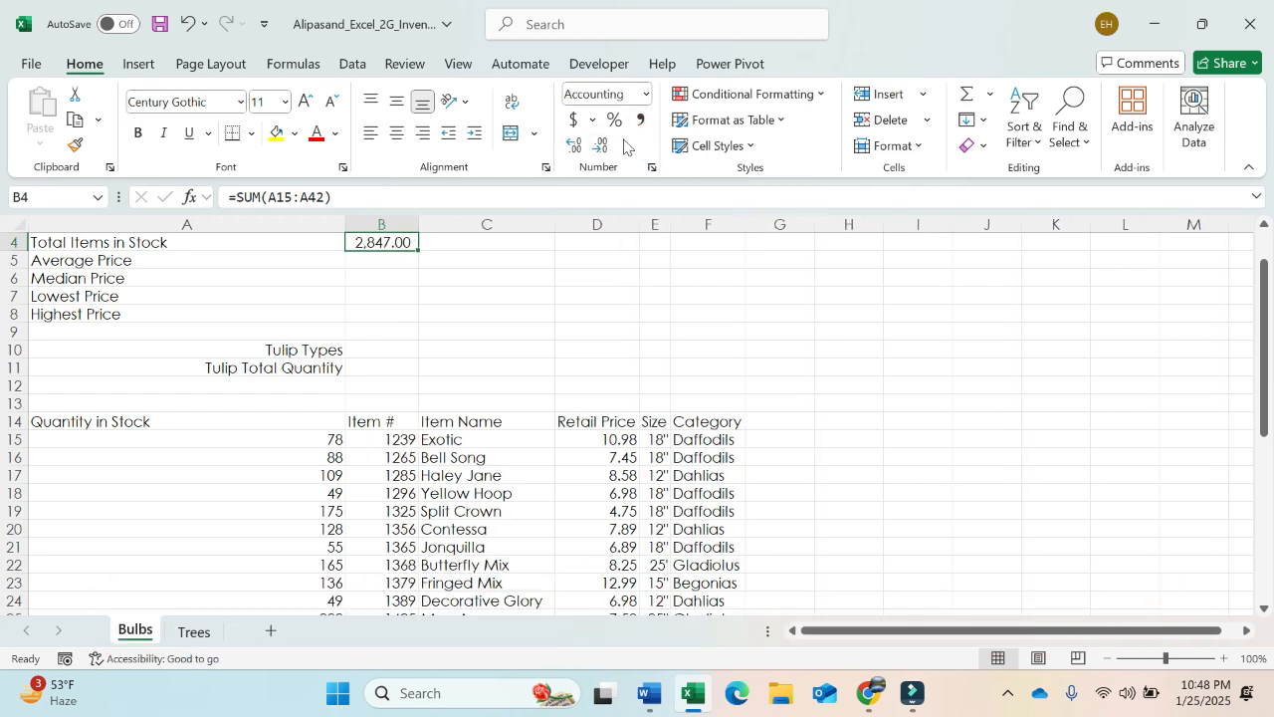
pyautogui.click(757, 146)
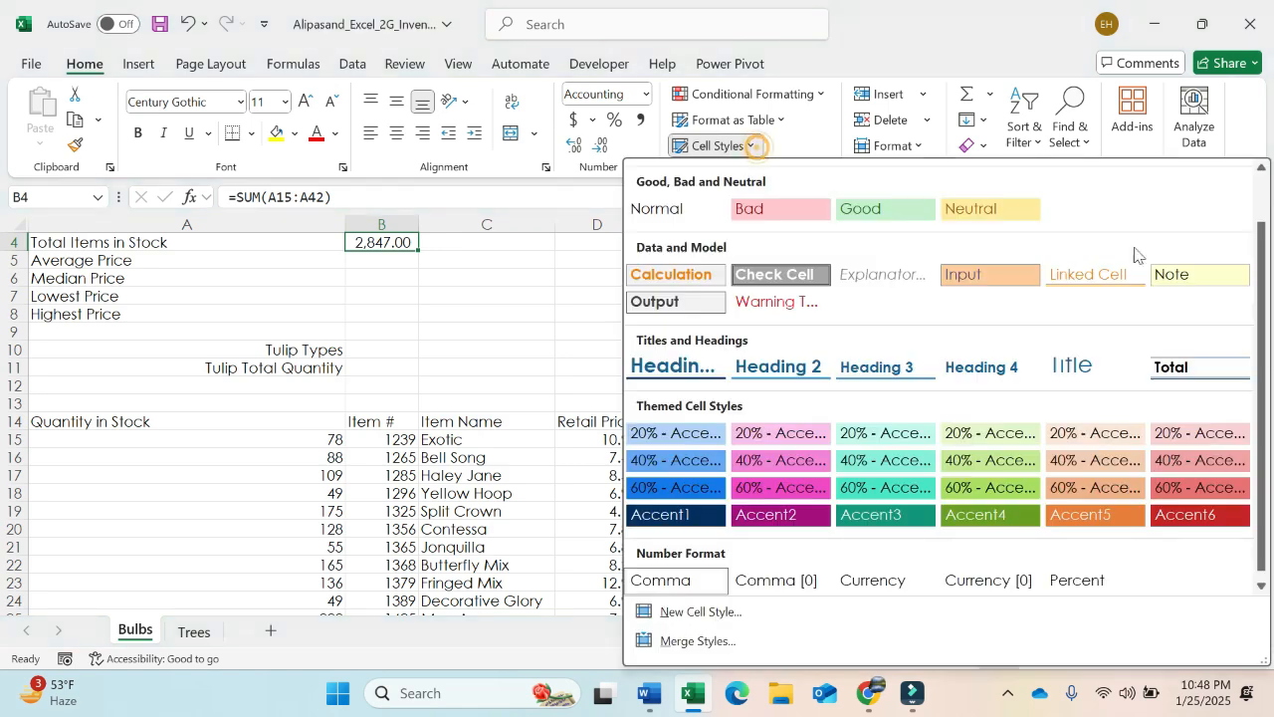
pyautogui.moveTo(1262, 359); pyautogui.dragTo(1265, 452)
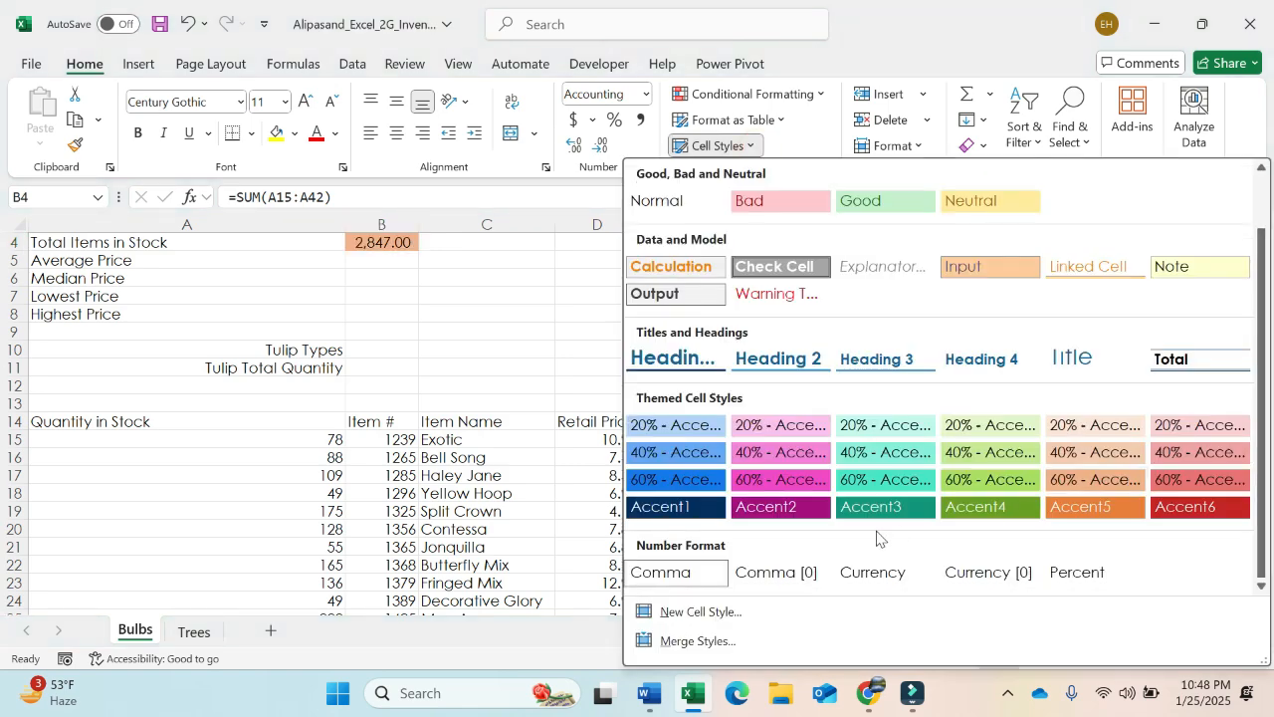
pyautogui.click(777, 574)
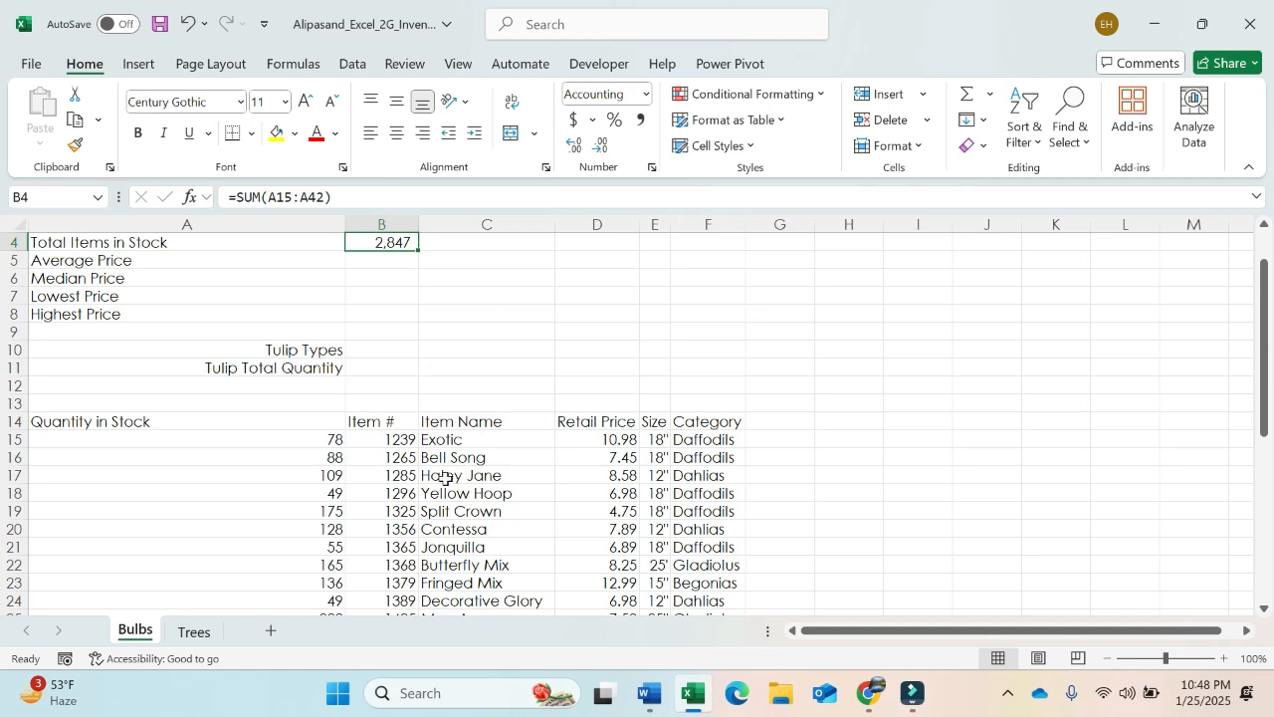
# Total the Quantity in Stock on the Trees sheet by entering =SUM(A15:A42) in cell B4.
pyautogui.click(207, 636)
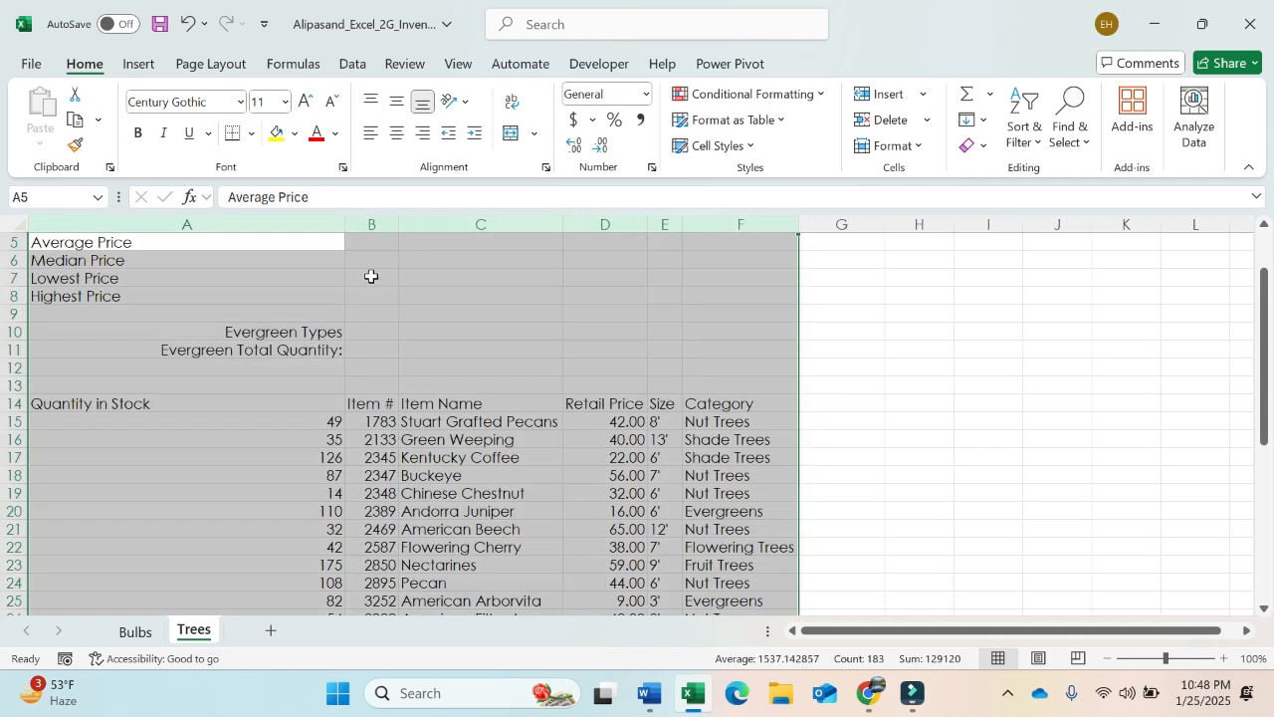
pyautogui.click(379, 242)
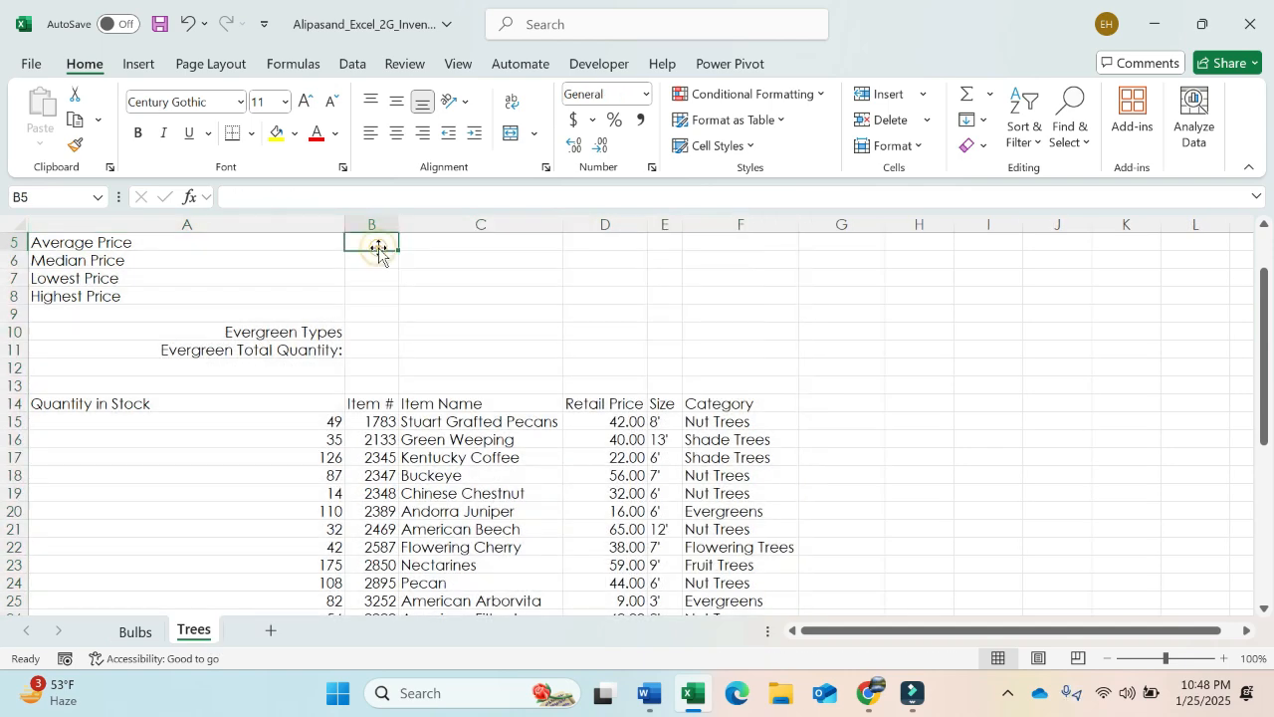
pyautogui.scroll(1, 379, 249)
pyautogui.write('=')
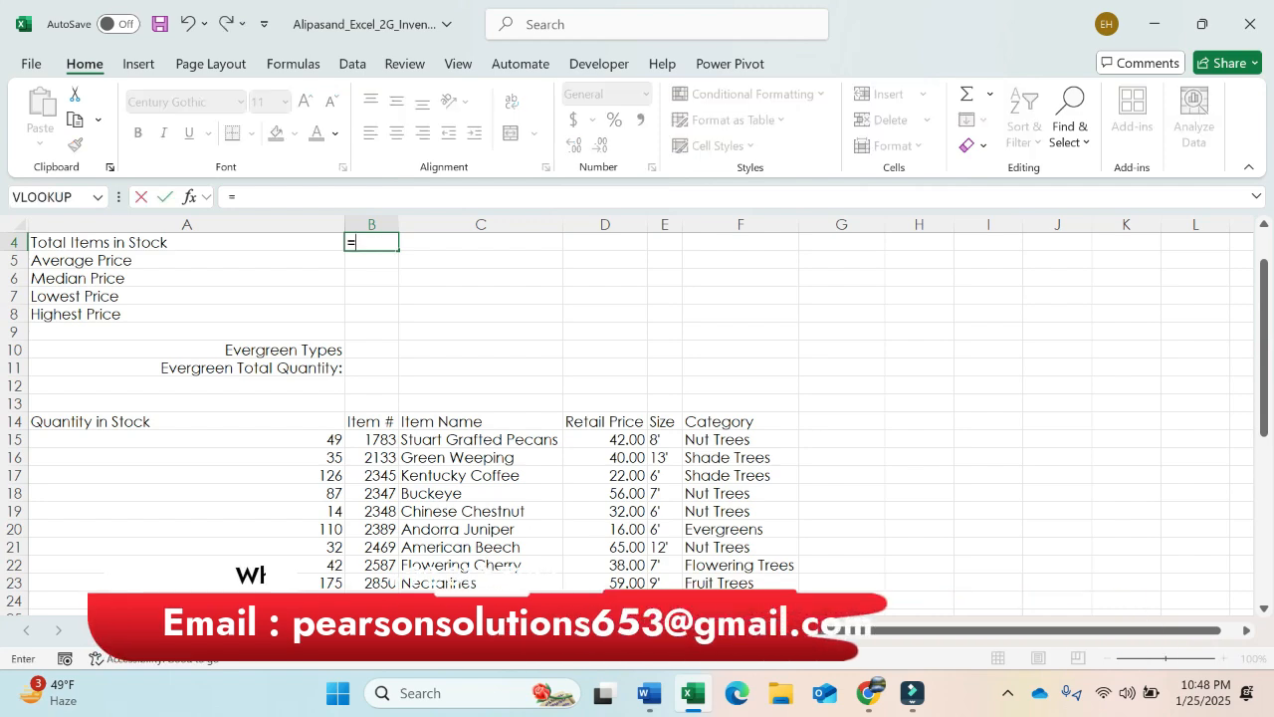
pyautogui.write('sum')
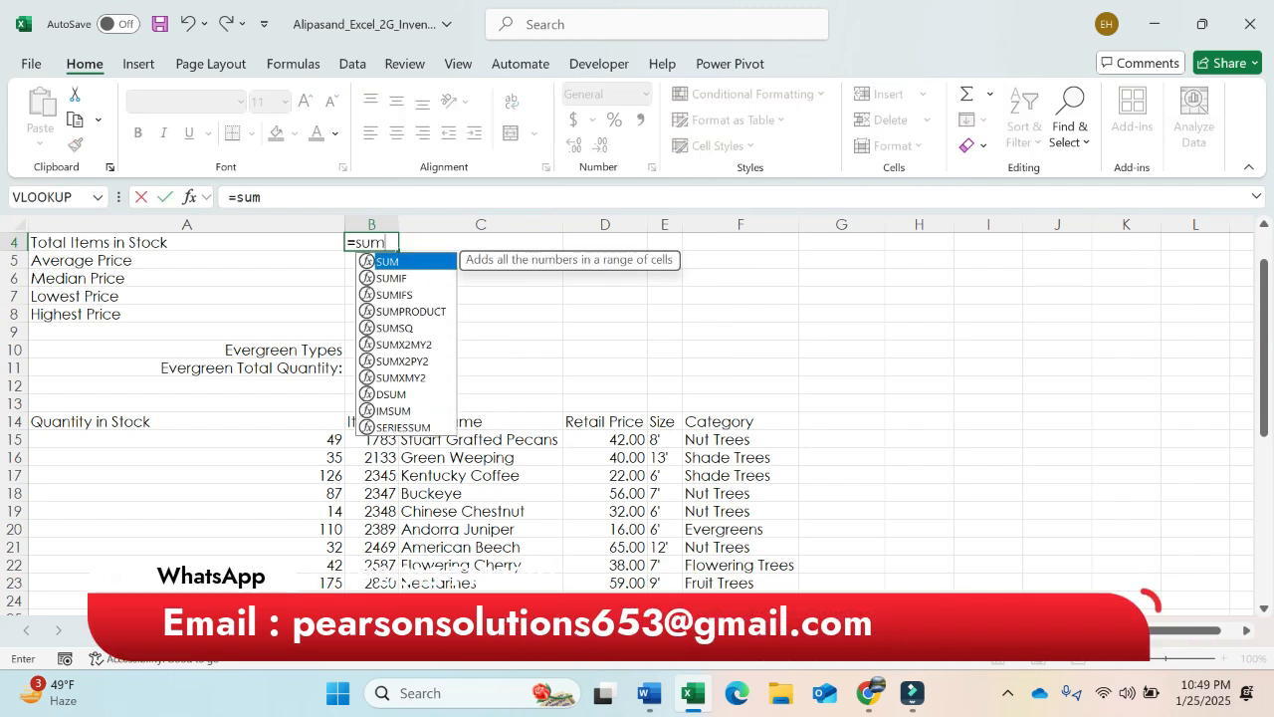
pyautogui.doubleClick(386, 262)
pyautogui.moveTo(329, 439); pyautogui.dragTo(296, 567)
pyautogui.press('Return')
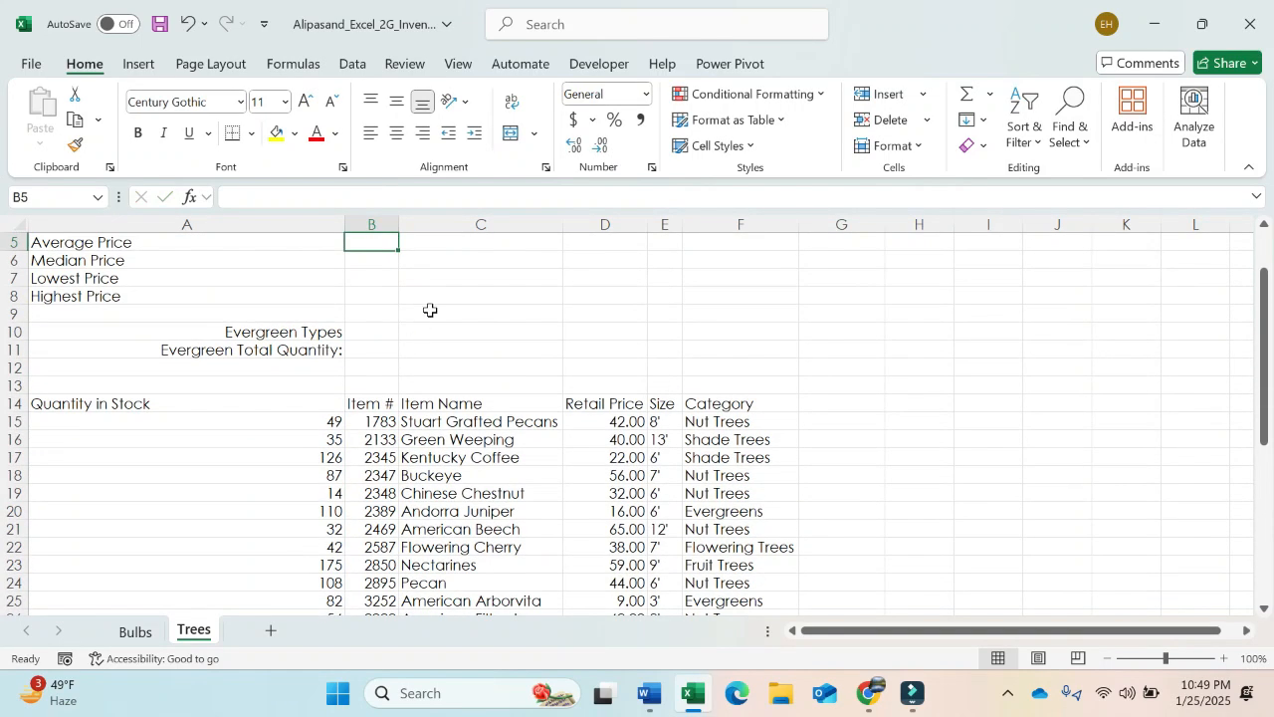
# Apply the Comma [0] cell style to the total in cell B4 on the Trees sheet.
pyautogui.press('Up')
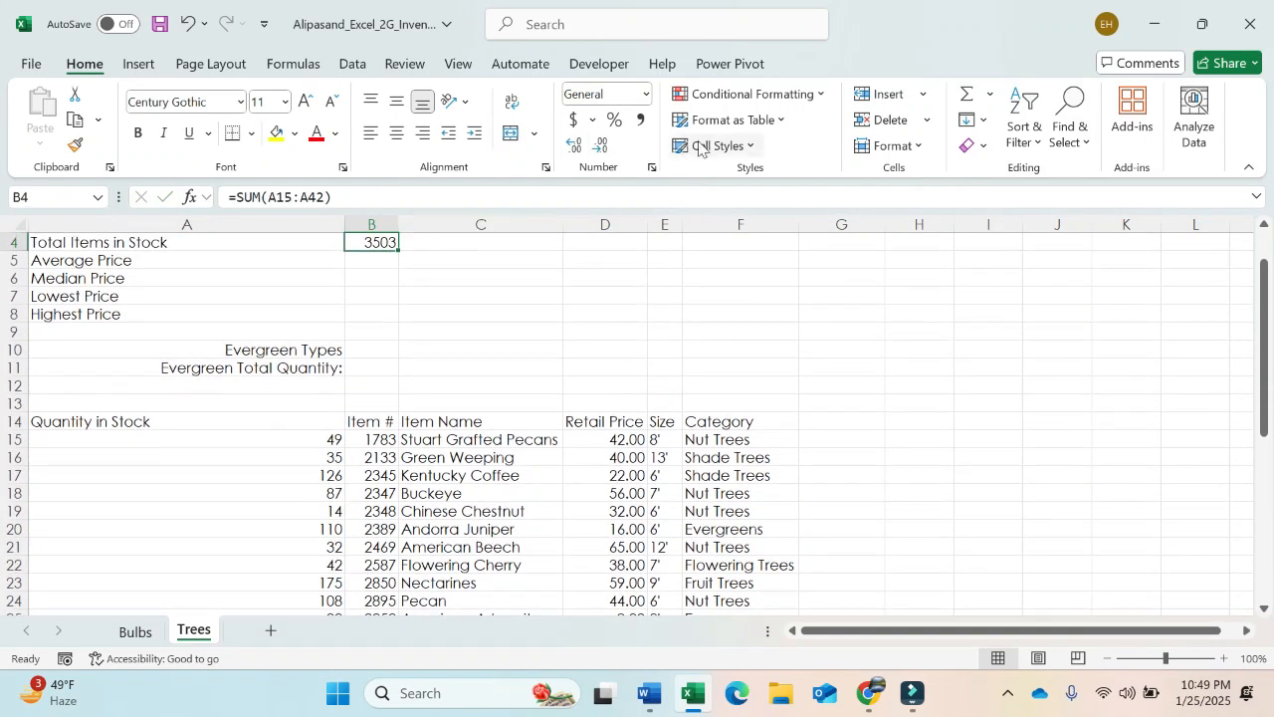
pyautogui.click(747, 149)
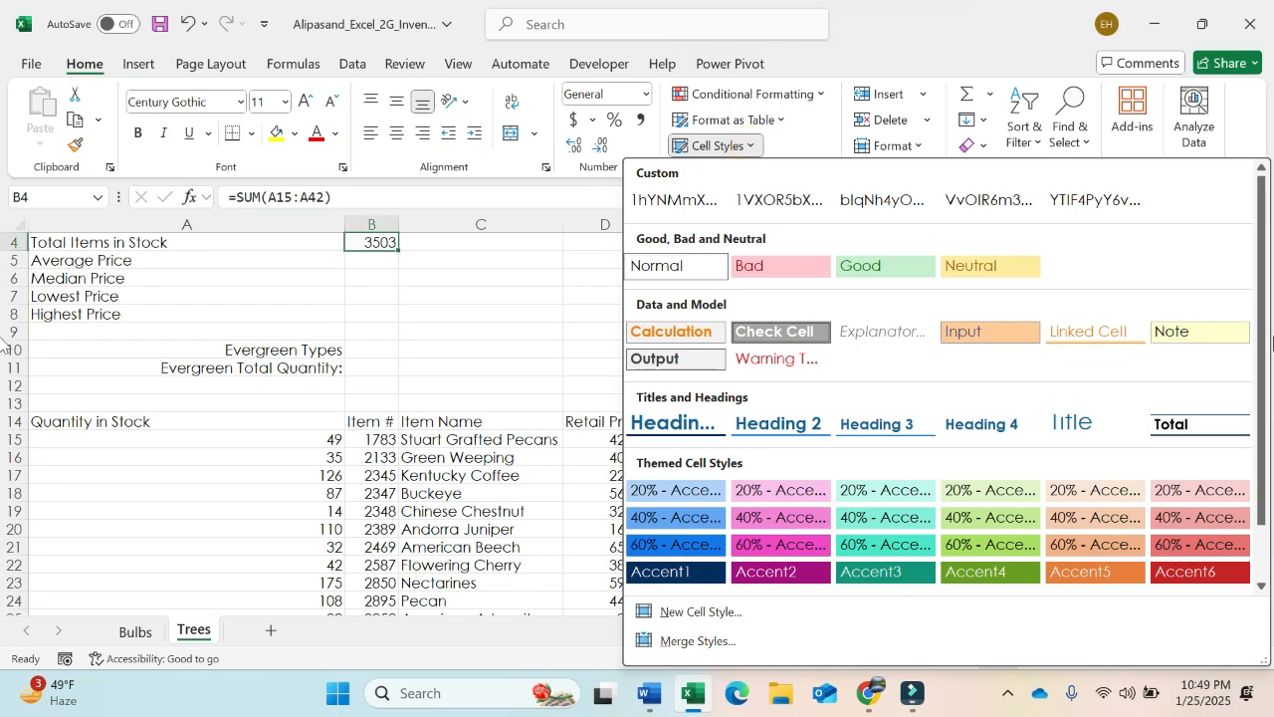
pyautogui.scroll(-2, 1262, 339)
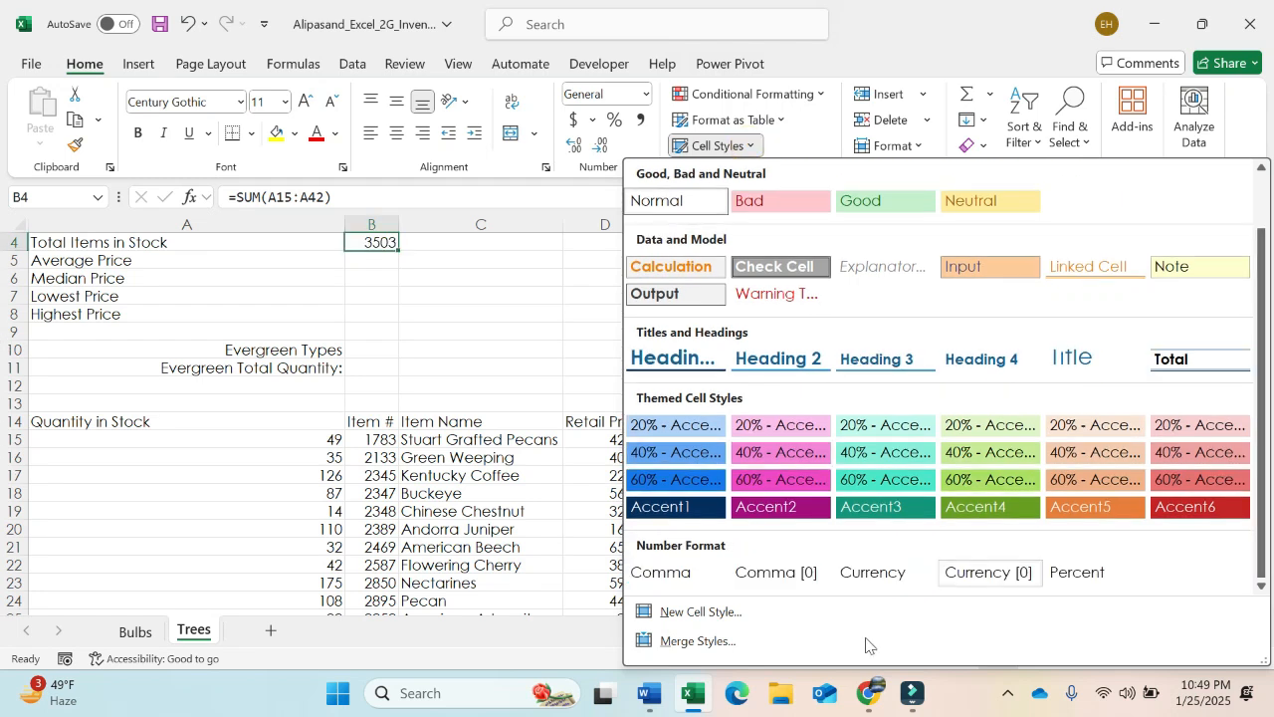
pyautogui.click(791, 570)
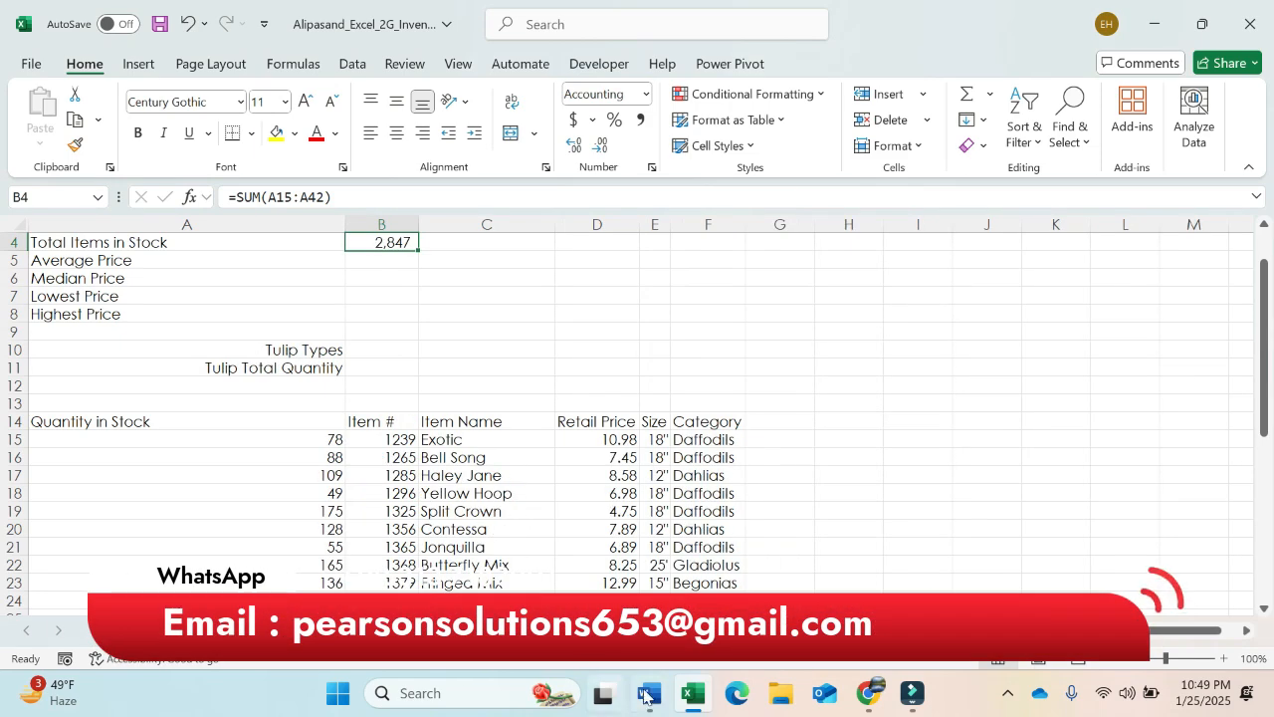
# Switch to the Word instructions and highlight "cells B5:B8" in step 6 in yellow.
pyautogui.click(646, 695)
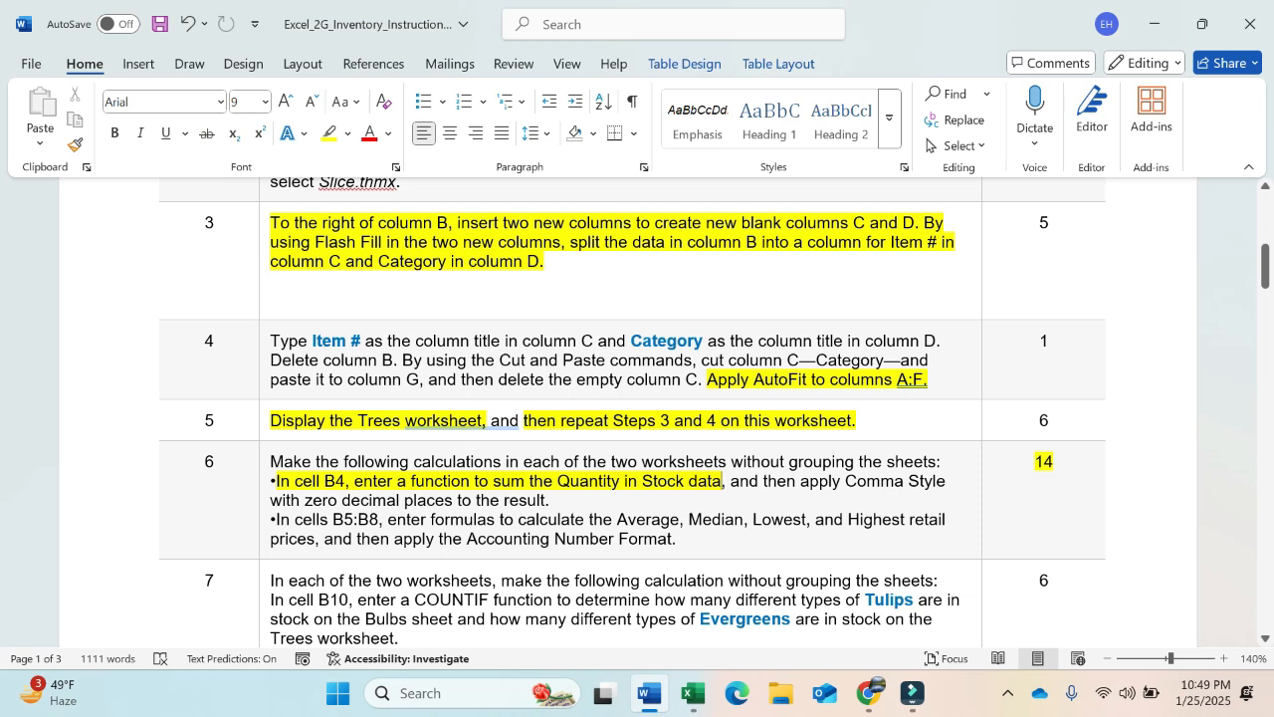
pyautogui.moveTo(294, 519); pyautogui.dragTo(378, 518)
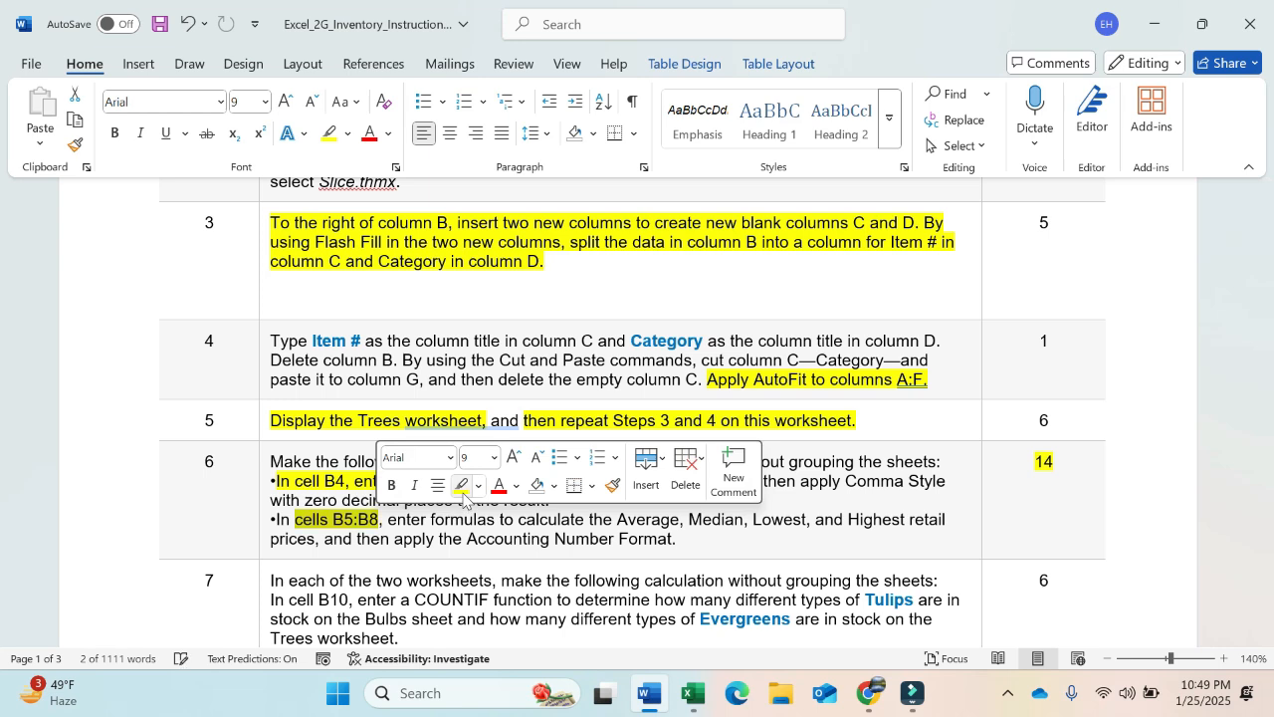
pyautogui.click(461, 485)
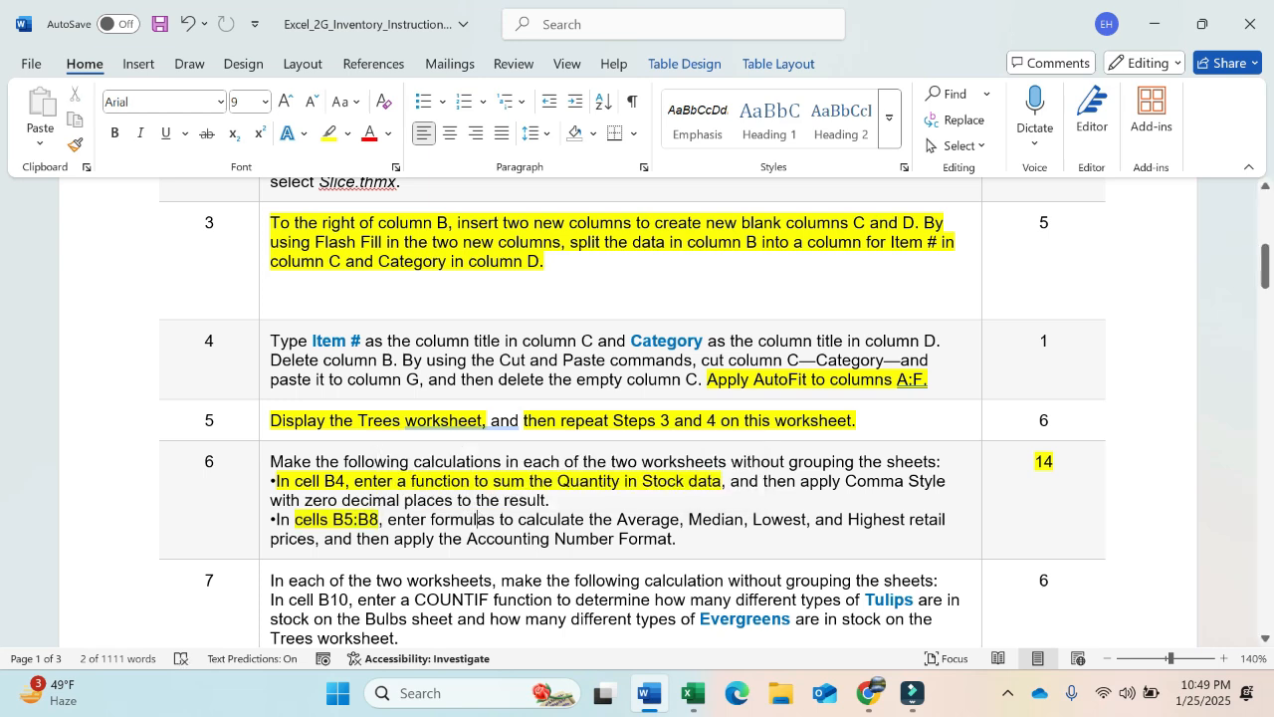
pyautogui.click(477, 519)
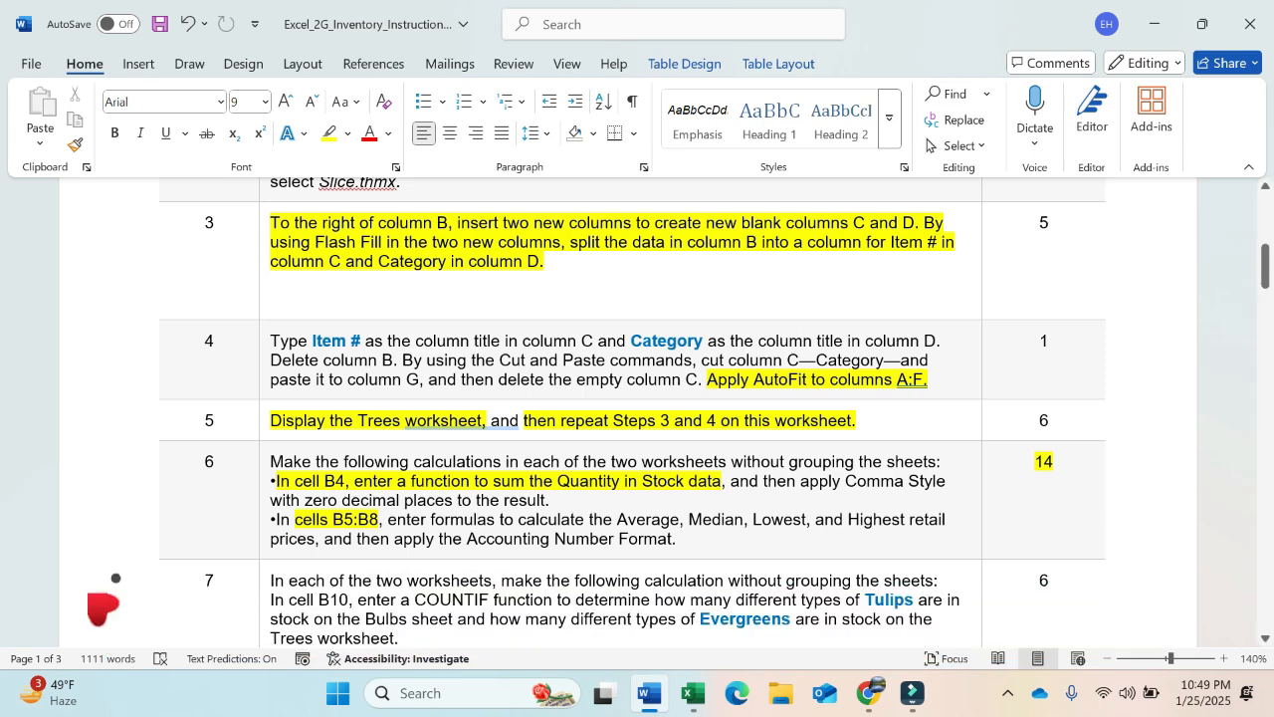
# Switch to Excel and calculate the average retail price in cell B5 on the Bulbs sheet with =AVERAGE(D15:D42).
pyautogui.click(694, 694)
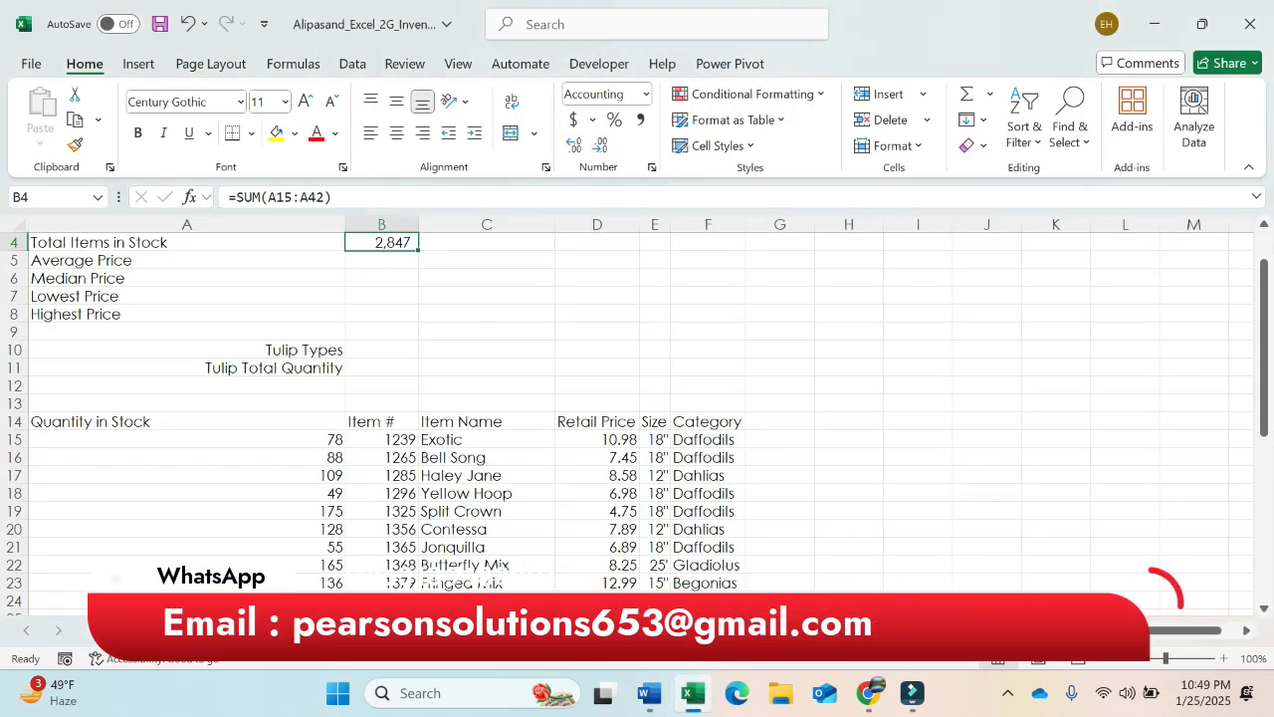
pyautogui.click(379, 267)
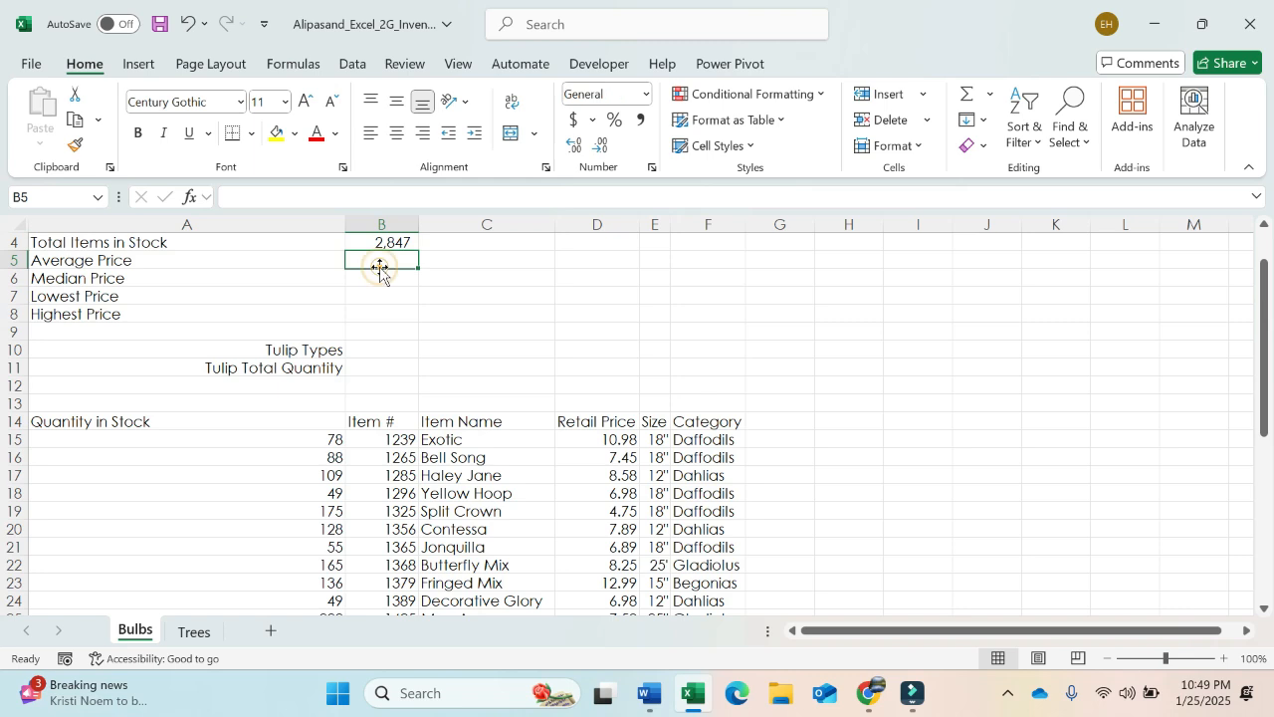
pyautogui.write('=av')
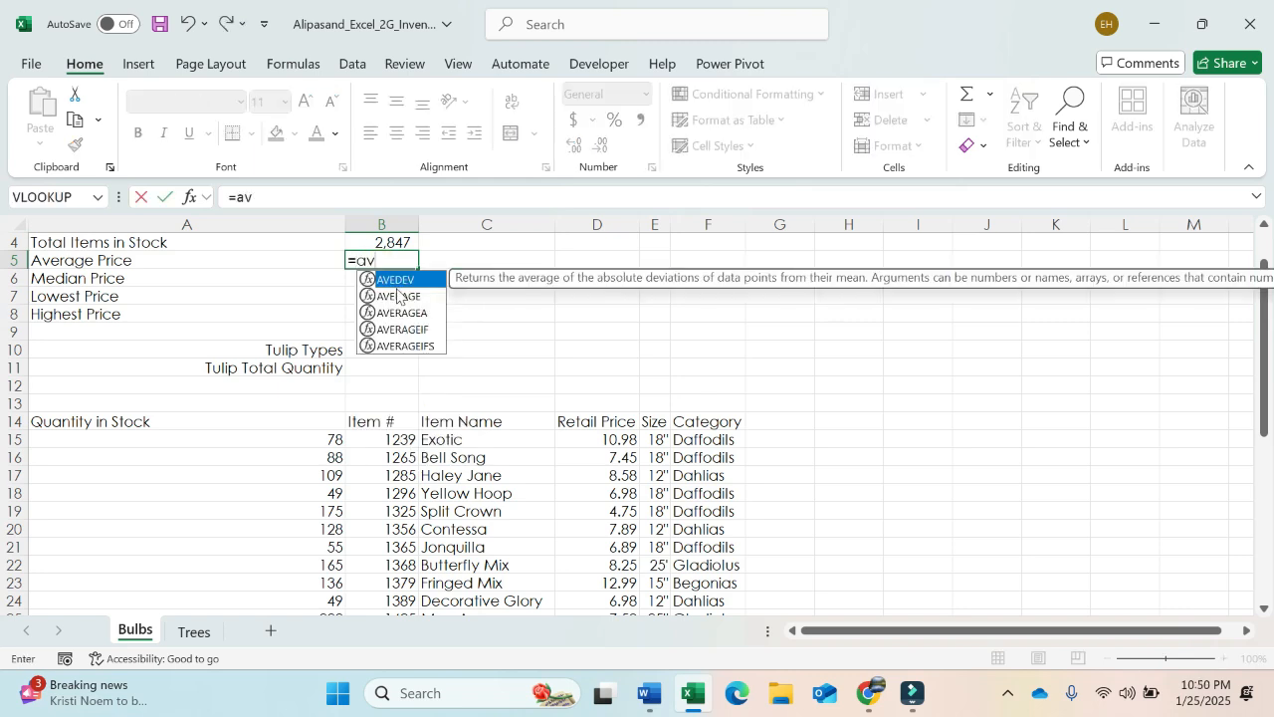
pyautogui.doubleClick(401, 297)
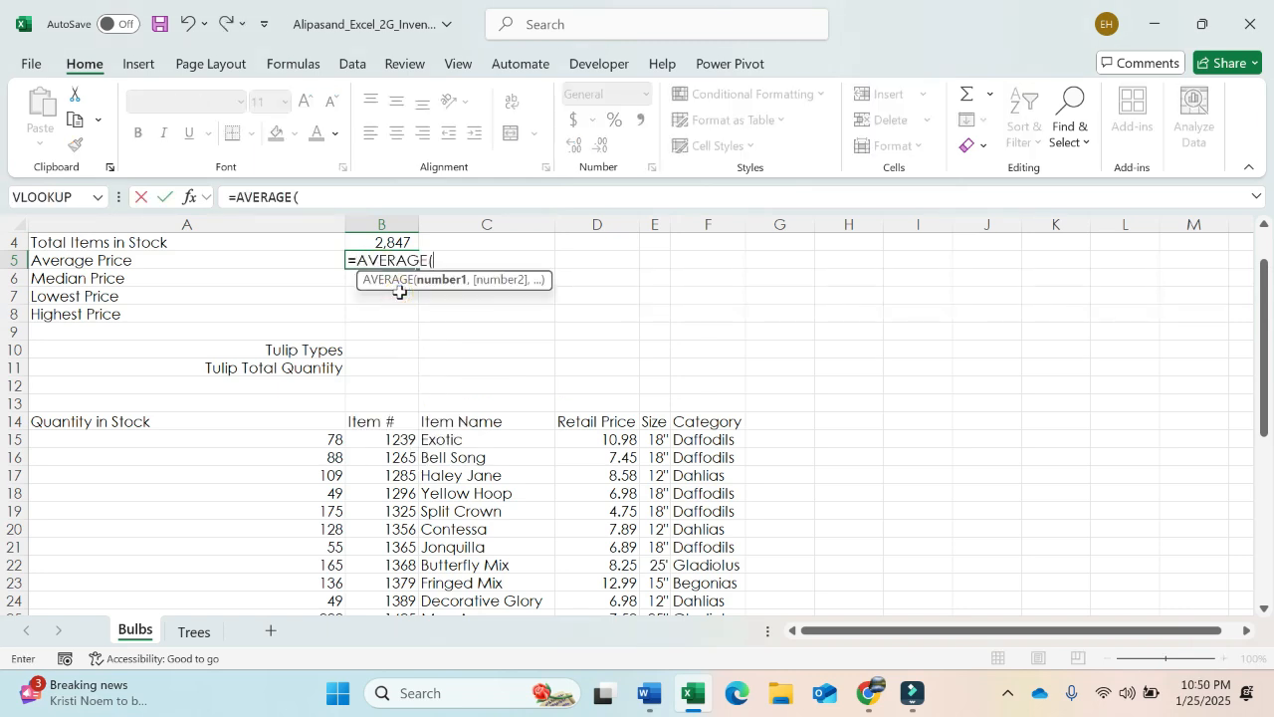
pyautogui.click(648, 694)
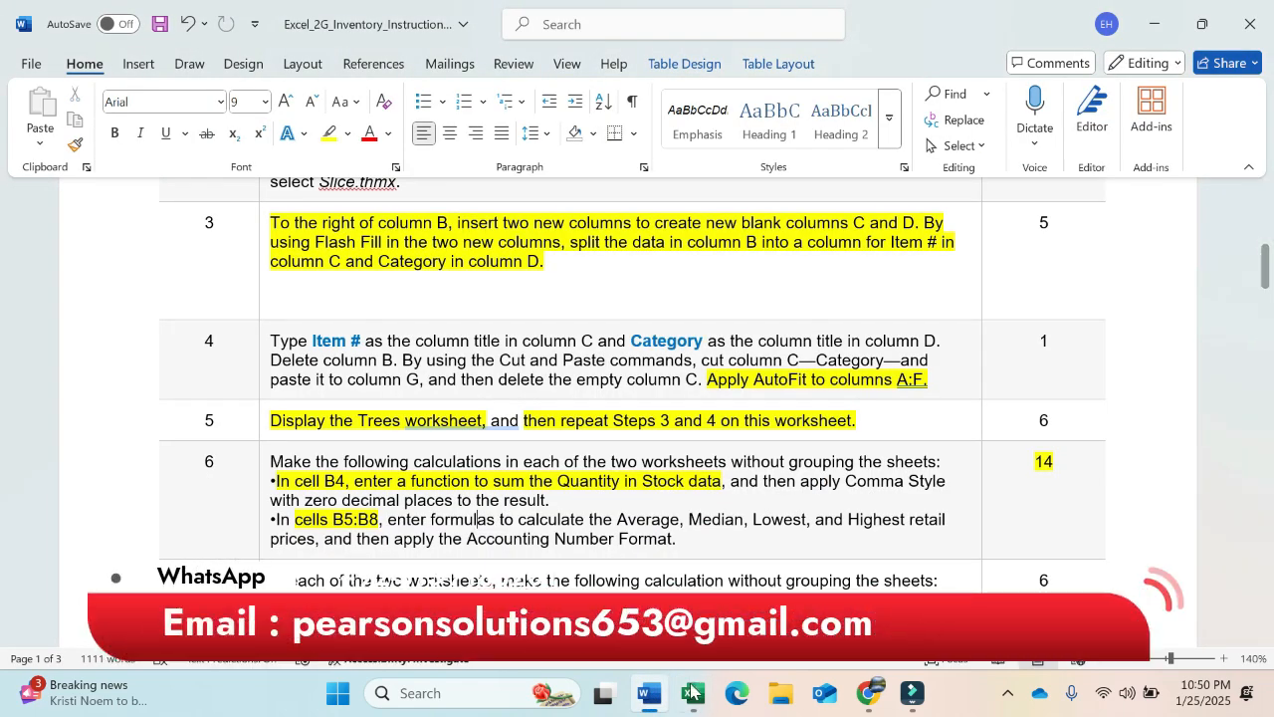
pyautogui.click(694, 693)
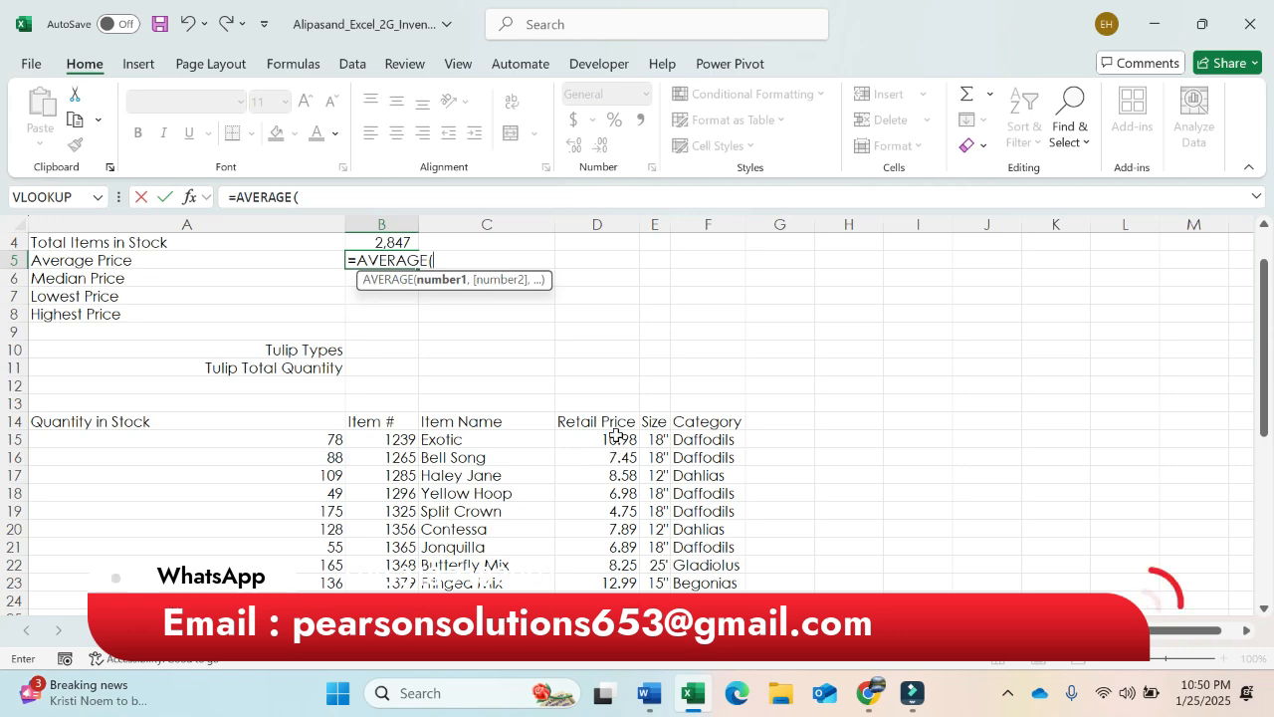
pyautogui.moveTo(617, 435); pyautogui.dragTo(594, 578)
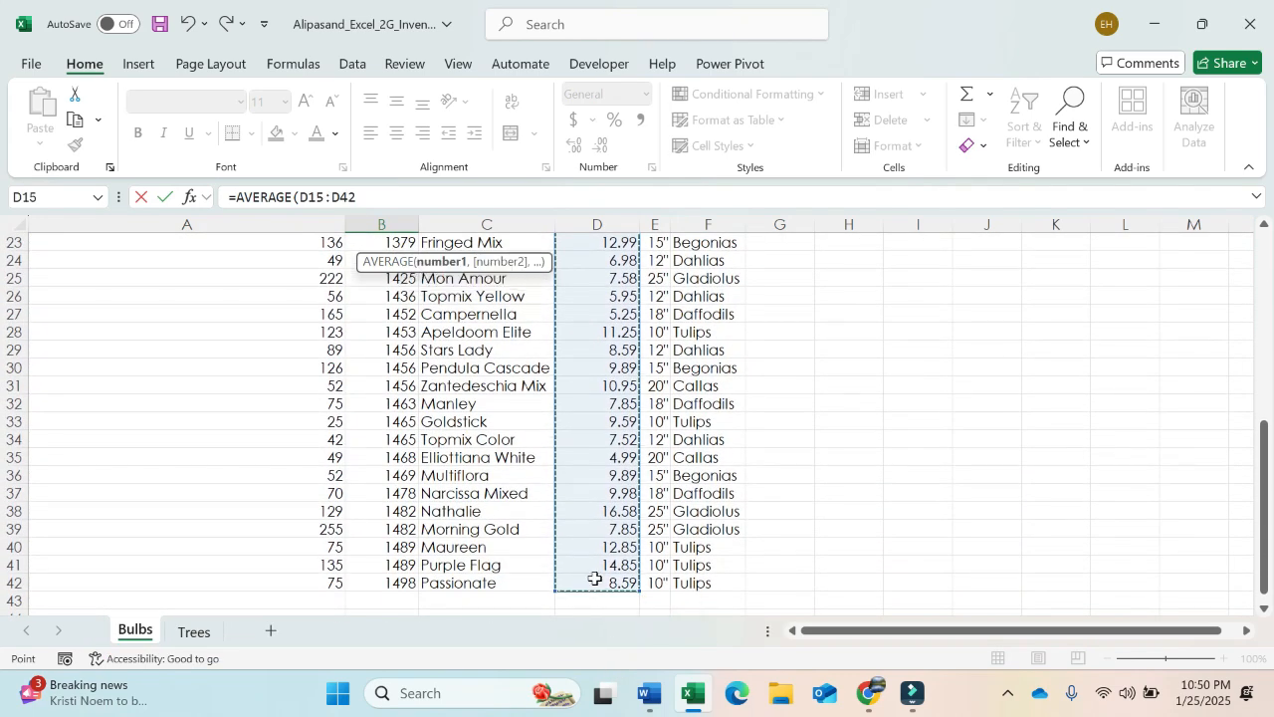
pyautogui.press('Return')
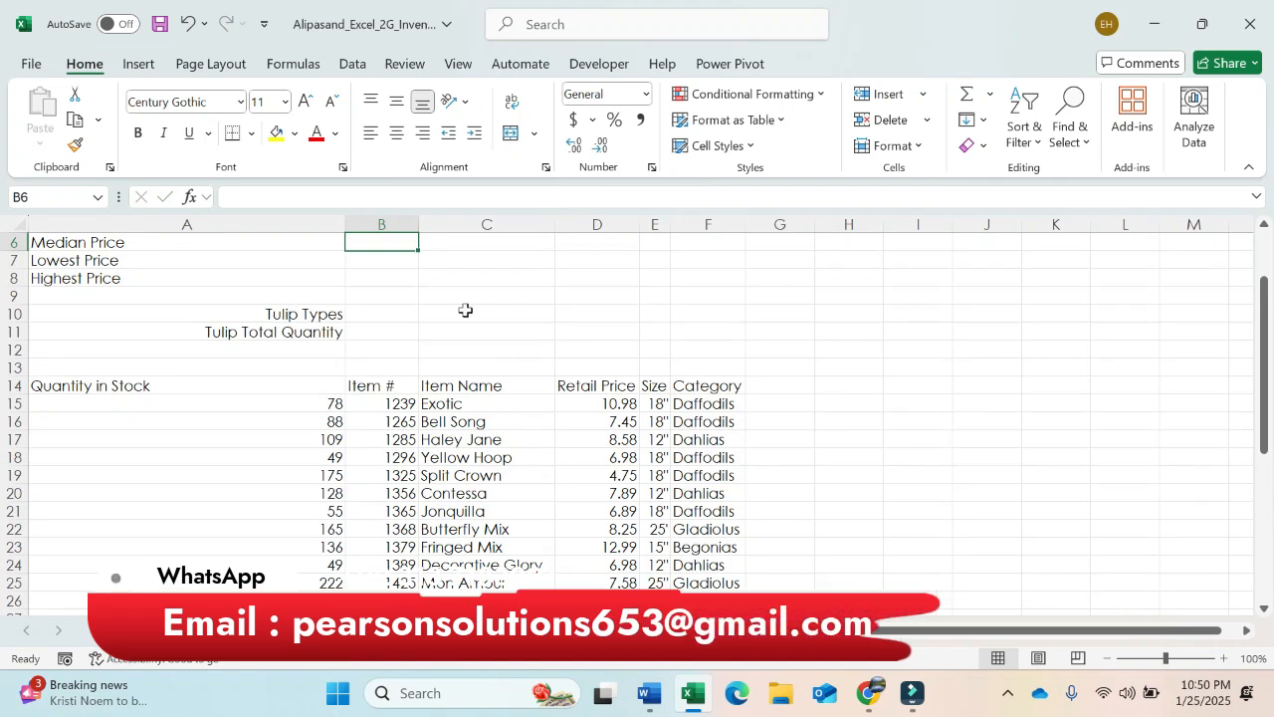
pyautogui.press('Up')
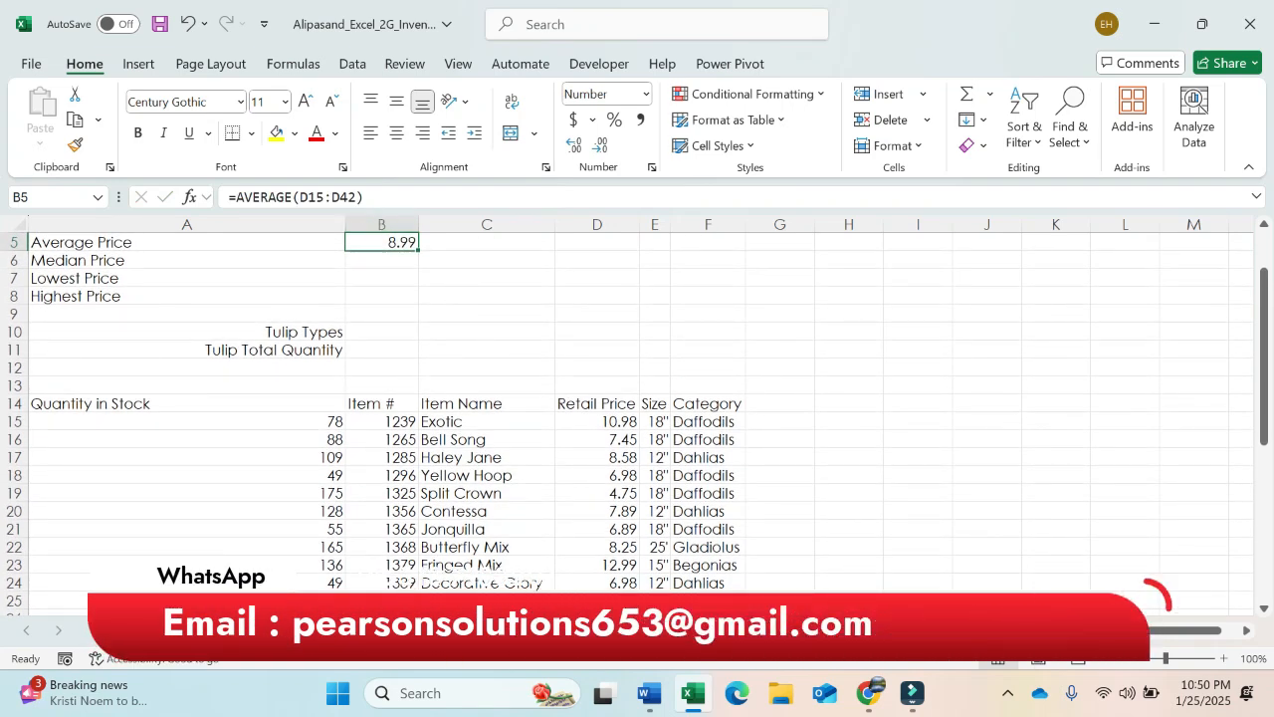
pyautogui.click(300, 197)
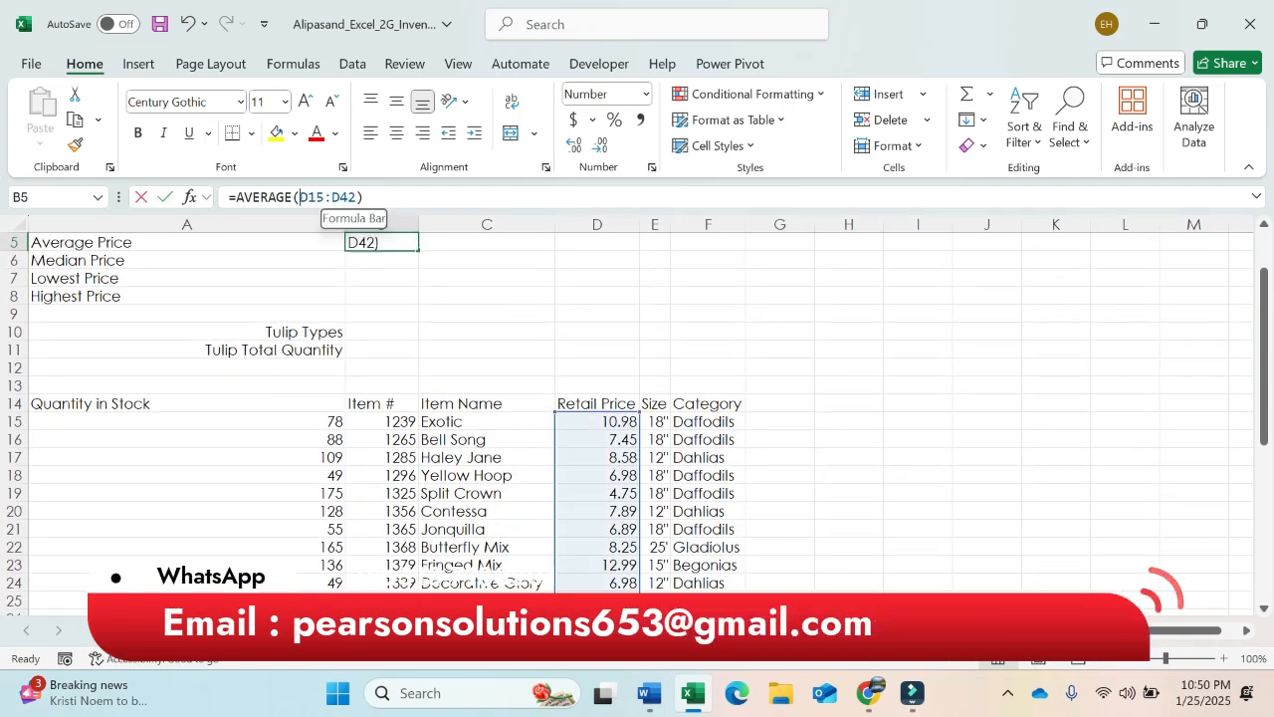
pyautogui.moveTo(299, 197); pyautogui.dragTo(386, 198)
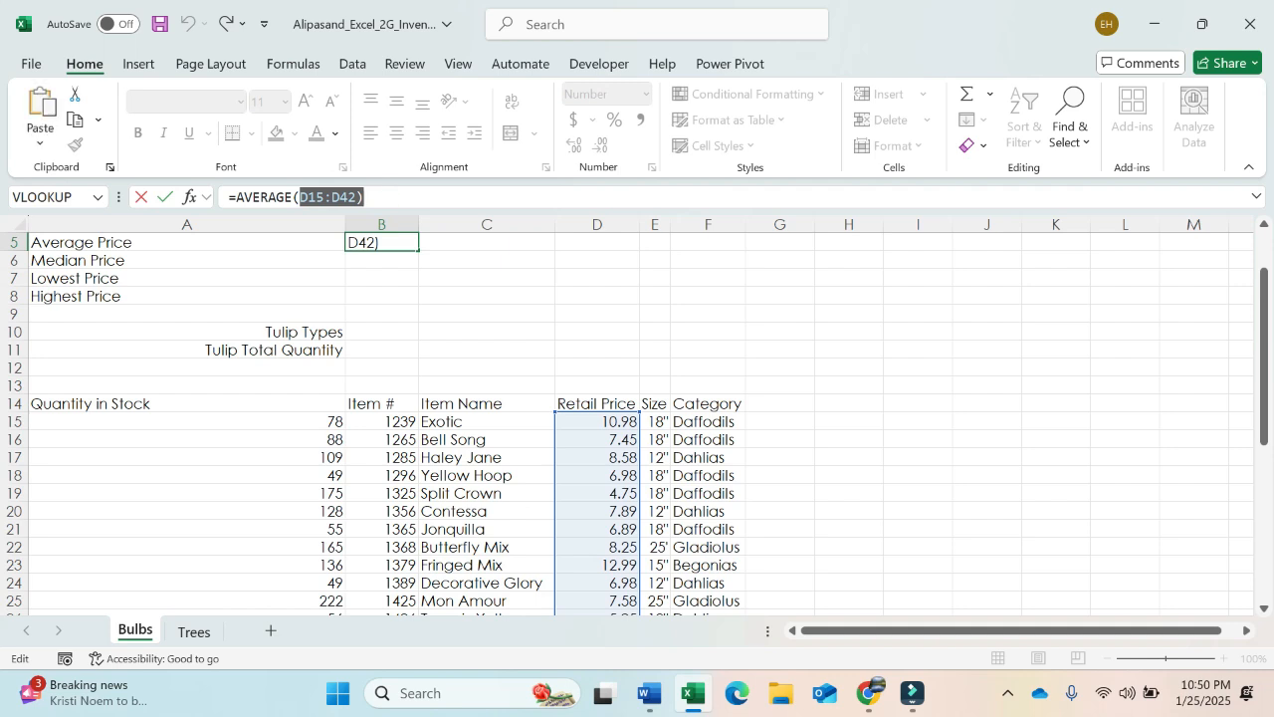
pyautogui.press('Return')
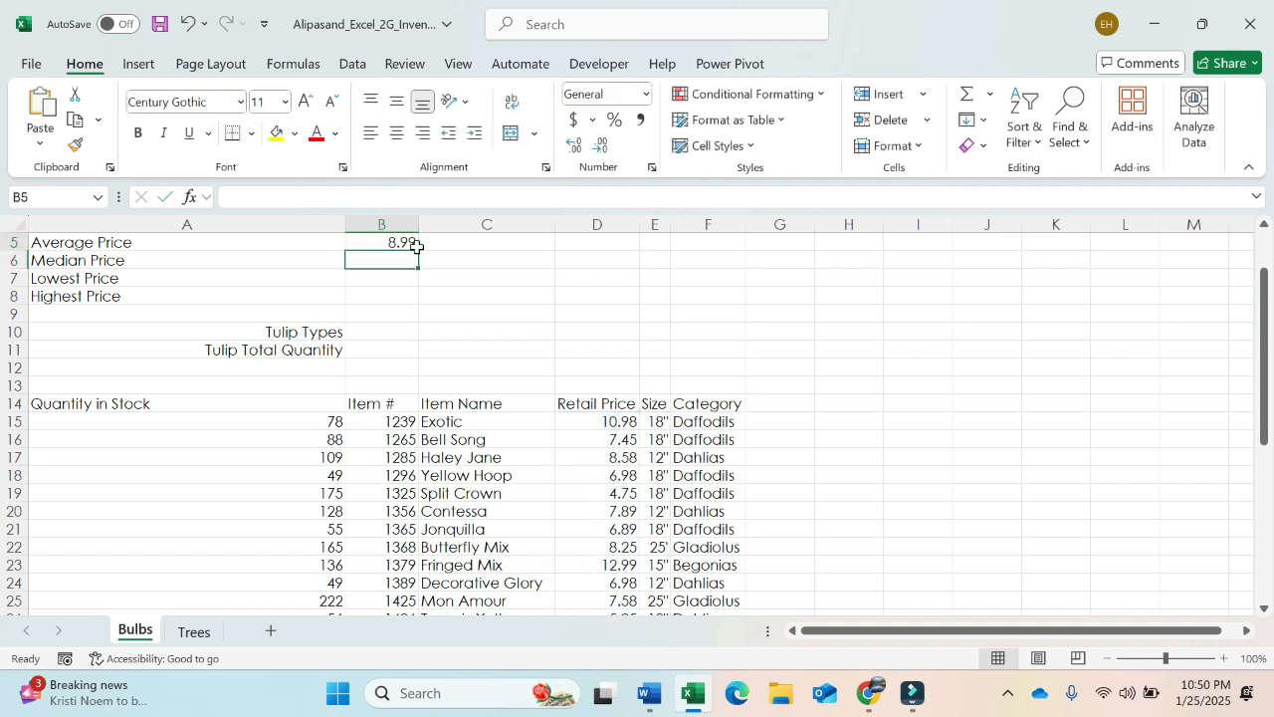
pyautogui.click(417, 247)
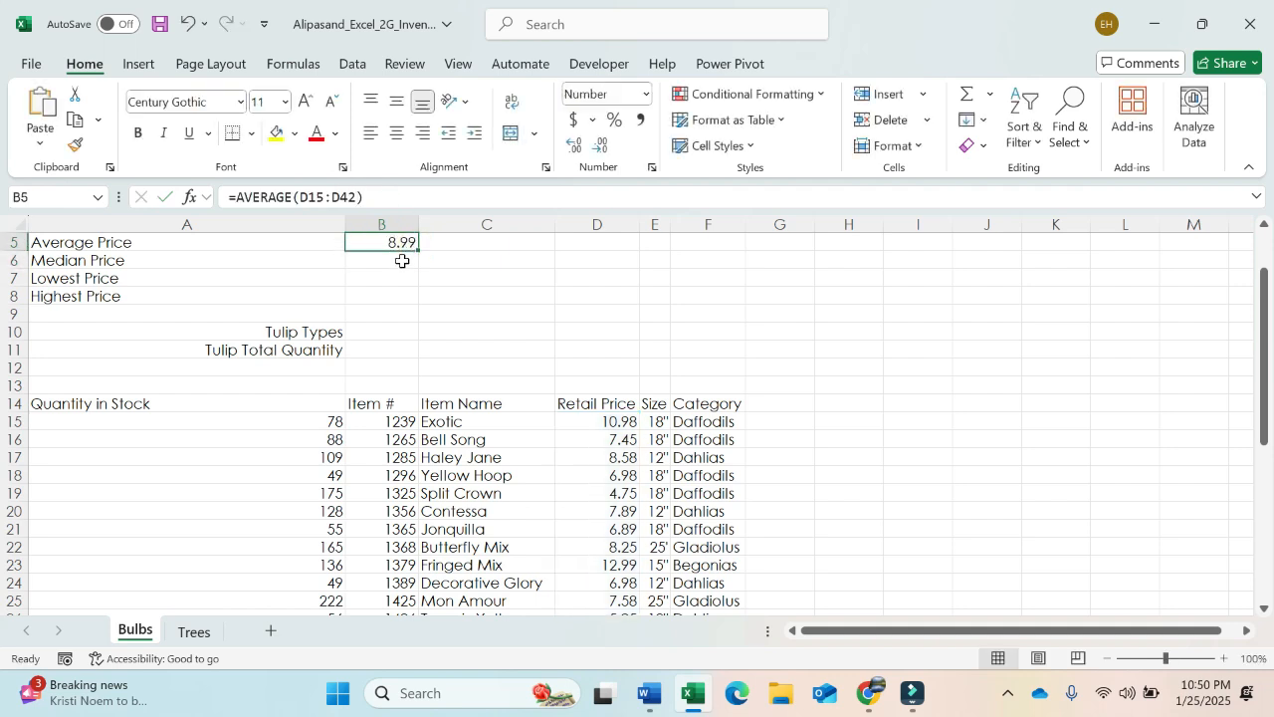
# Calculate the median retail price in cell B6 on the Bulbs sheet with =MEDIAN(D15:D42).
pyautogui.click(398, 256)
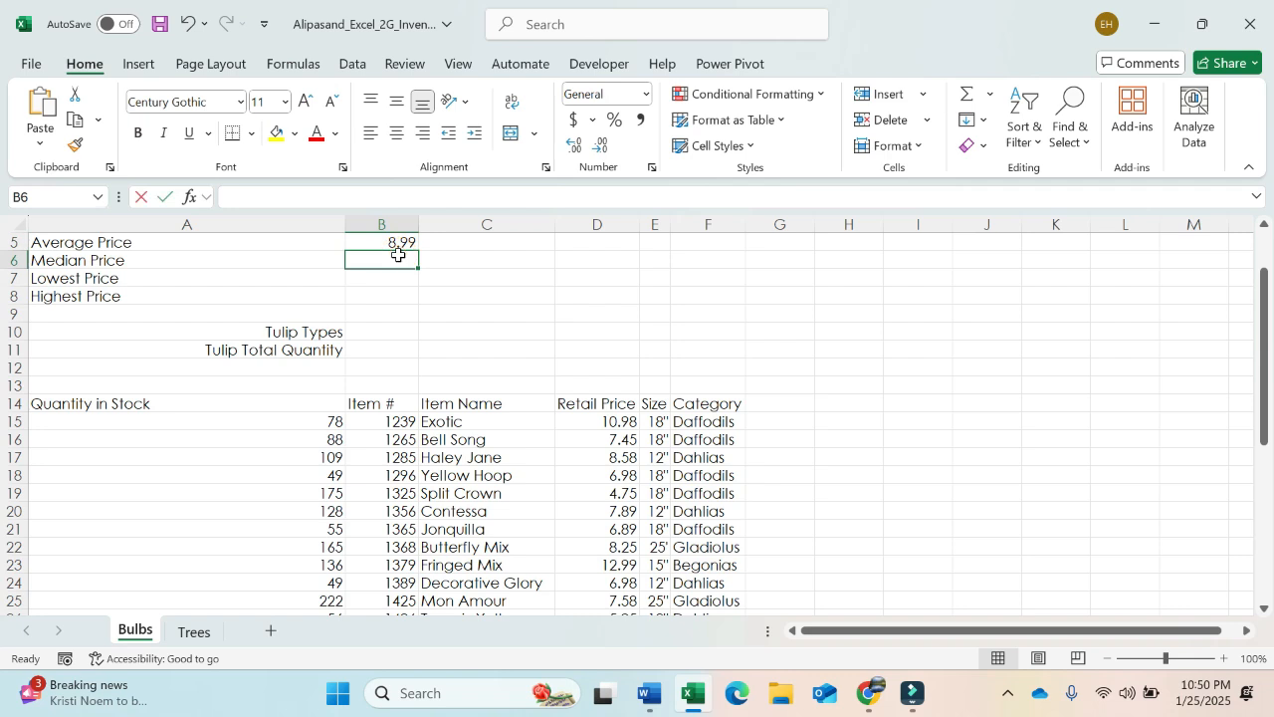
pyautogui.write('=me')
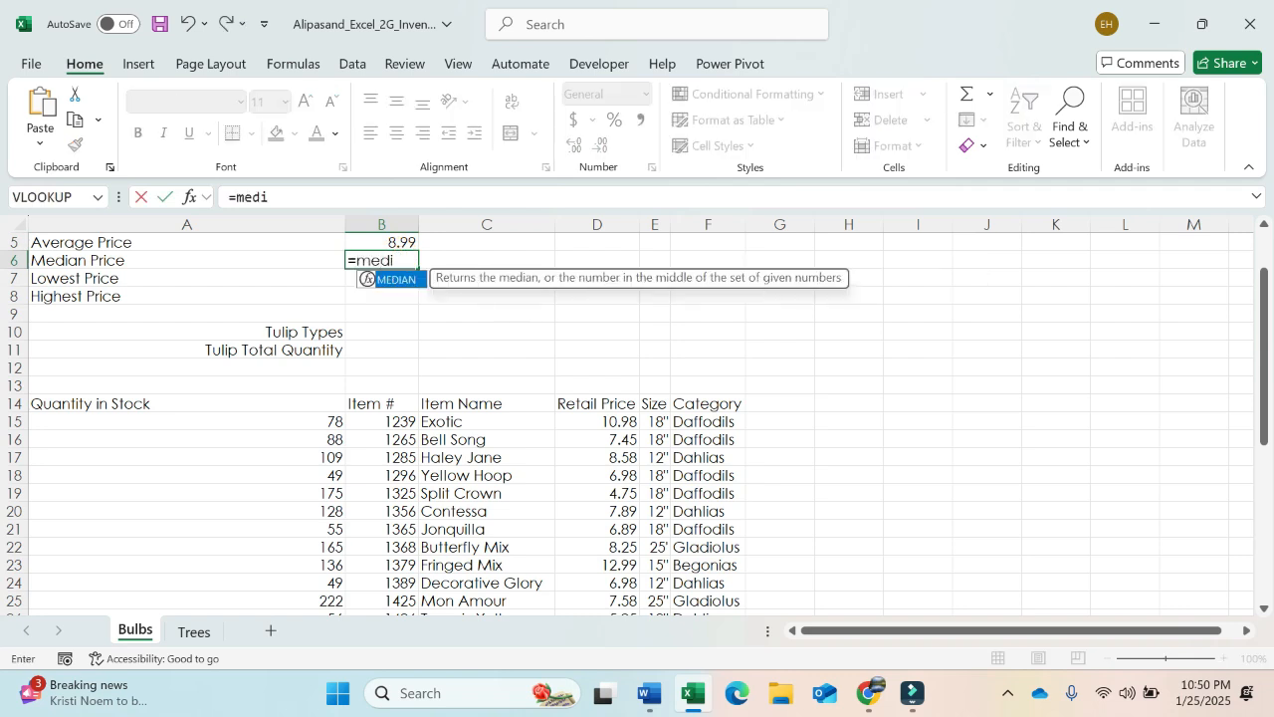
pyautogui.write('di')
pyautogui.doubleClick(398, 280)
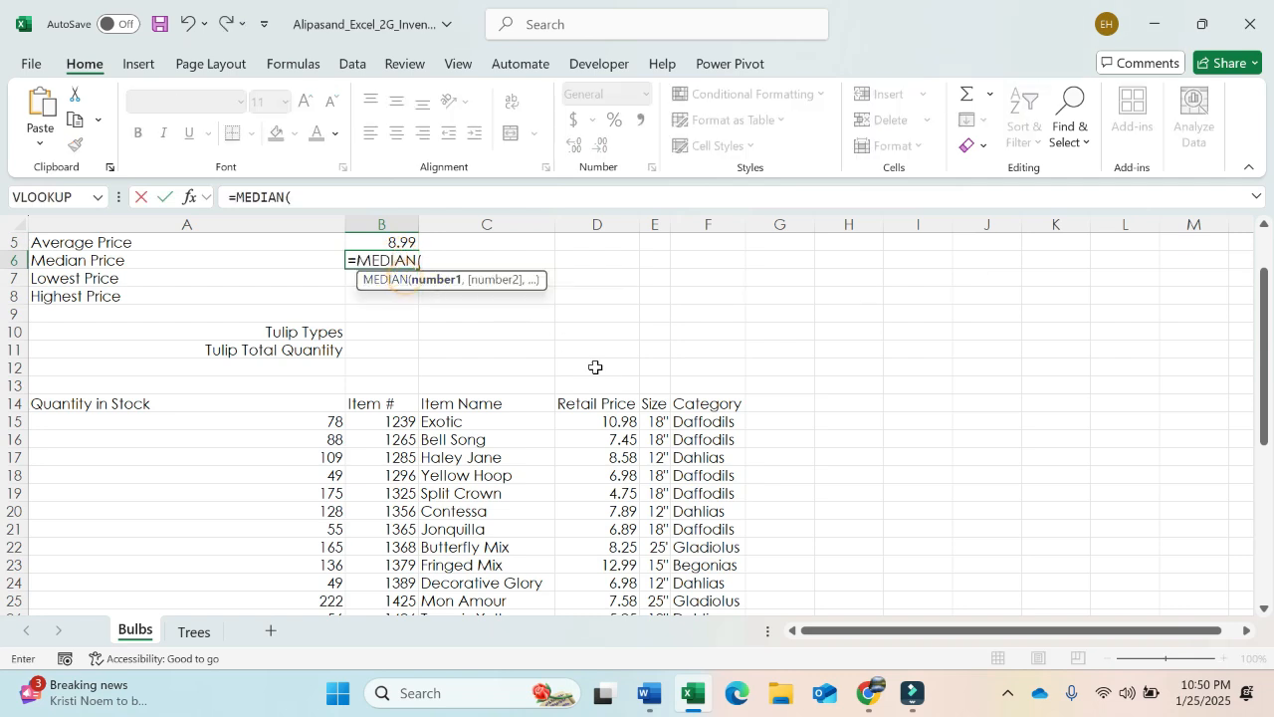
pyautogui.moveTo(619, 421); pyautogui.dragTo(593, 569)
pyautogui.press('Return')
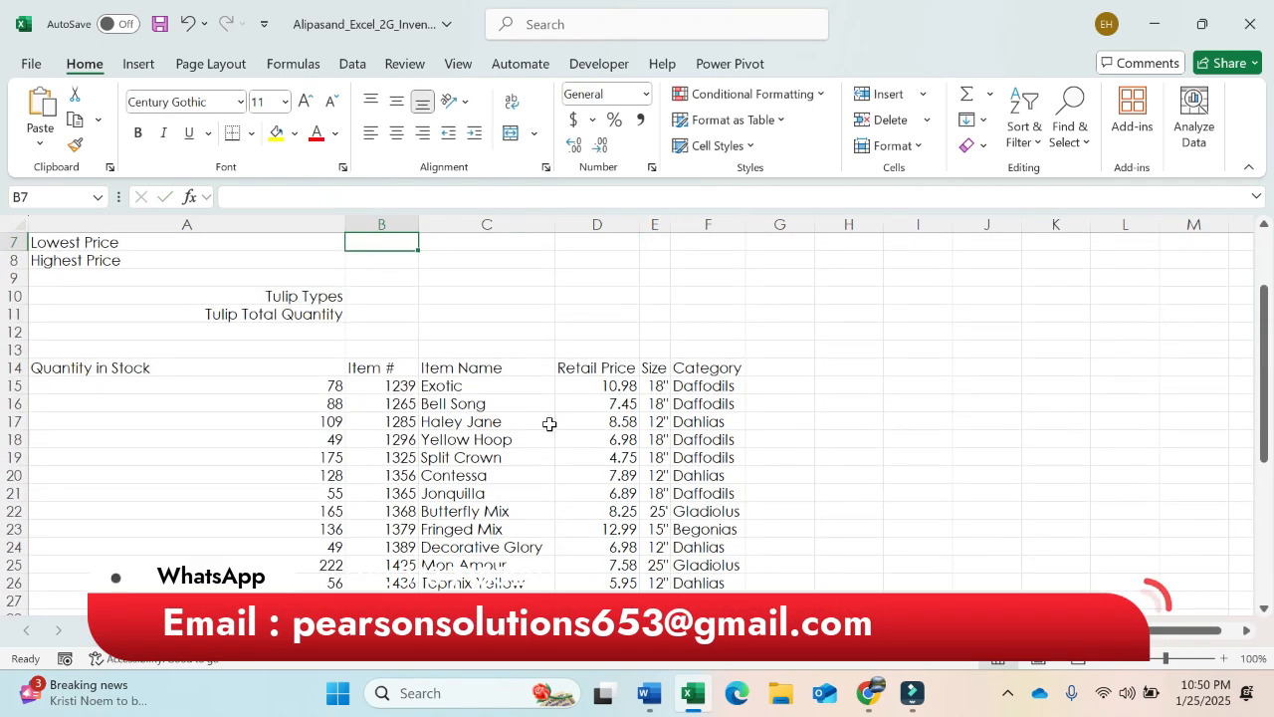
pyautogui.press('Up')
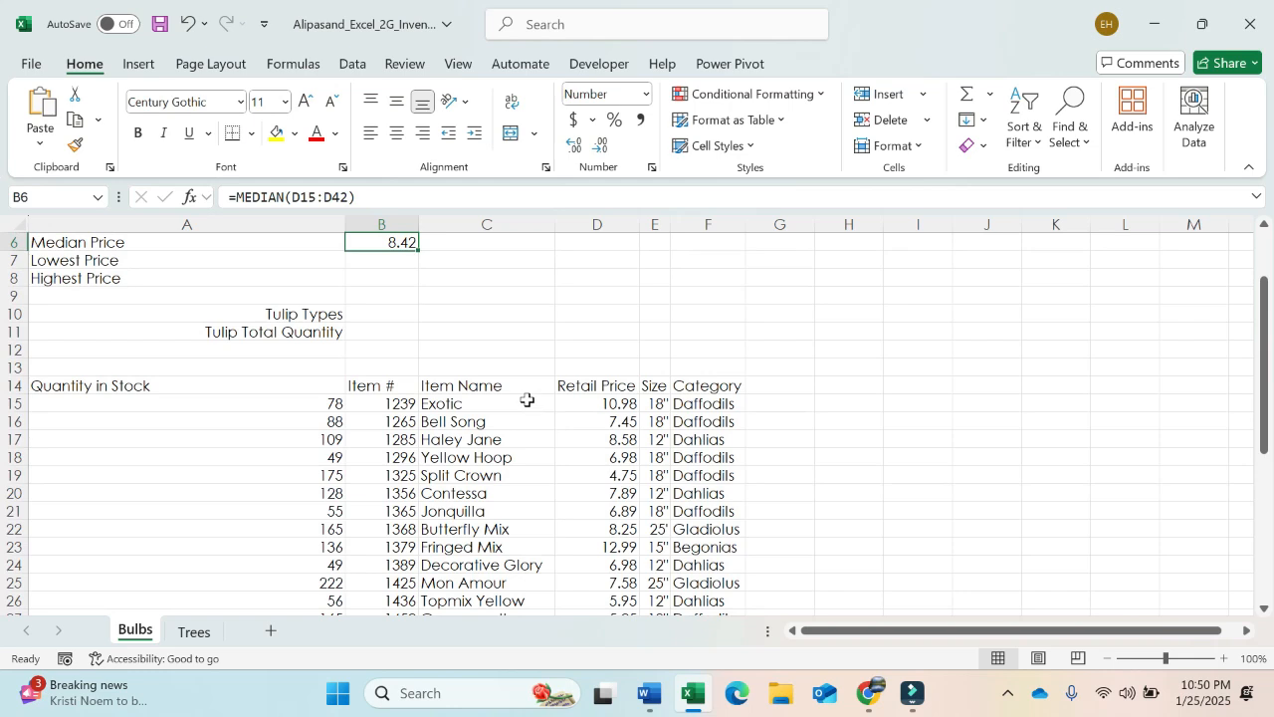
pyautogui.press('Up')
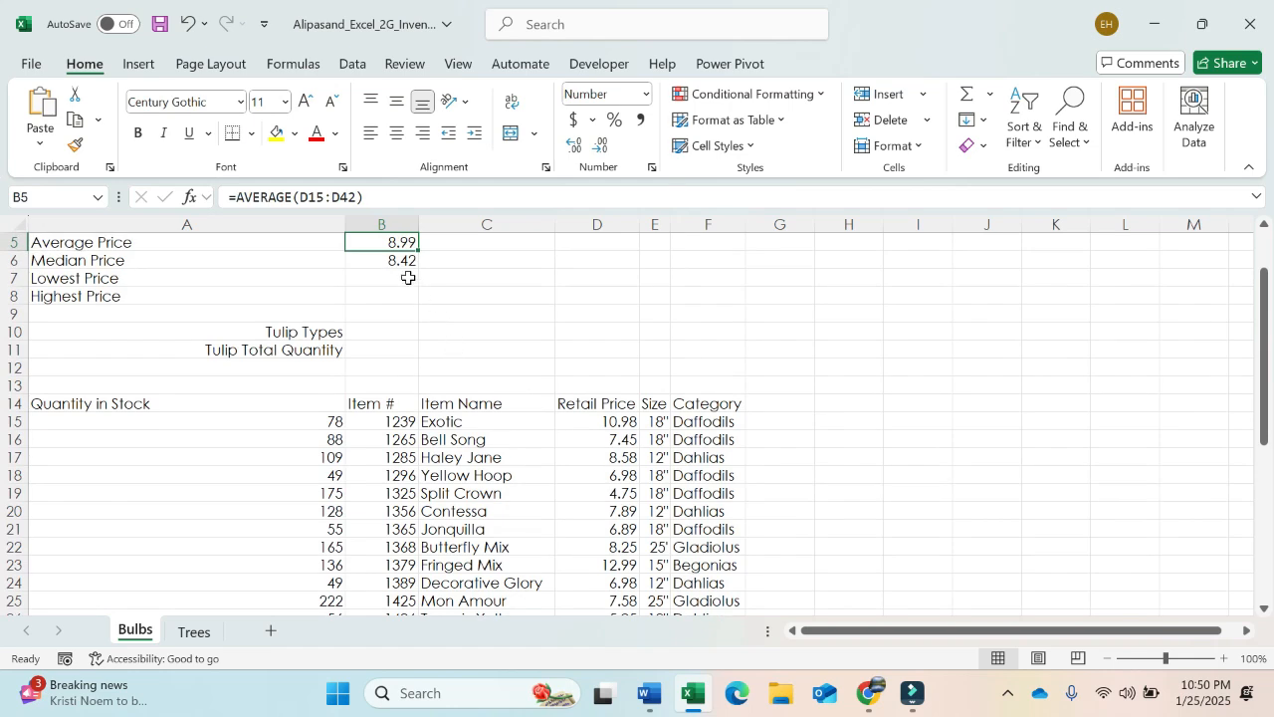
# Calculate the lowest retail price in cell B7 on the Bulbs sheet with =MIN(D15:D42).
pyautogui.click(409, 278)
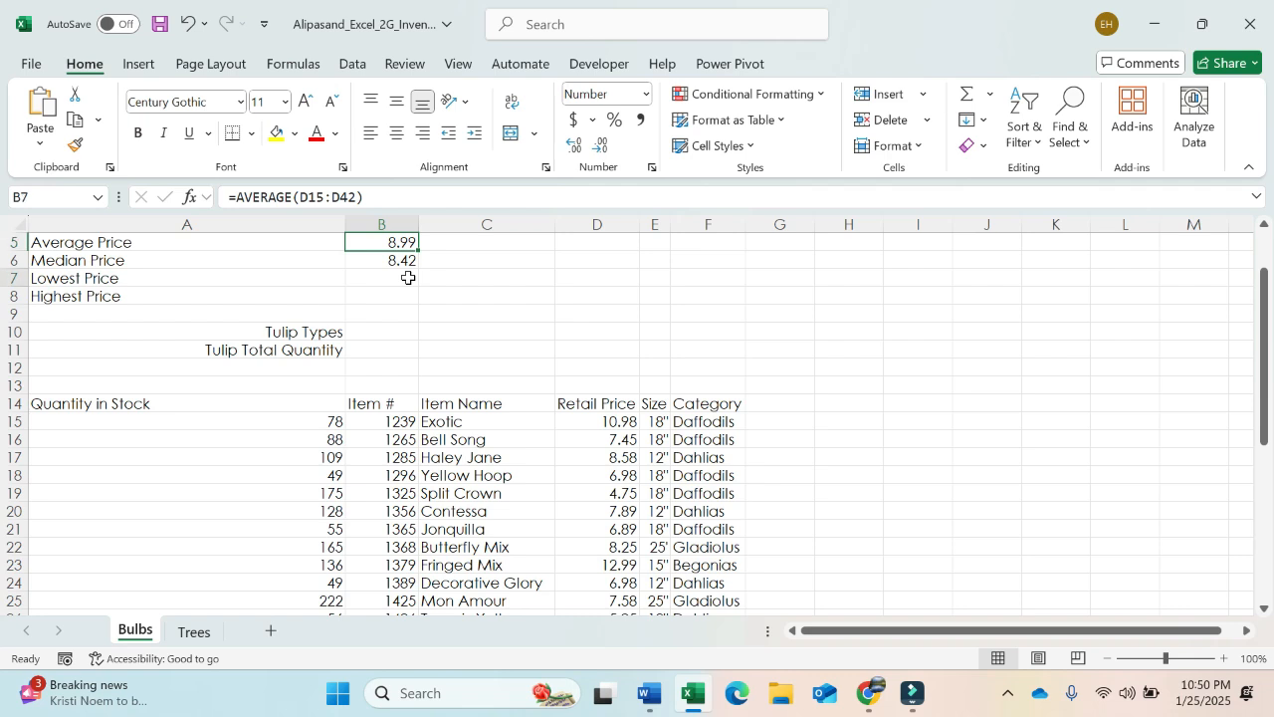
pyautogui.write('=')
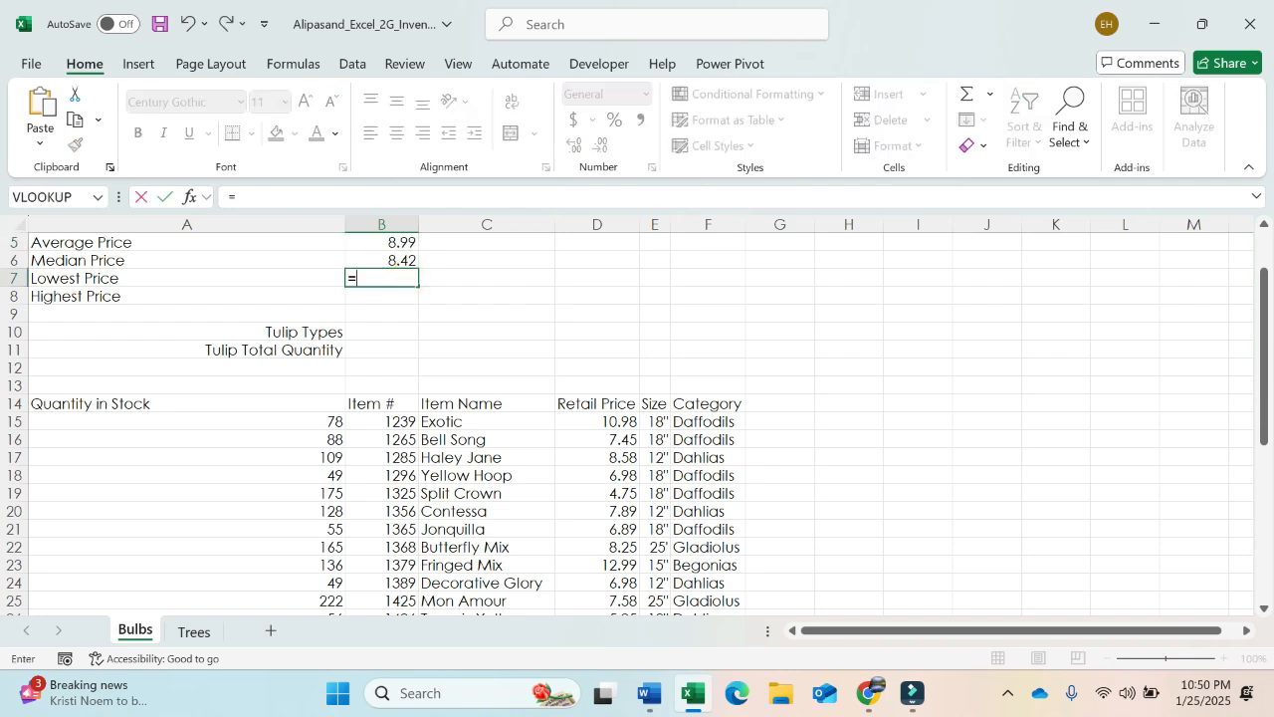
pyautogui.write('min')
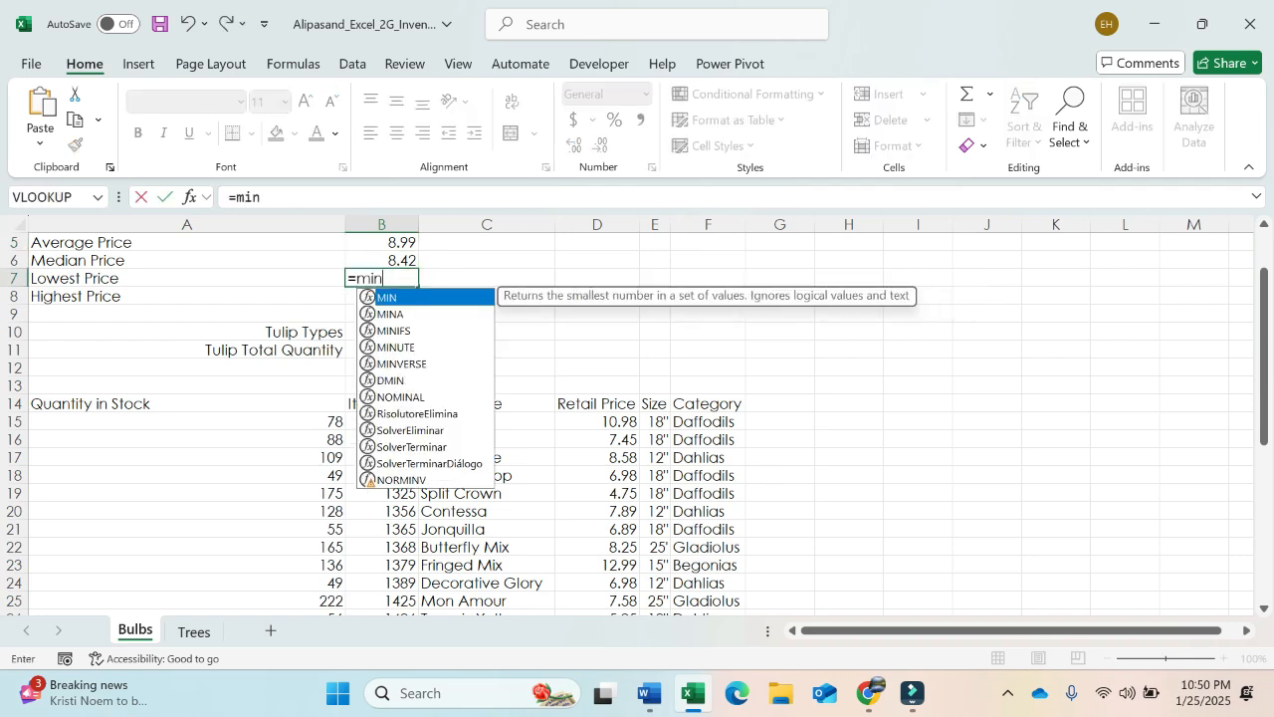
pyautogui.press('Tab')
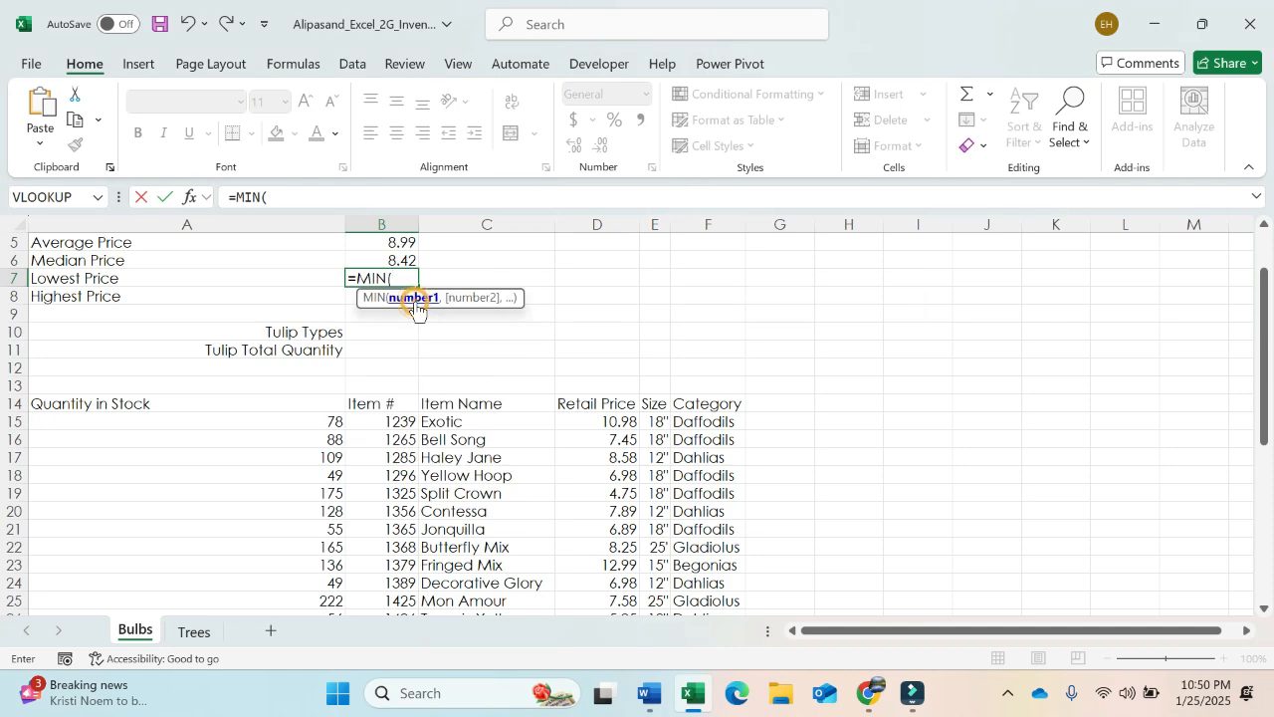
pyautogui.moveTo(595, 423); pyautogui.dragTo(602, 581)
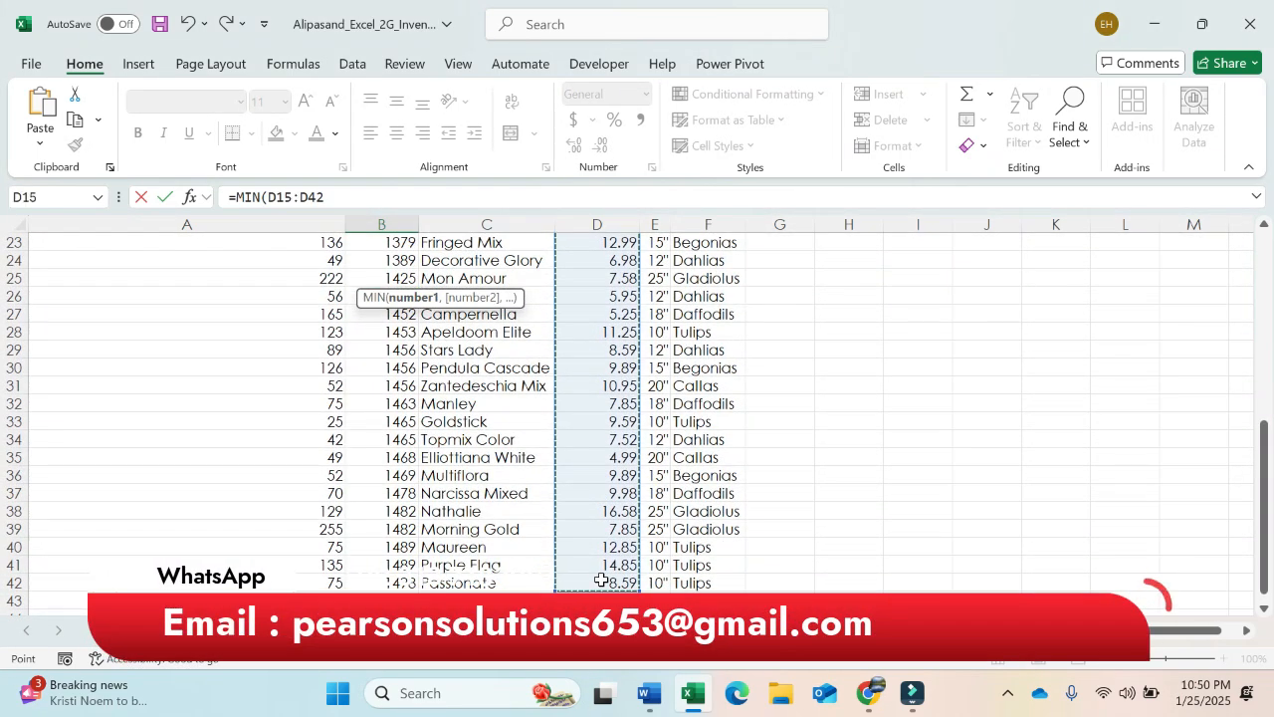
pyautogui.press('Return')
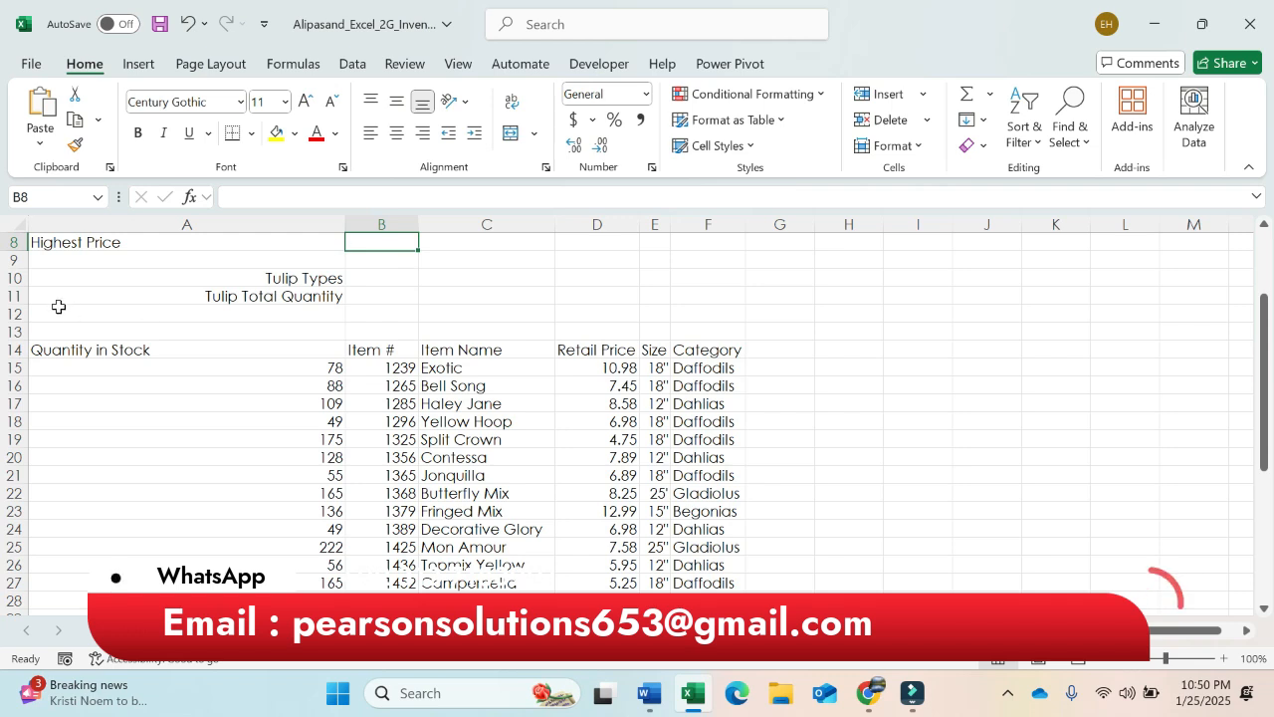
# Calculate the highest retail price in cell B8 on the Bulbs sheet with =MAX(D15:D42).
pyautogui.write('=')
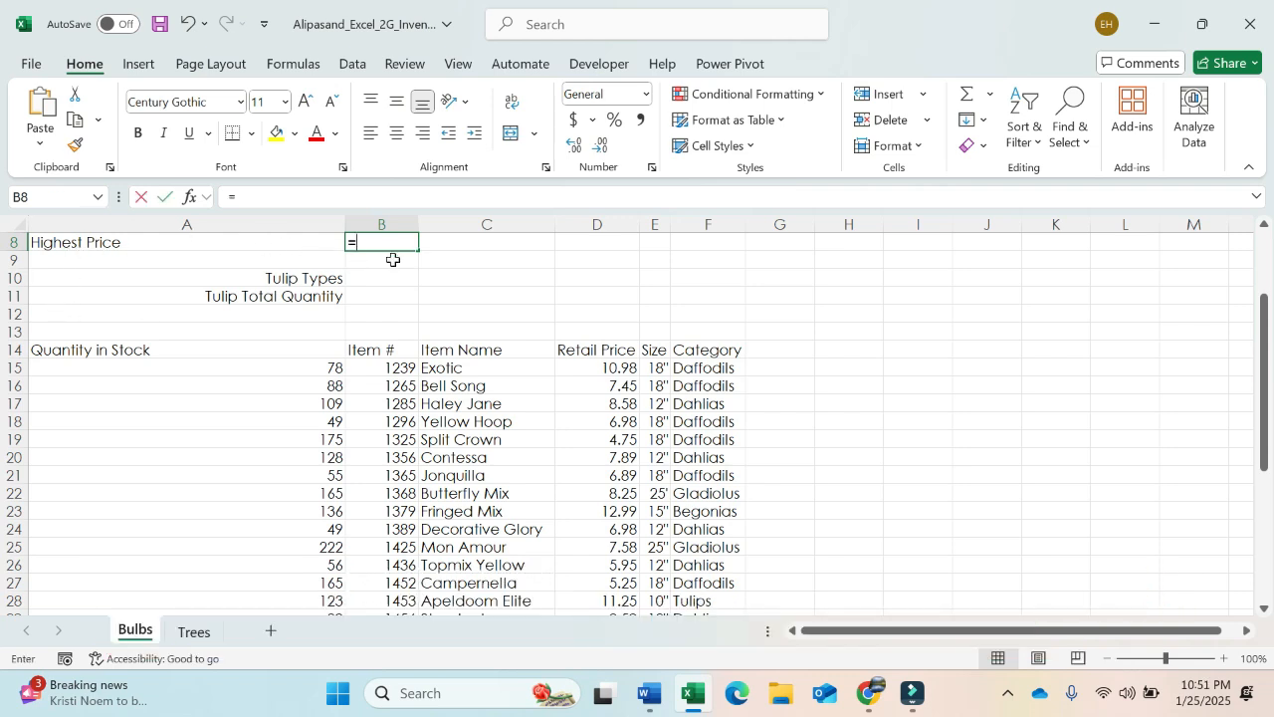
pyautogui.write('max')
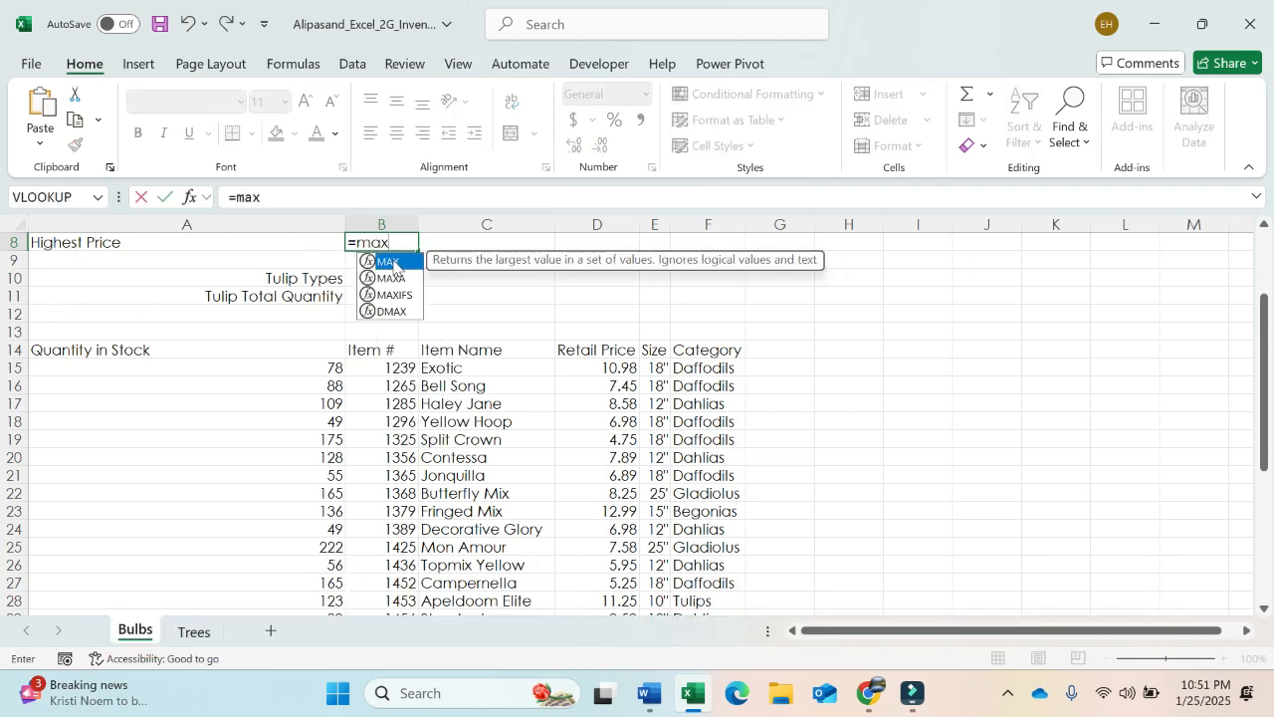
pyautogui.doubleClick(389, 262)
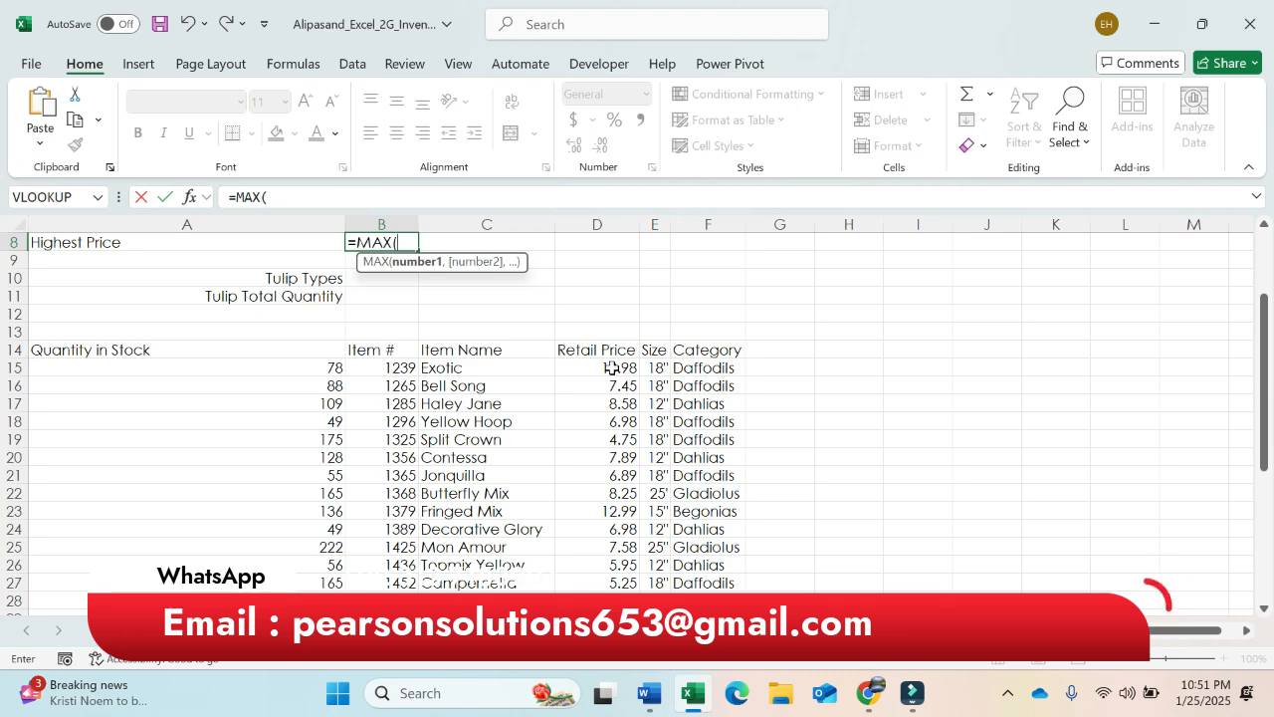
pyautogui.click(611, 367)
pyautogui.moveTo(612, 368); pyautogui.dragTo(608, 563)
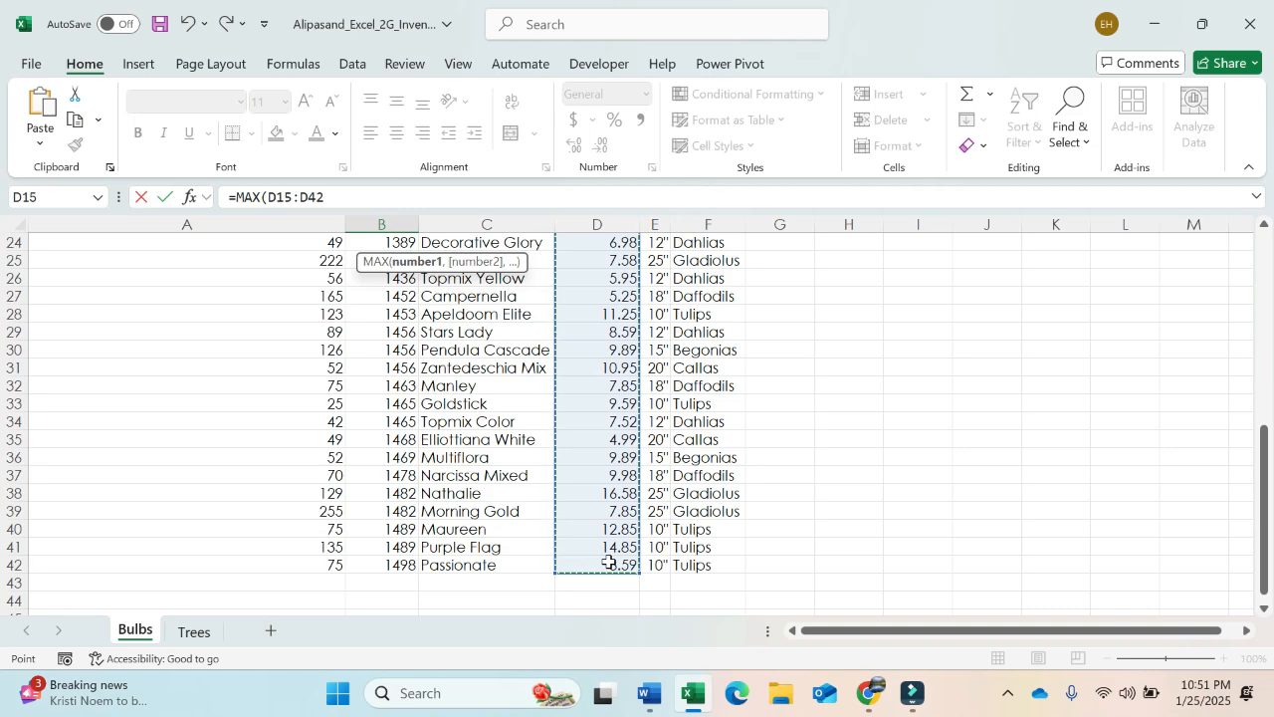
pyautogui.press('Return')
pyautogui.moveTo(1252, 437); pyautogui.dragTo(1234, 378)
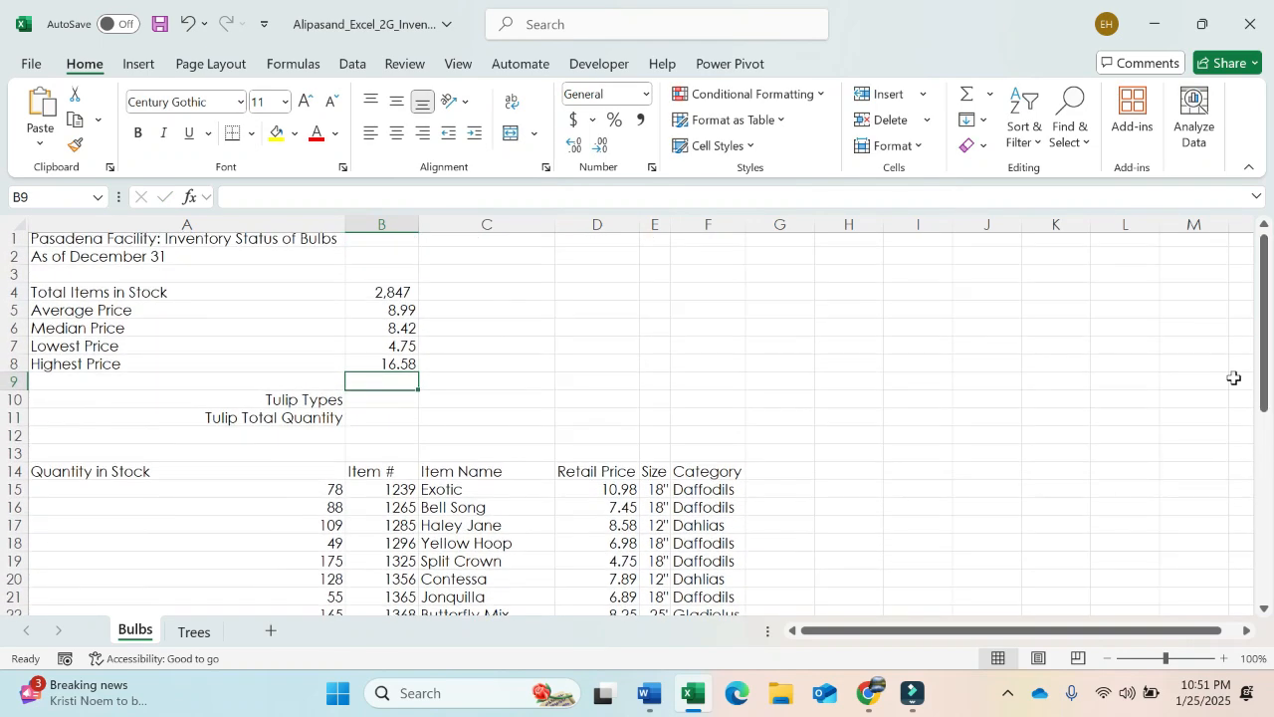
# Check the formulas in cells B8 up through B4 on the Bulbs sheet one by one.
pyautogui.click(393, 363)
pyautogui.click(390, 347)
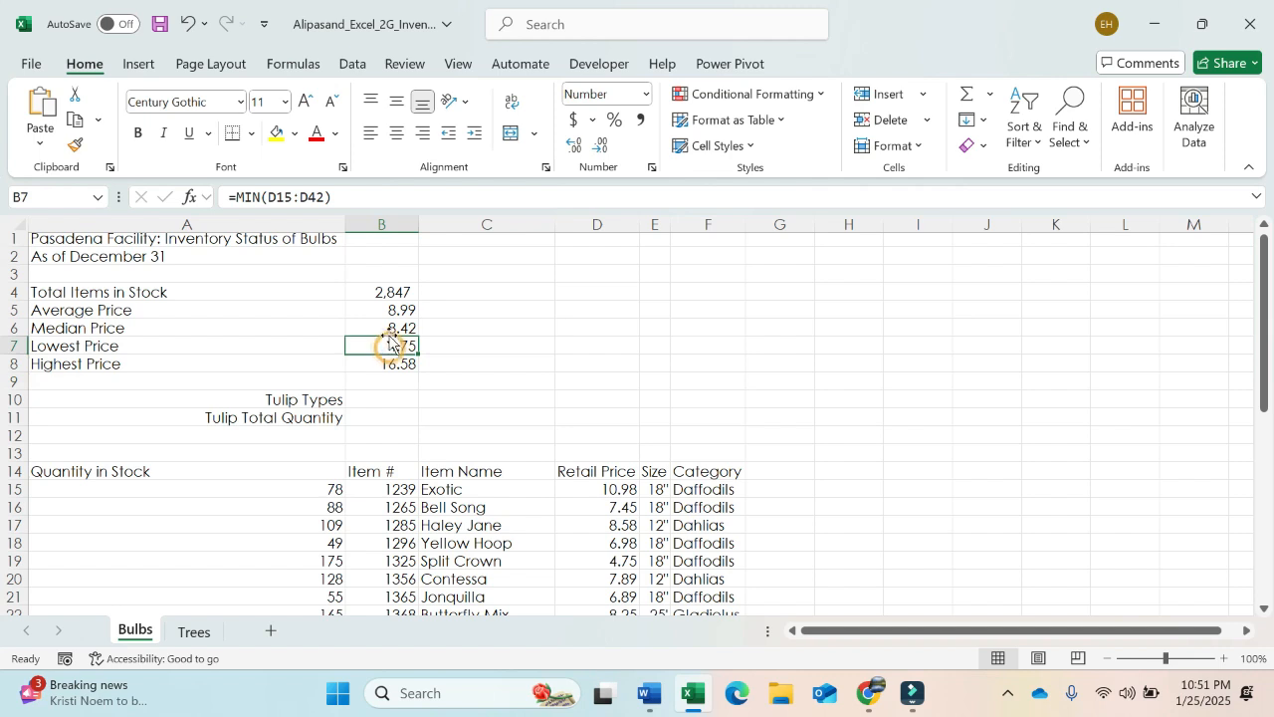
pyautogui.click(388, 329)
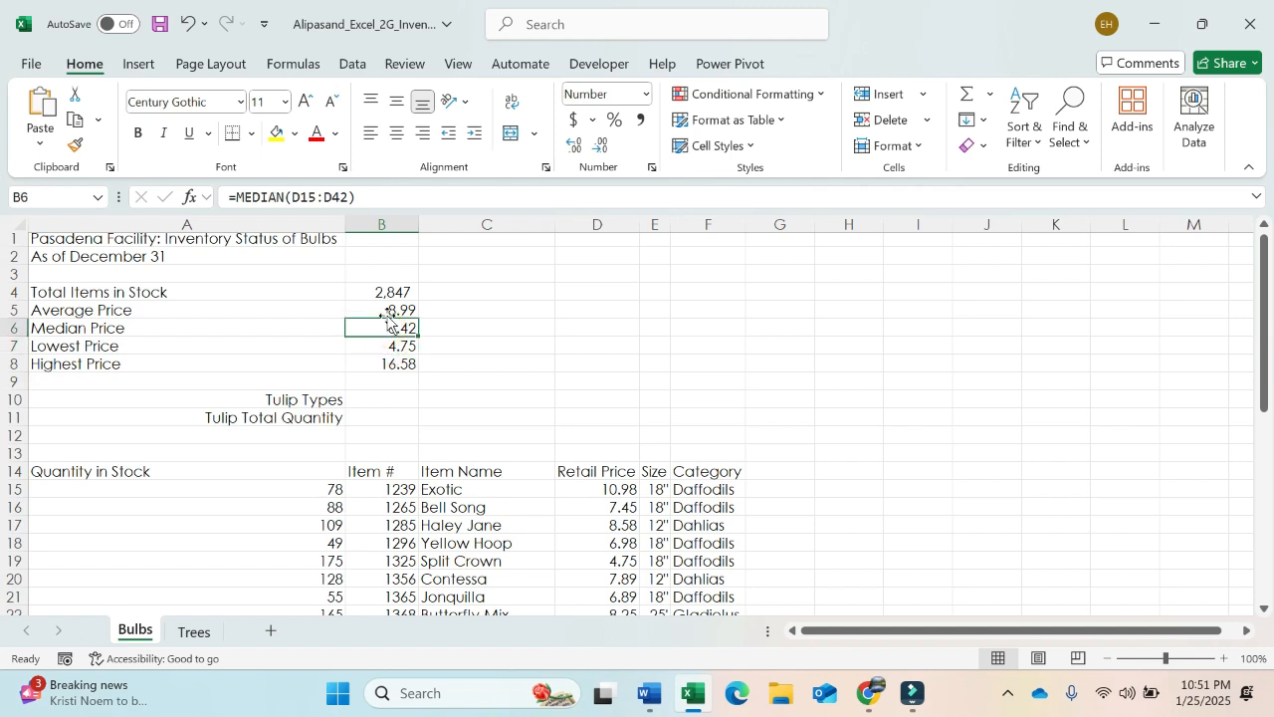
pyautogui.click(386, 309)
pyautogui.click(386, 296)
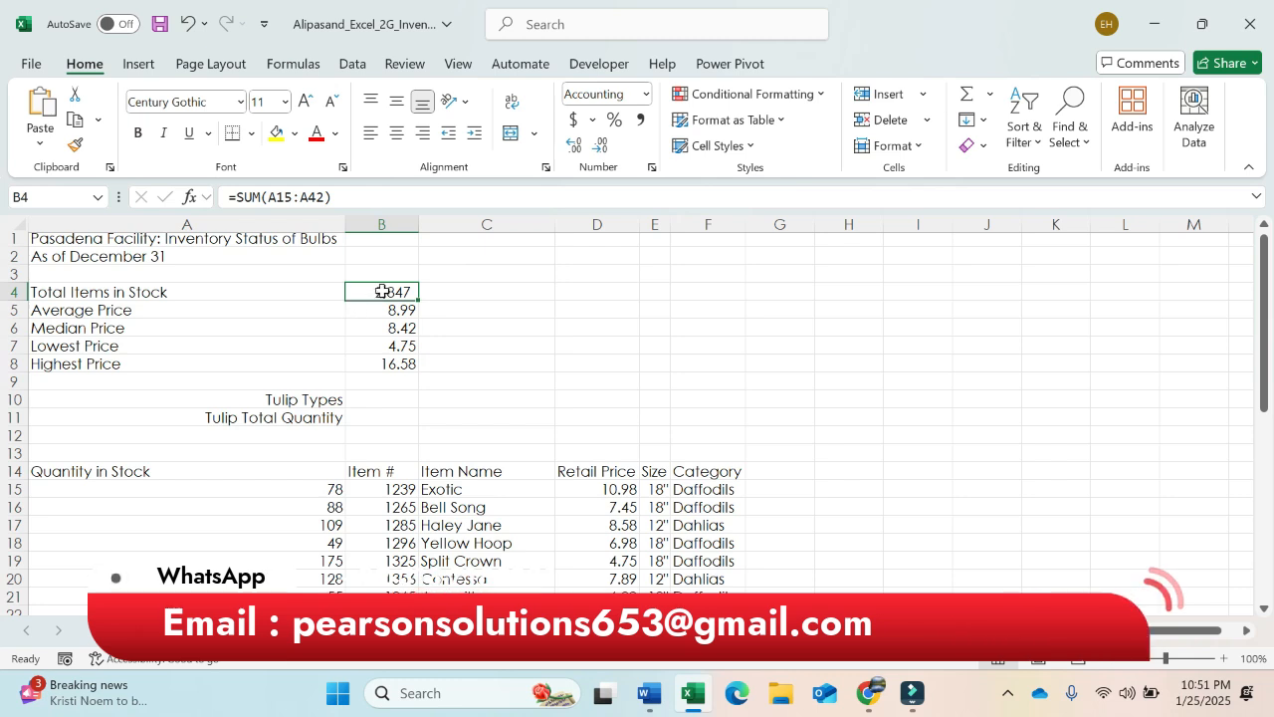
pyautogui.click(468, 290)
# Decrease the decimal places of the Total Items in Stock value in cell B4 on the Bulbs sheet.
pyautogui.click(396, 292)
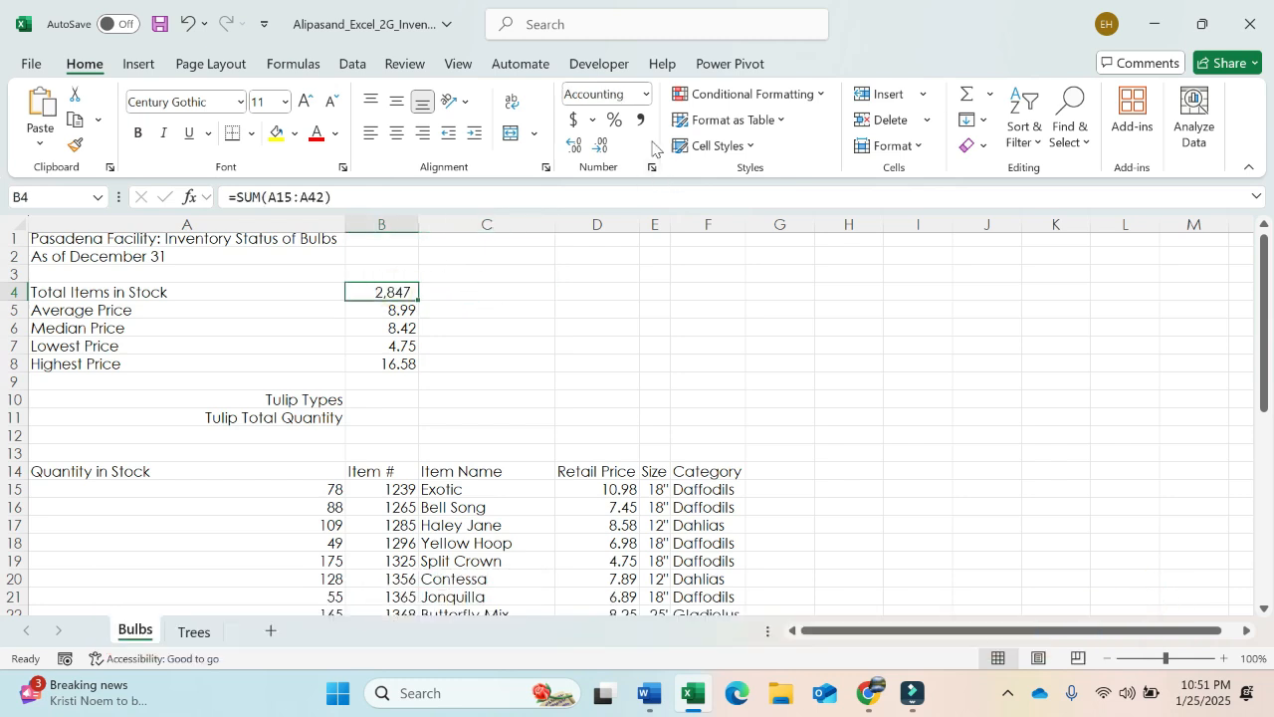
pyautogui.click(602, 147)
pyautogui.click(601, 146)
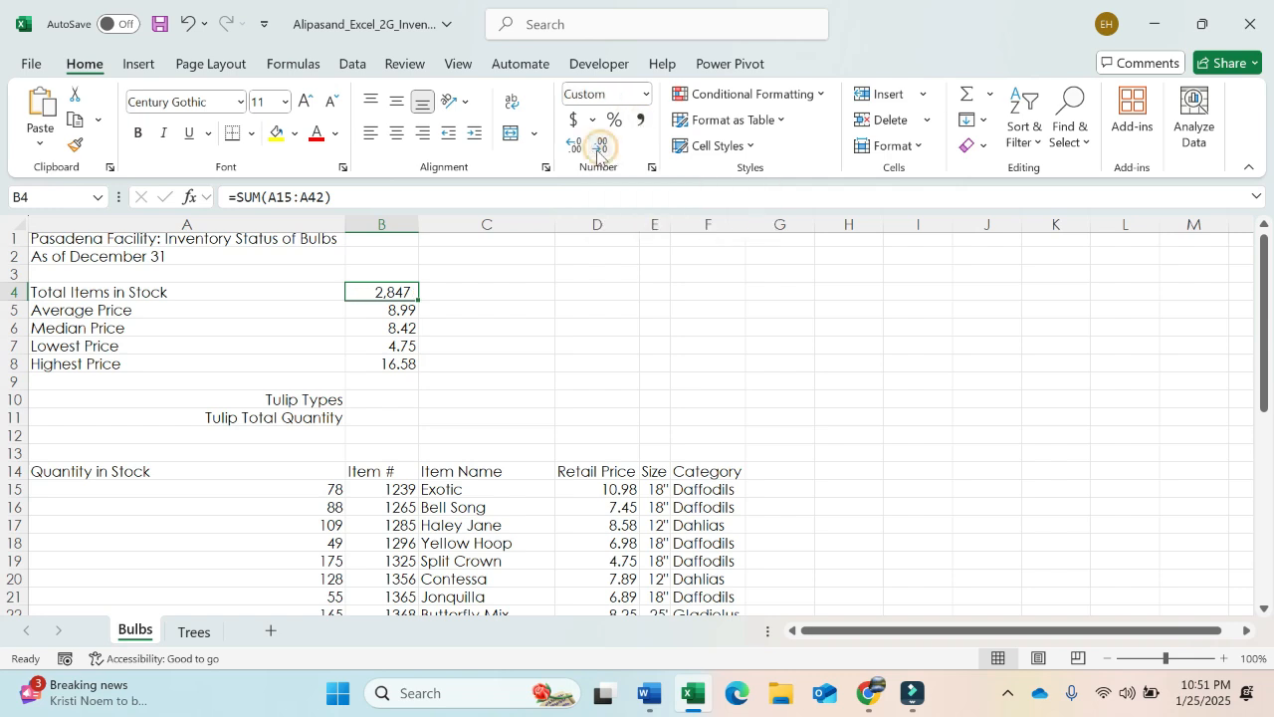
# Check step 6 in the Word instructions and apply the English (United States) dollar Accounting Number Format to cells B5:B8 on the Bulbs sheet.
pyautogui.moveTo(402, 309); pyautogui.dragTo(404, 372)
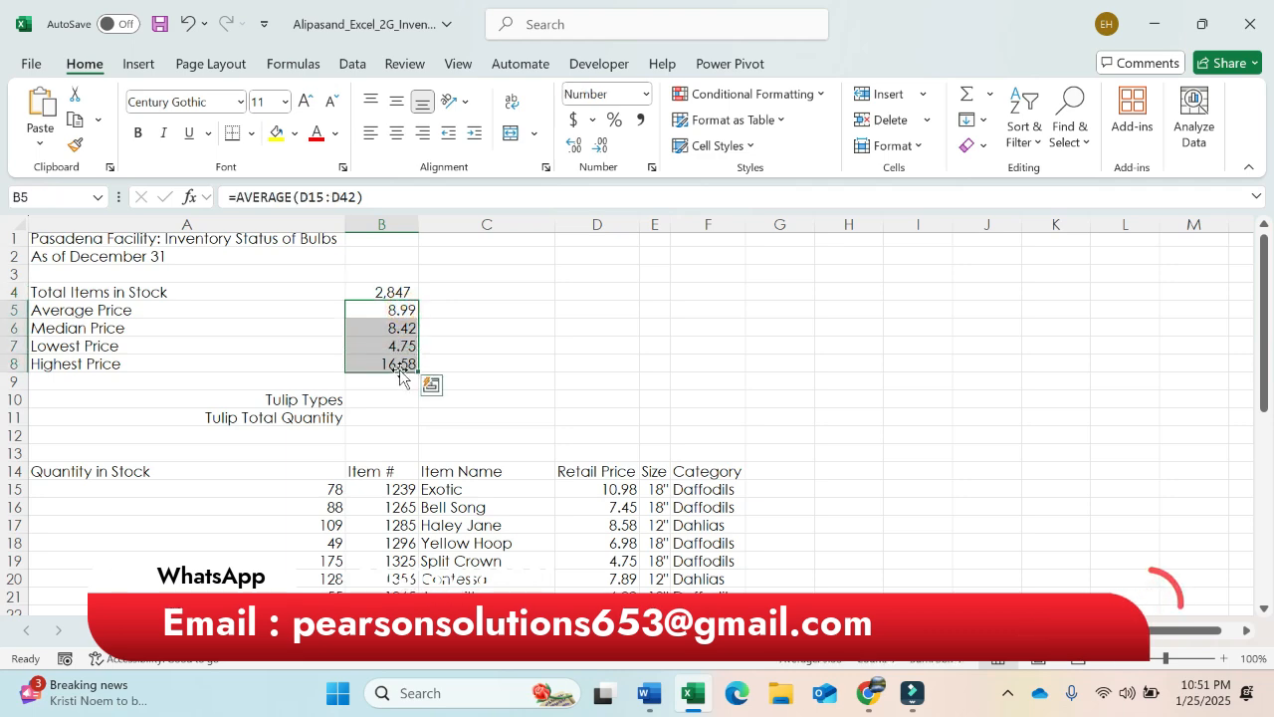
pyautogui.click(653, 695)
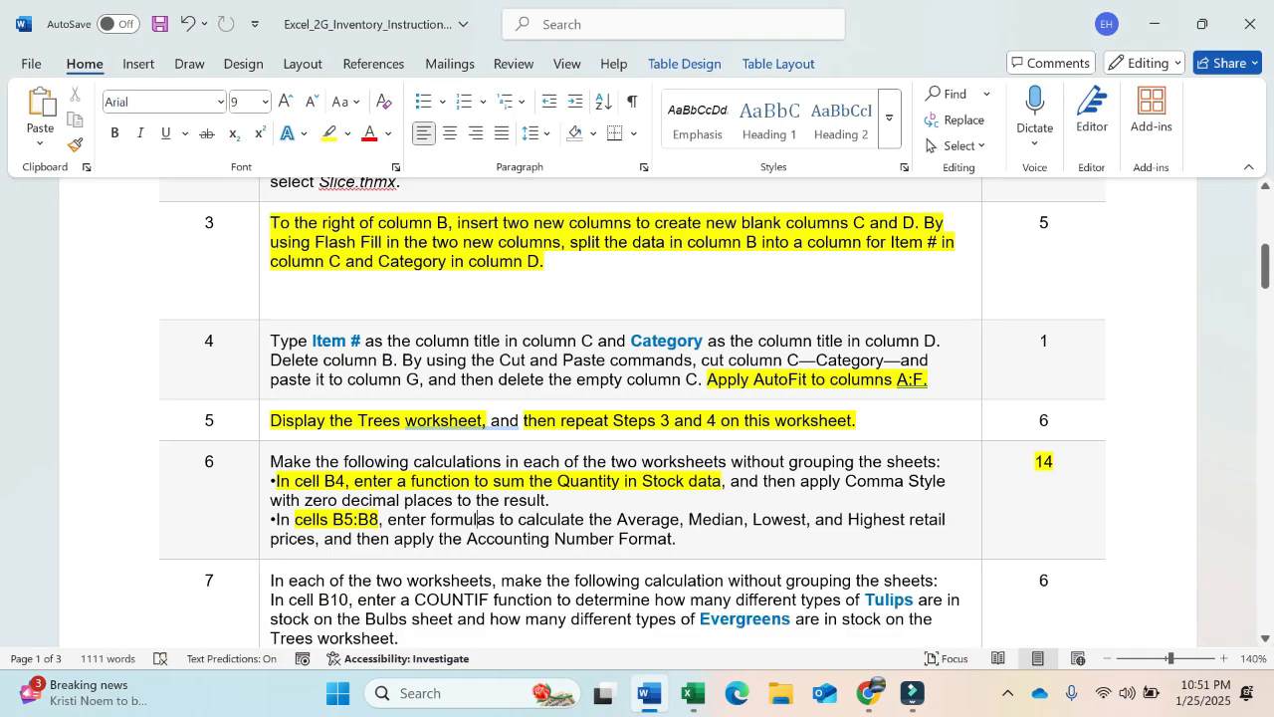
pyautogui.click(694, 695)
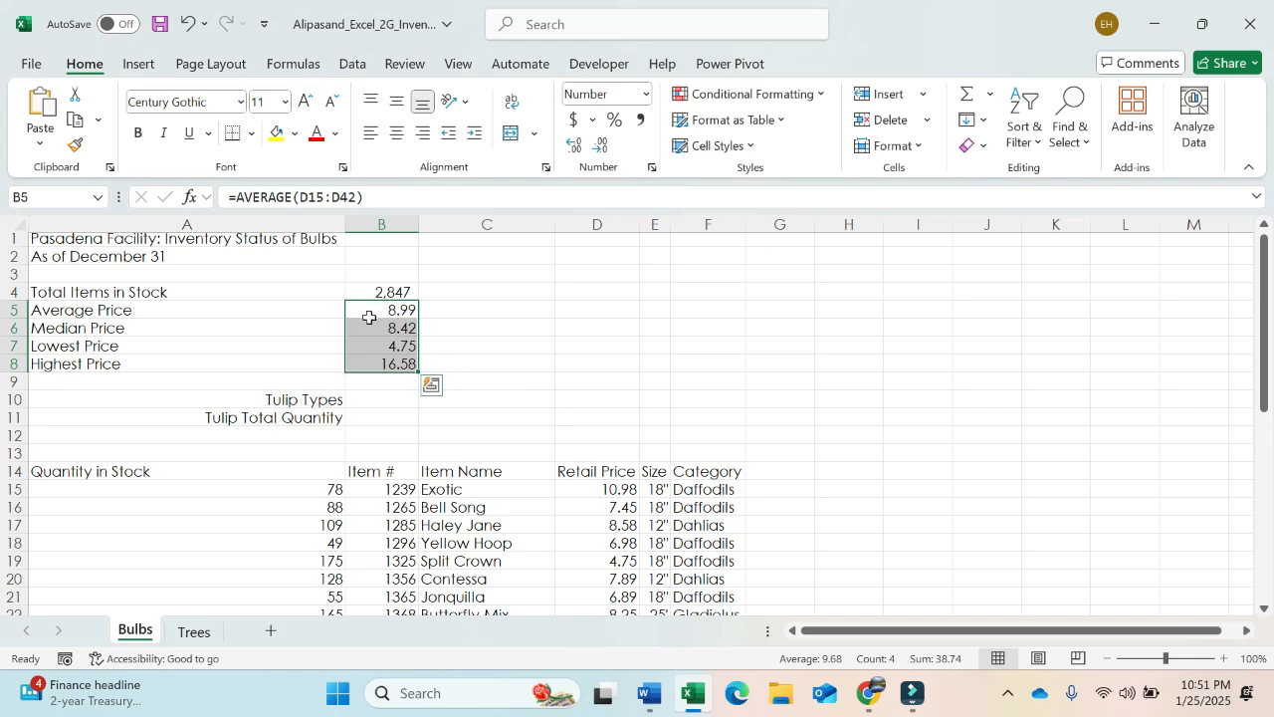
pyautogui.click(592, 118)
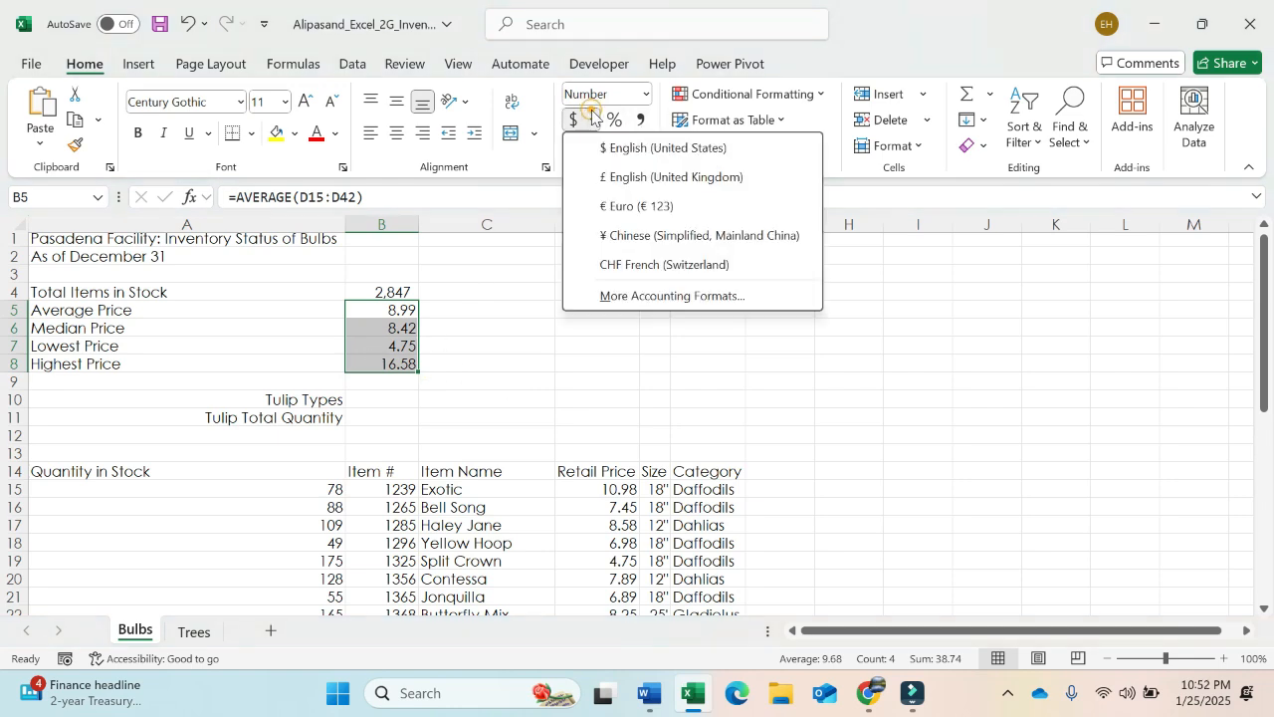
pyautogui.click(644, 150)
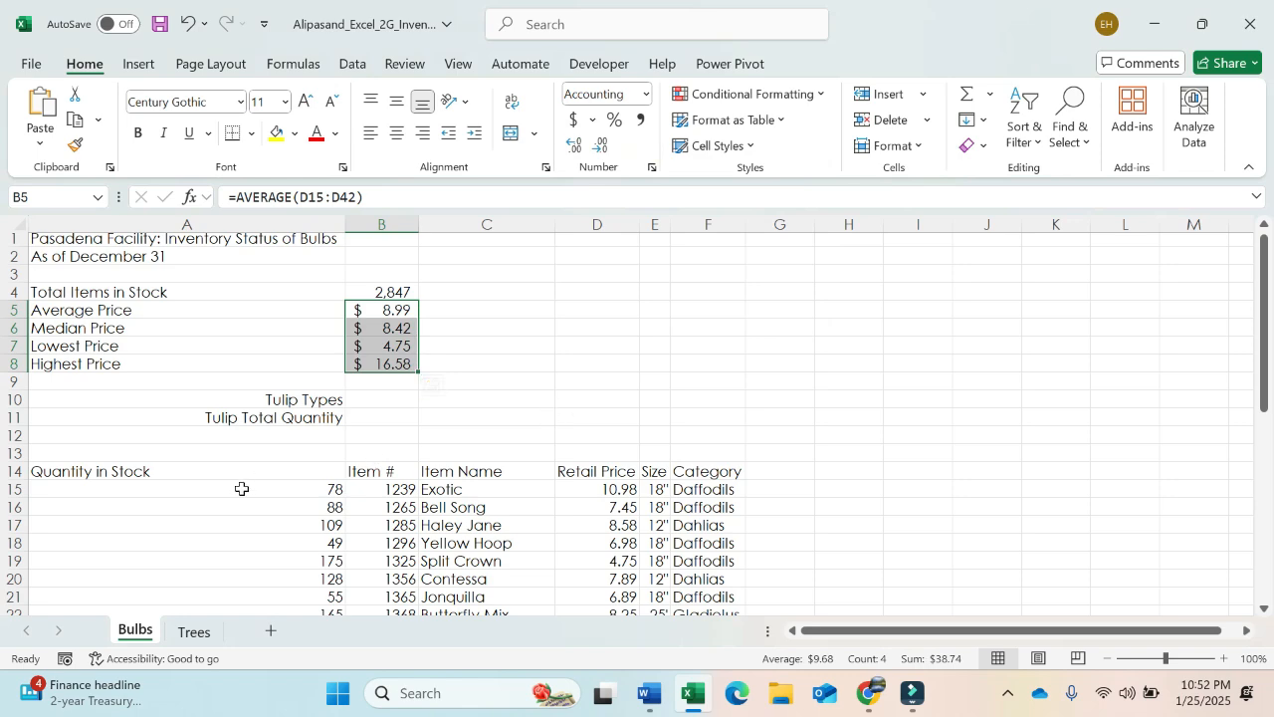
pyautogui.click(184, 547)
pyautogui.click(1008, 694)
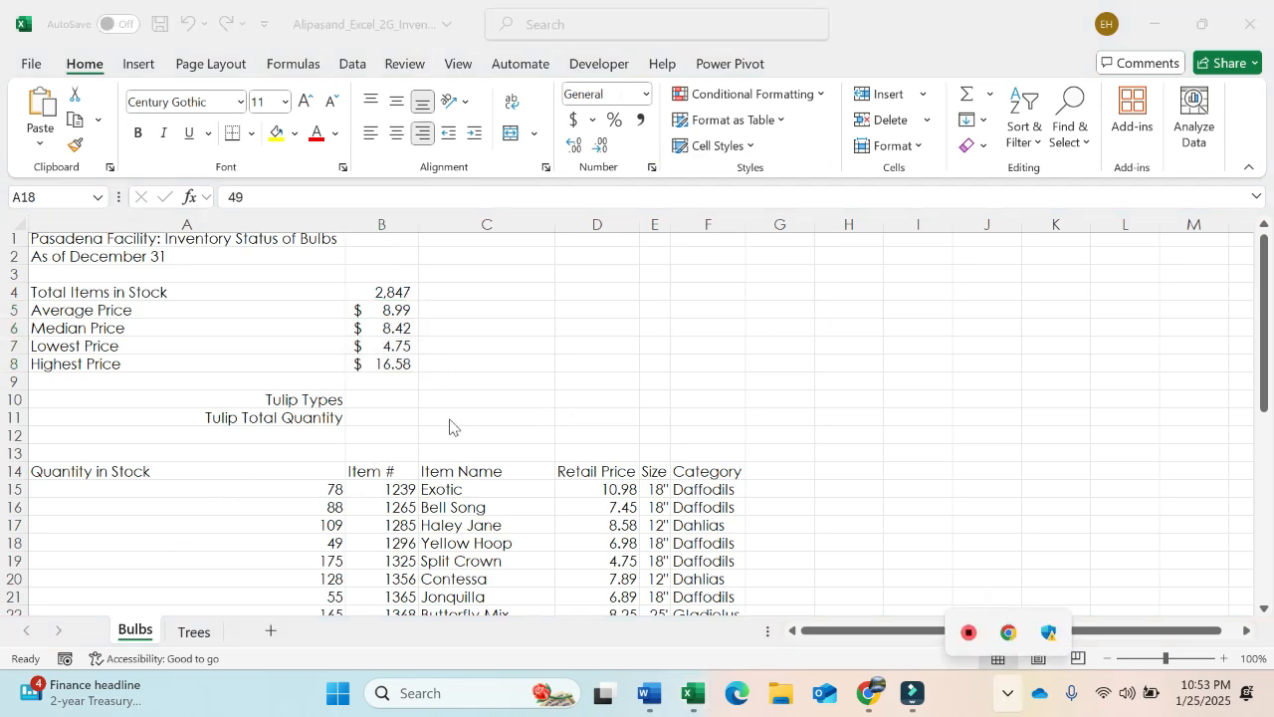
# Reread step 6's B5:B8 instruction in Word and calculate the average retail price in cell B5 on the Trees sheet with =AVERAGE(D15:D42).
pyautogui.click(652, 695)
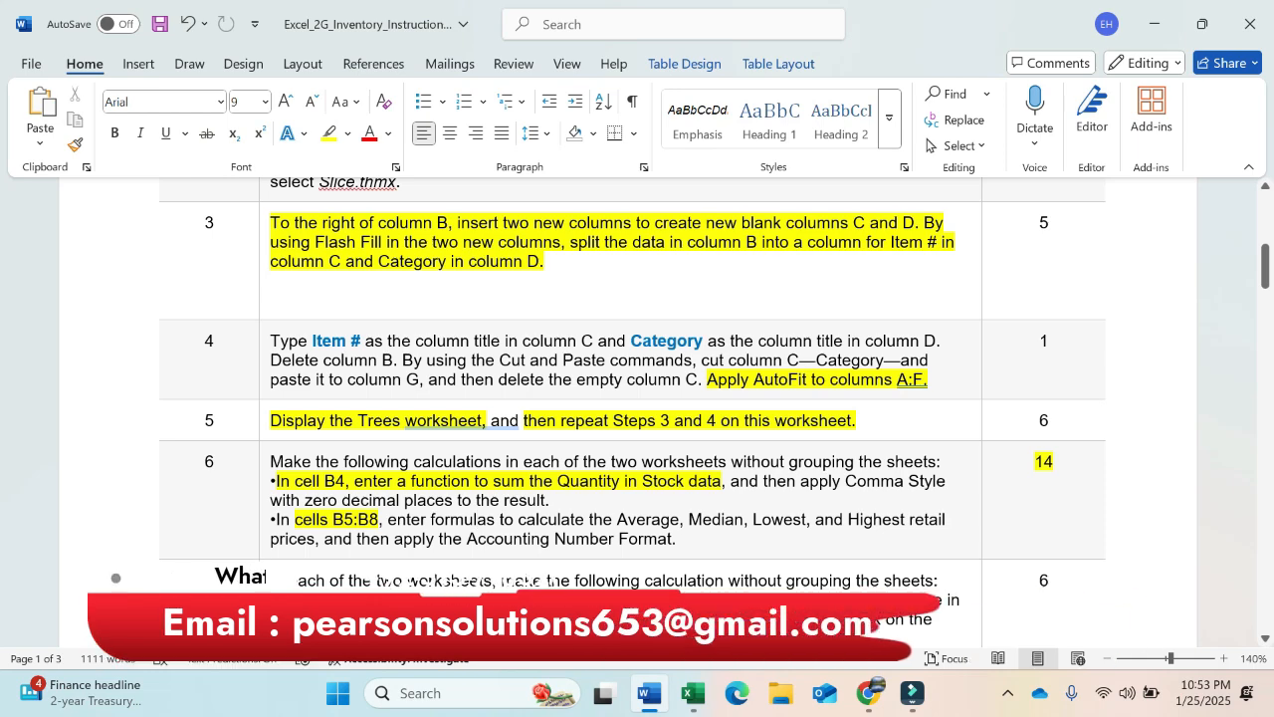
pyautogui.moveTo(278, 519); pyautogui.dragTo(705, 551)
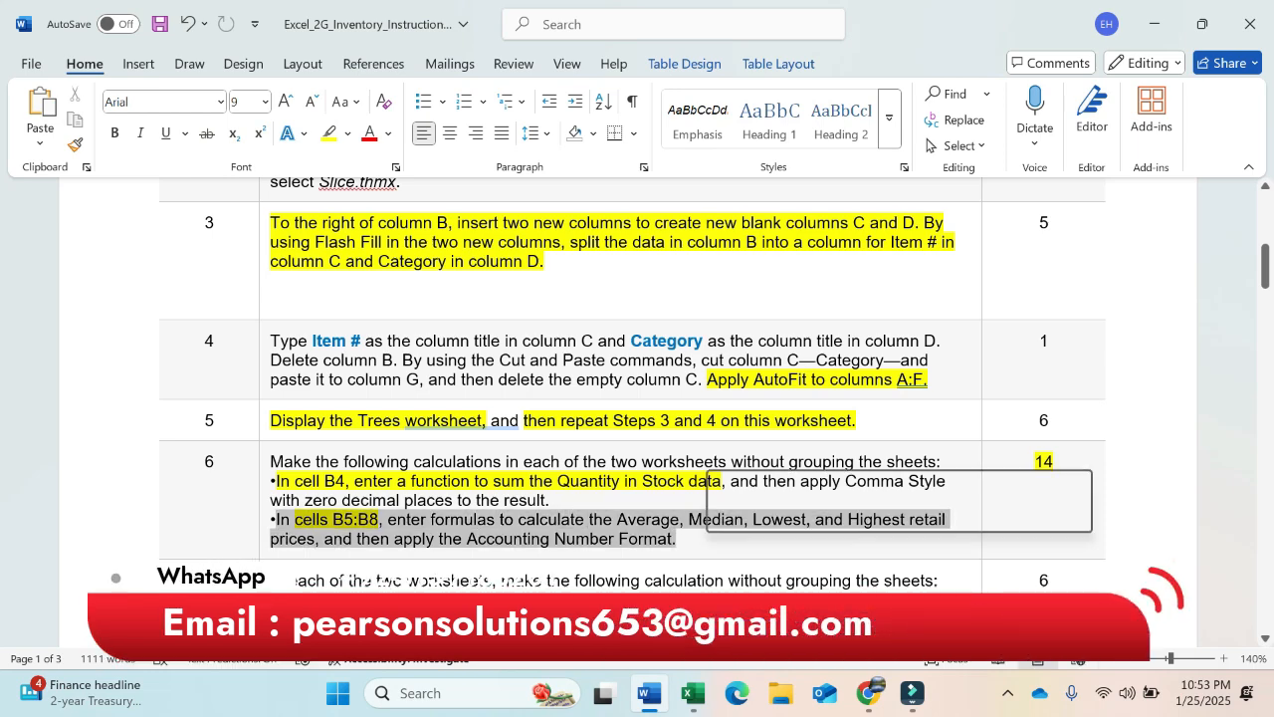
pyautogui.click(694, 695)
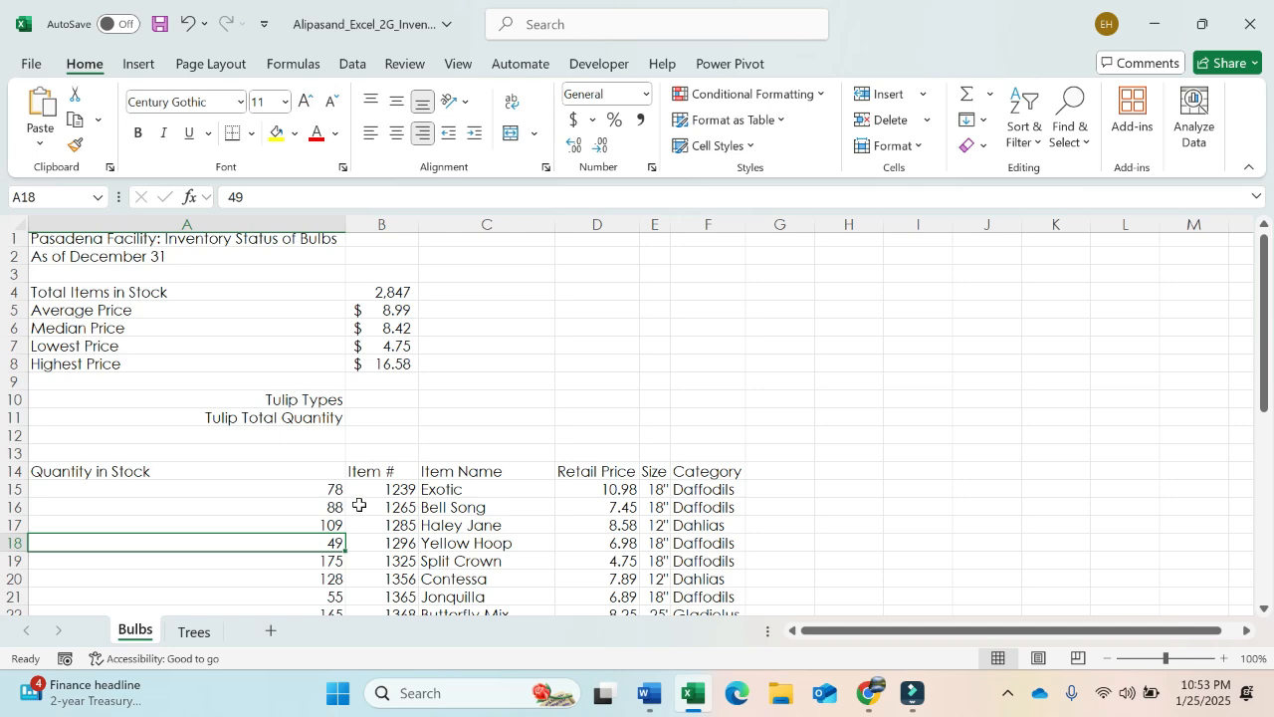
pyautogui.click(195, 633)
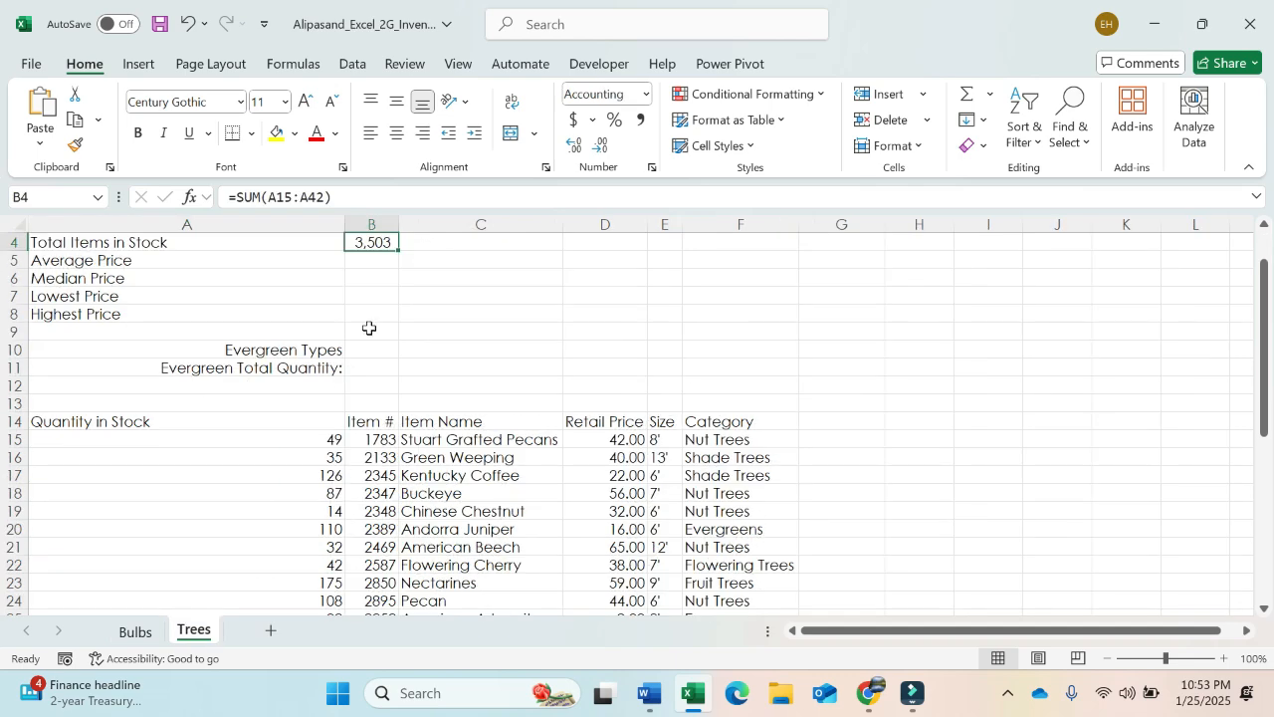
pyautogui.click(365, 261)
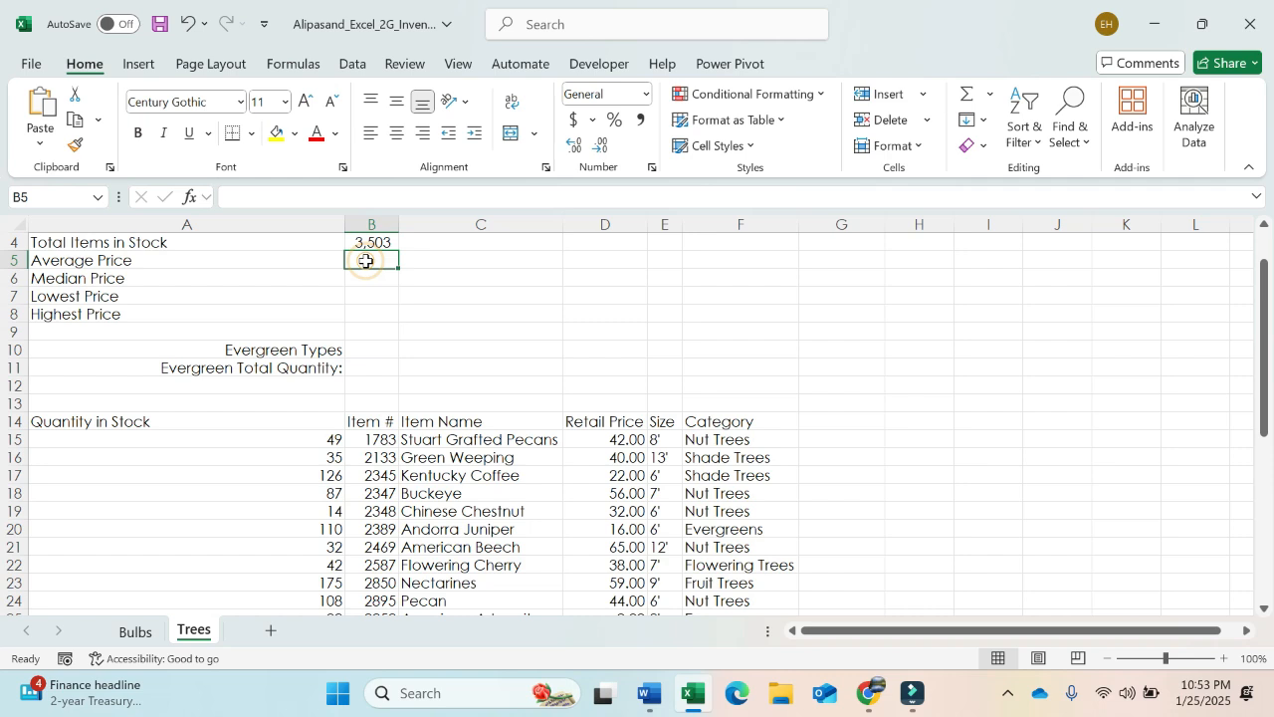
pyautogui.write('=av')
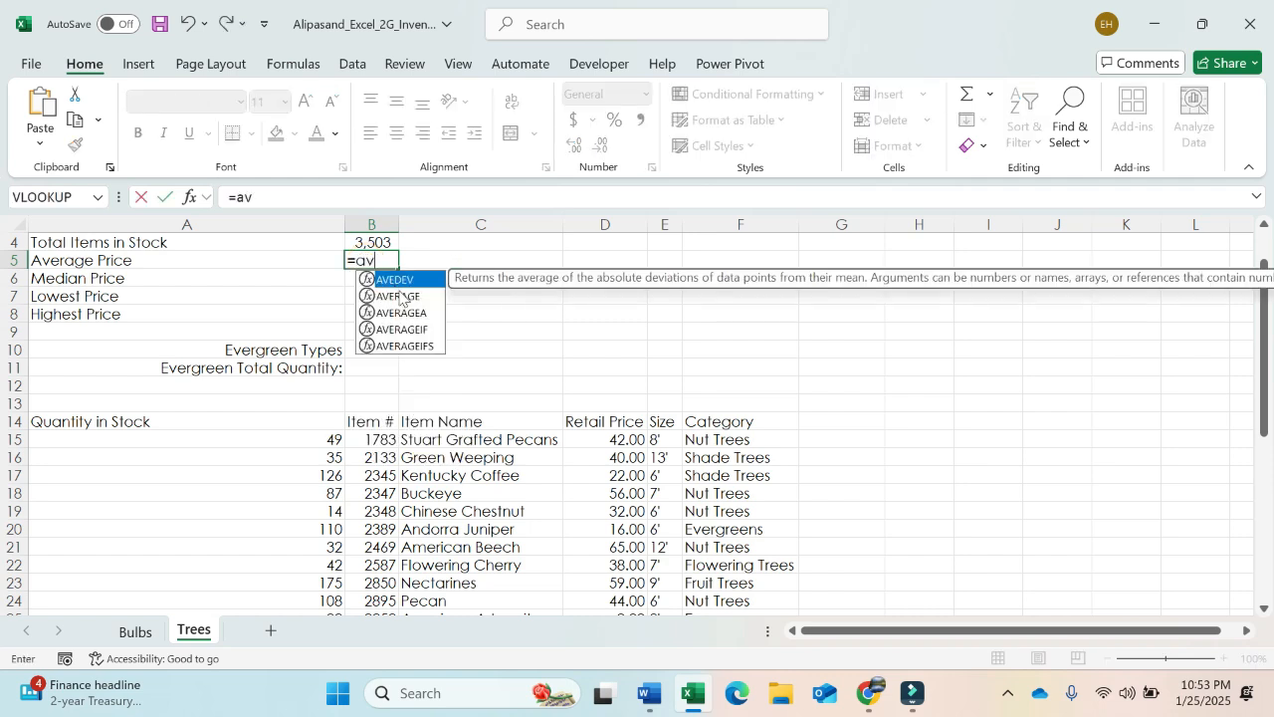
pyautogui.doubleClick(400, 295)
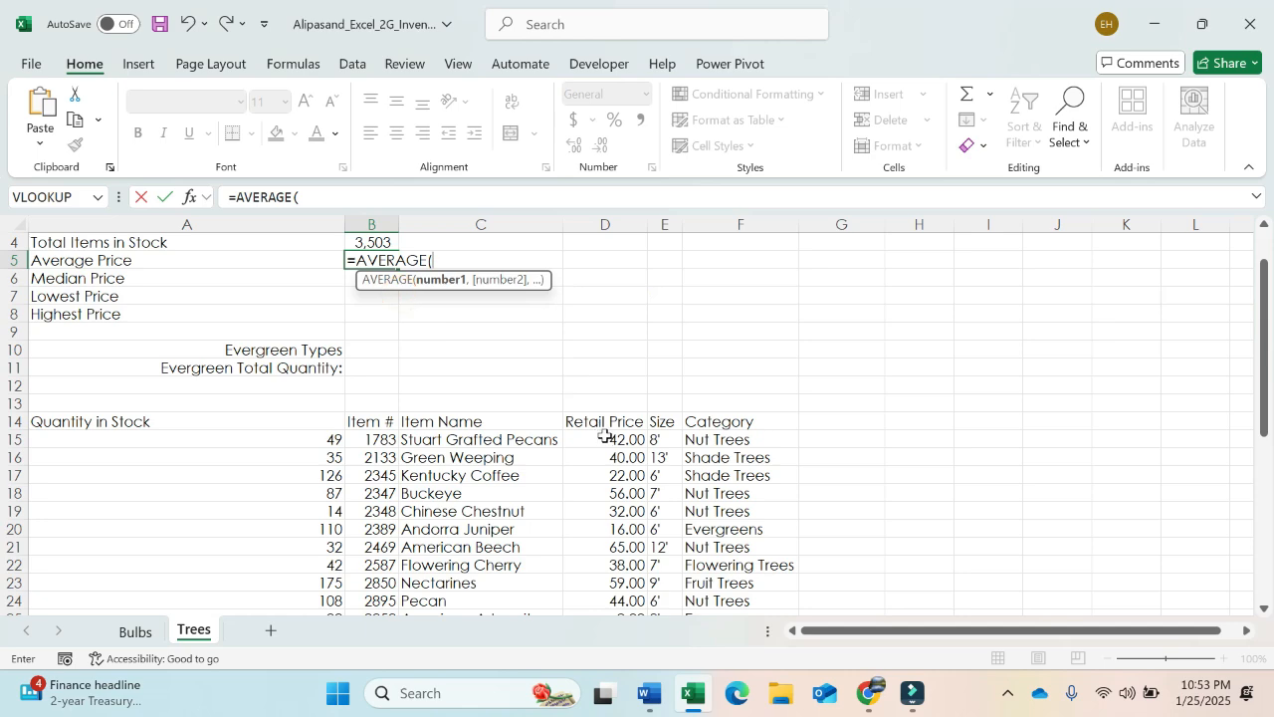
pyautogui.moveTo(604, 436); pyautogui.dragTo(611, 584)
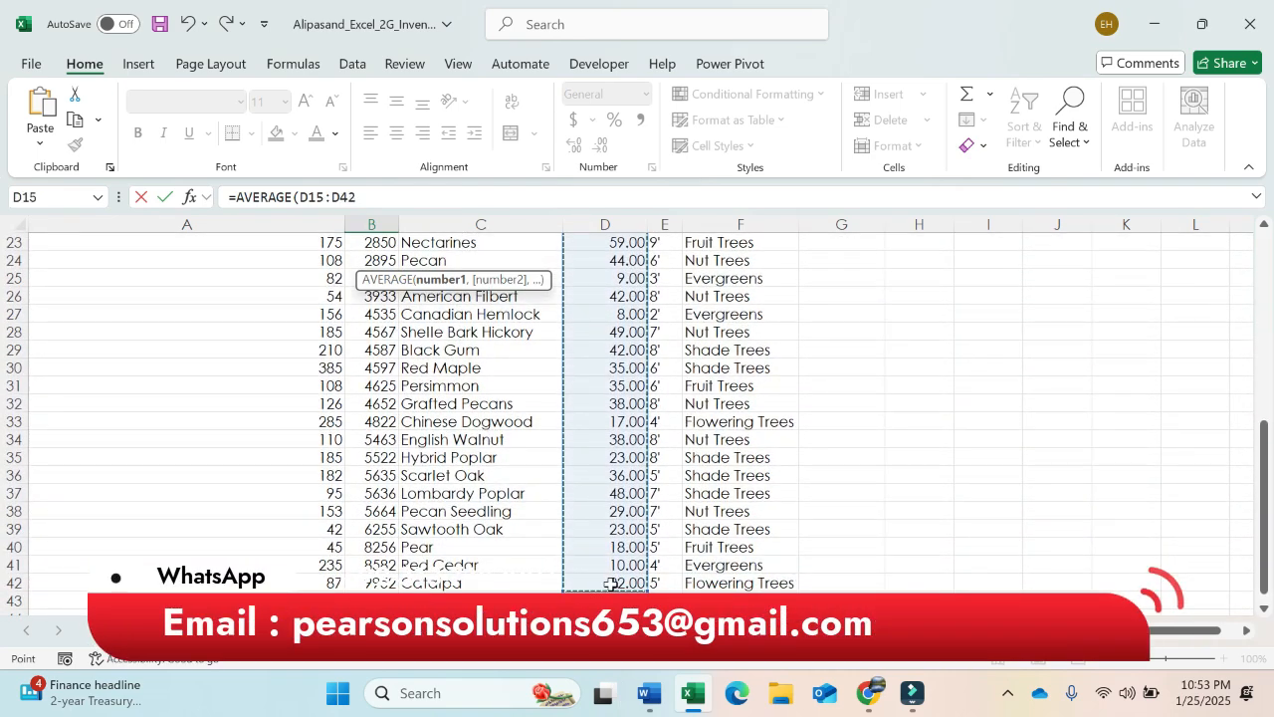
pyautogui.hotkey('ctrl', 'Return')
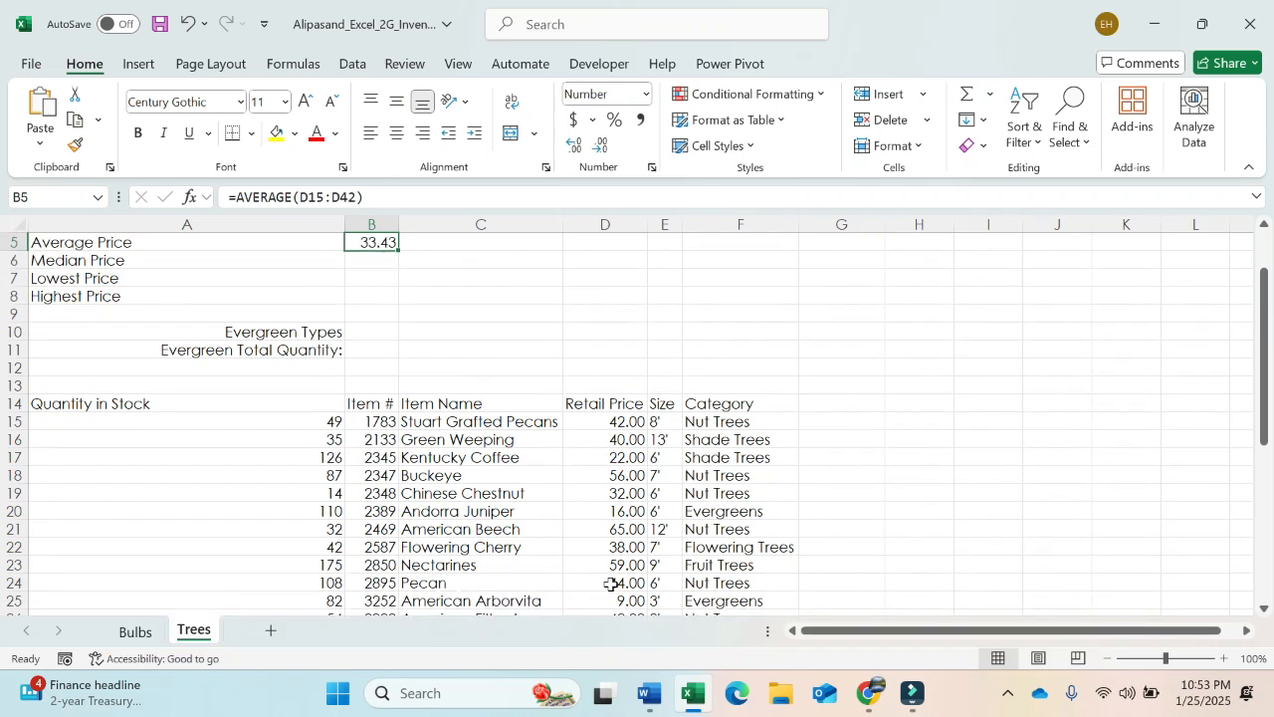
# Calculate the median retail price in cell B6 on the Trees sheet with =MEDIAN(D15:D42).
pyautogui.press('Down')
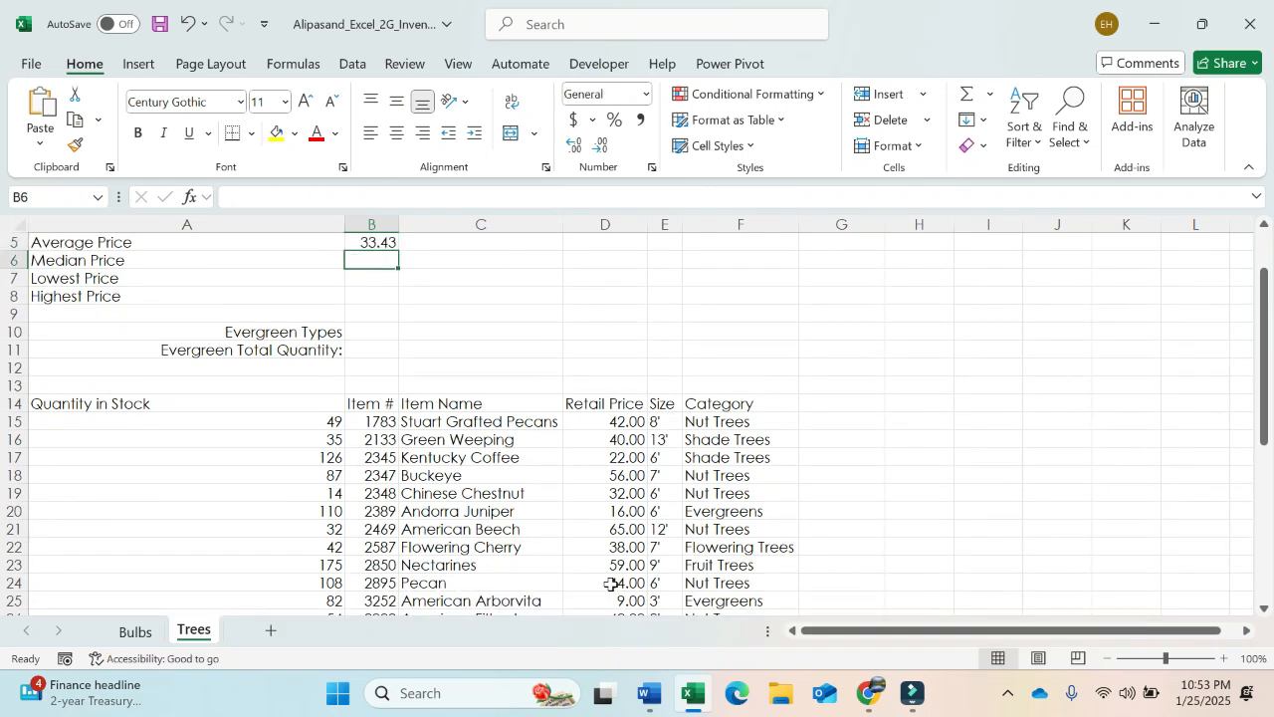
pyautogui.write('=')
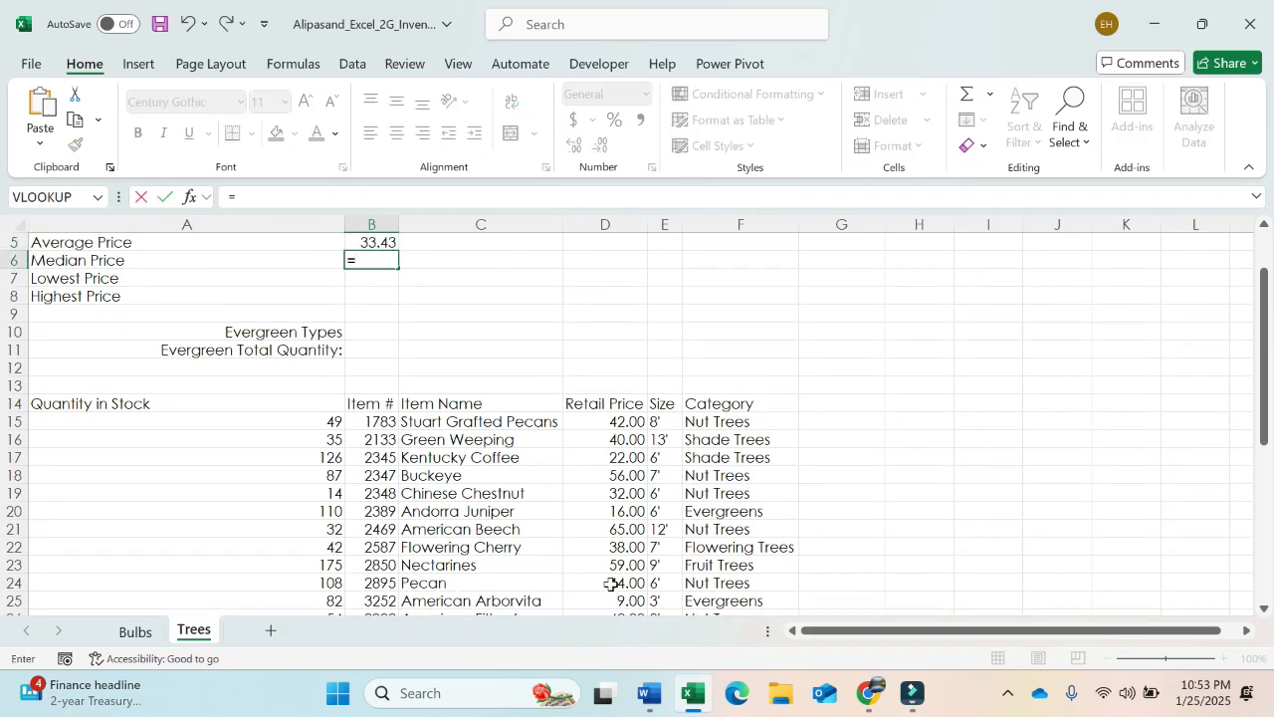
pyautogui.write('me')
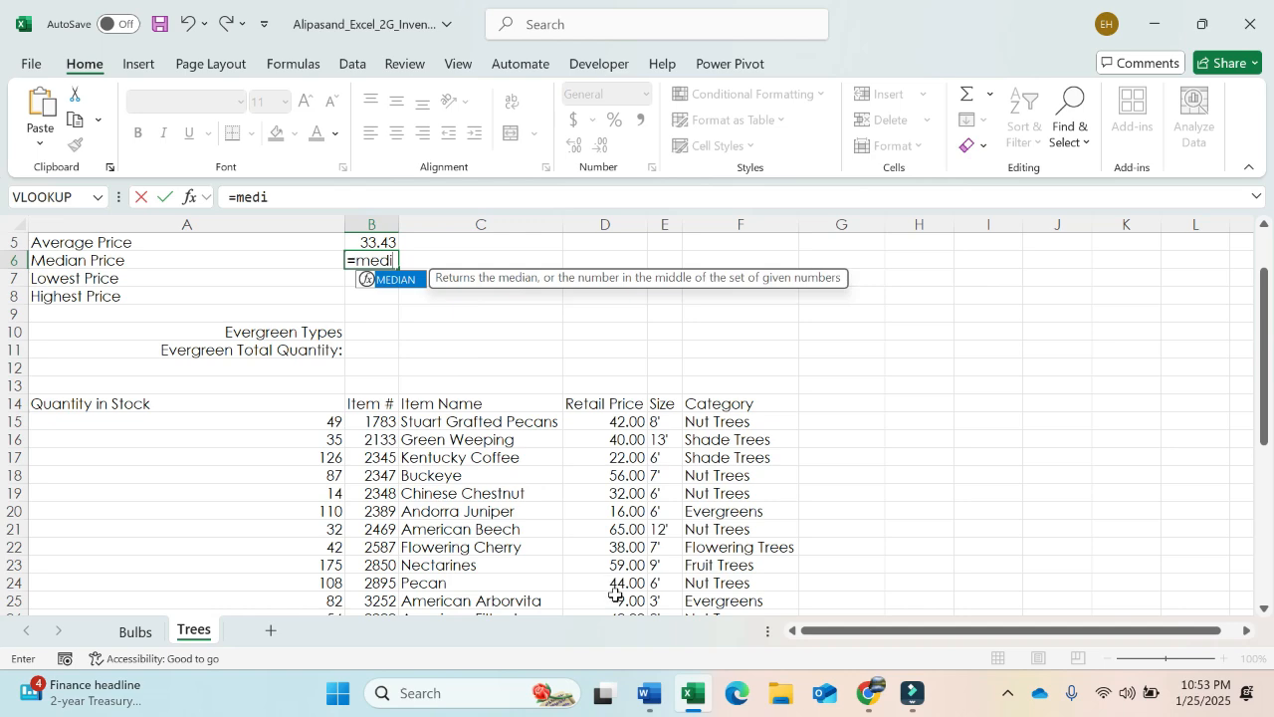
pyautogui.write('di')
pyautogui.doubleClick(408, 283)
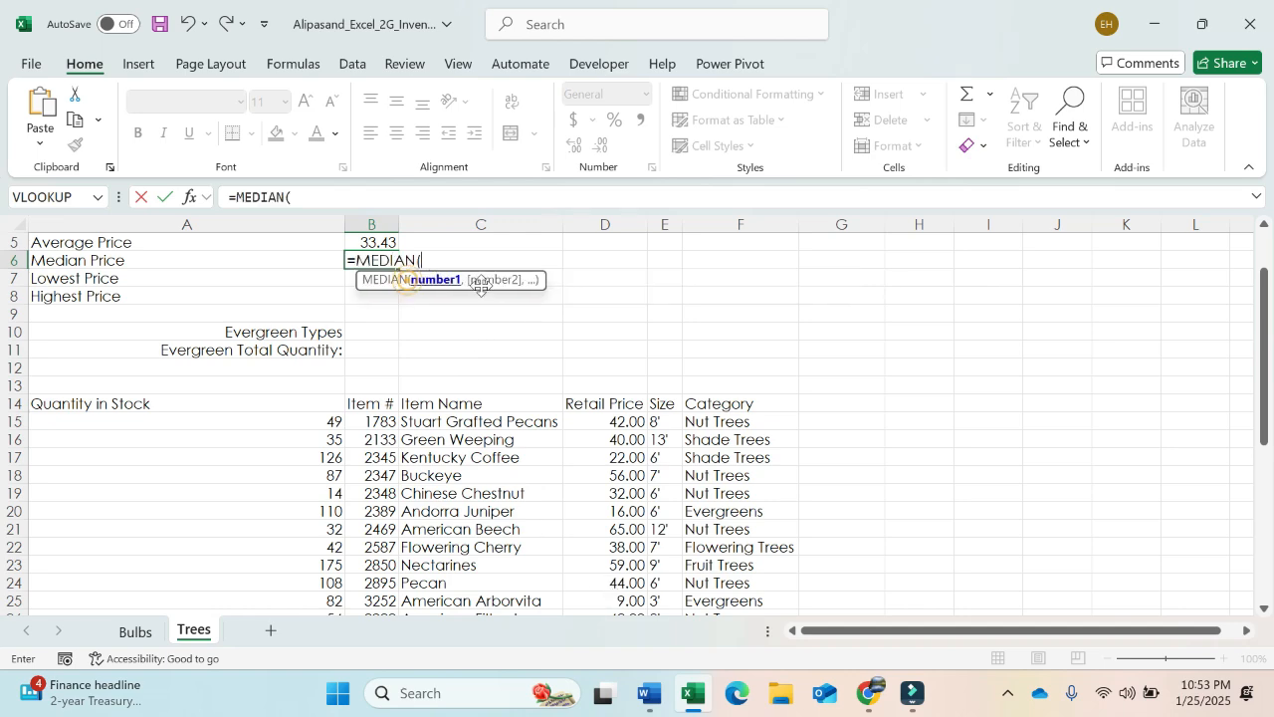
pyautogui.click(606, 419)
pyautogui.moveTo(606, 419); pyautogui.dragTo(597, 557)
pyautogui.press('Return')
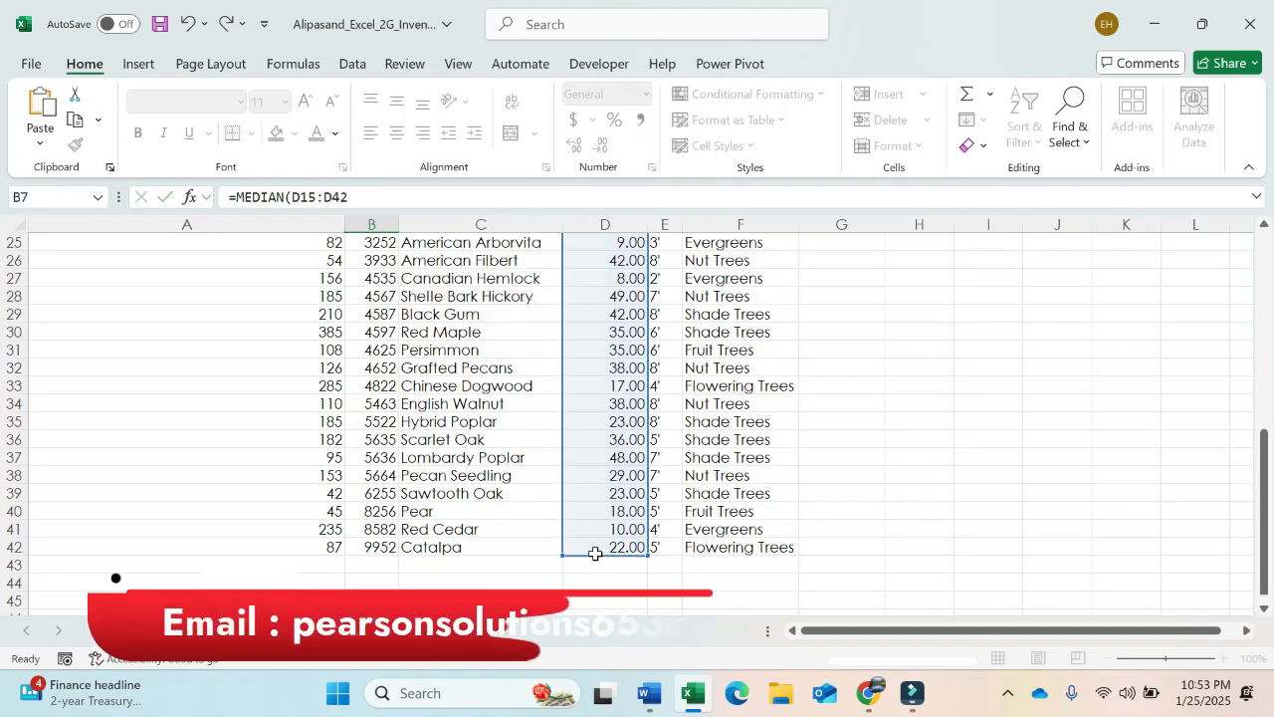
pyautogui.press('Up')
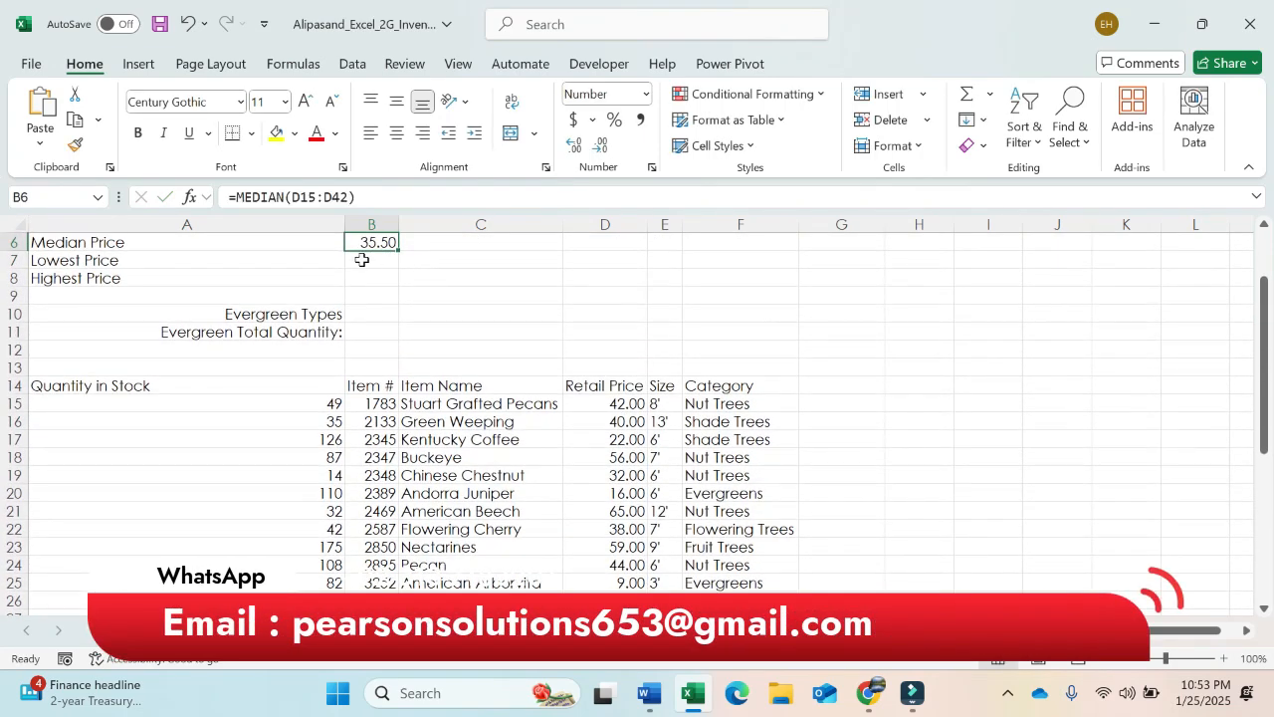
# Calculate the lowest retail price in cell B7 on the Trees sheet with the MIN function over the Retail Price data.
pyautogui.click(390, 261)
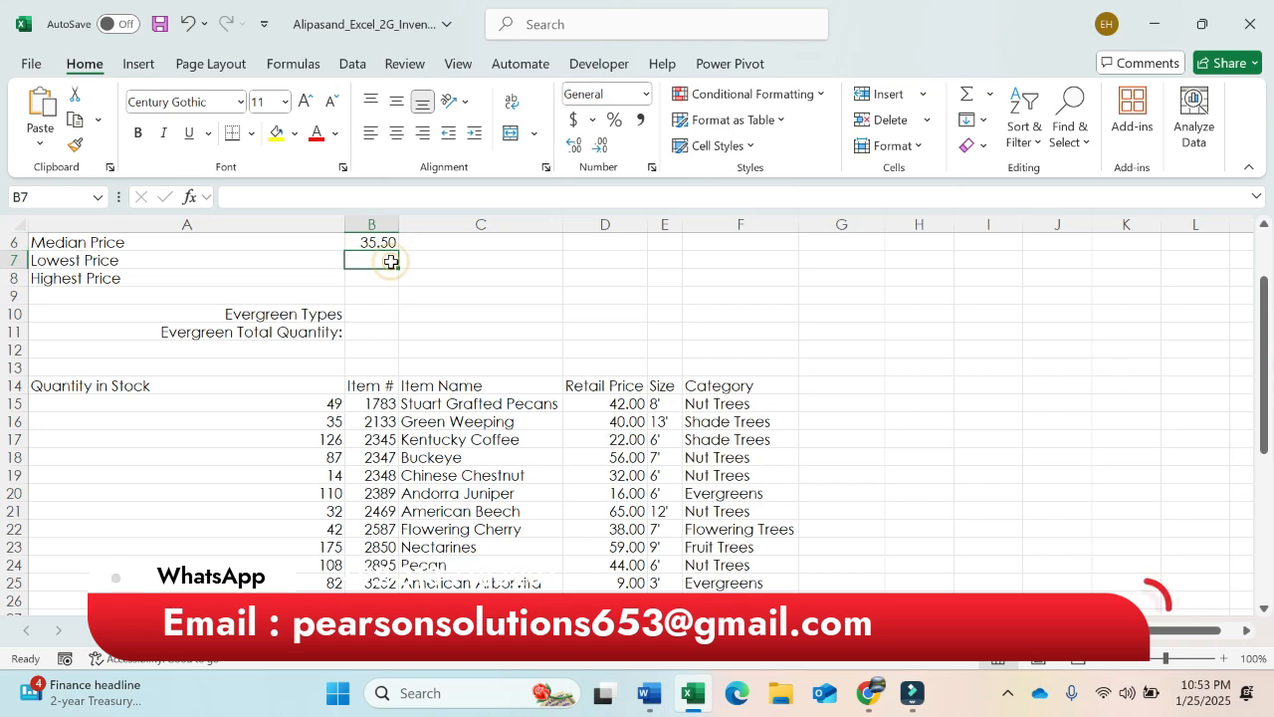
pyautogui.write('=')
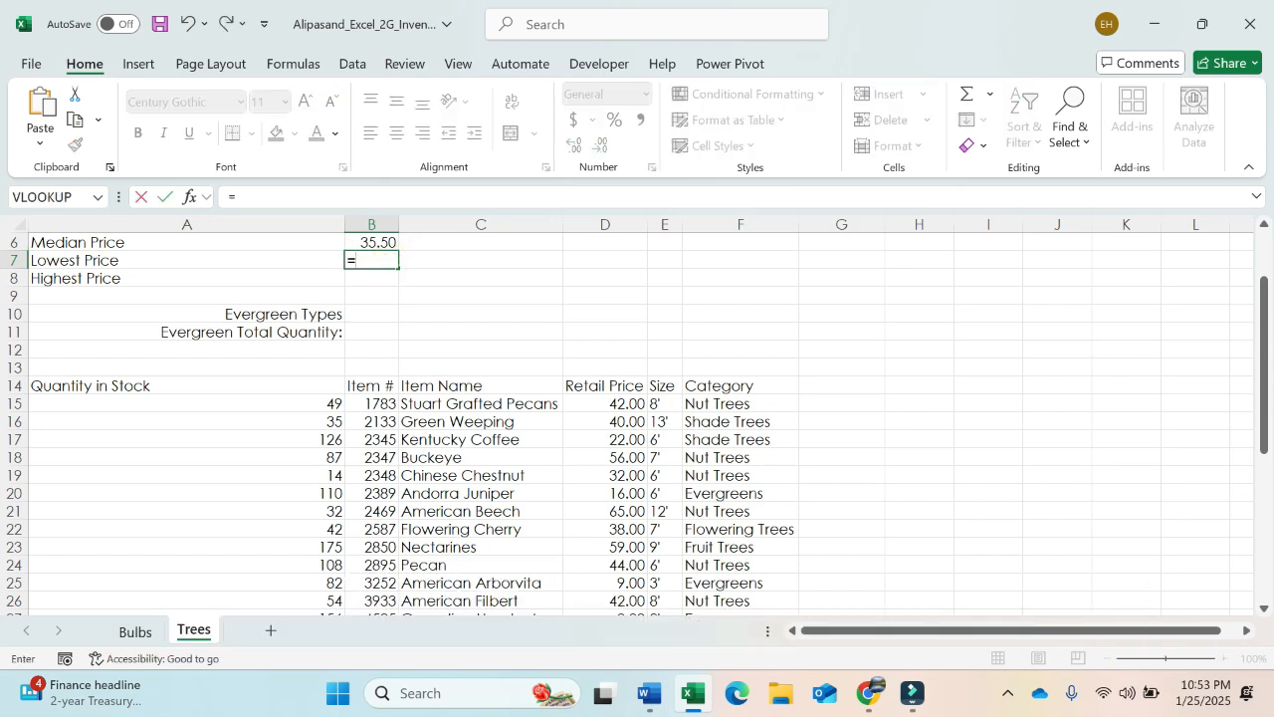
pyautogui.write('min')
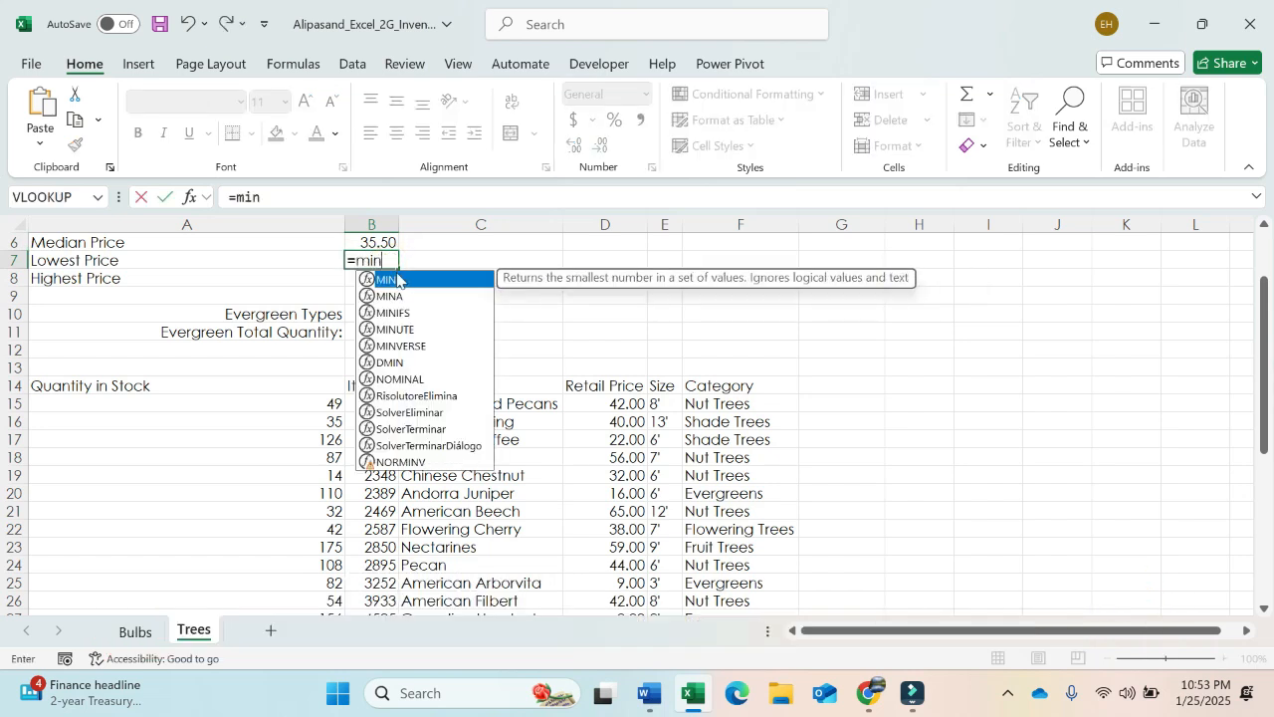
pyautogui.doubleClick(398, 280)
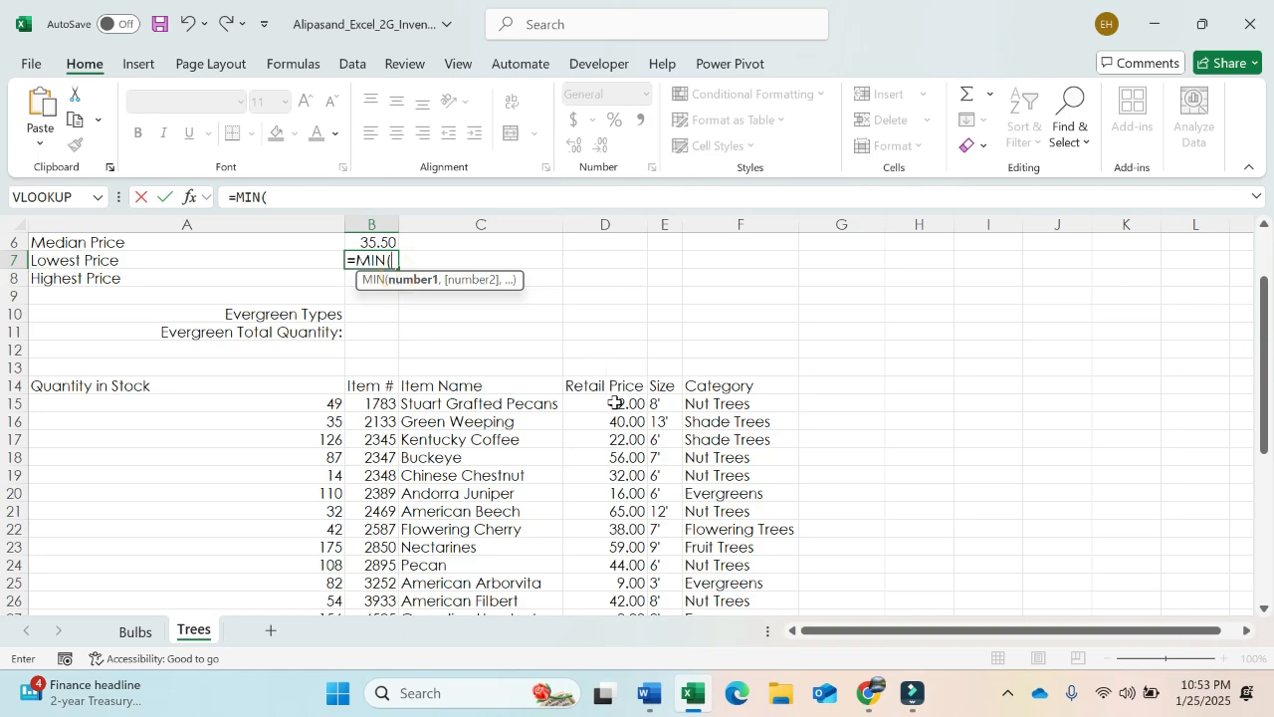
pyautogui.moveTo(615, 402); pyautogui.dragTo(620, 580)
pyautogui.press('Return')
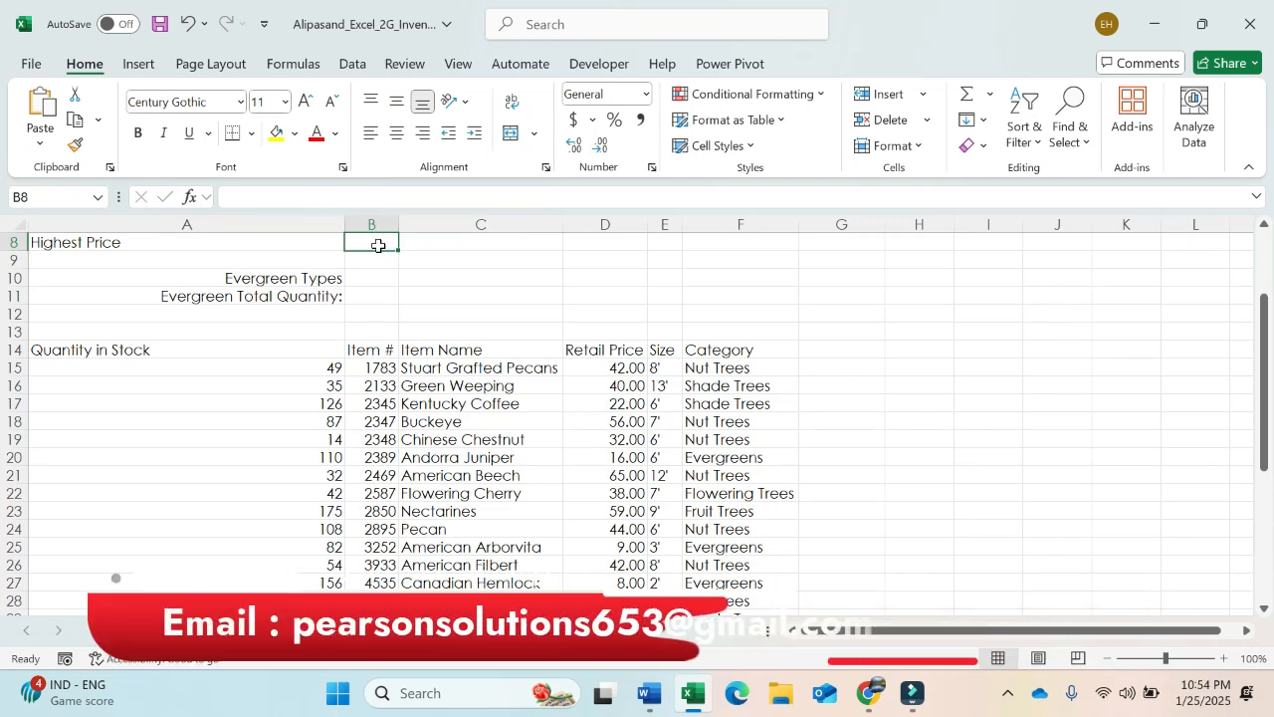
# Calculate the highest retail price in cell B8 on the Trees sheet with =MAX(D15:D42).
pyautogui.write('=m')
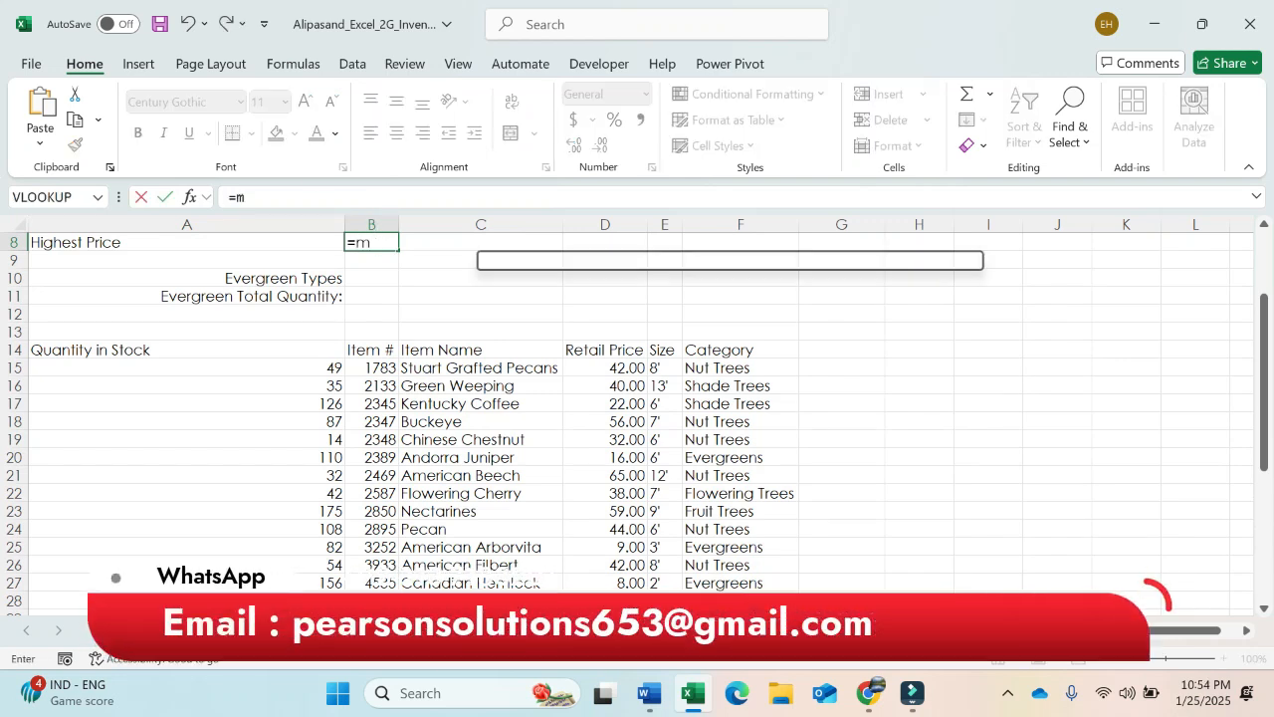
pyautogui.write('ax')
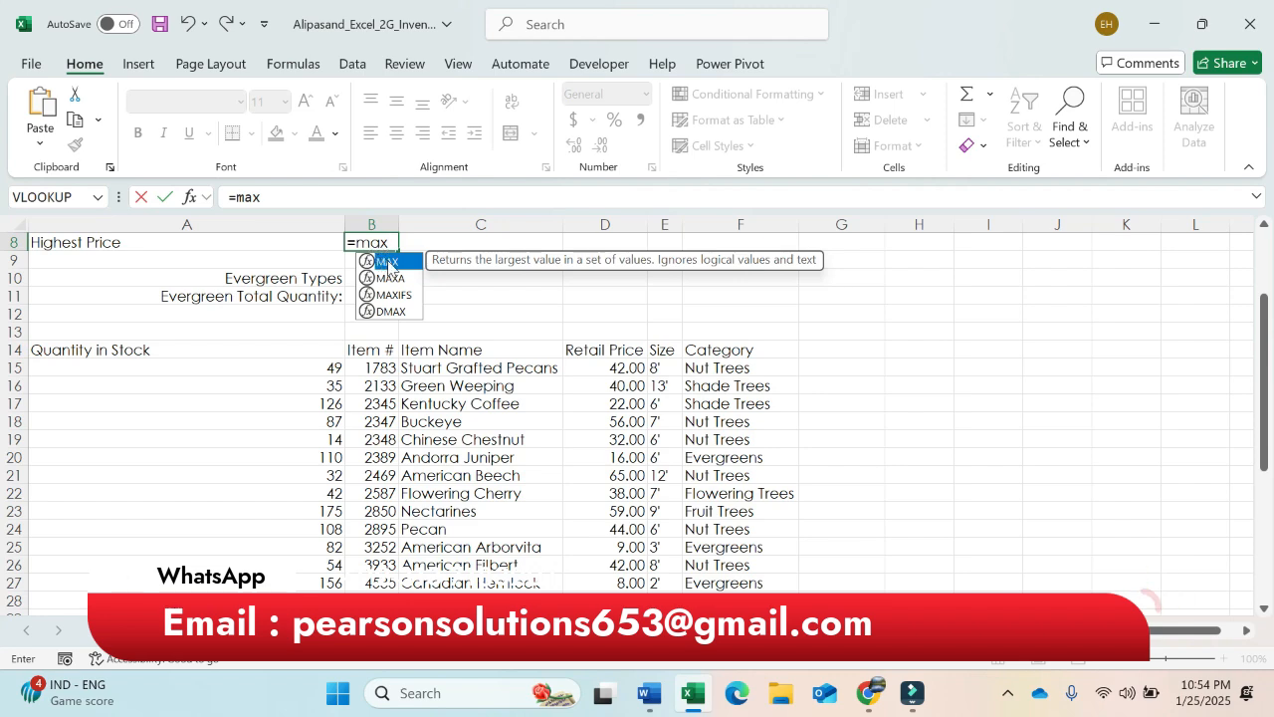
pyautogui.doubleClick(389, 262)
pyautogui.moveTo(604, 374); pyautogui.dragTo(596, 577)
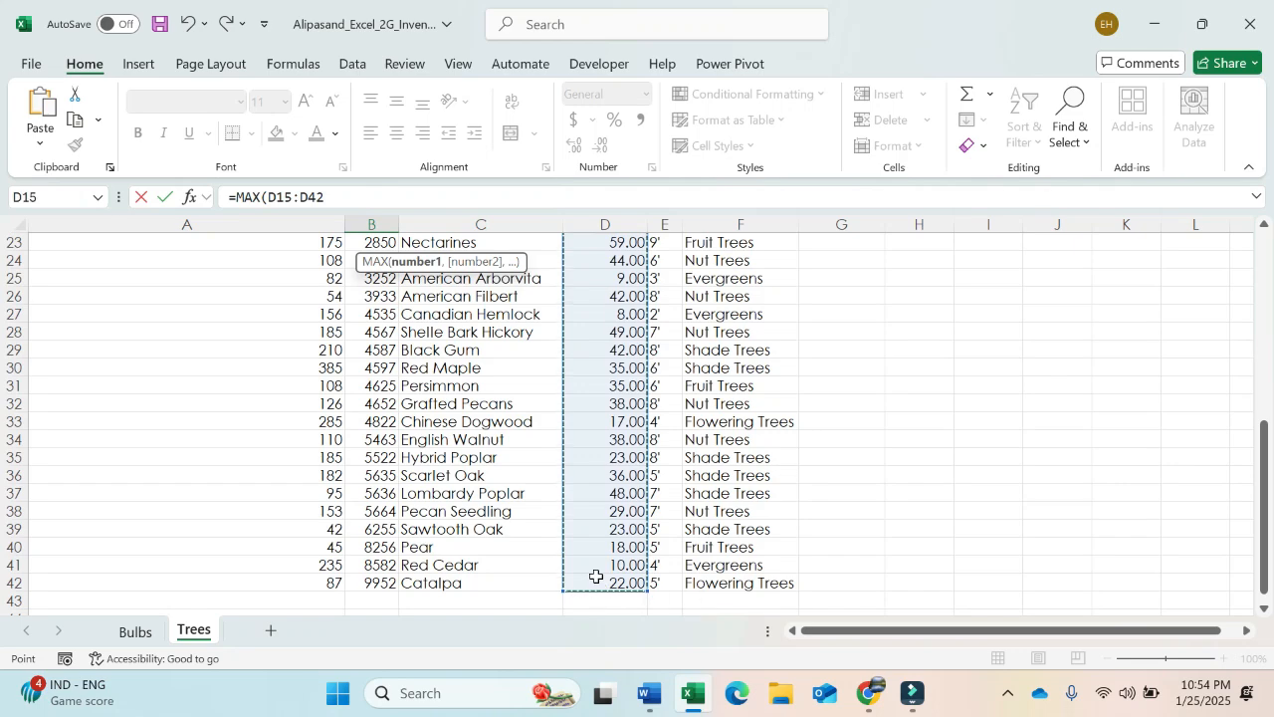
pyautogui.press('Return')
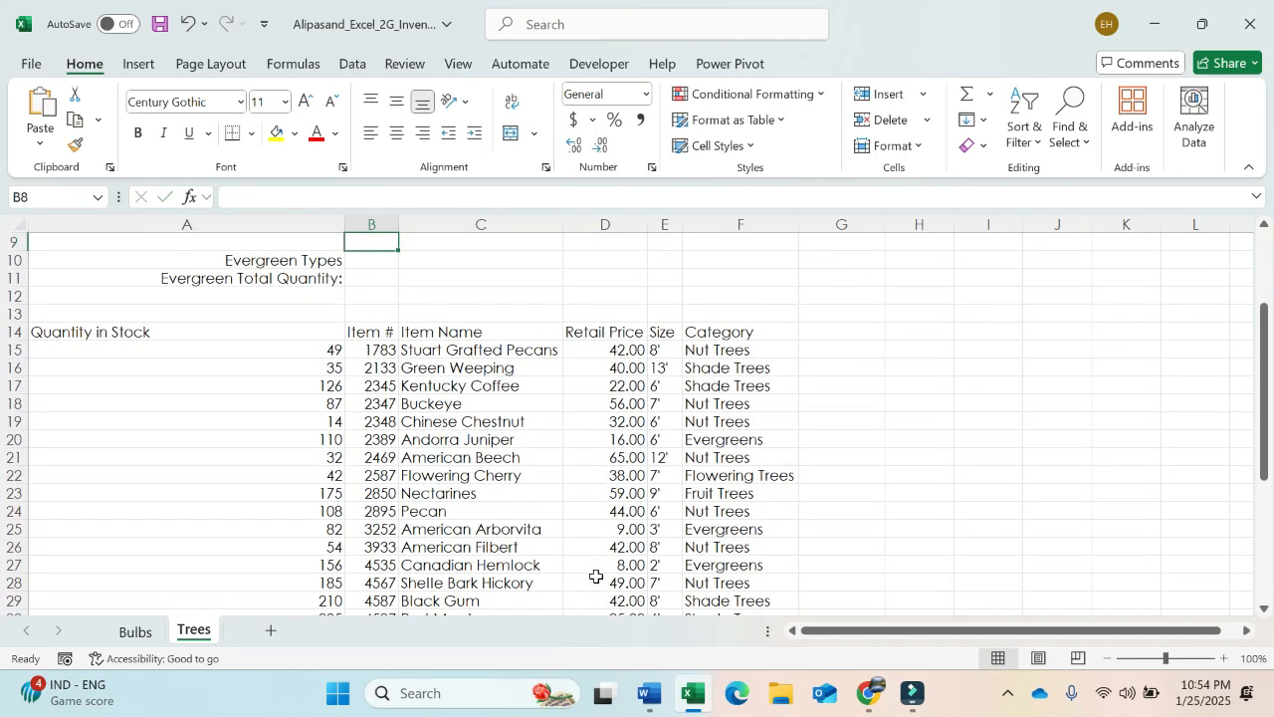
# Apply the English (United States) dollar Accounting Number Format to the four price results in cells B5:B8 on the Trees sheet.
pyautogui.press('Up')
pyautogui.press('Up')
pyautogui.press('Up')
pyautogui.press('Up')
pyautogui.press('Up')
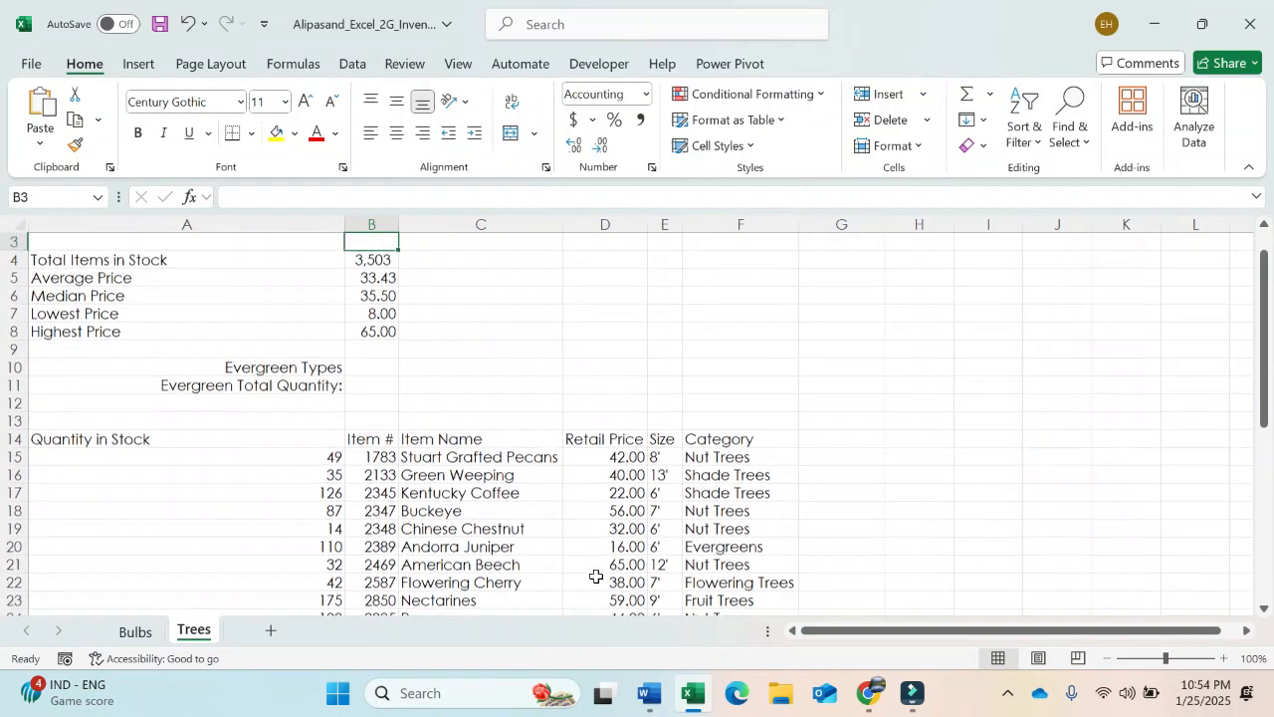
pyautogui.moveTo(383, 279); pyautogui.dragTo(385, 343)
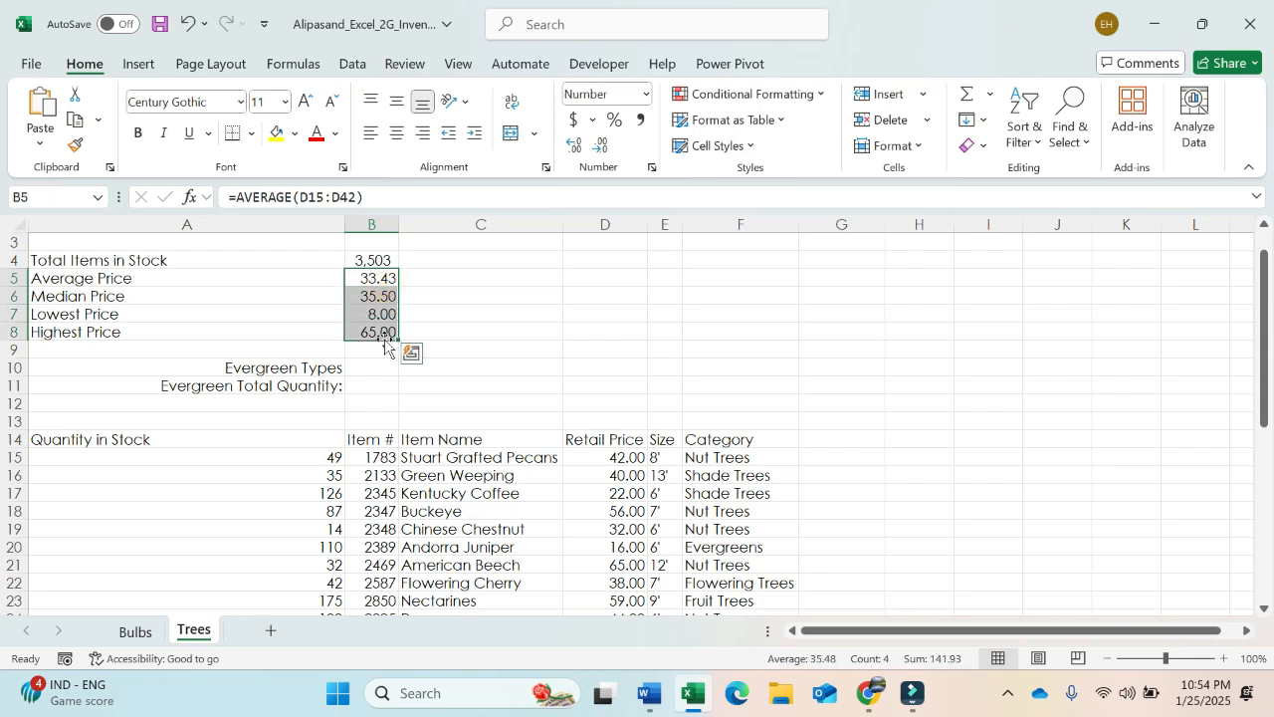
pyautogui.click(594, 119)
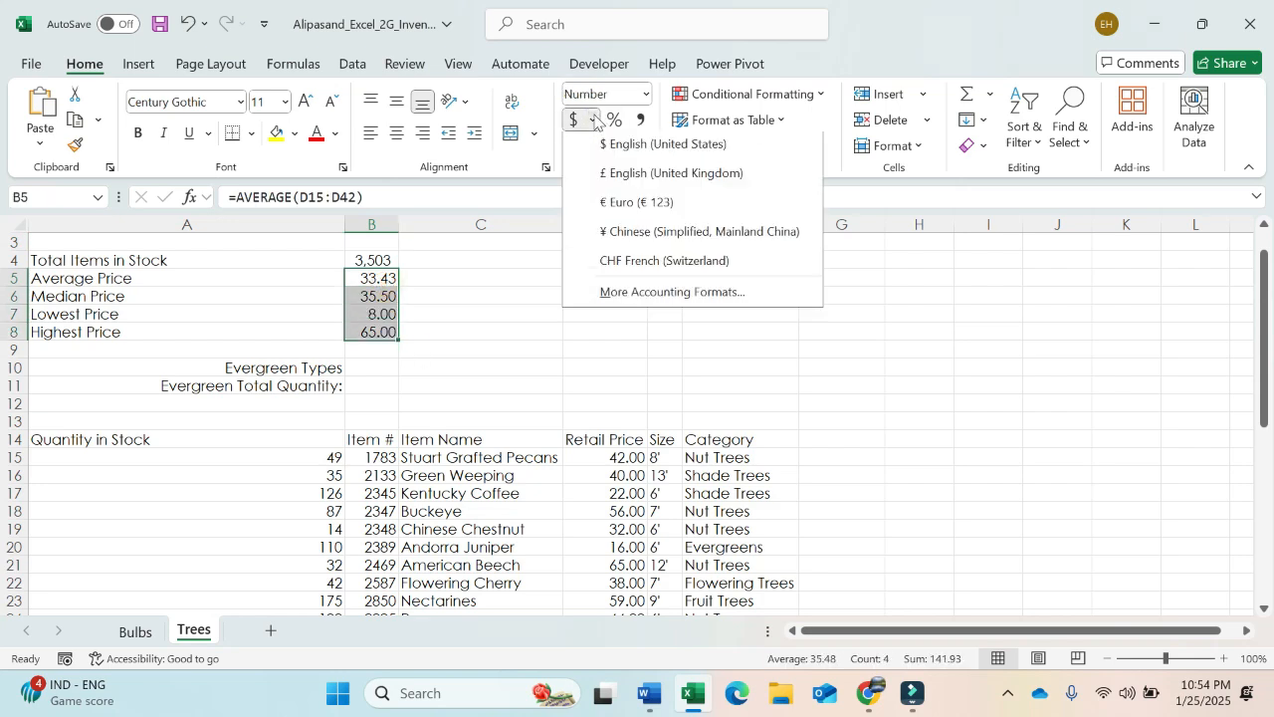
pyautogui.click(617, 147)
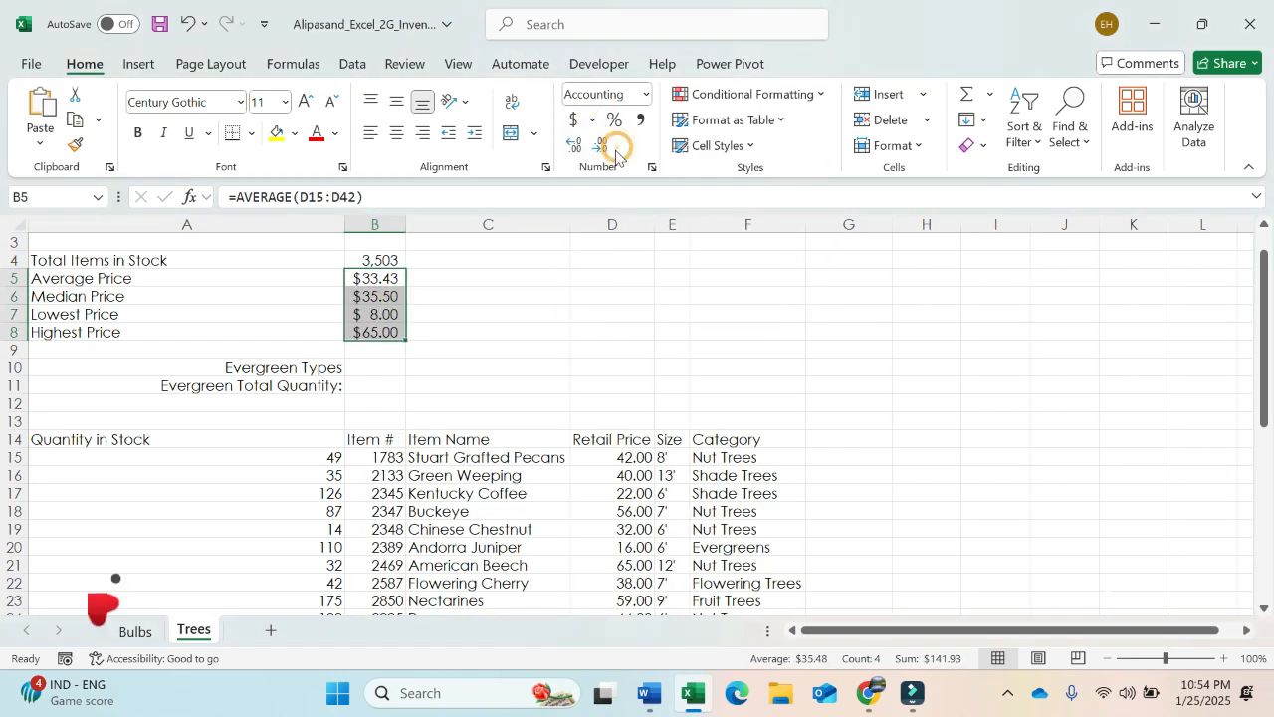
pyautogui.click(396, 260)
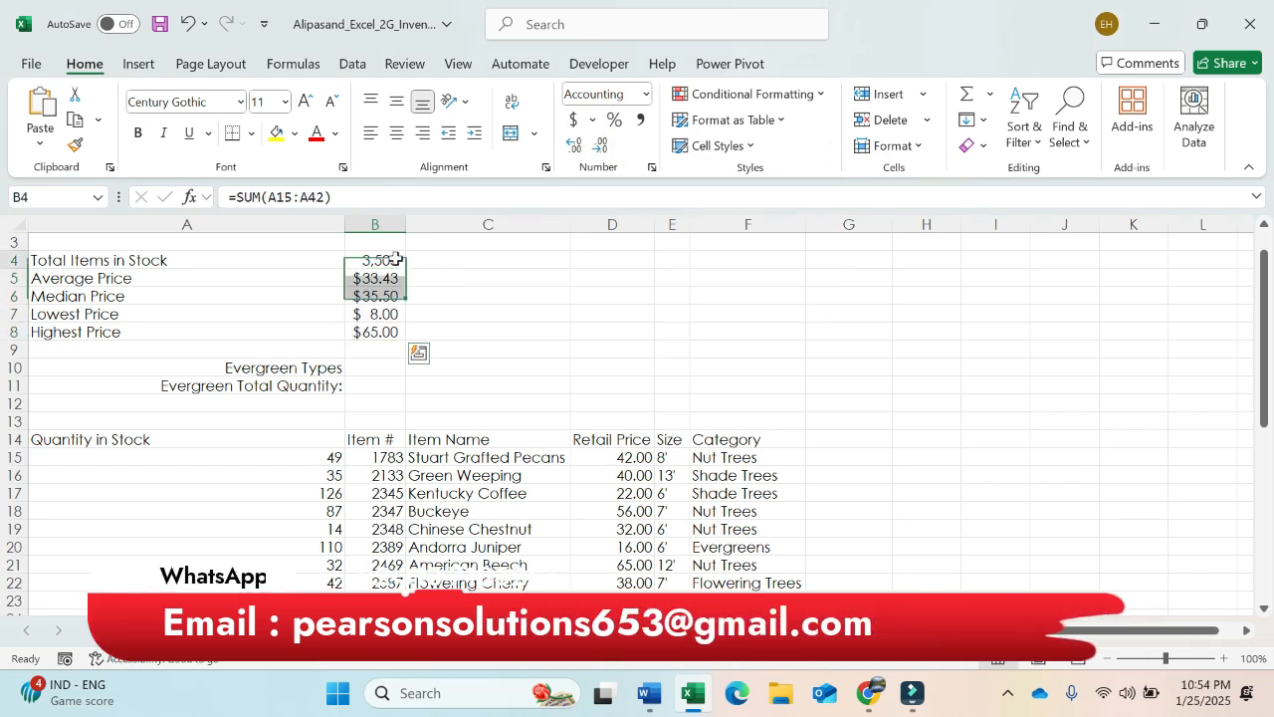
# Apply Comma Style with zero decimal places to the total items in stock in cell B4 on the Trees sheet.
pyautogui.click(640, 121)
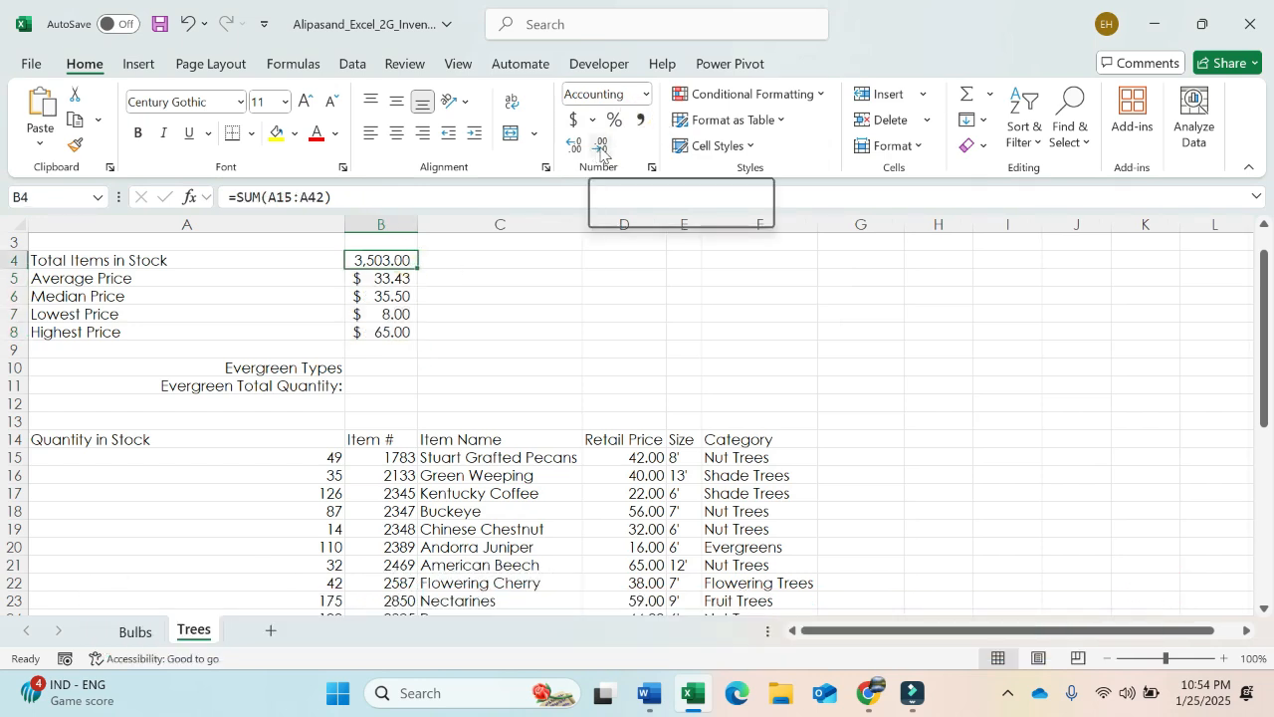
pyautogui.click(600, 147)
pyautogui.click(600, 147)
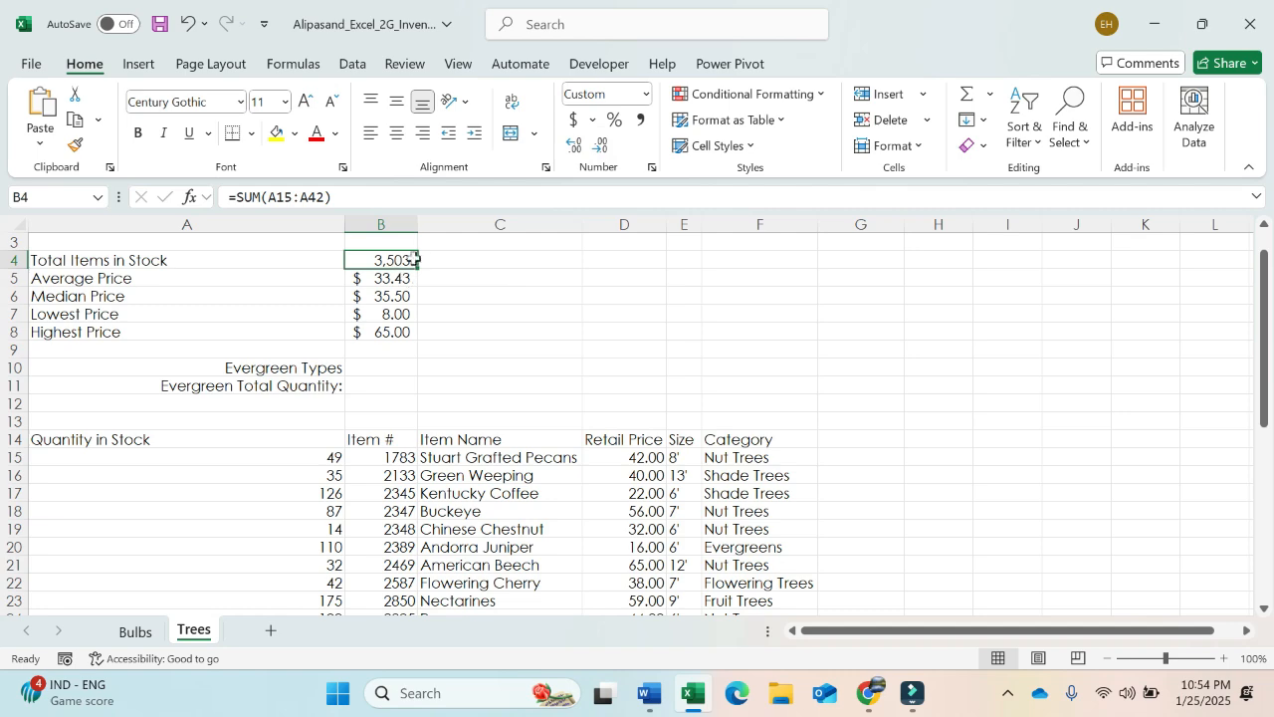
# Switch to the Word instructions and highlight all of step 6's text in yellow.
pyautogui.hotkey('alt', 'Tab')
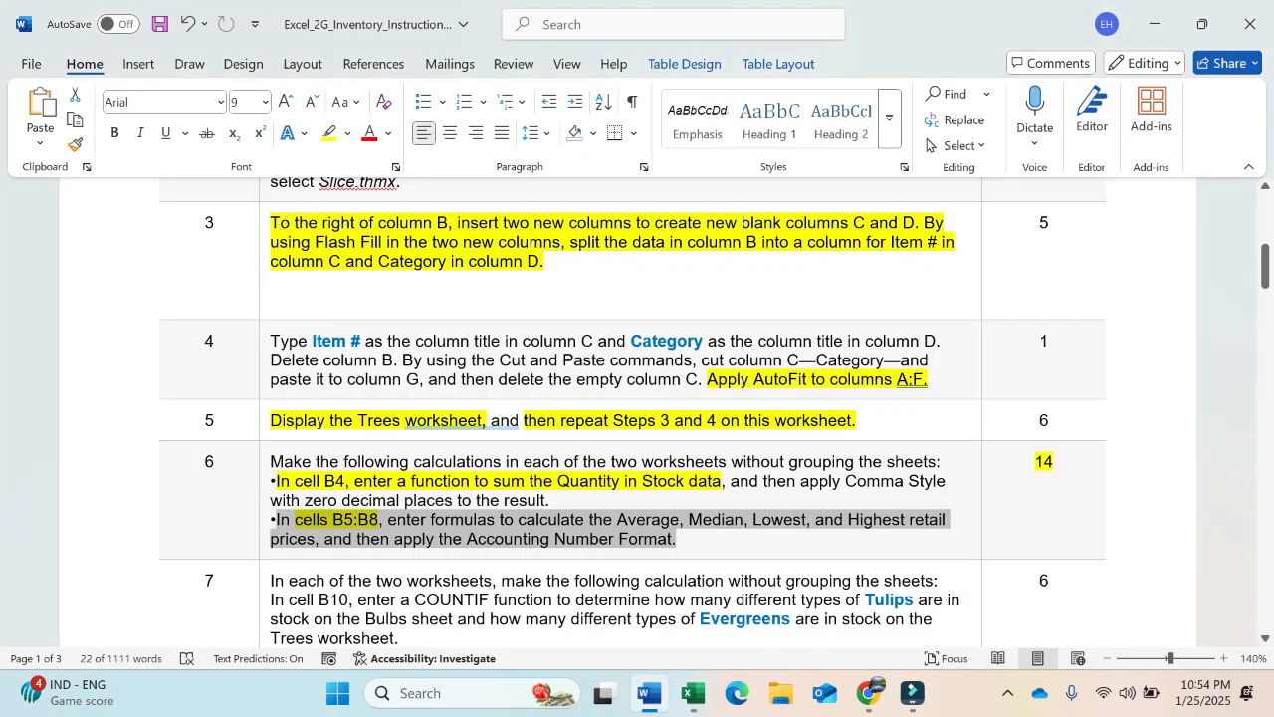
pyautogui.moveTo(273, 456); pyautogui.dragTo(687, 540)
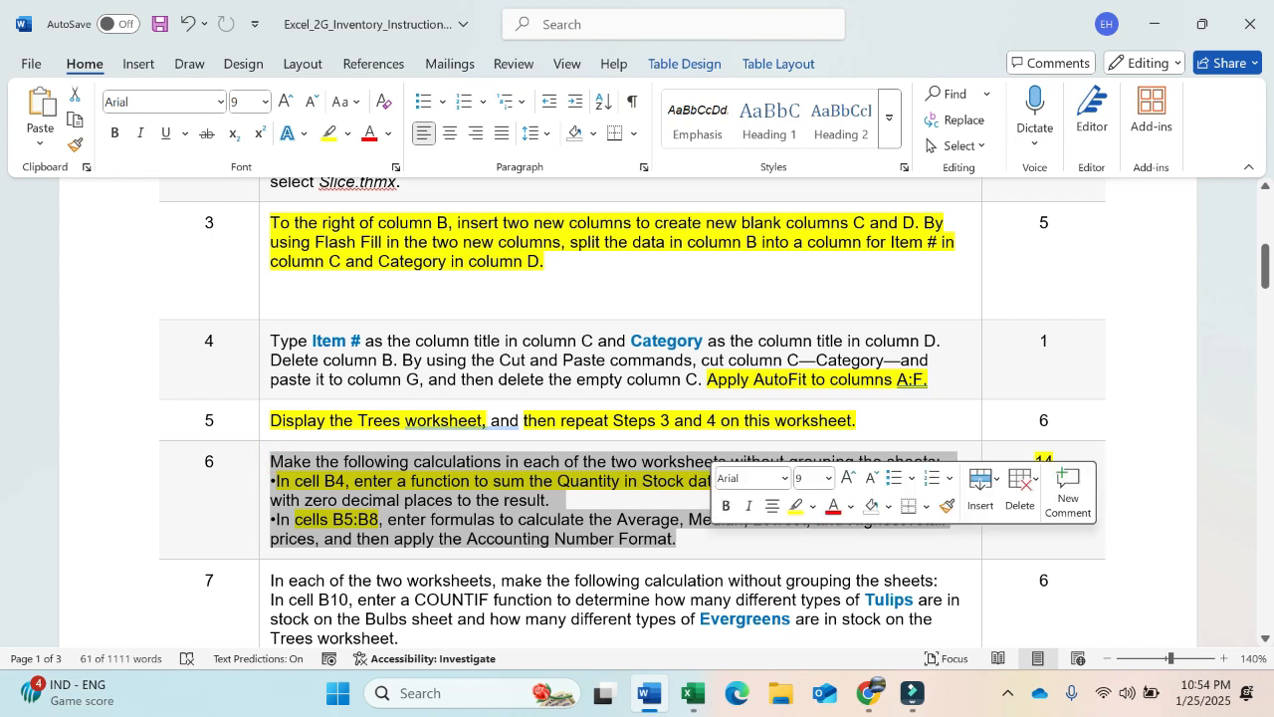
pyautogui.click(801, 509)
pyautogui.press('Right')
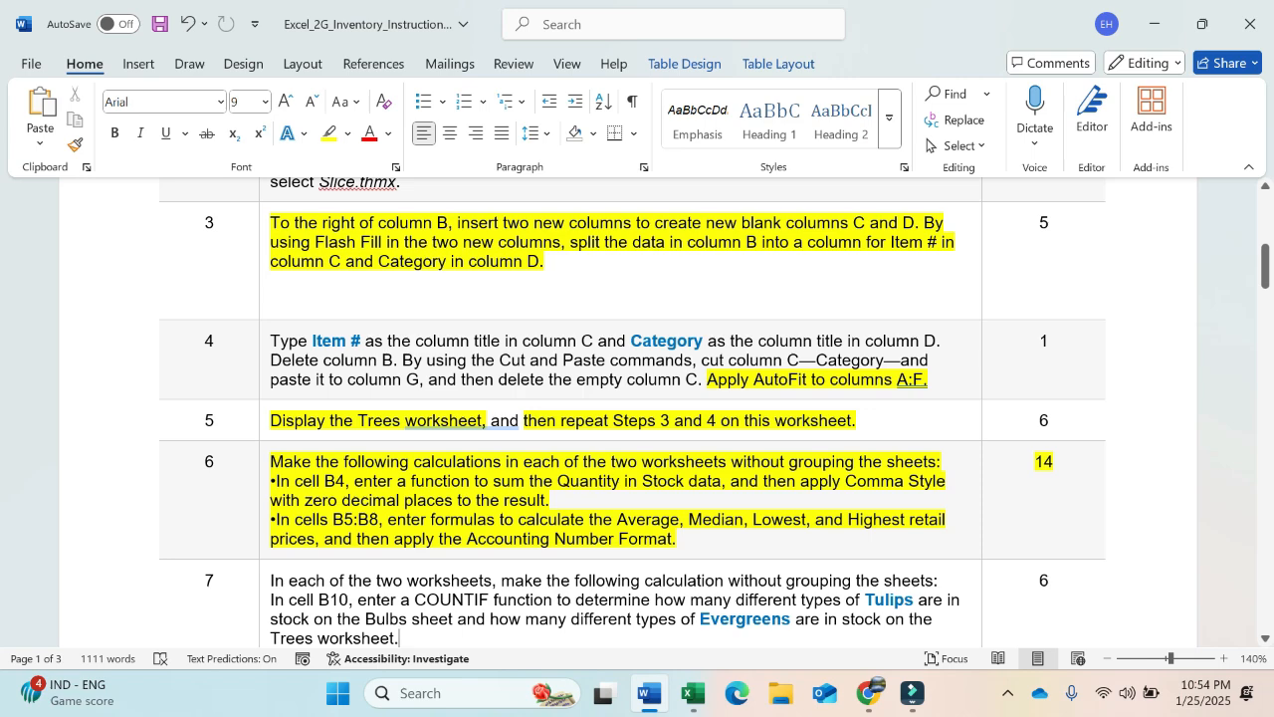
# Read step 7 of the instructions for the COUNTIF calculation required in cell B10 on both worksheets.
pyautogui.scroll(-3, 534, 602)
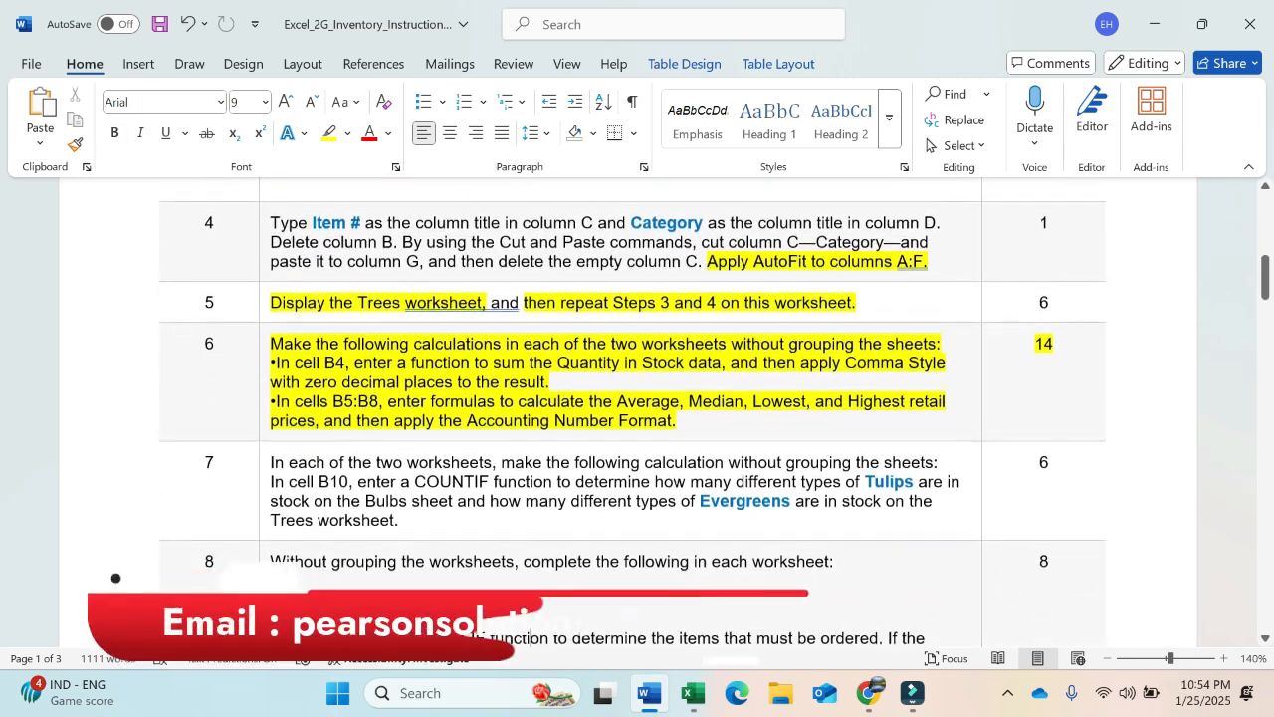
pyautogui.scroll(-1, 529, 637)
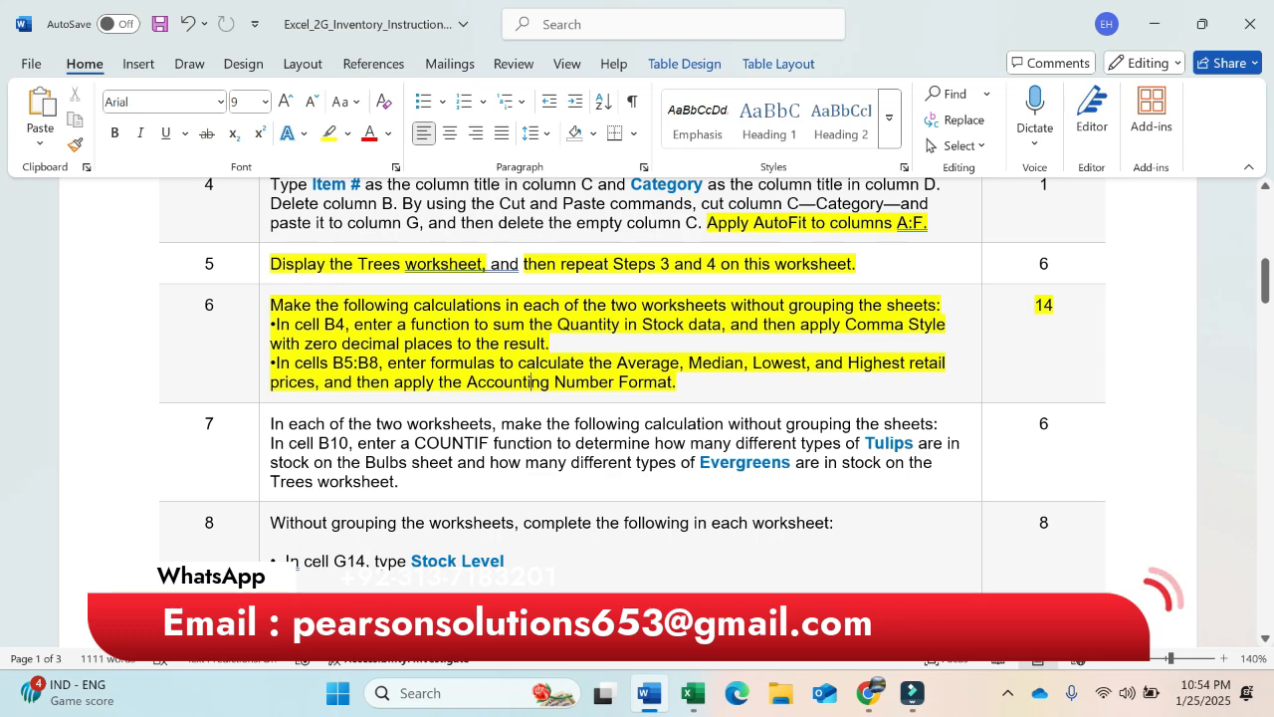
pyautogui.scroll(-2, 530, 381)
pyautogui.click(1008, 693)
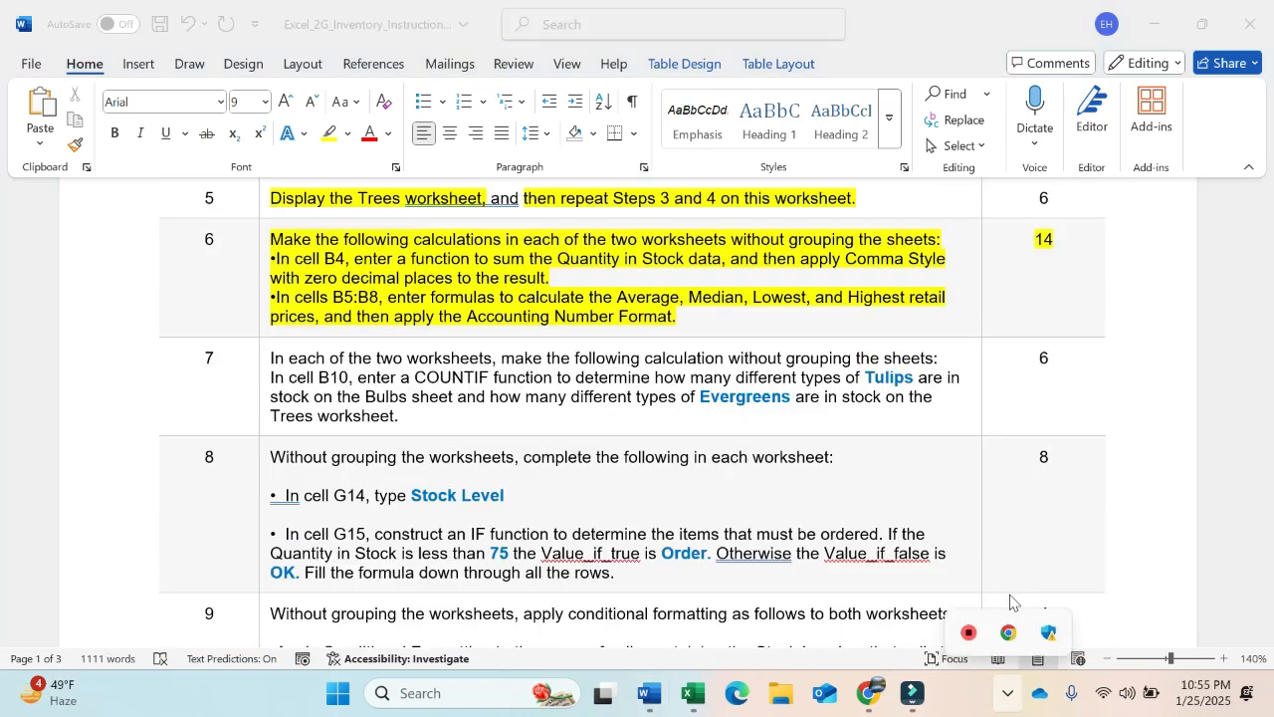
pyautogui.click(278, 349)
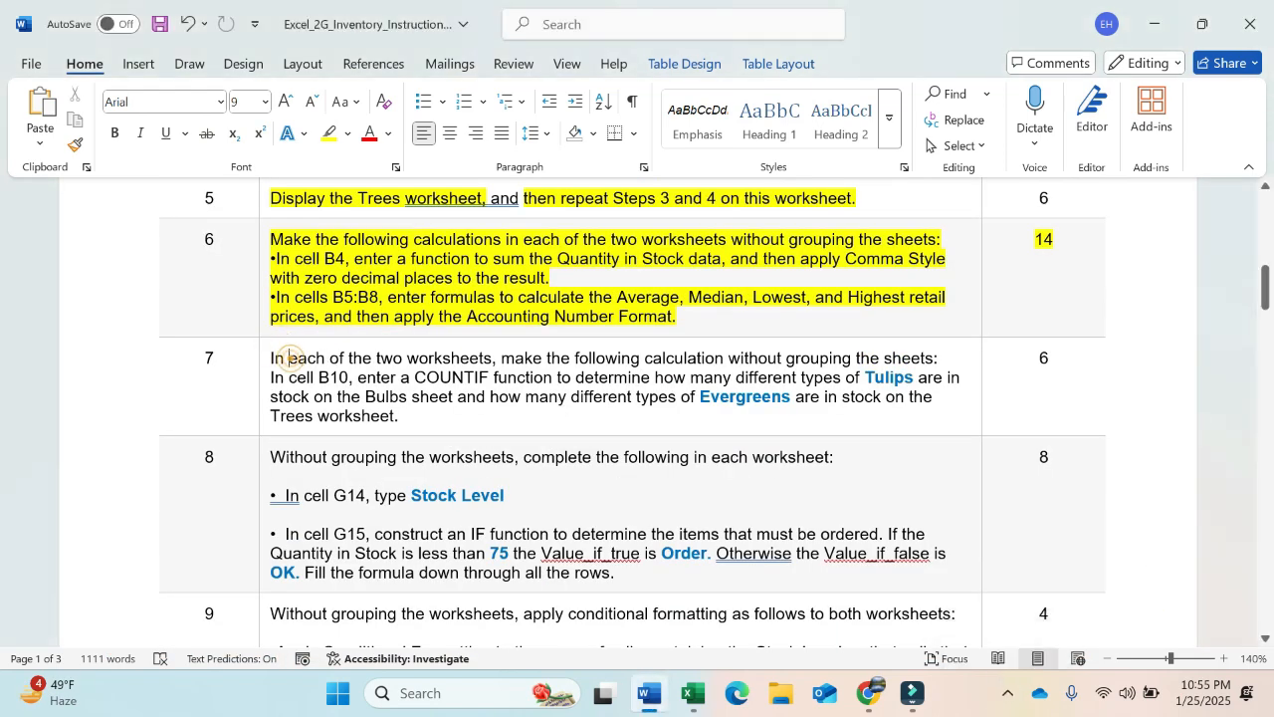
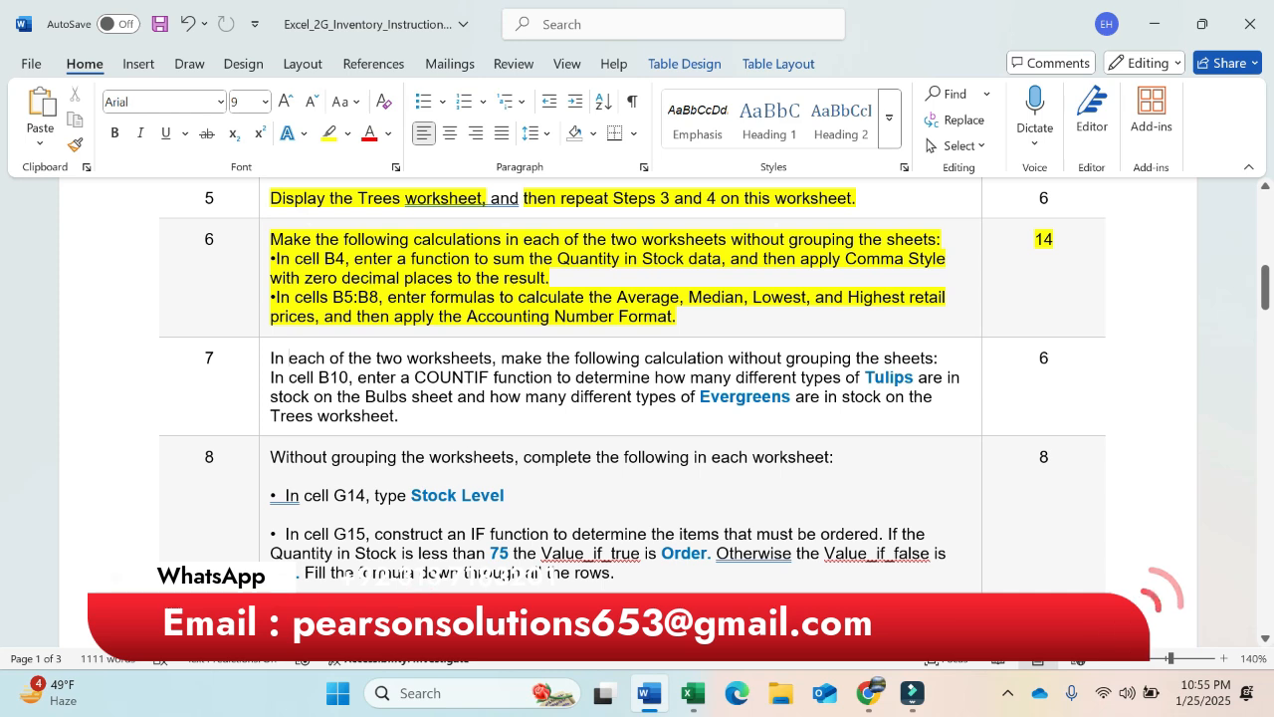
pyautogui.click(458, 424)
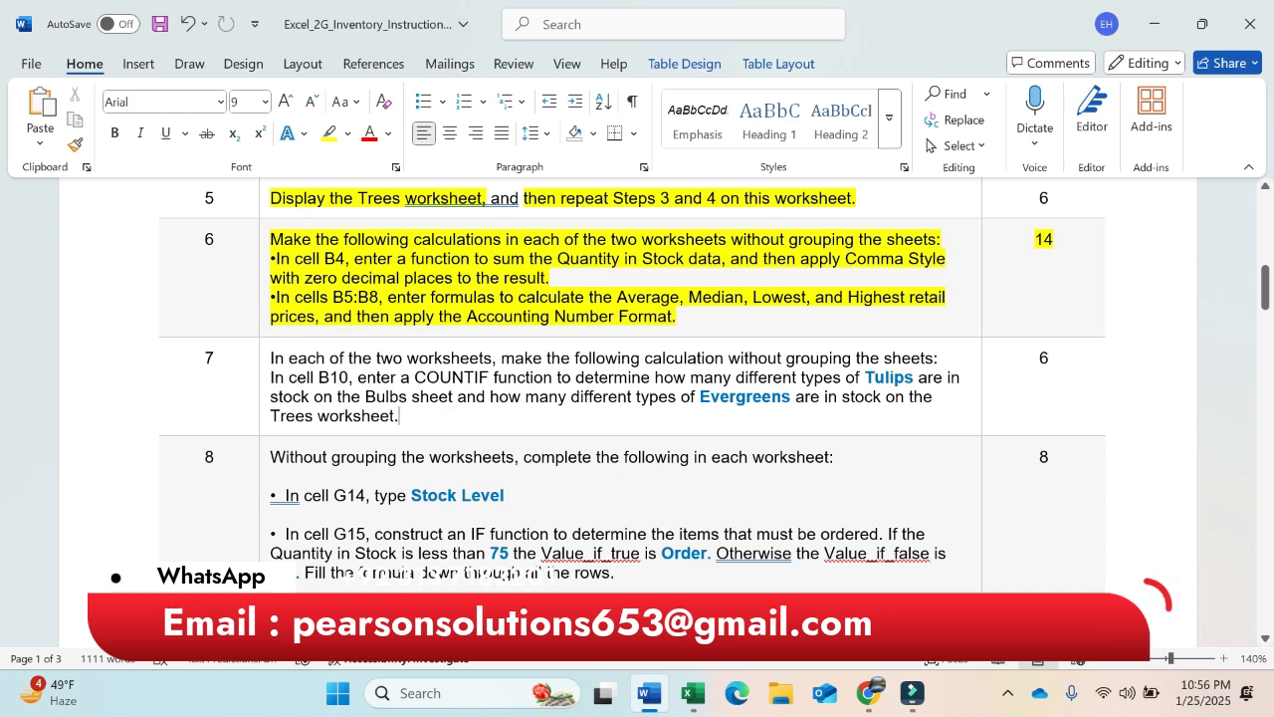
# Switch to Excel and display the Bulbs worksheet, checking the Tulips criterion of step 7 in the Word instructions.
pyautogui.moveTo(690, 705)
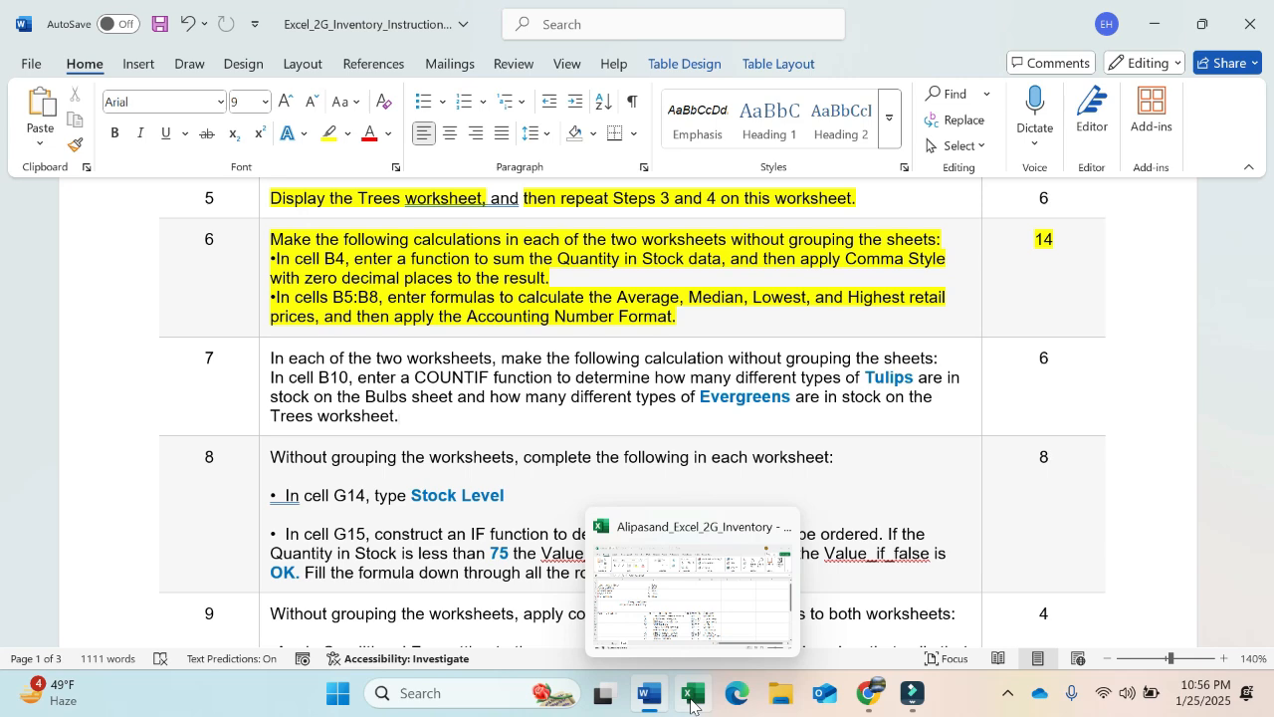
pyautogui.click(691, 705)
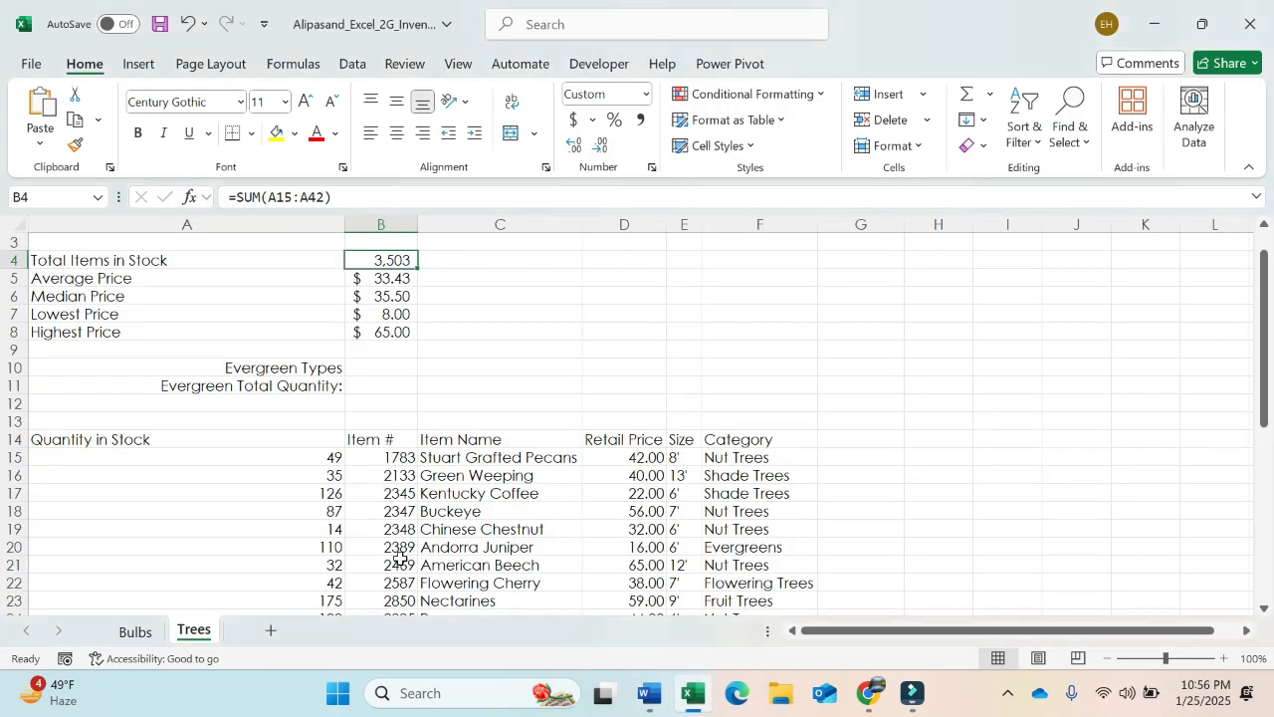
pyautogui.click(136, 632)
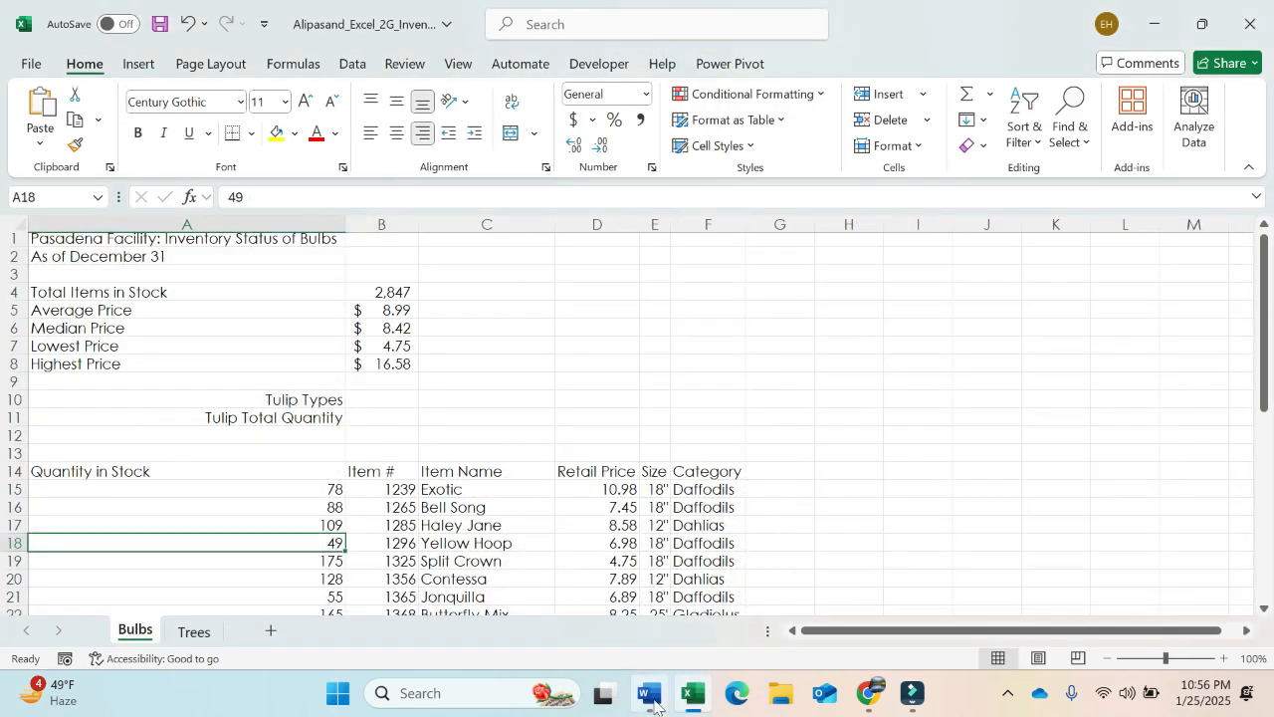
pyautogui.click(652, 700)
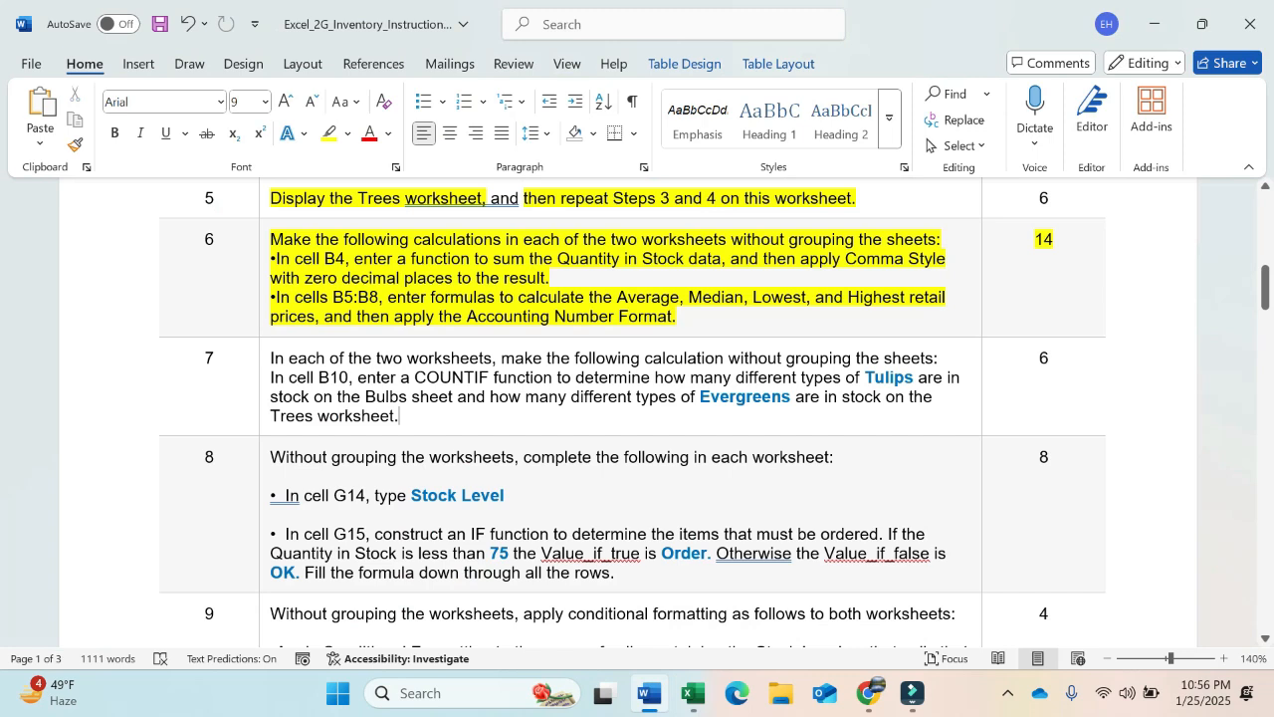
pyautogui.doubleClick(889, 378)
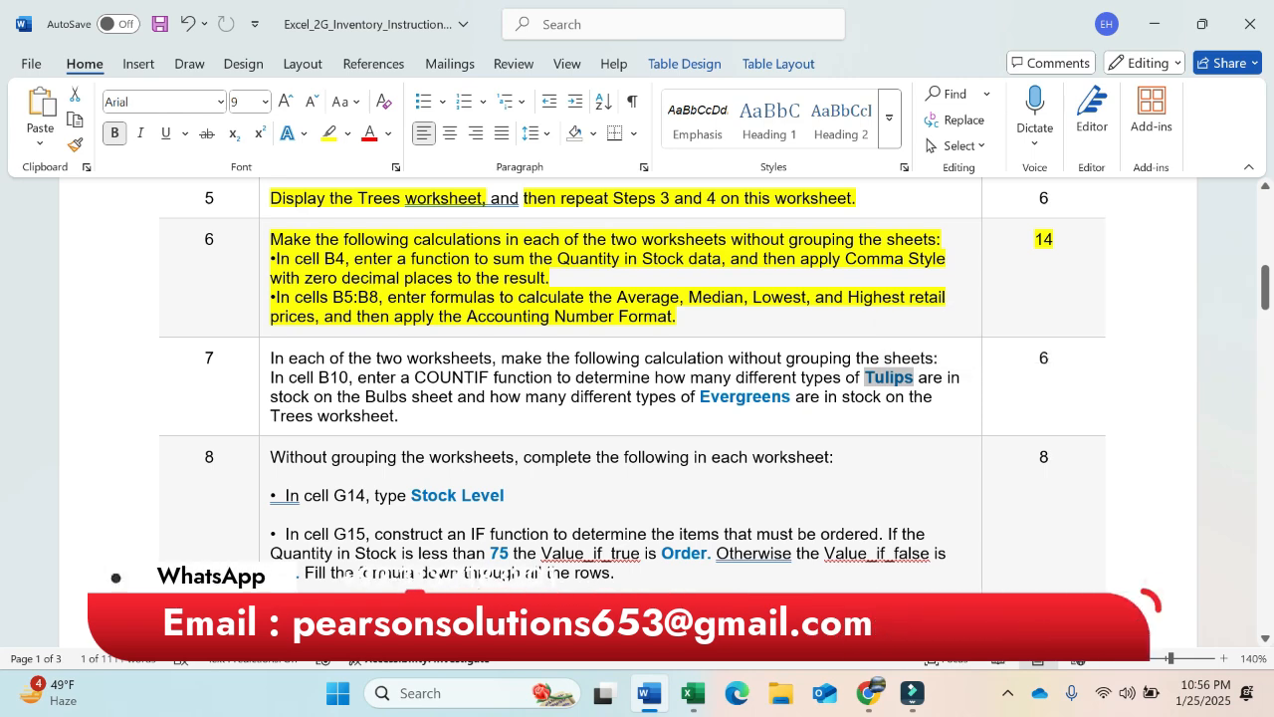
pyautogui.click(699, 697)
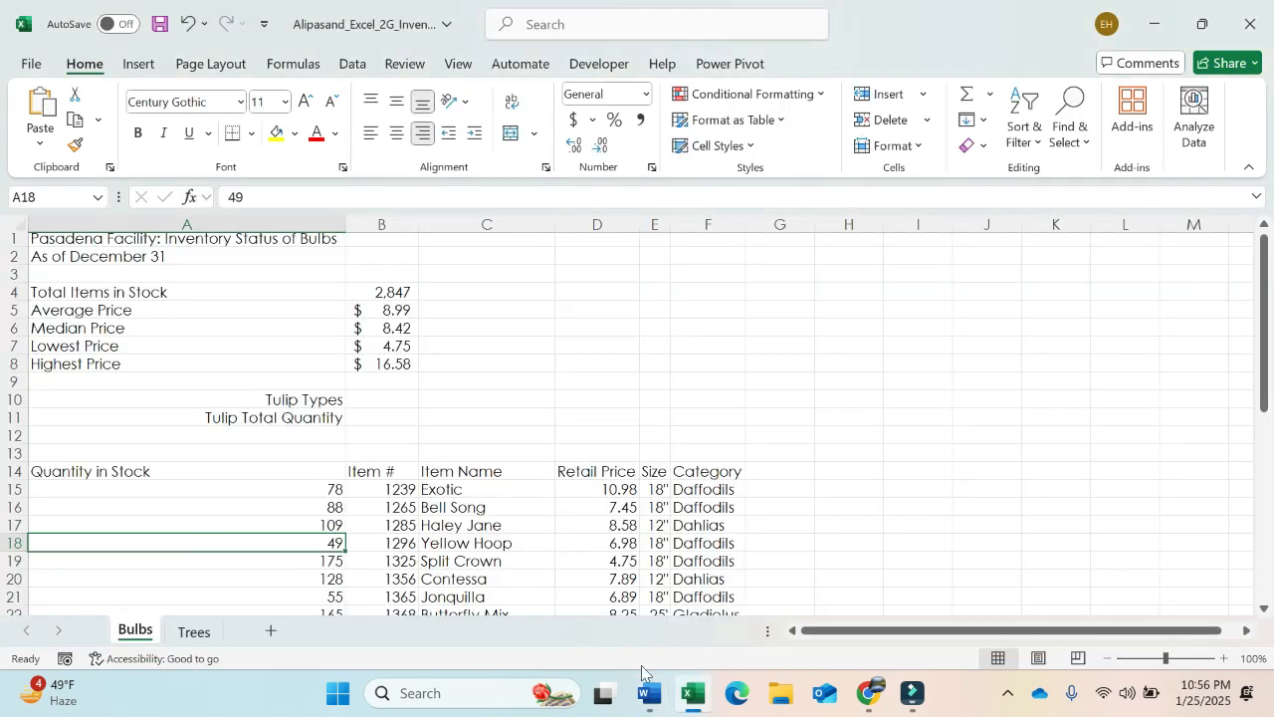
pyautogui.click(649, 694)
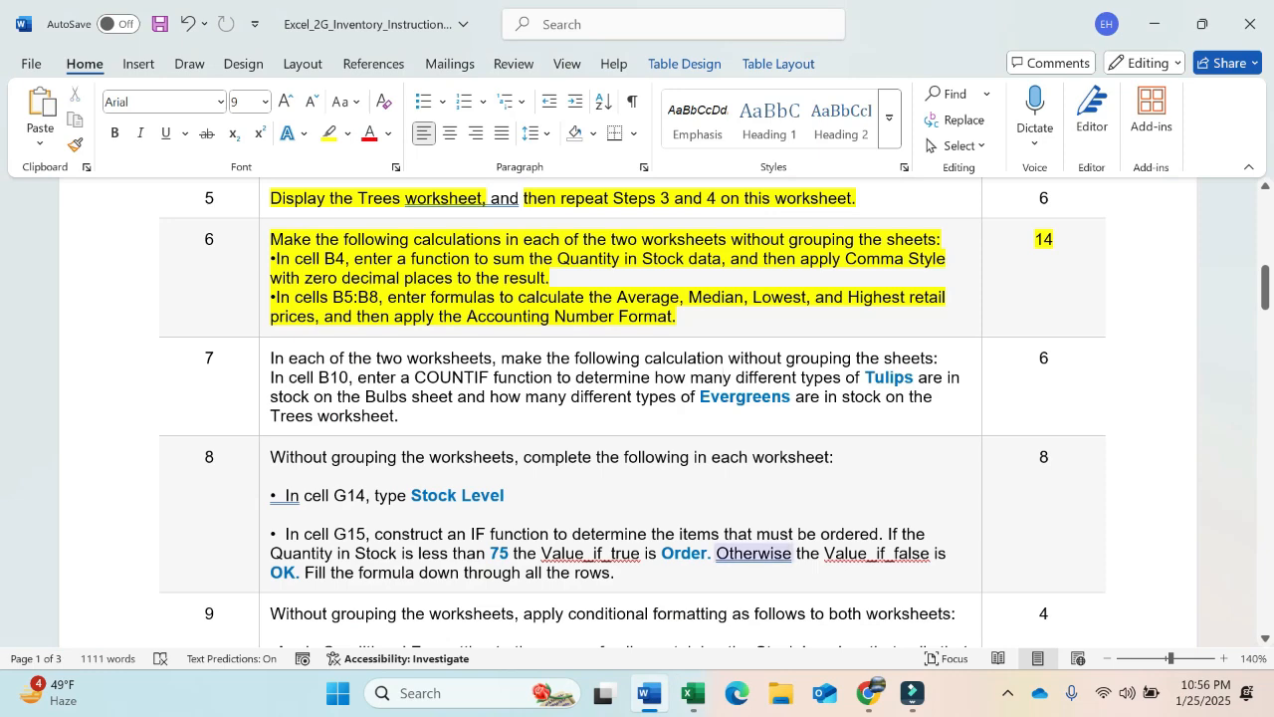
pyautogui.click(694, 694)
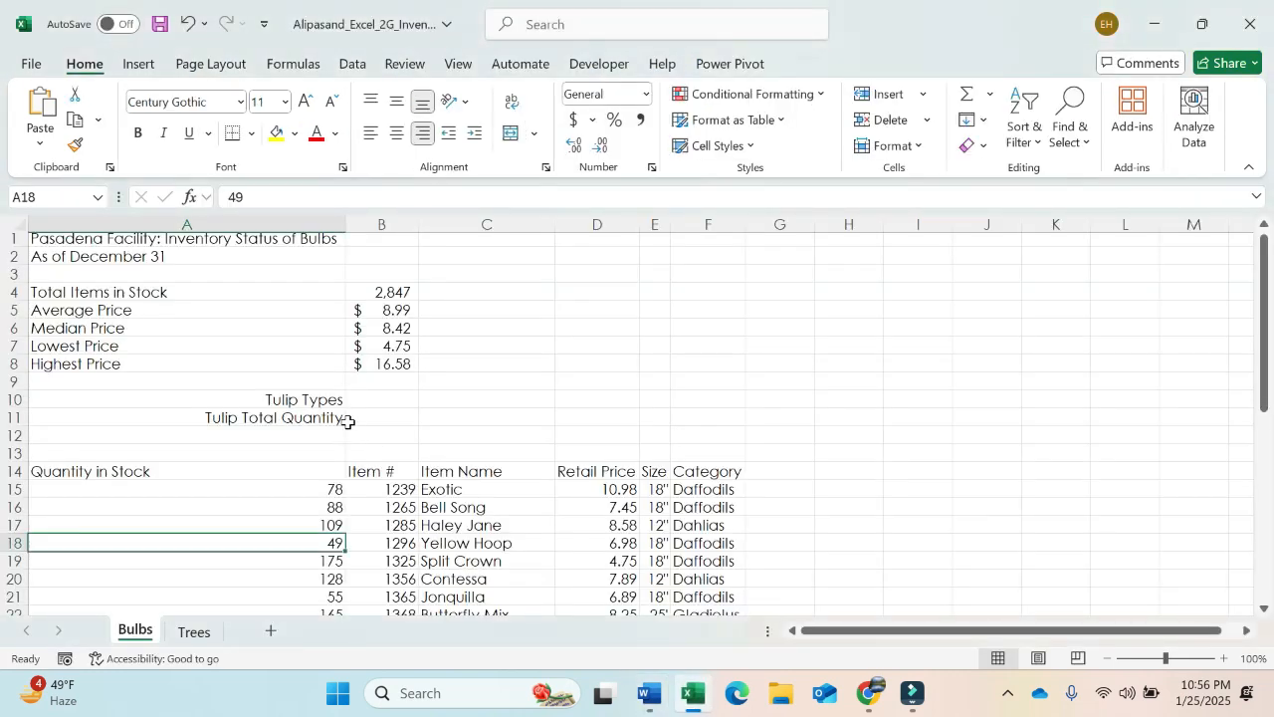
# Start a COUNTIF formula for the Tulip Types in cell B10 on the Bulbs sheet, rechecking step 7 in Word.
pyautogui.click(372, 399)
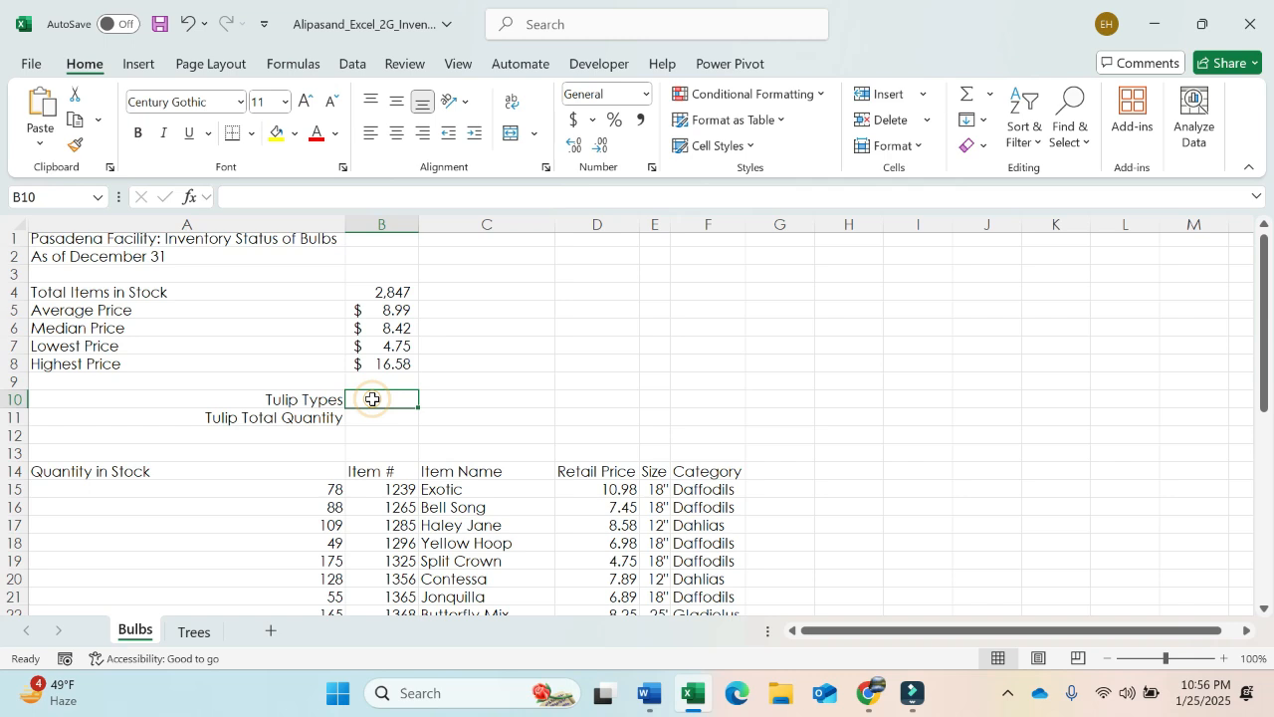
pyautogui.write('=')
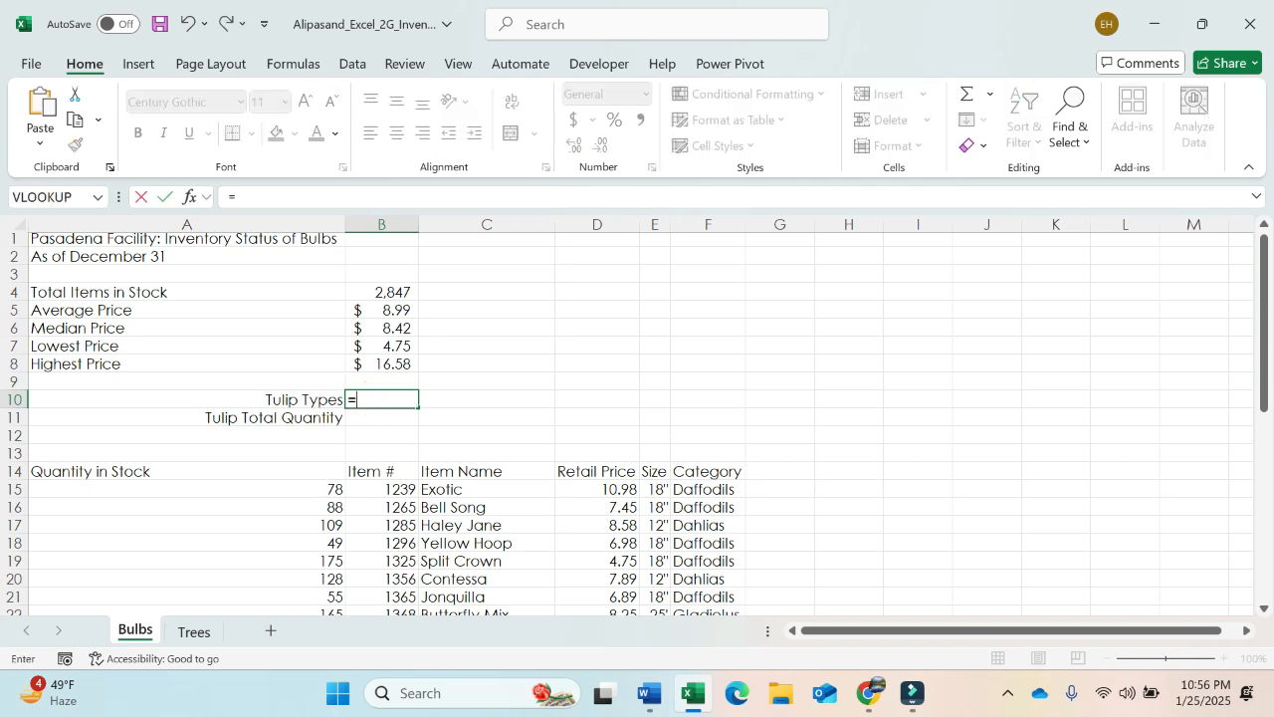
pyautogui.write('c')
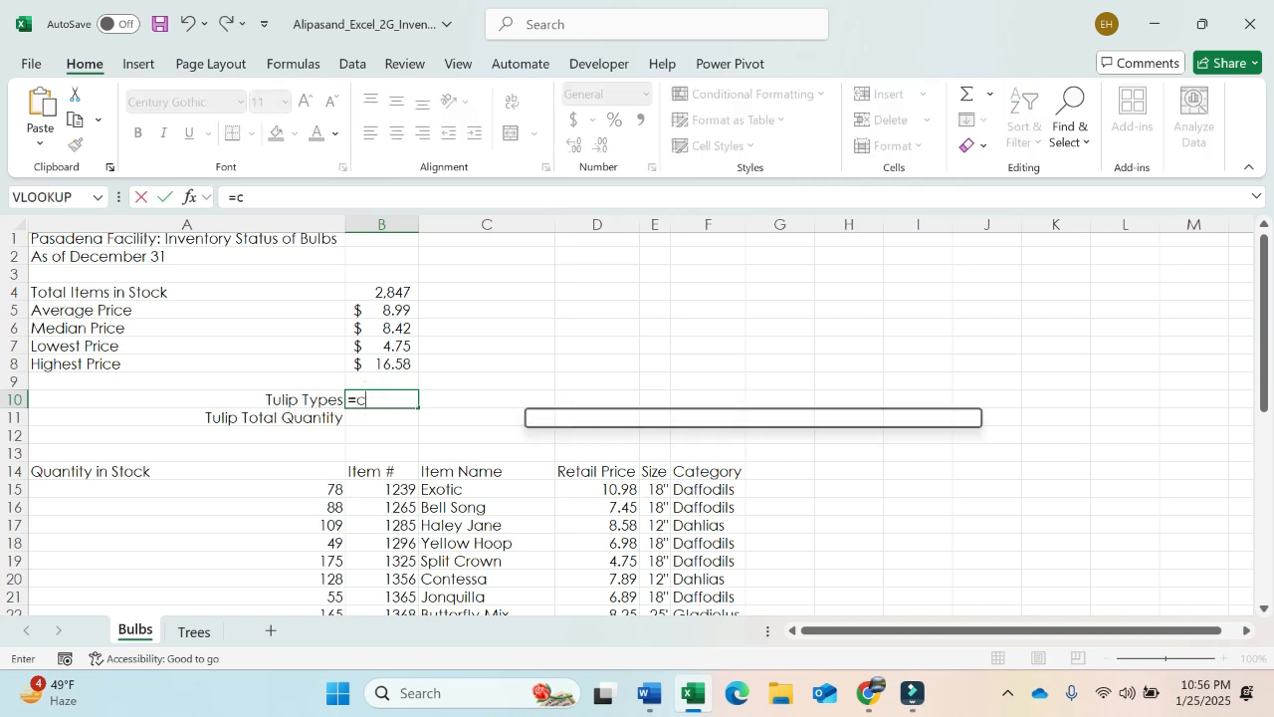
pyautogui.write('oun')
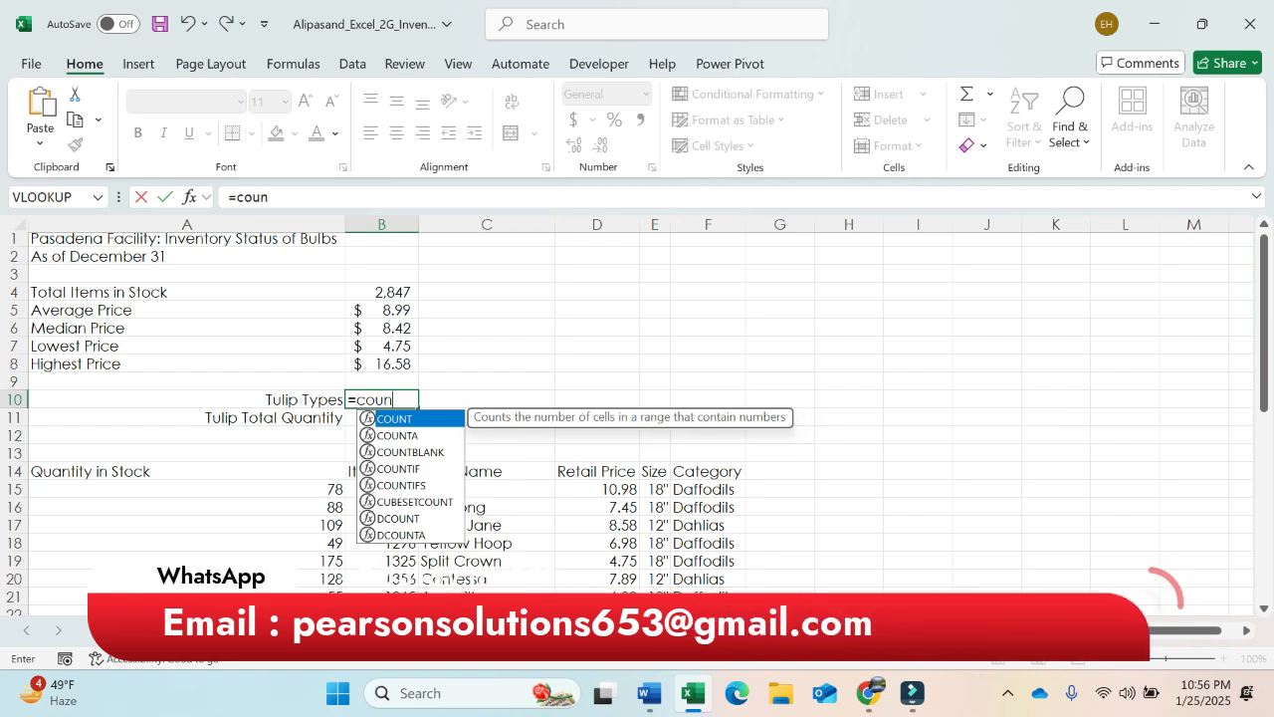
pyautogui.write('tif')
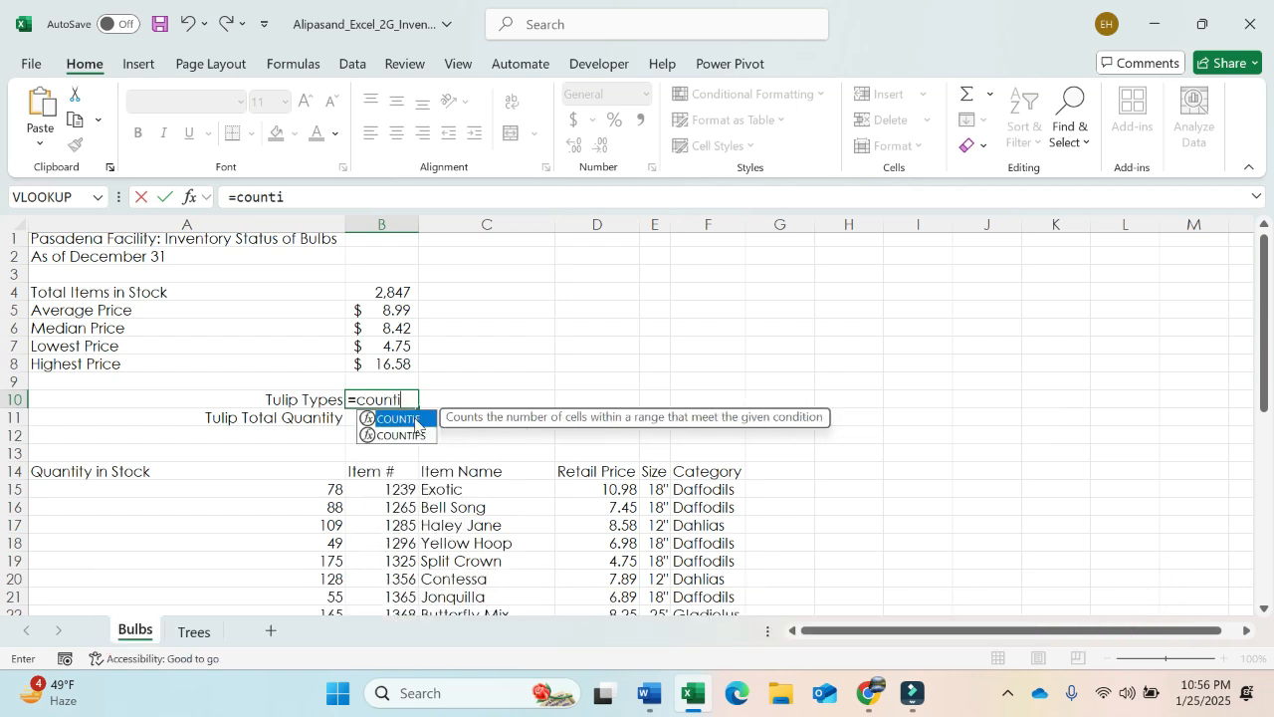
pyautogui.press('Tab')
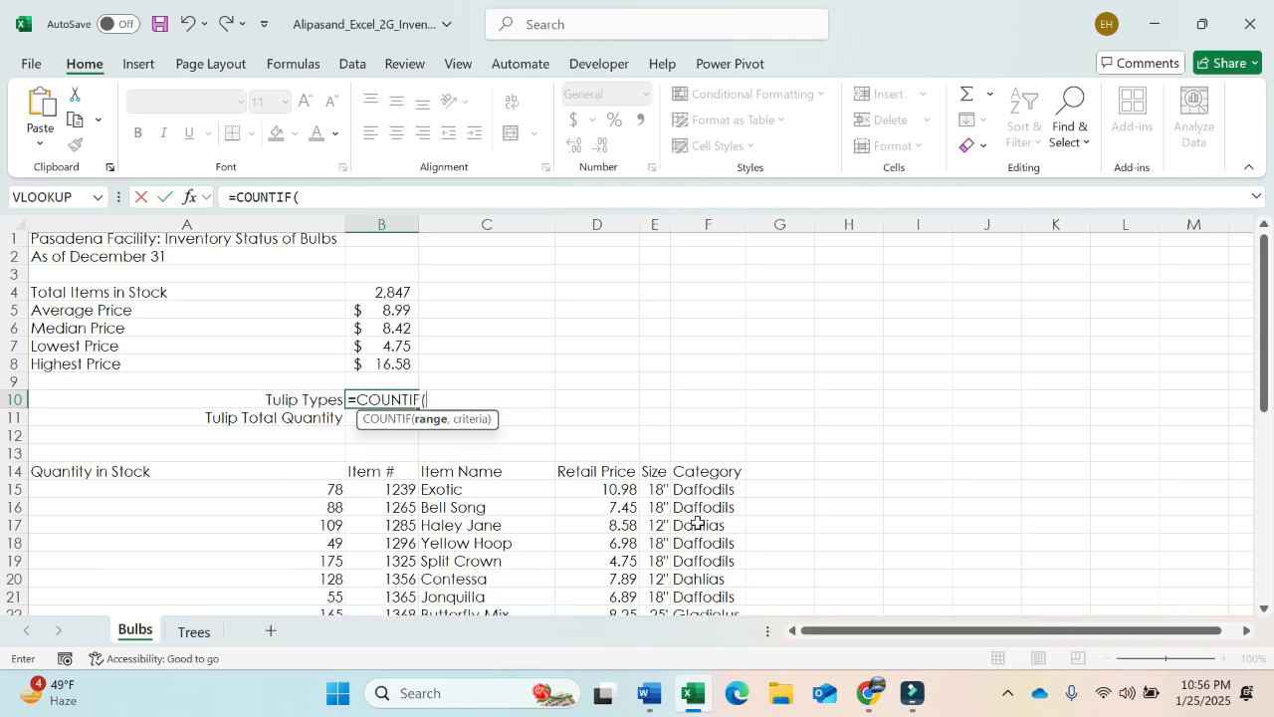
pyautogui.click(649, 694)
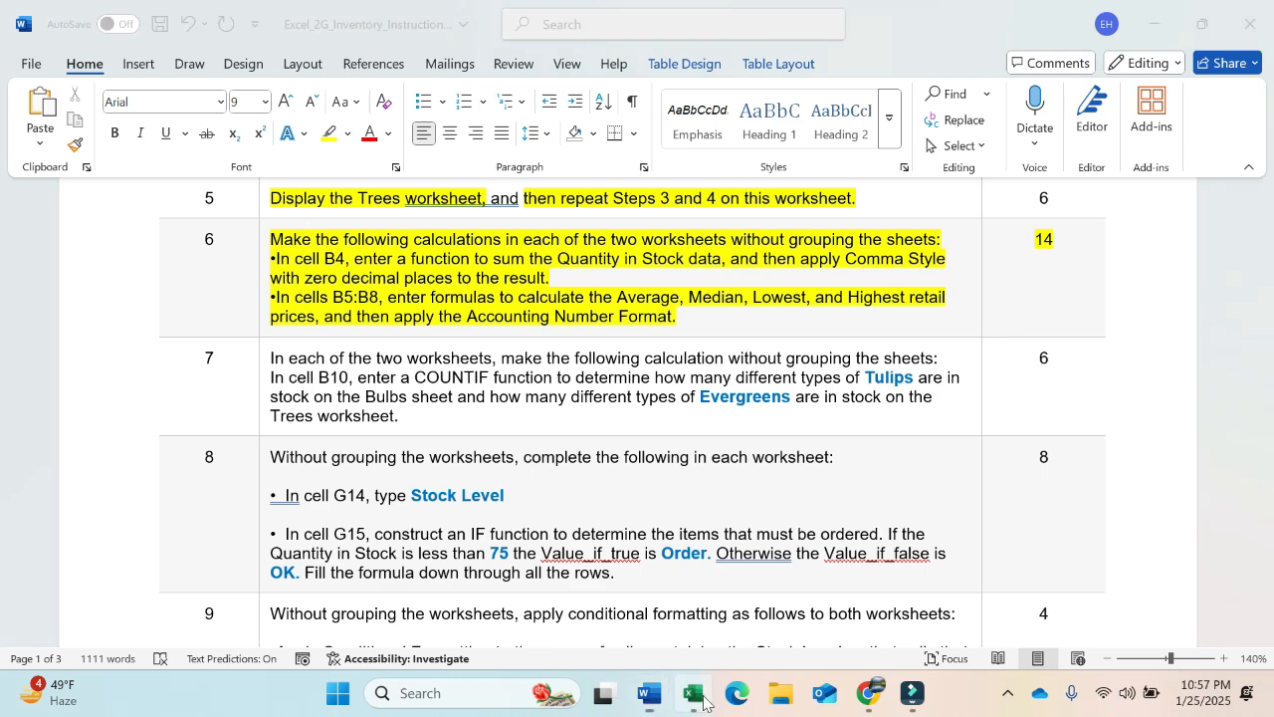
pyautogui.click(694, 694)
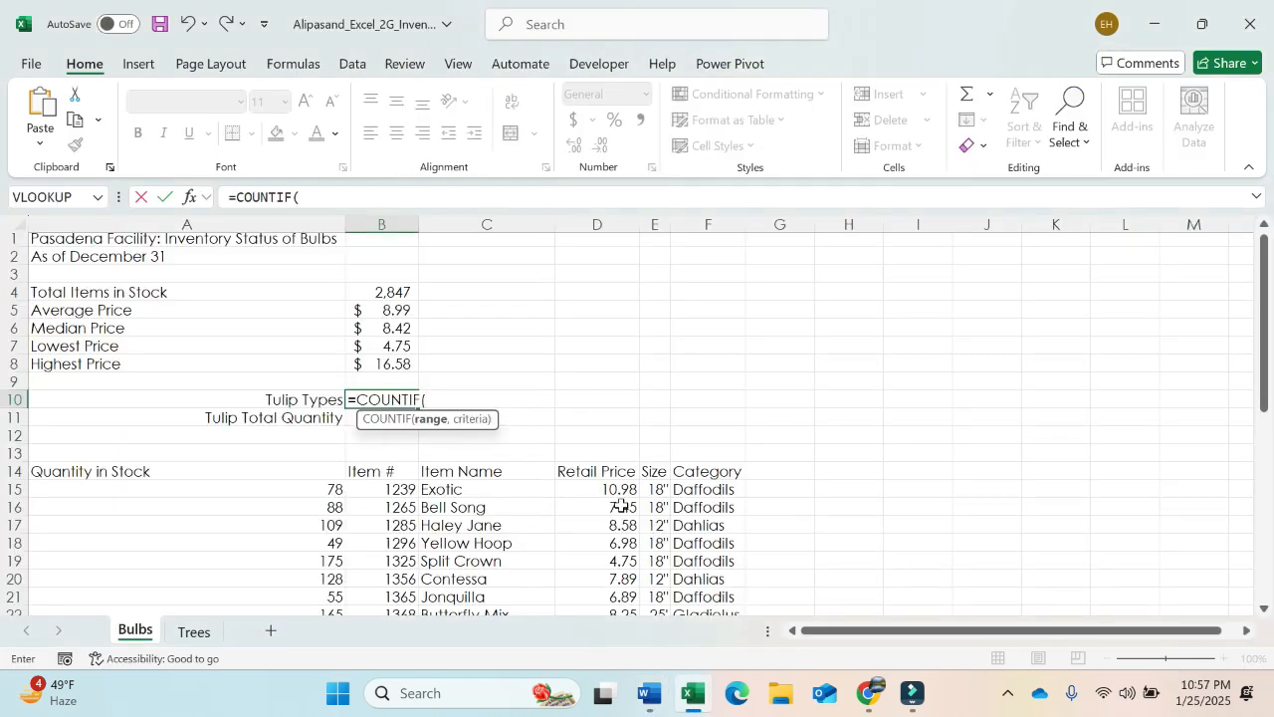
# Complete the COUNTIF formula in cell B10 on the Bulbs sheet with range F15:F42 and criterion "Tulips".
pyautogui.click(713, 489)
pyautogui.moveTo(713, 489); pyautogui.dragTo(717, 301)
pyautogui.click(442, 199)
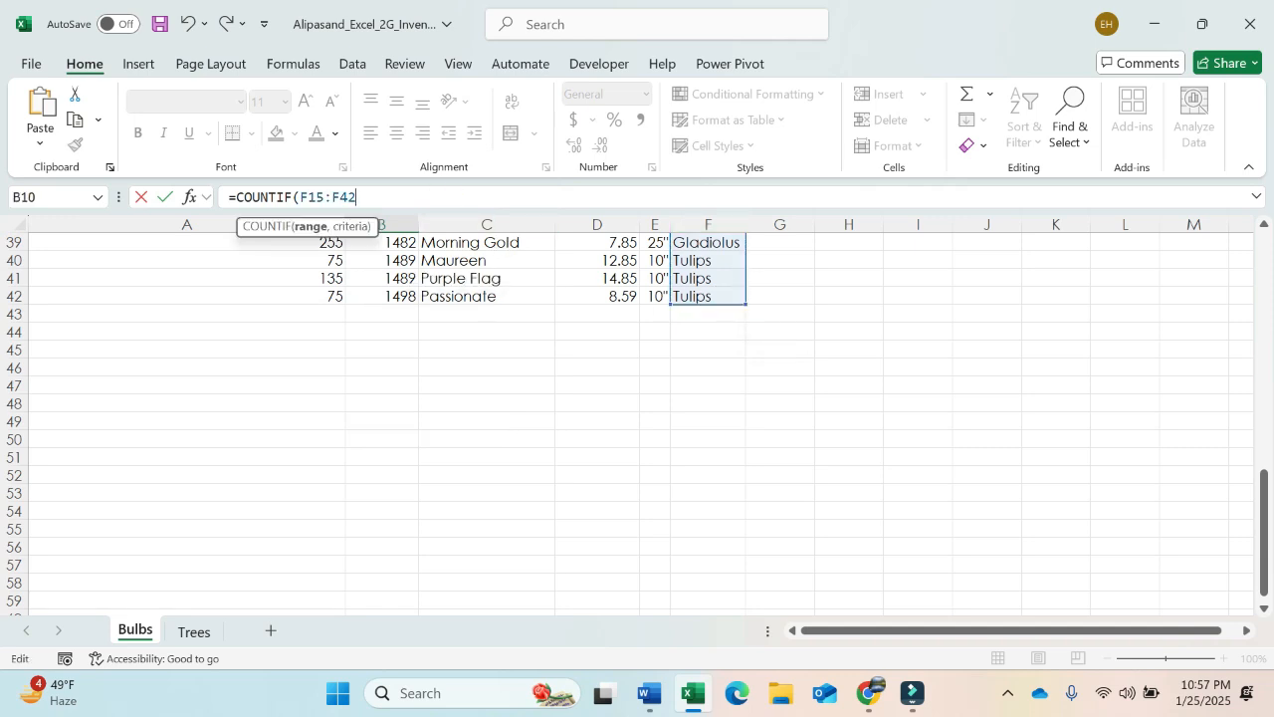
pyautogui.write(',')
pyautogui.write('"Tuli')
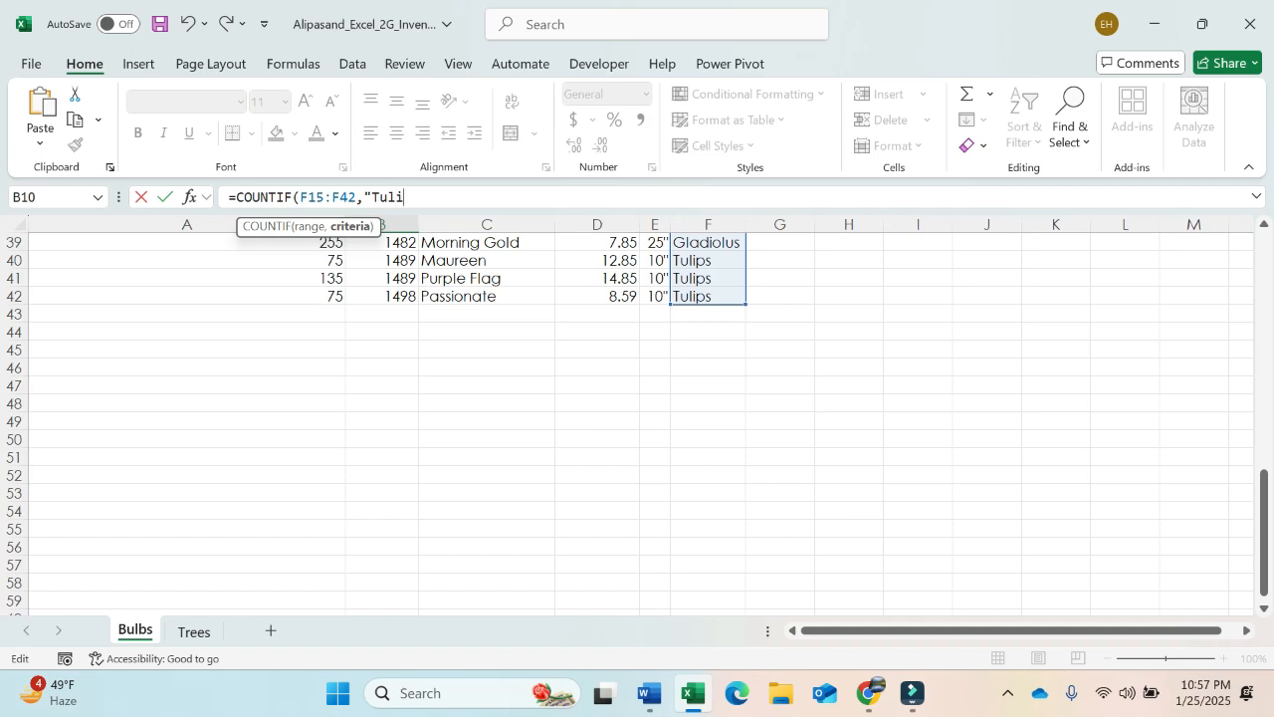
pyautogui.write('ps")')
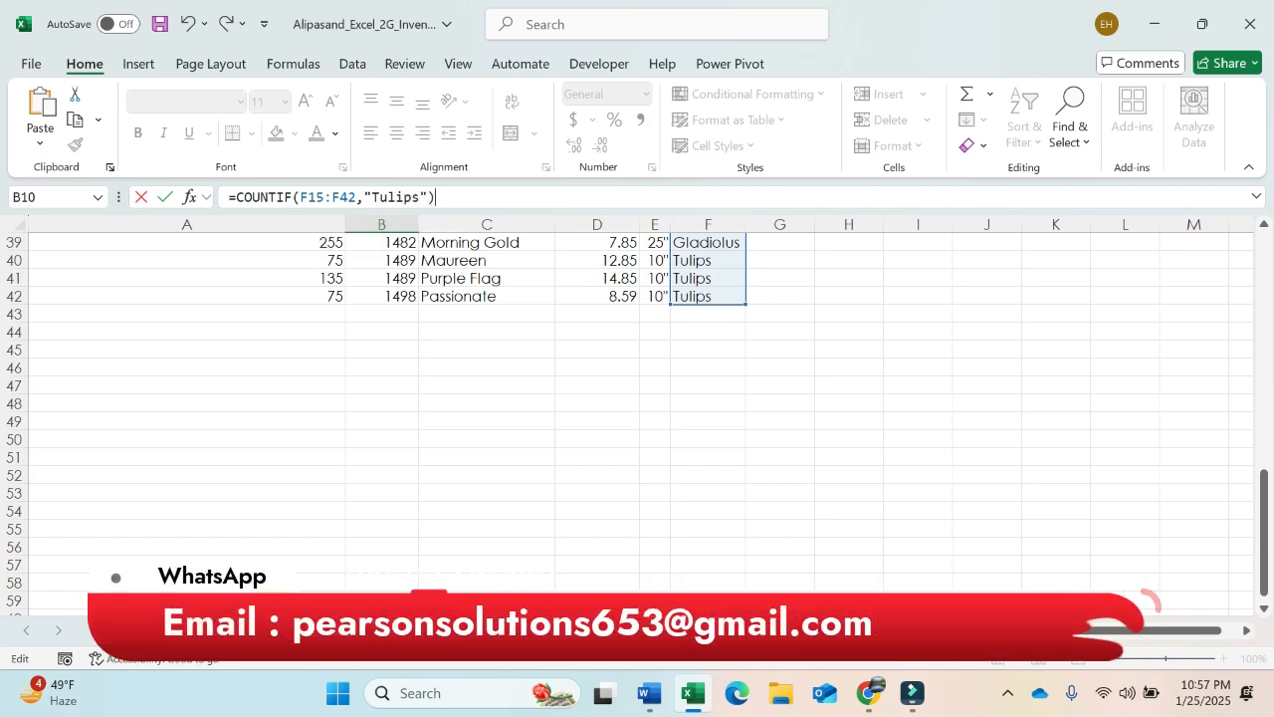
pyautogui.press('Return')
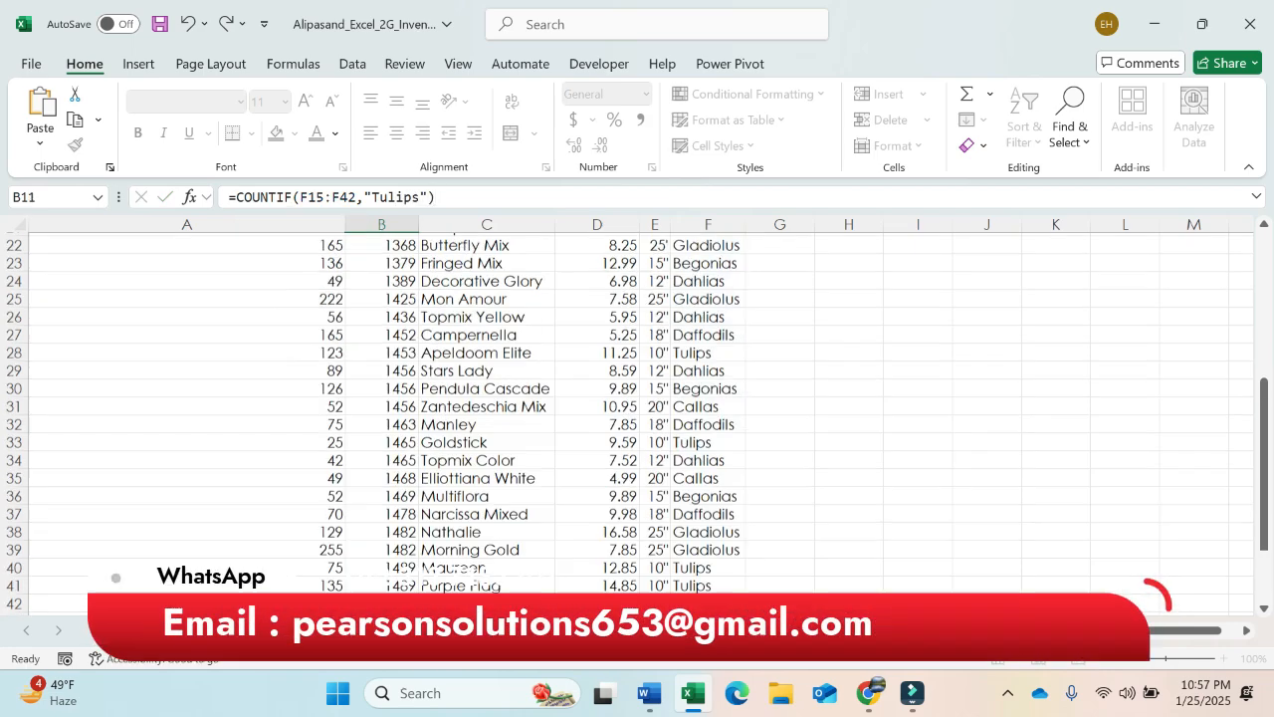
pyautogui.press('Up')
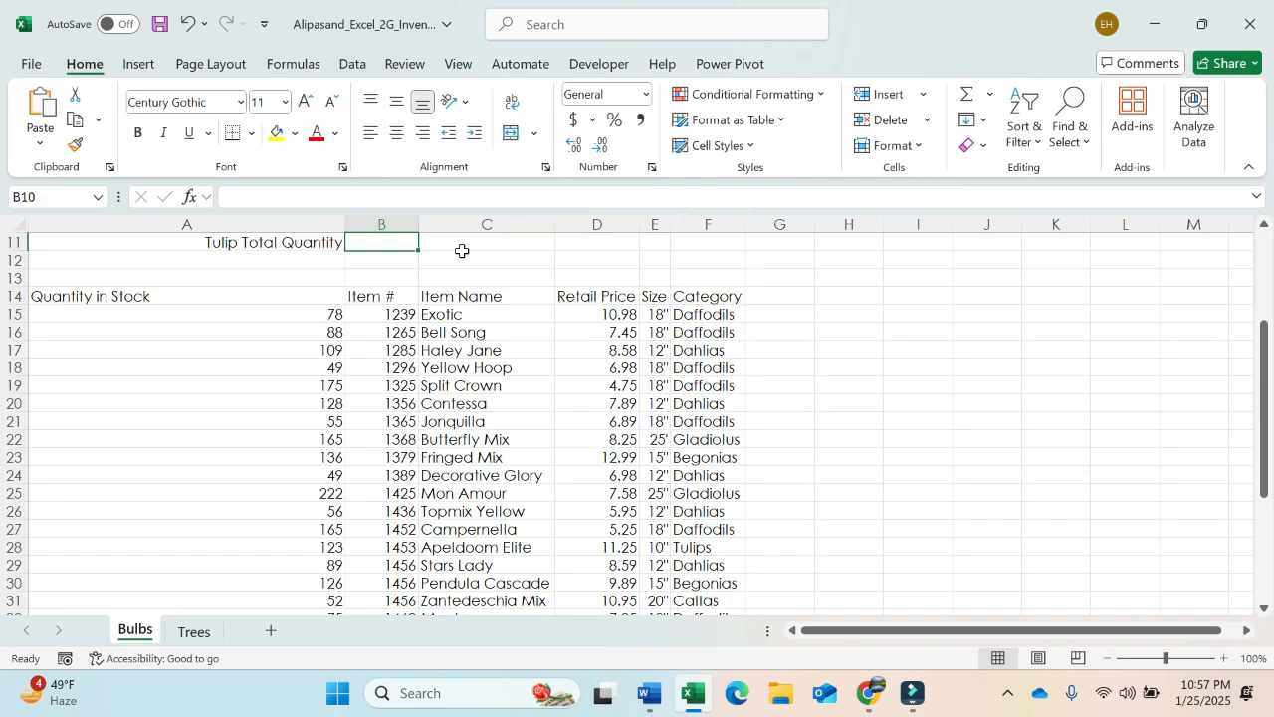
pyautogui.click(490, 249)
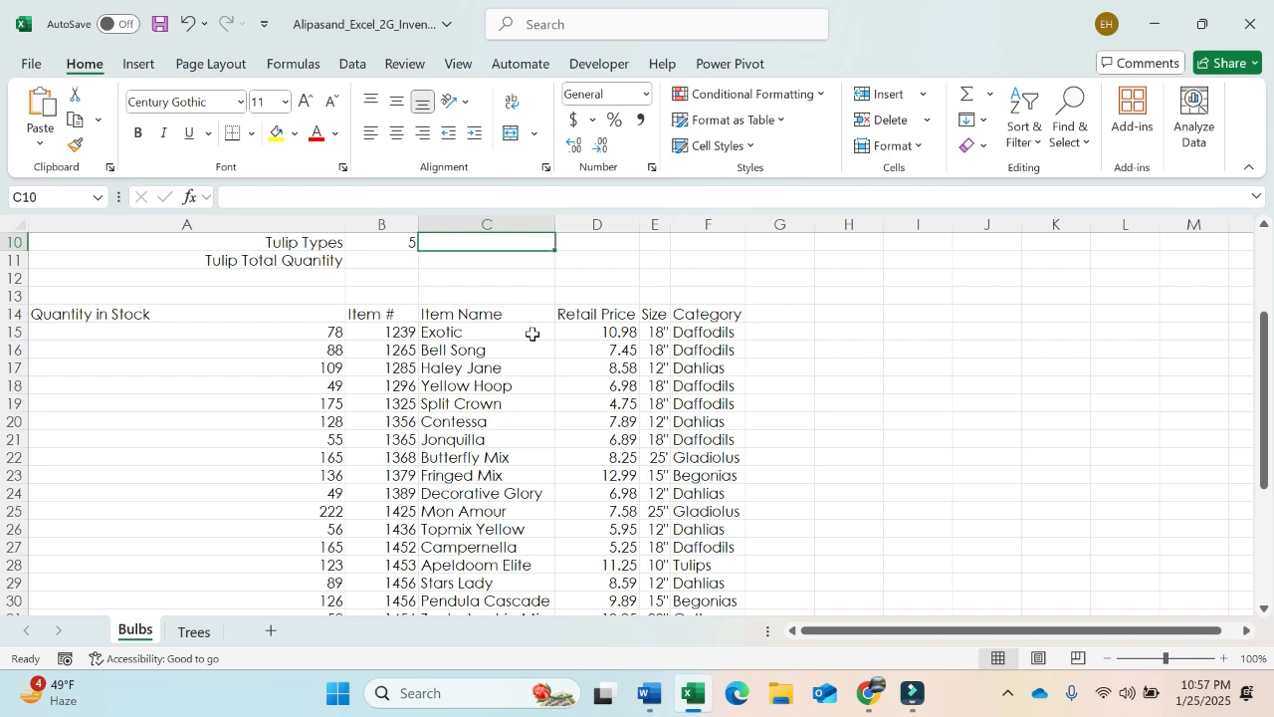
# Display the Trees worksheet and select cell B10 for Evergreen Types, comparing it with the Bulbs worksheet.
pyautogui.click(191, 633)
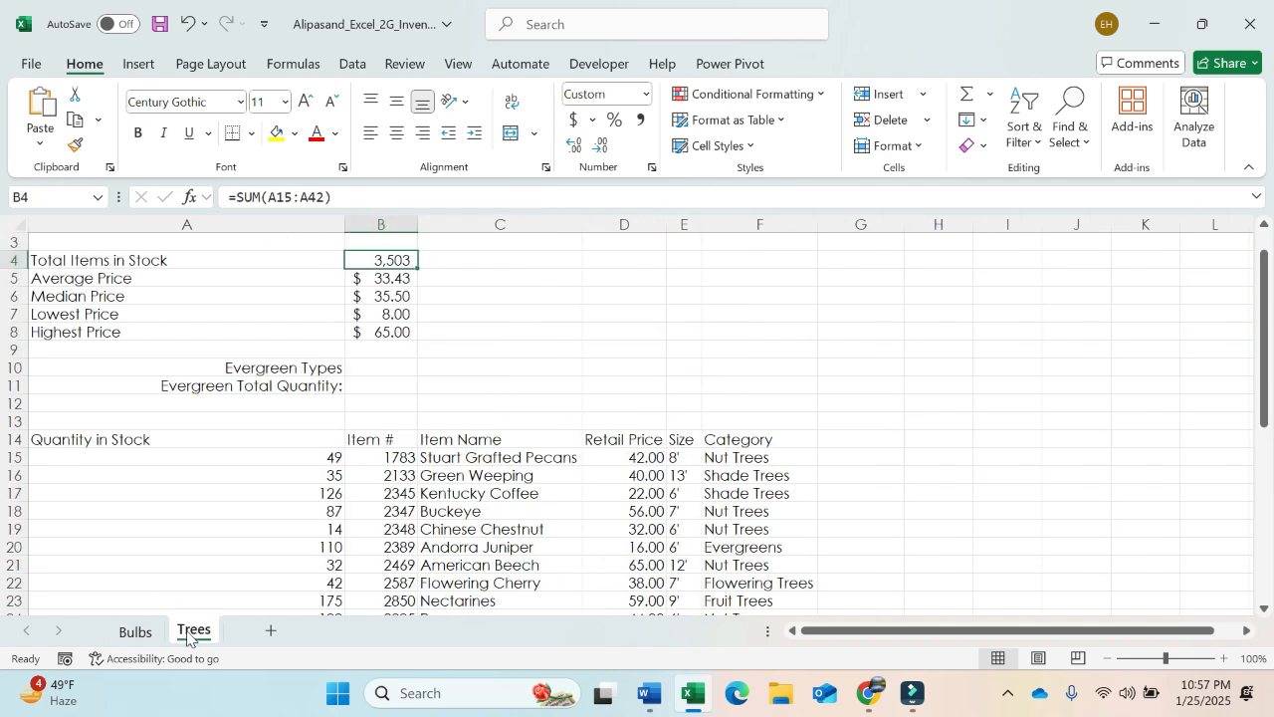
pyautogui.click(376, 366)
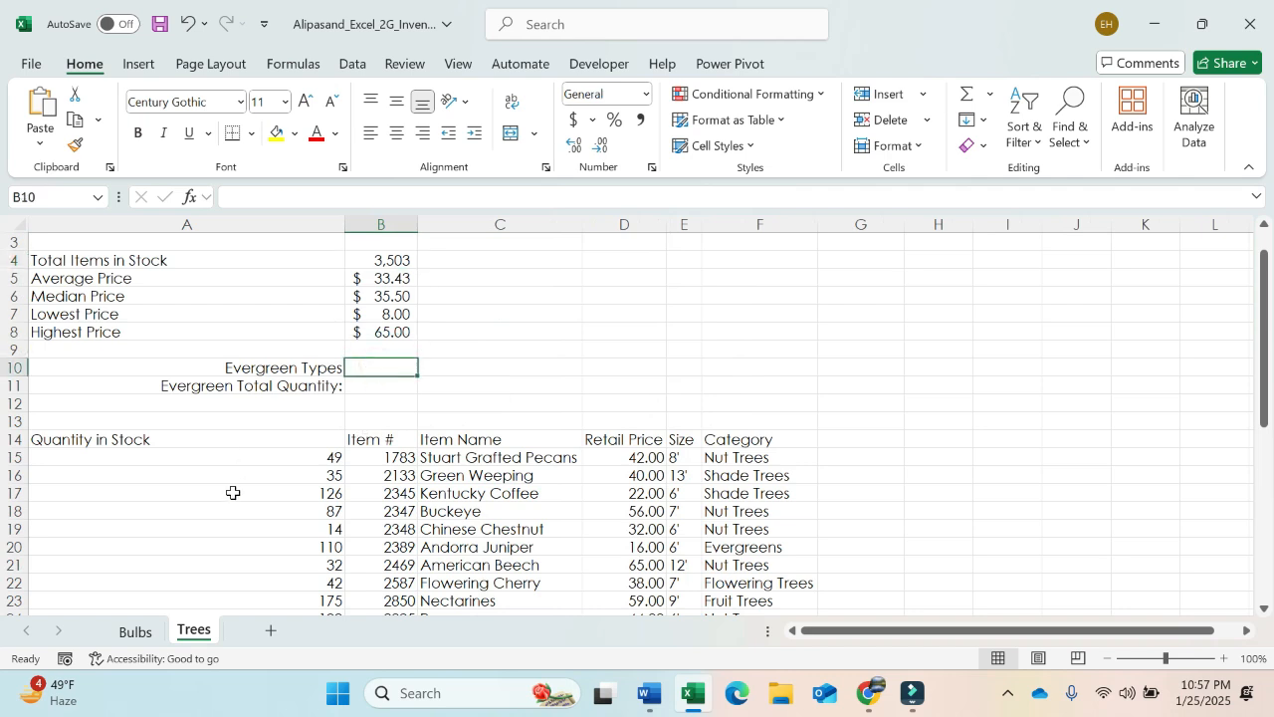
pyautogui.click(157, 634)
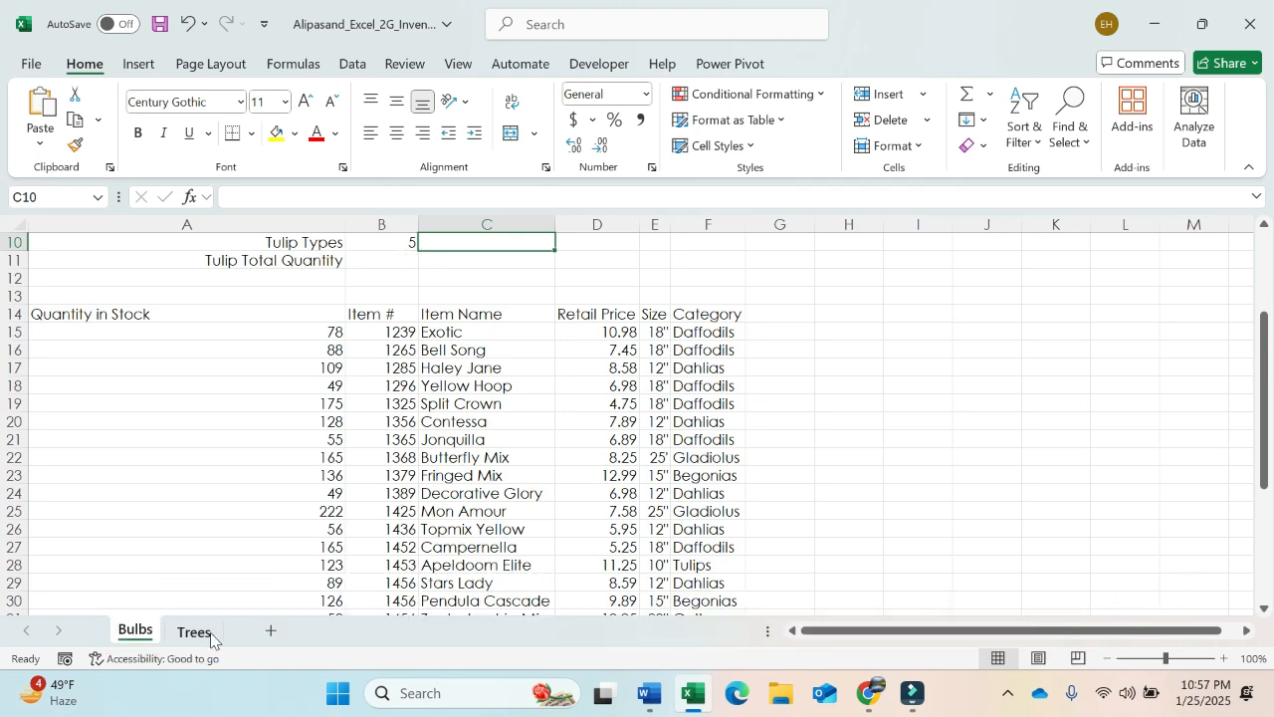
pyautogui.click(210, 638)
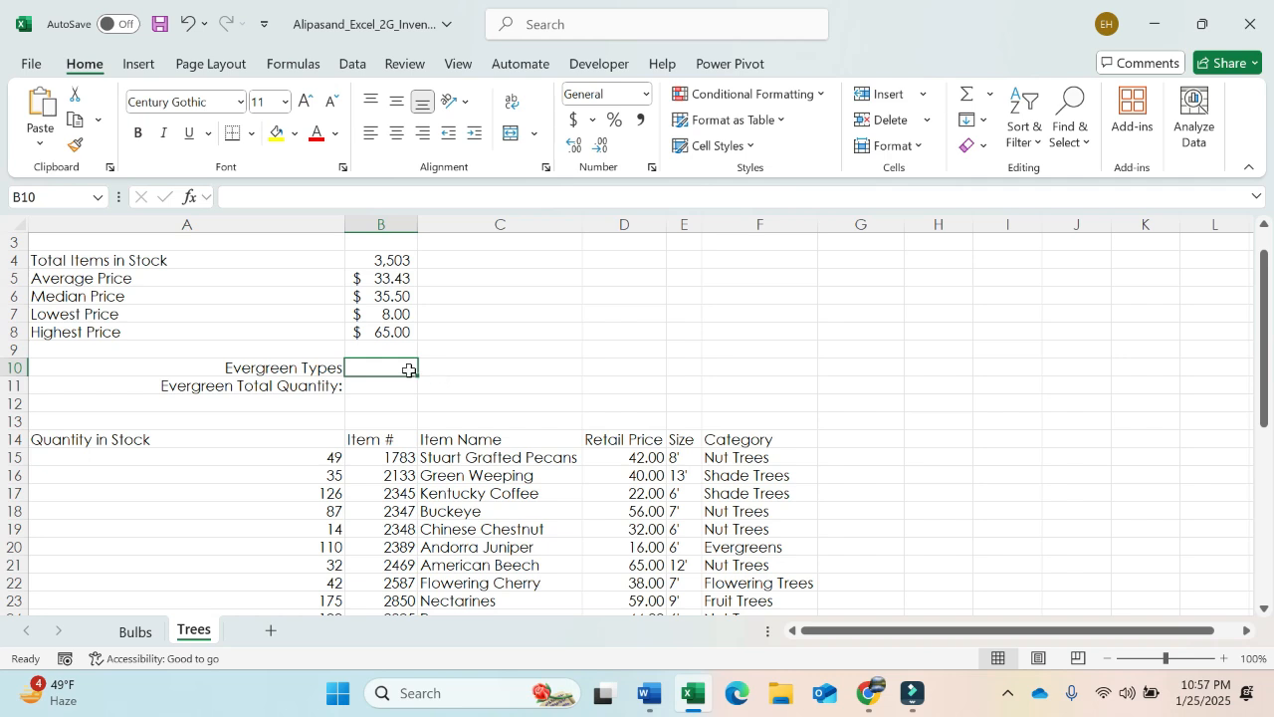
# Search for the COUNTIF function and insert it in cell B10 on the Trees sheet.
pyautogui.write('=')
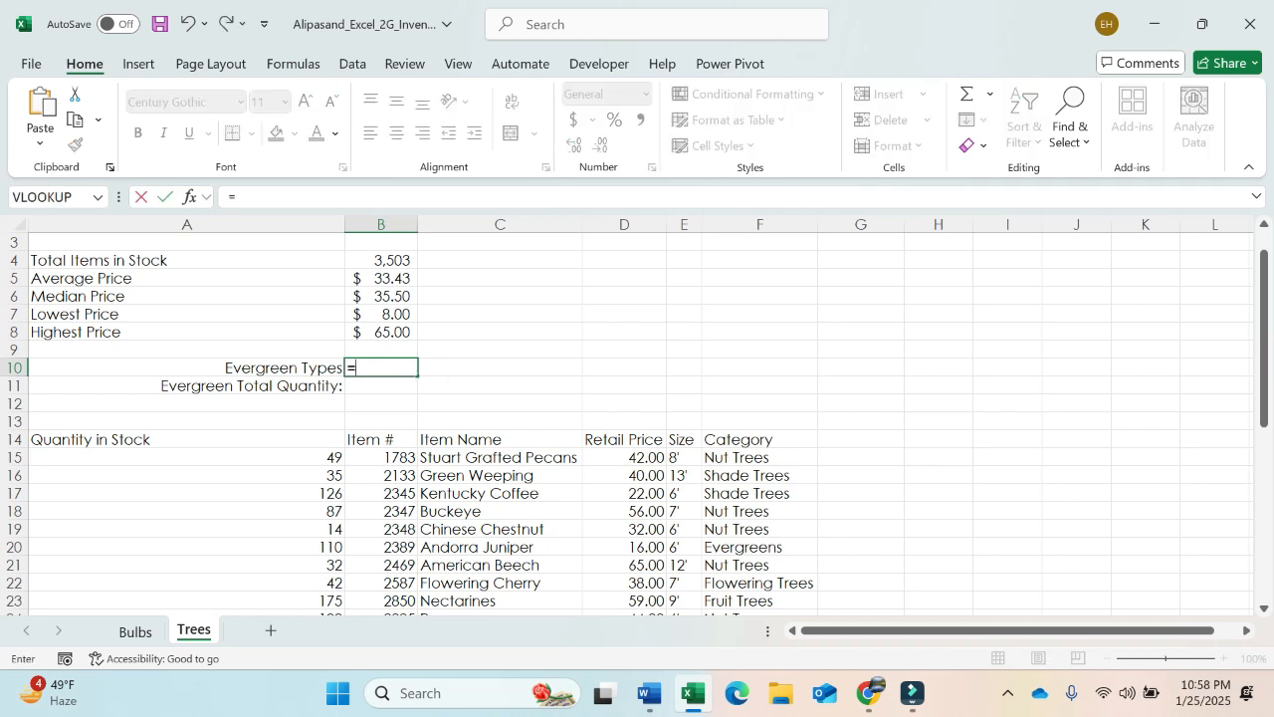
pyautogui.press('BackSpace')
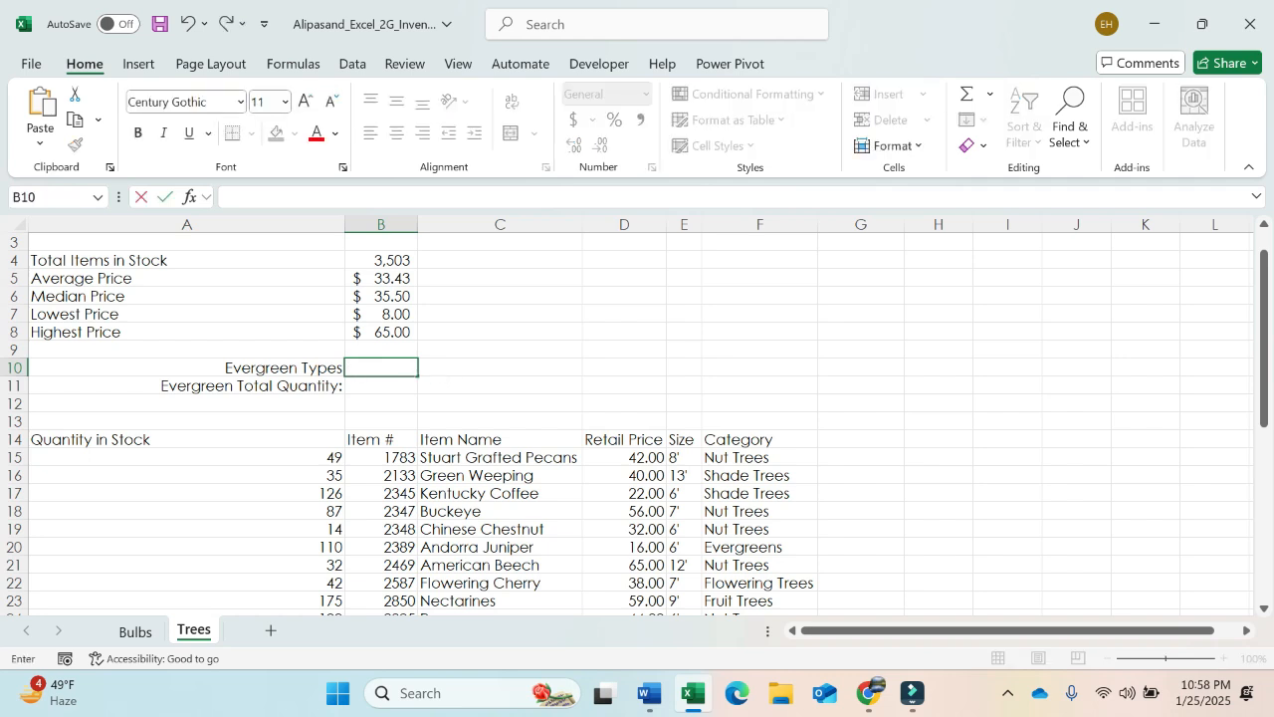
pyautogui.click(304, 65)
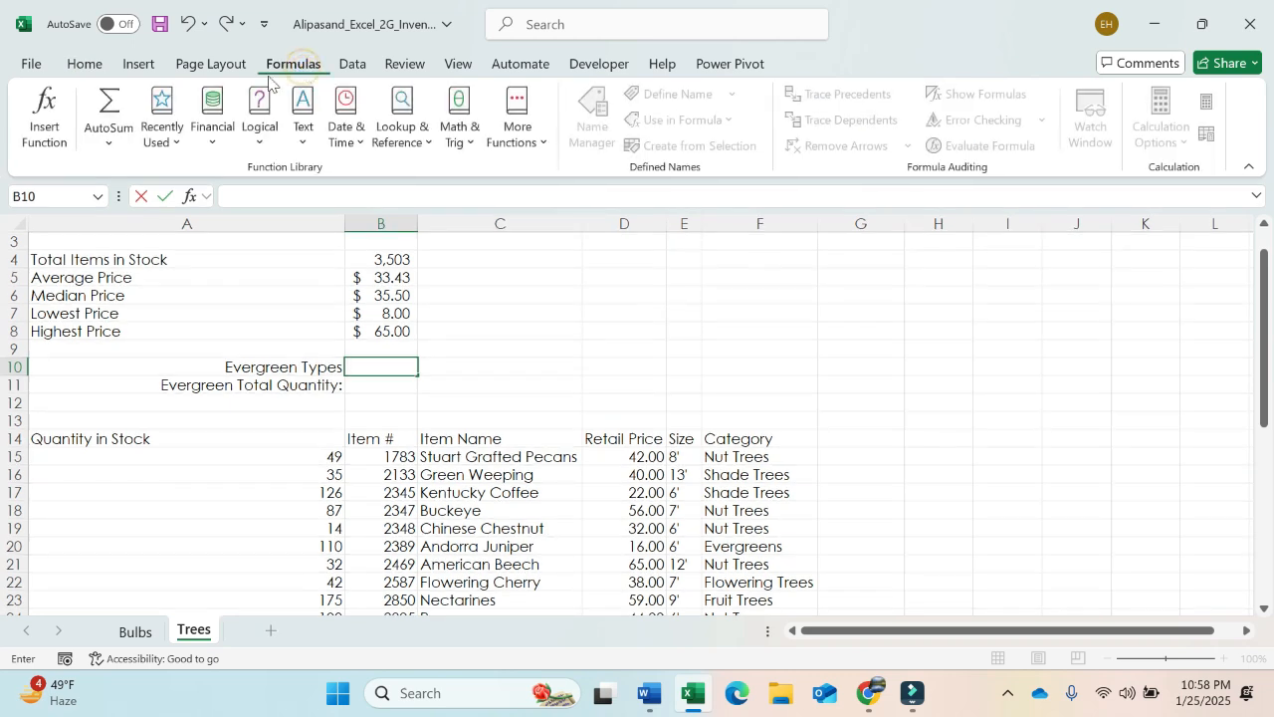
pyautogui.click(257, 140)
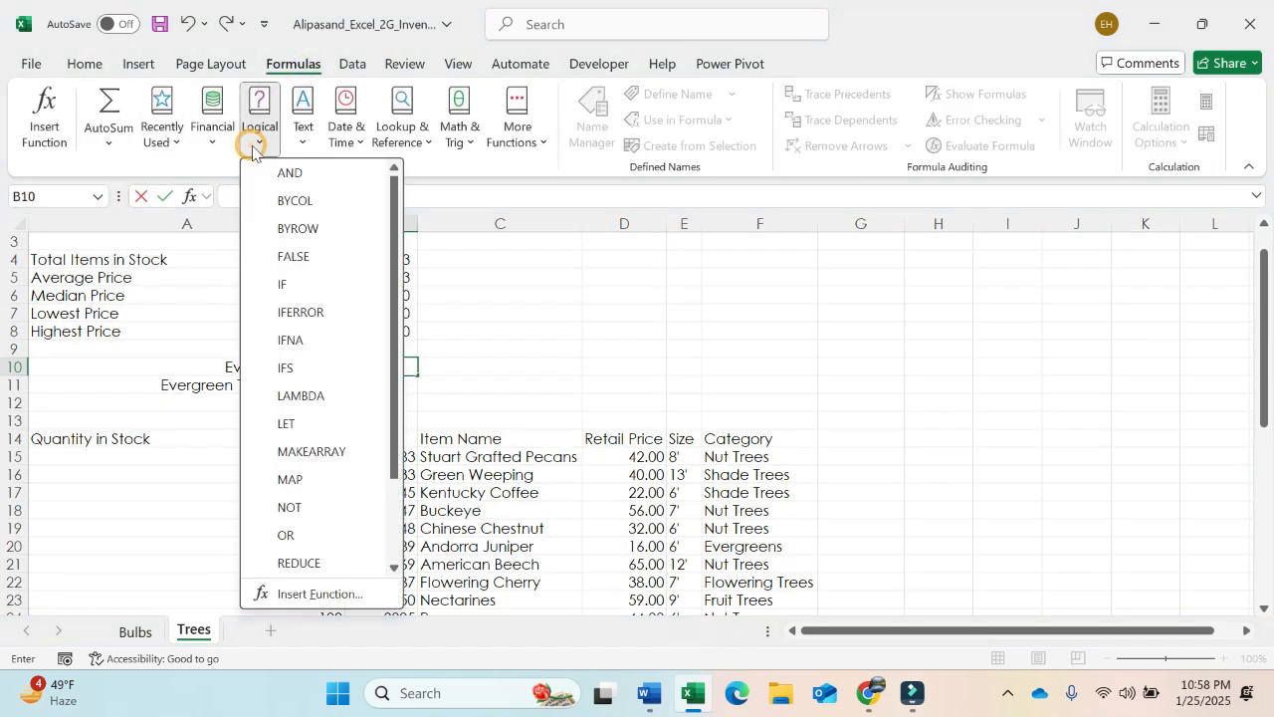
pyautogui.click(319, 593)
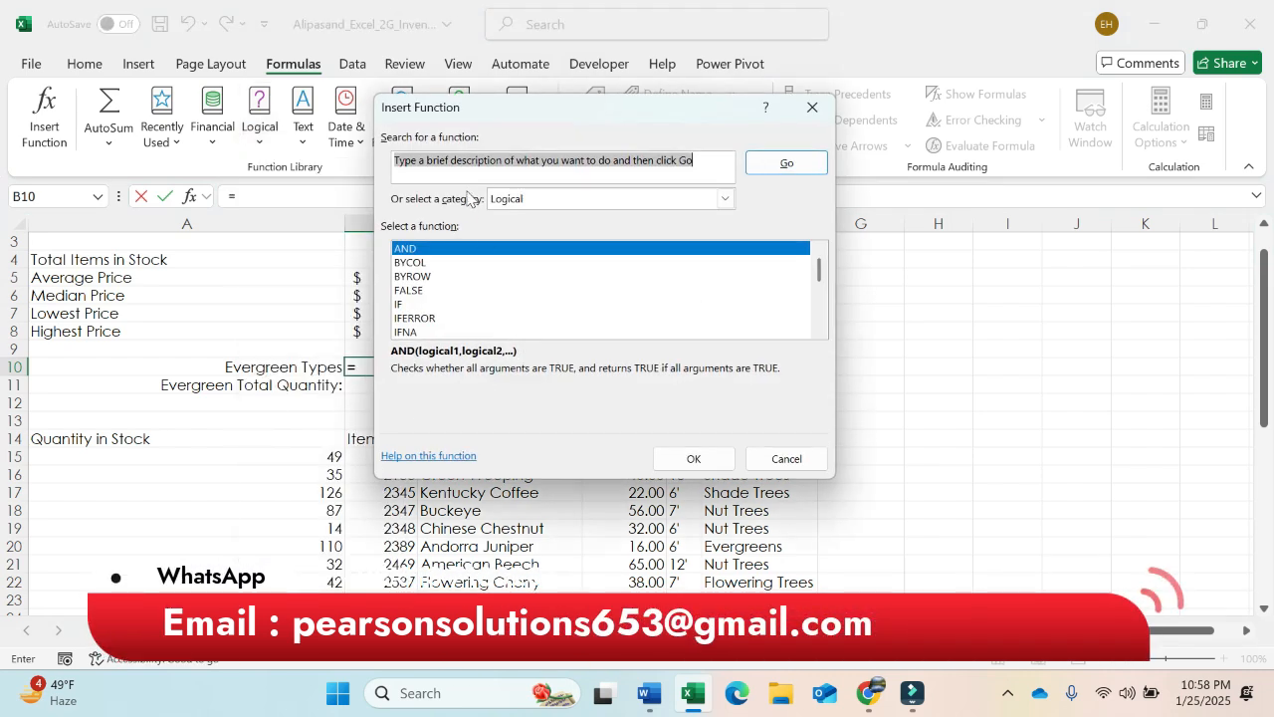
pyautogui.write('countif')
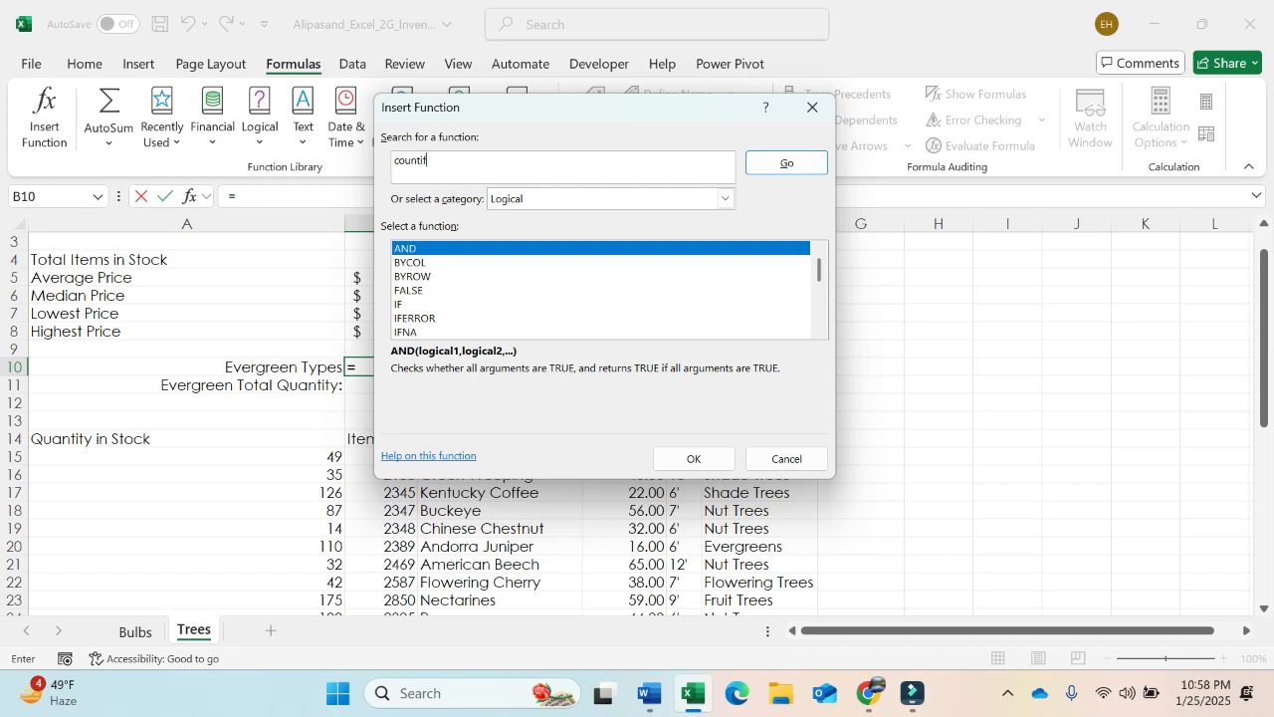
pyautogui.press('Return')
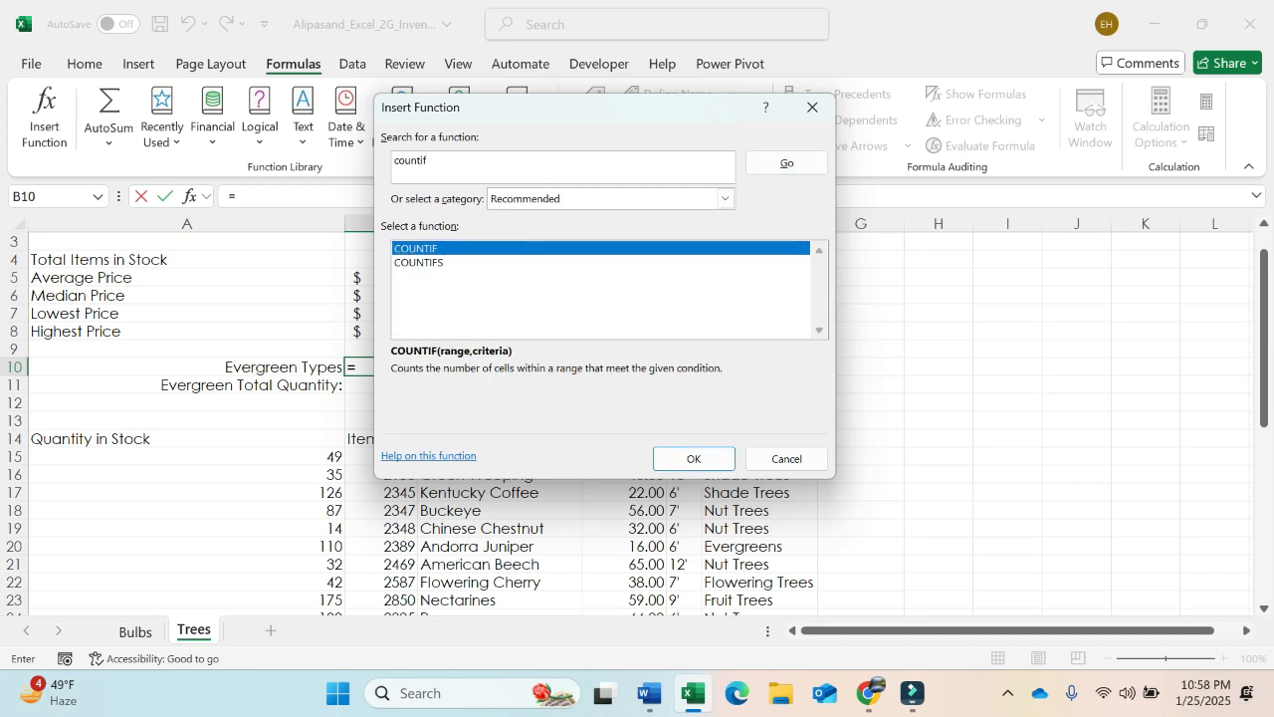
pyautogui.doubleClick(465, 248)
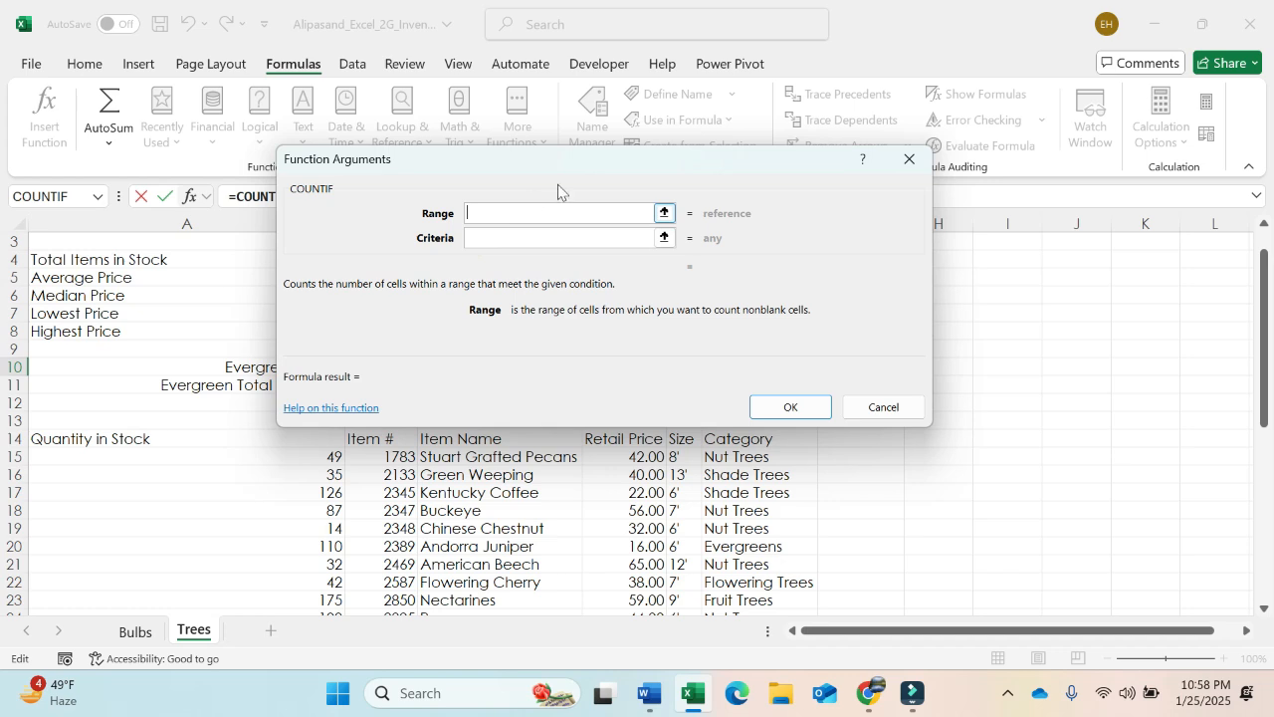
# Complete the COUNTIF formula in cell B10 on the Trees sheet with range F15:F42 and criterion "Evergreens".
pyautogui.moveTo(601, 165); pyautogui.dragTo(593, 94)
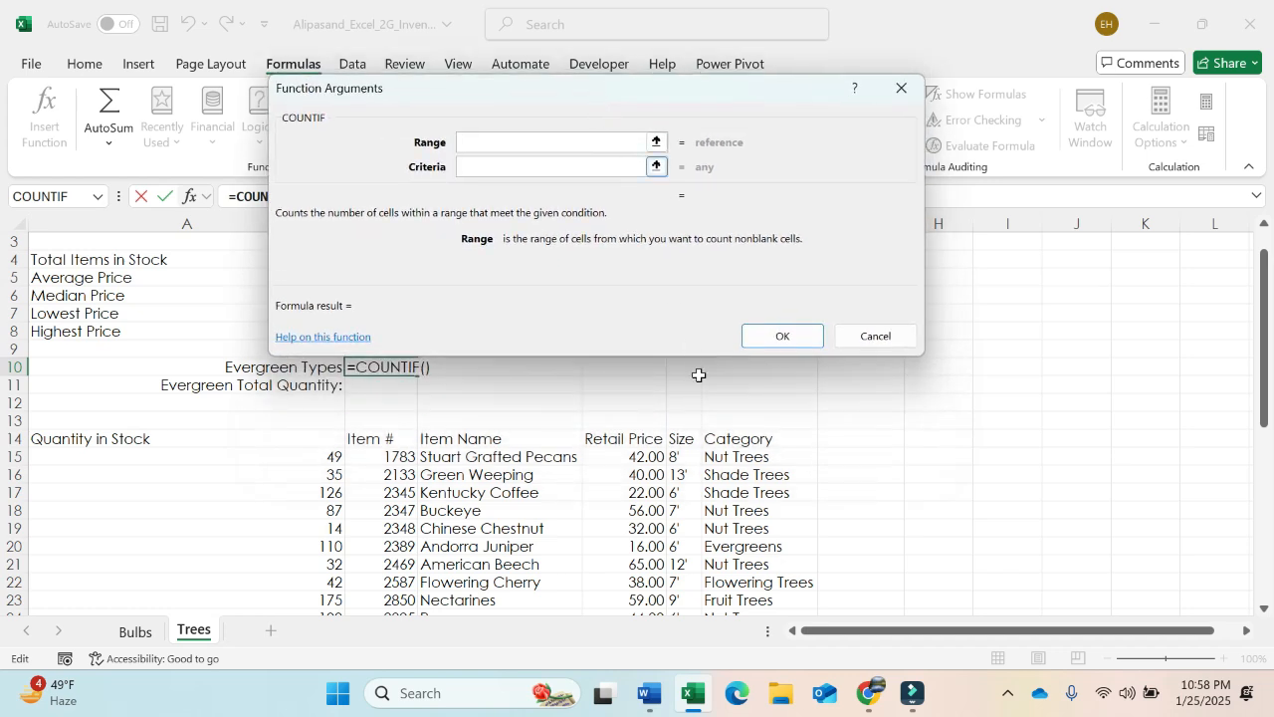
pyautogui.click(735, 454)
pyautogui.moveTo(735, 468); pyautogui.dragTo(729, 581)
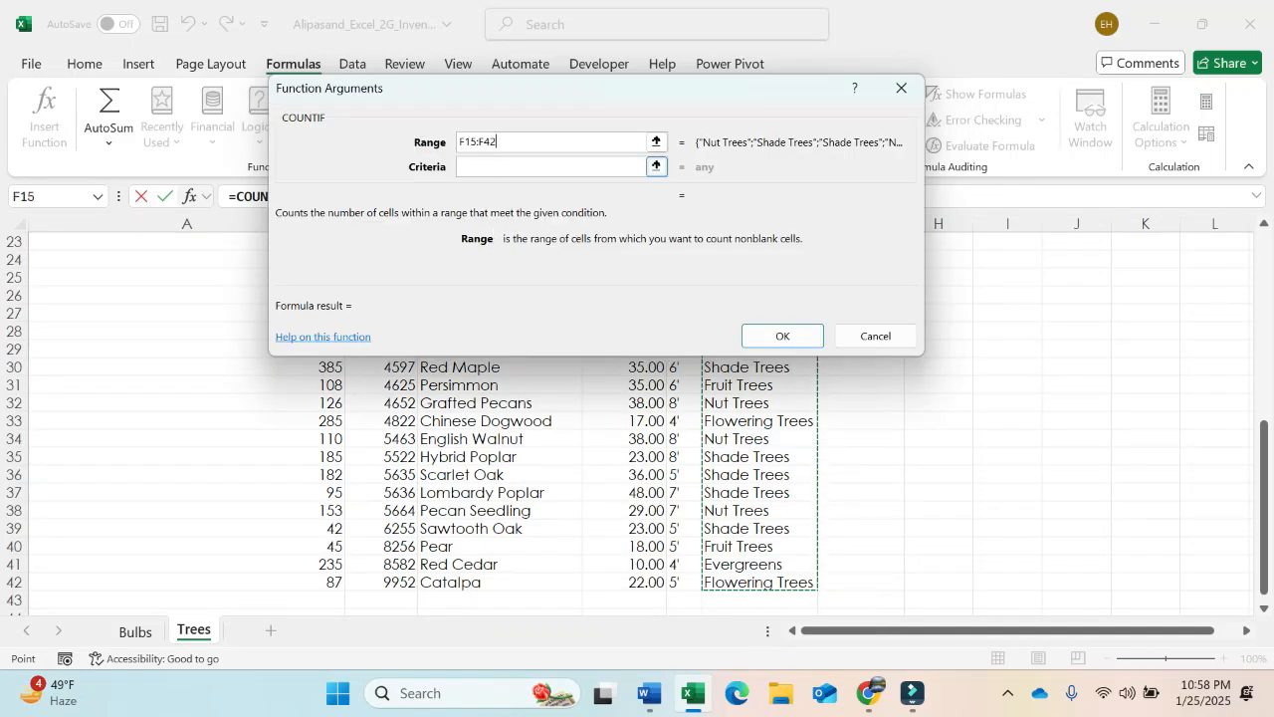
pyautogui.click(475, 167)
pyautogui.write('Evergr')
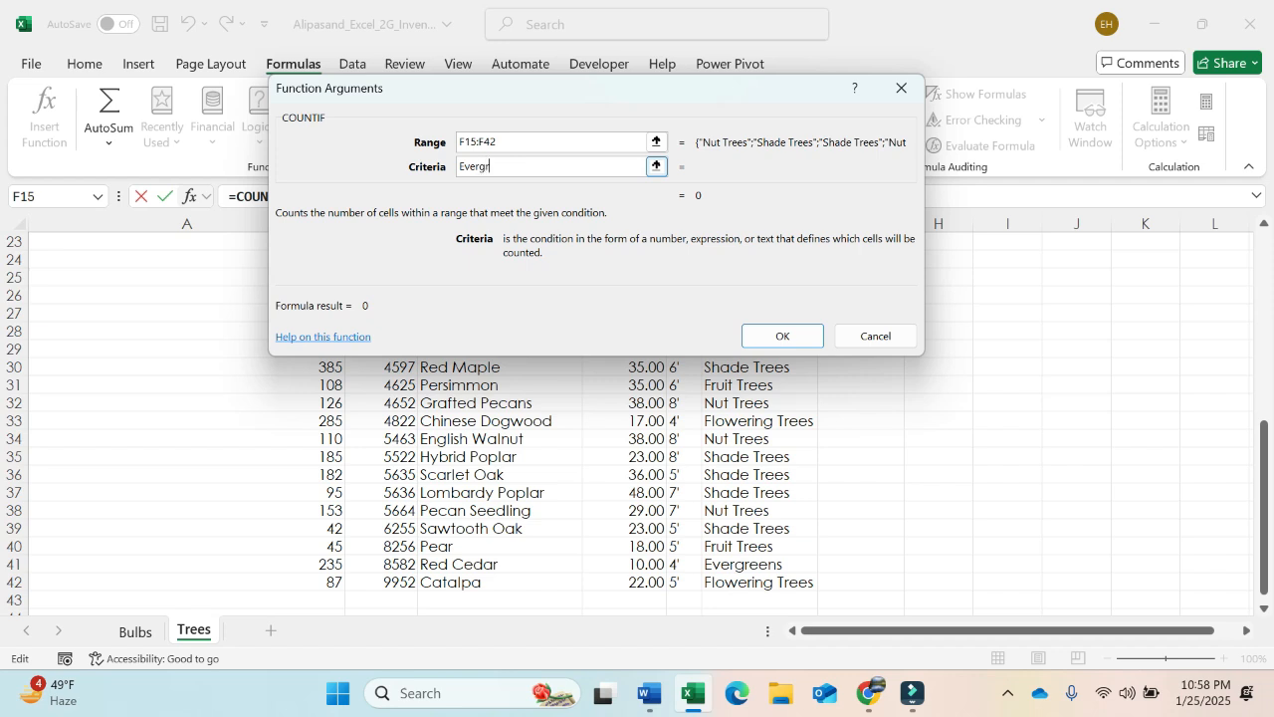
pyautogui.write('eens')
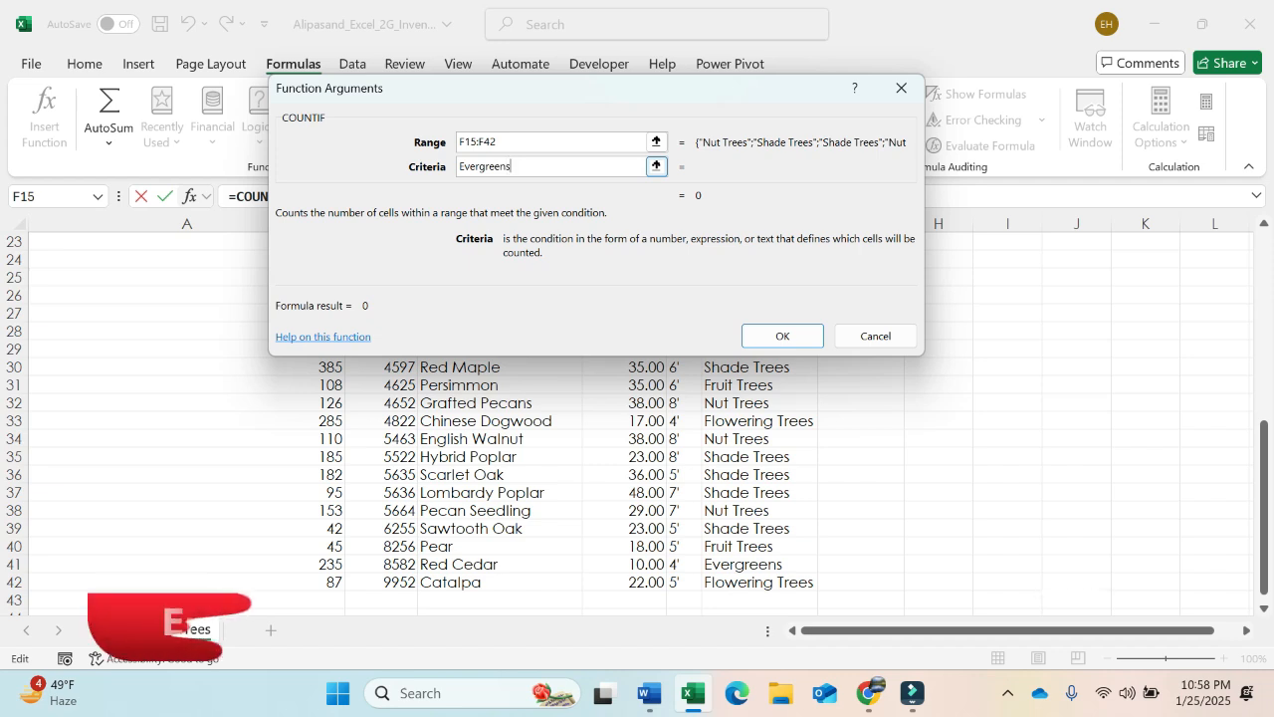
pyautogui.click(761, 338)
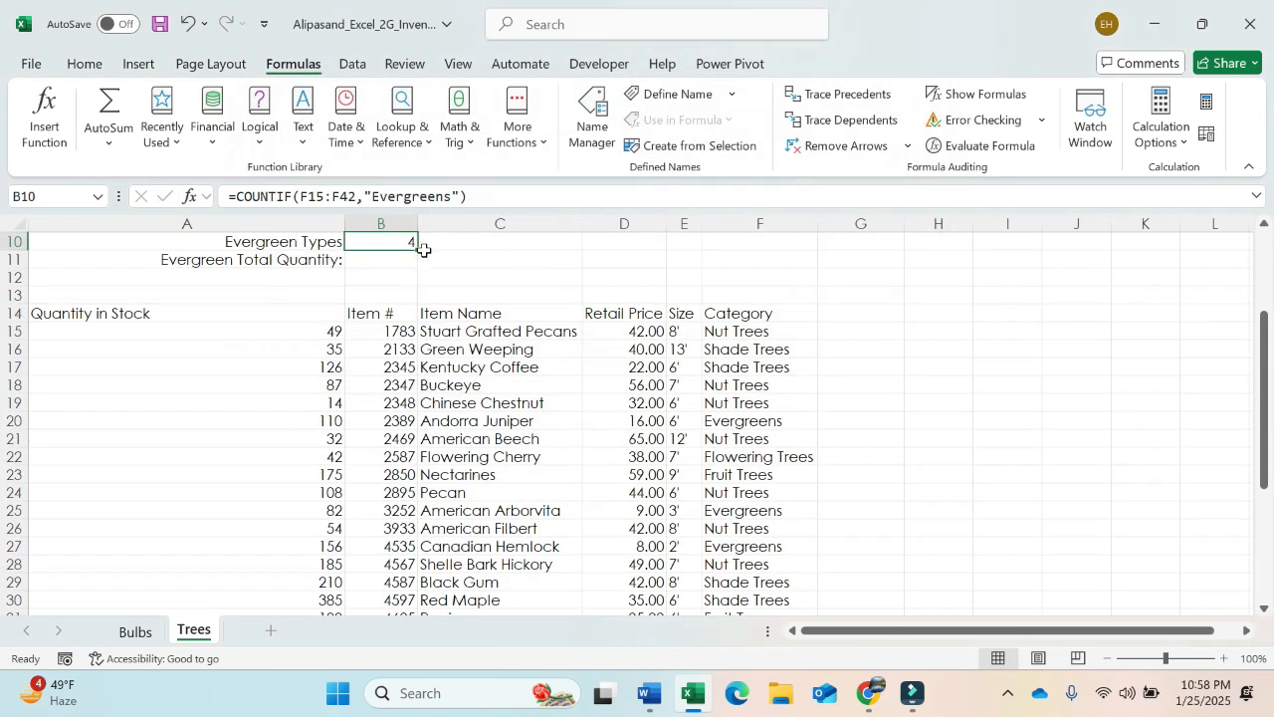
pyautogui.click(474, 257)
pyautogui.click(399, 243)
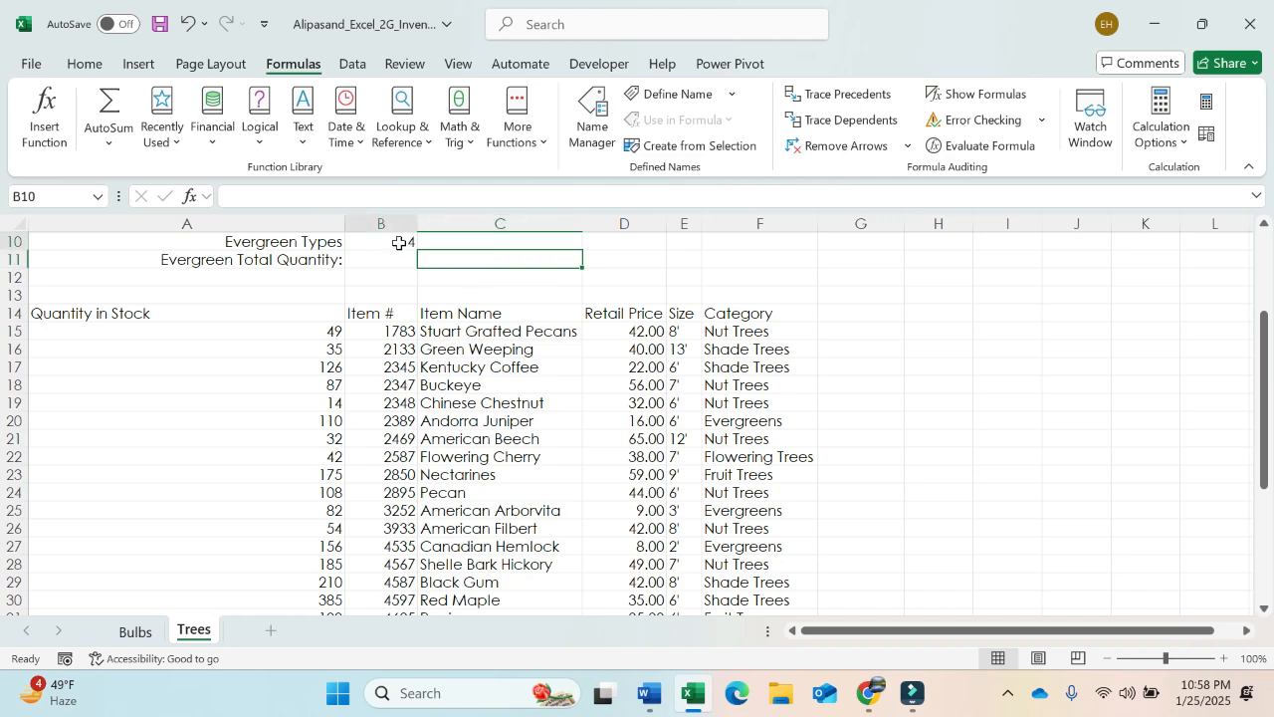
# Switch to the Word instructions and highlight the full text of step 7 in yellow.
pyautogui.click(649, 685)
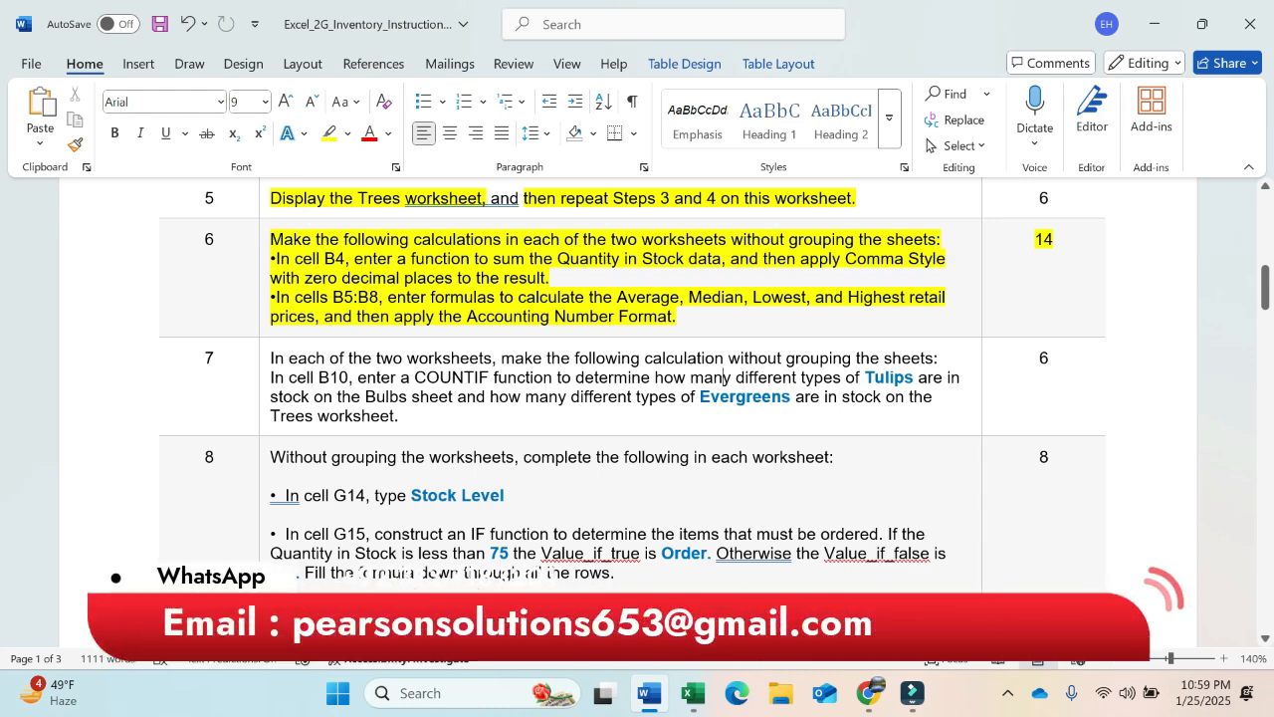
pyautogui.moveTo(272, 356); pyautogui.dragTo(399, 416)
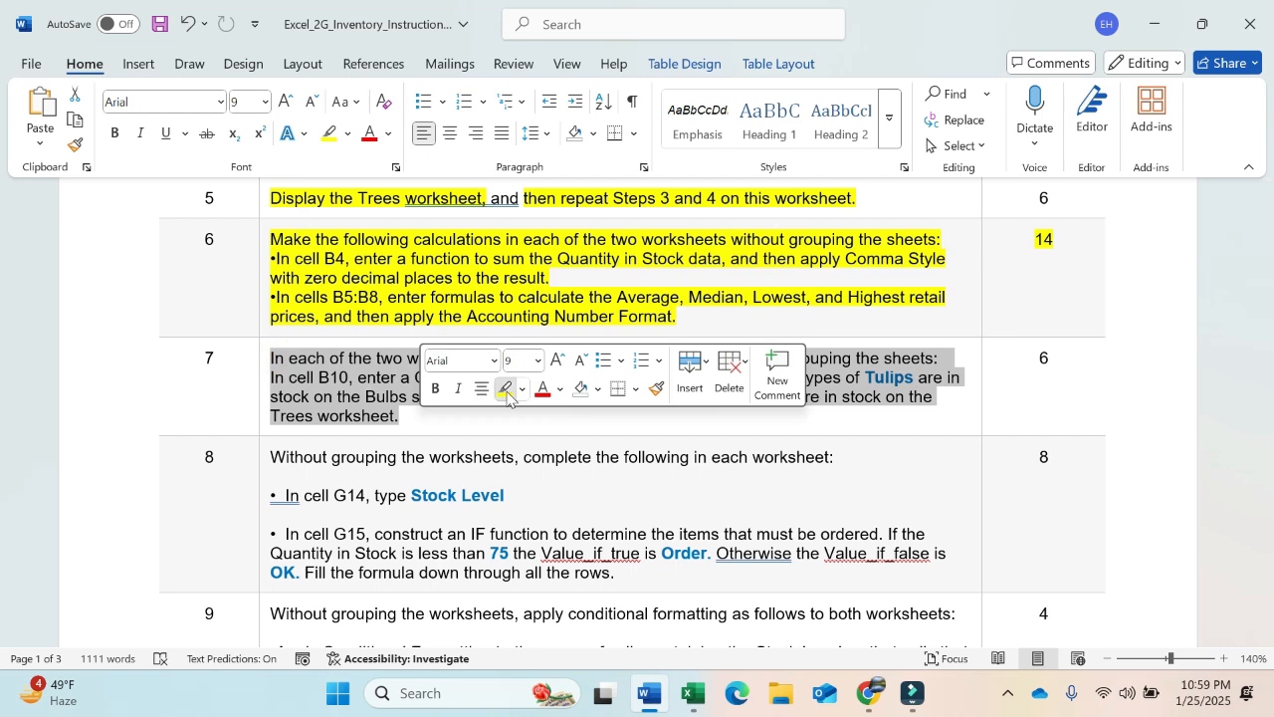
pyautogui.click(505, 389)
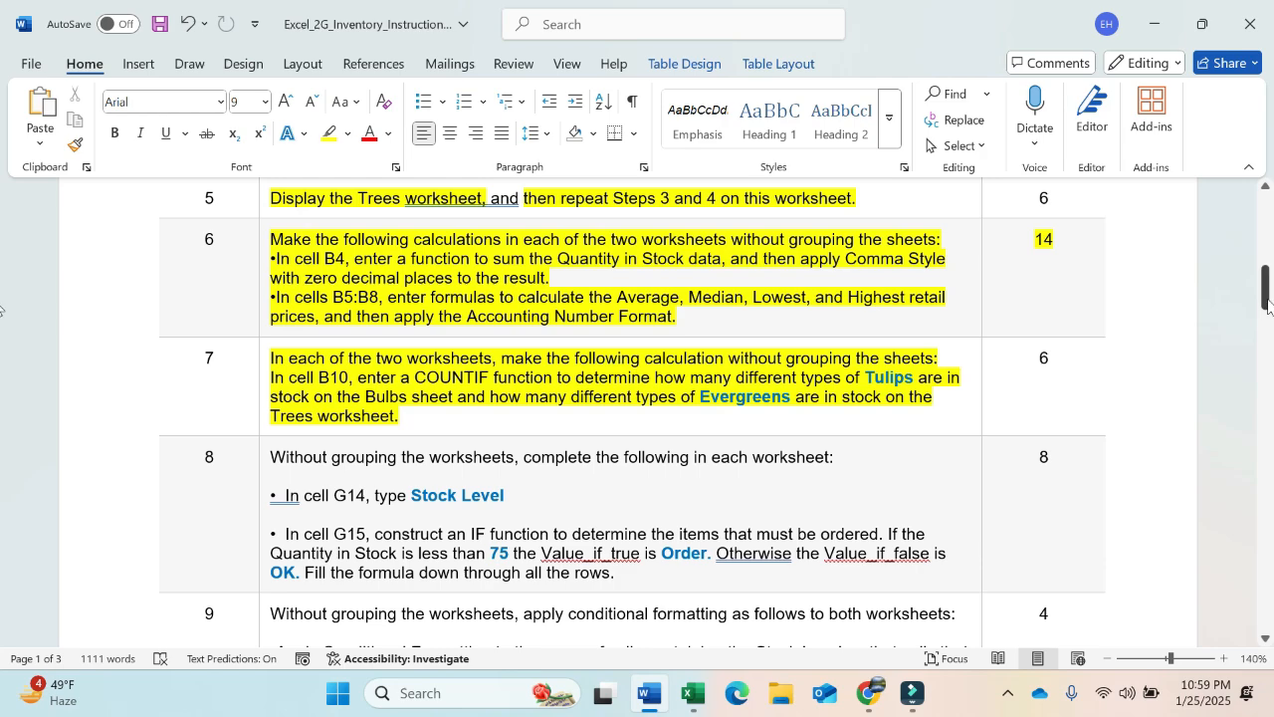
pyautogui.moveTo(1265, 289)
pyautogui.mouseDown()
pyautogui.moveTo(1264, 227)
pyautogui.moveTo(1266, 301)
pyautogui.mouseUp()
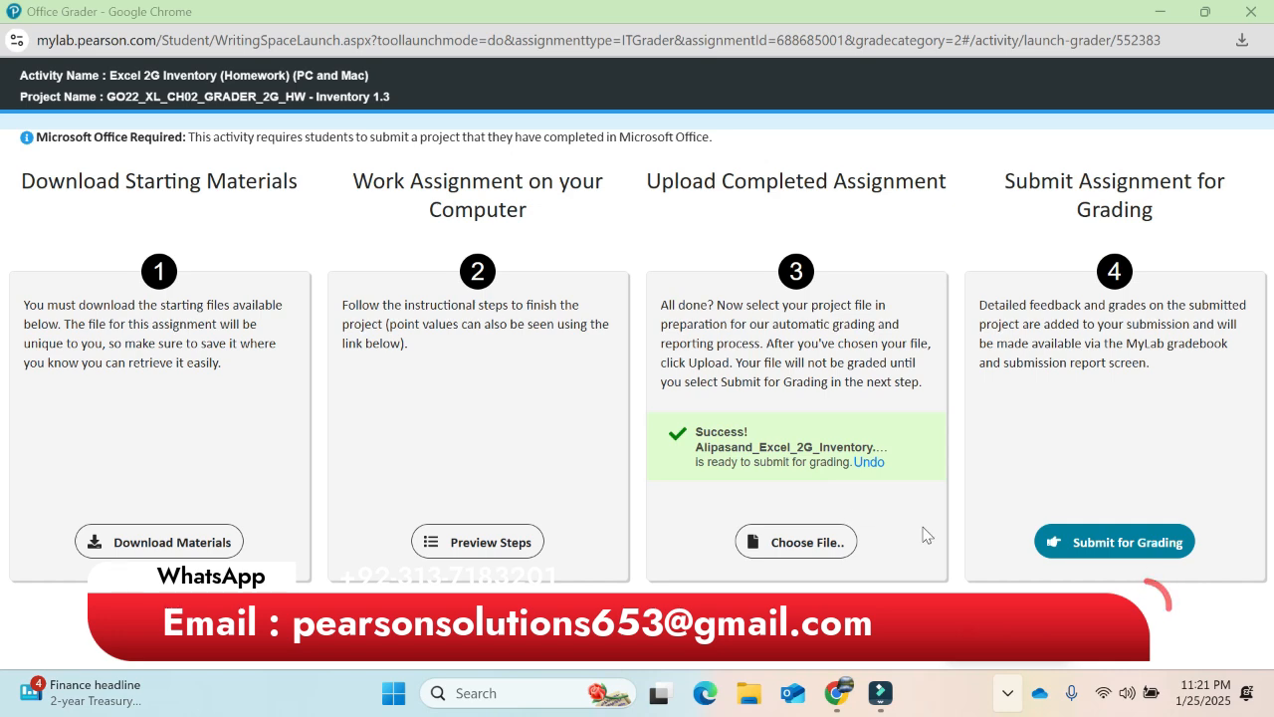
# Submit the uploaded inventory workbook for grading in Chrome and check the Current Score in the Homework Summary.
pyautogui.click(1099, 546)
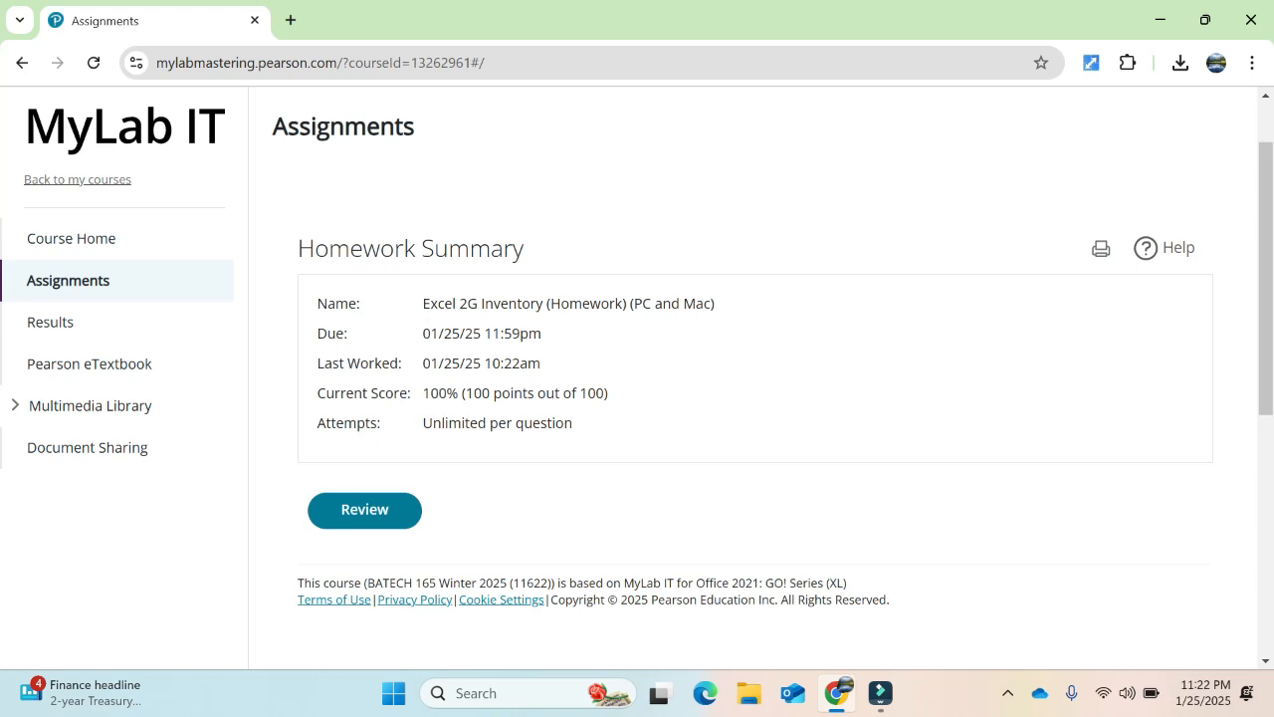
pyautogui.moveTo(423, 393); pyautogui.dragTo(609, 393)
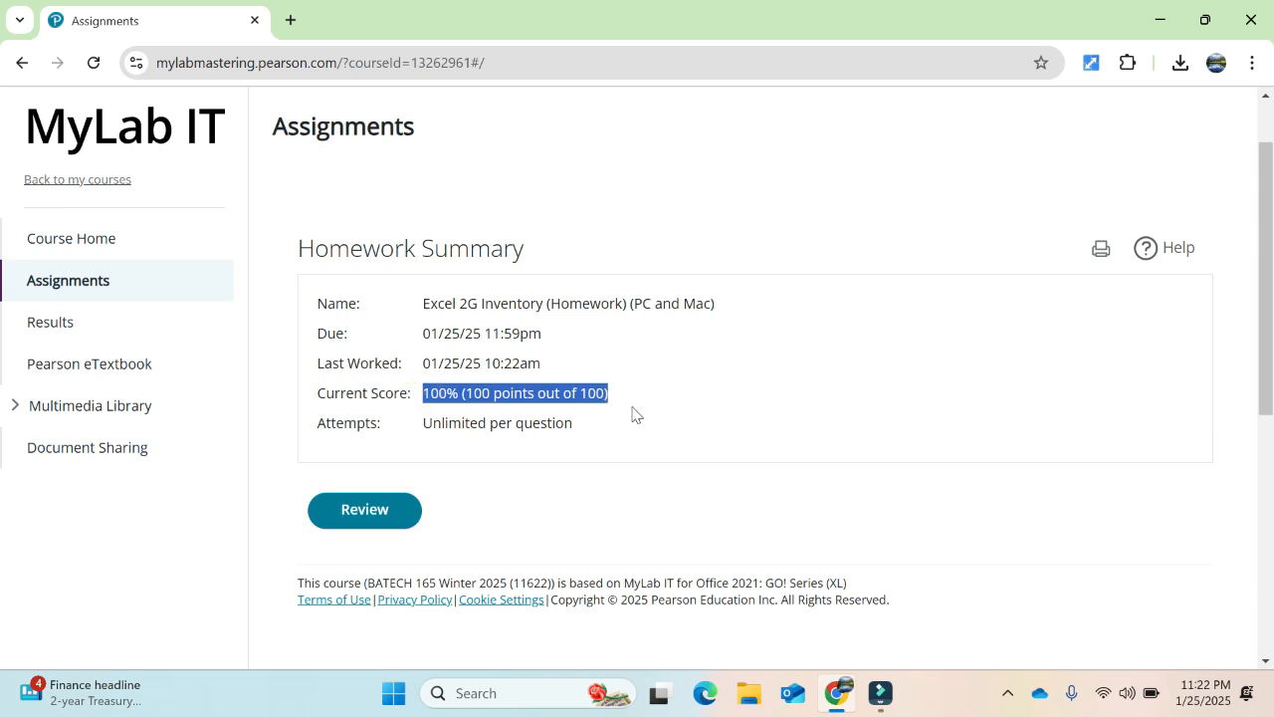
pyautogui.click(631, 418)
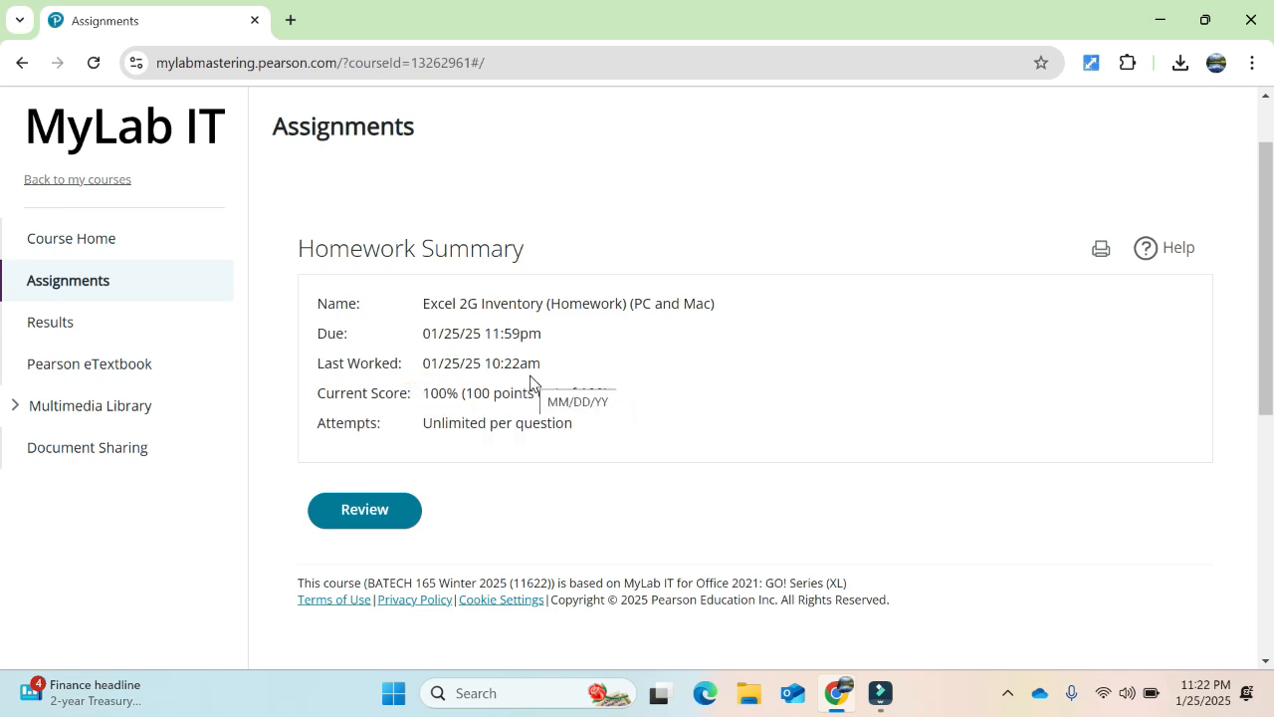
pyautogui.scroll(1, 6, 285)
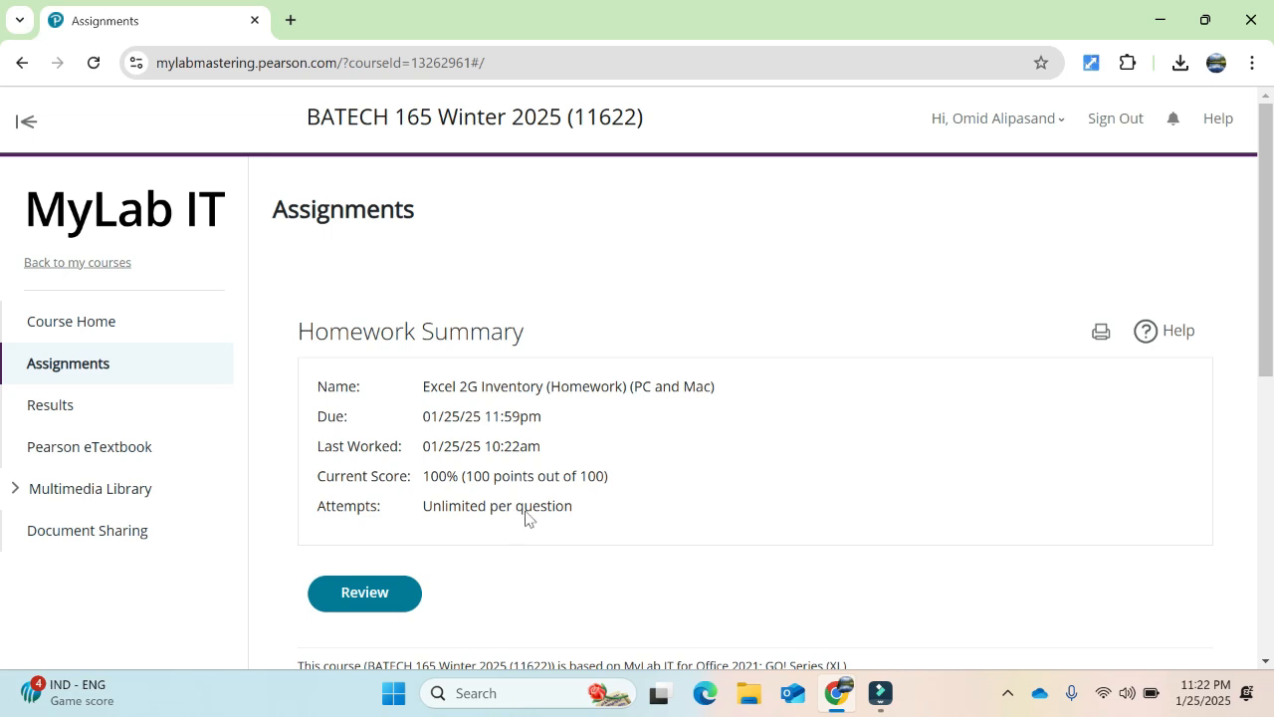
pyautogui.moveTo(1268, 251)
pyautogui.mouseDown()
pyautogui.moveTo(1267, 292)
pyautogui.moveTo(1267, 227)
pyautogui.mouseUp()
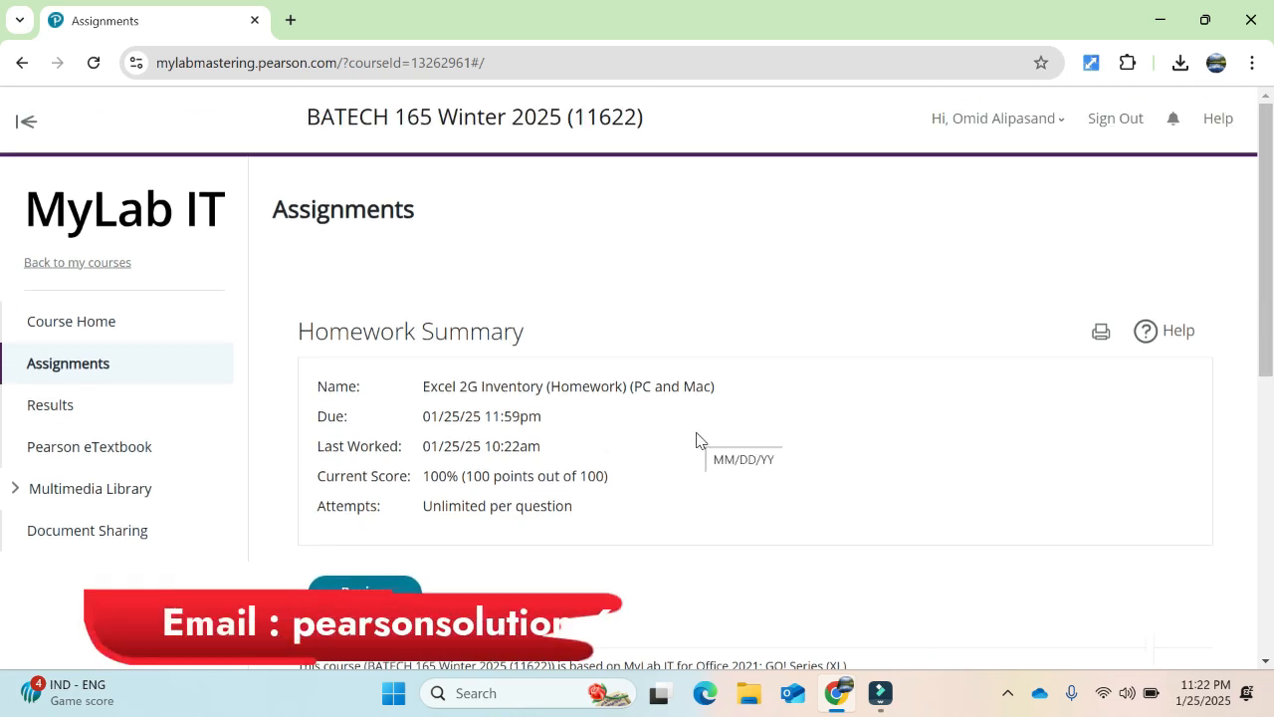